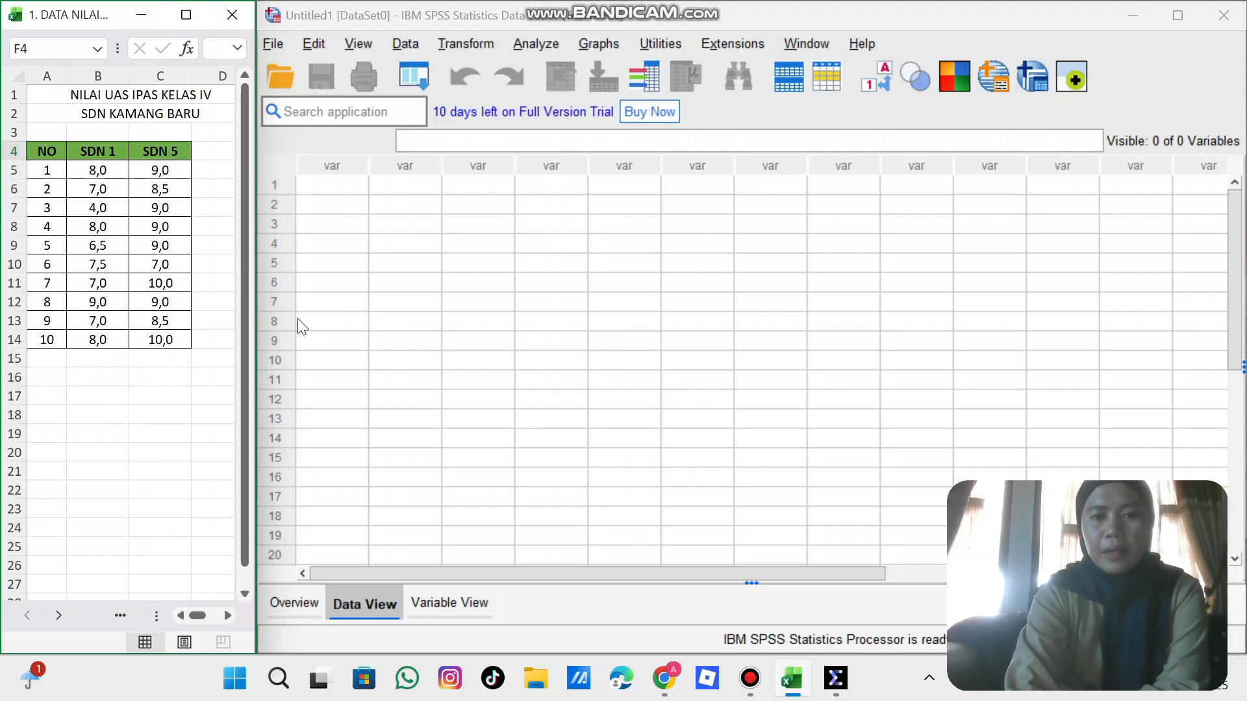
Step: Define two numeric variables, Sekolah with 0 decimals and Nilai with 1 decimal
left_click(455, 609)
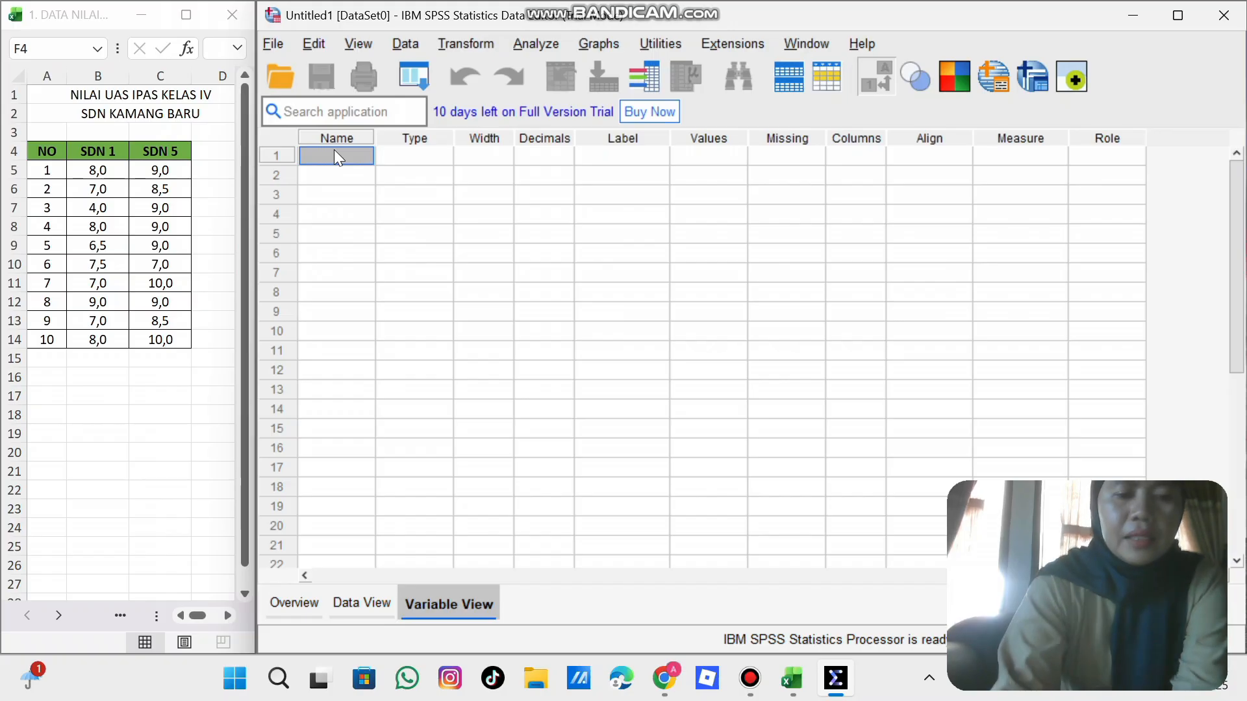
type("Sekolah")
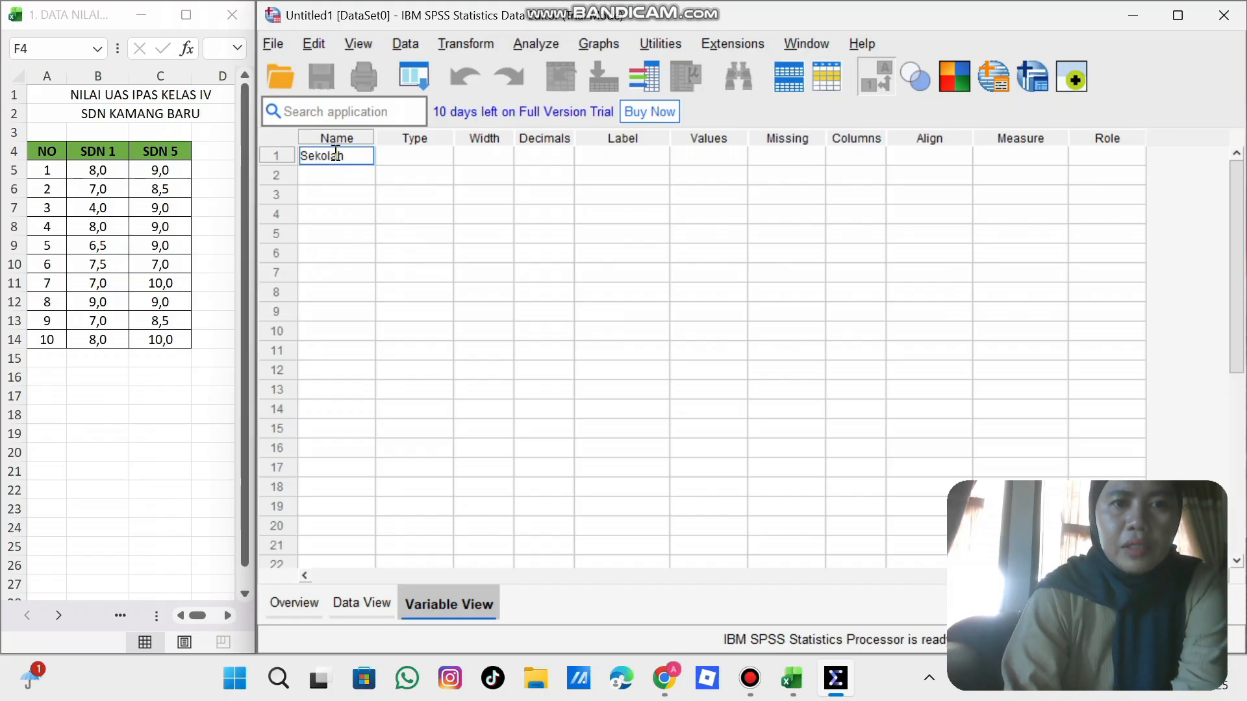
left_click(334, 175)
left_click(337, 176)
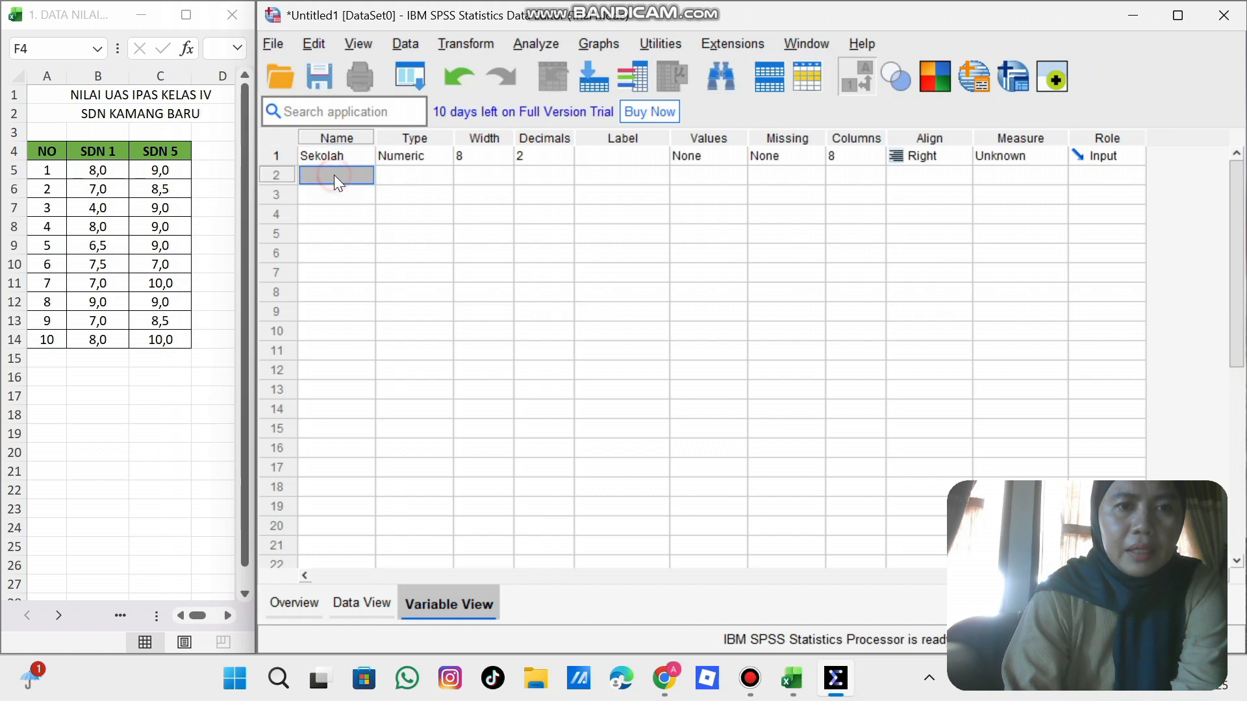
type("Nilai")
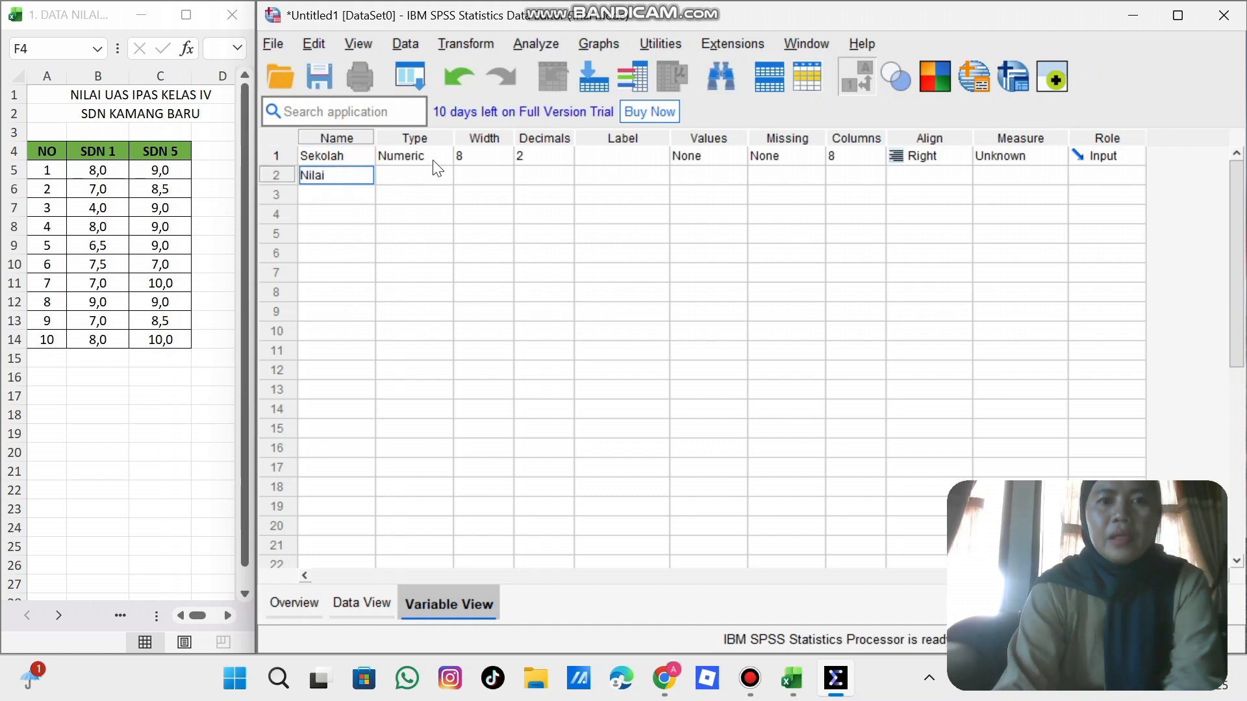
left_click(548, 157)
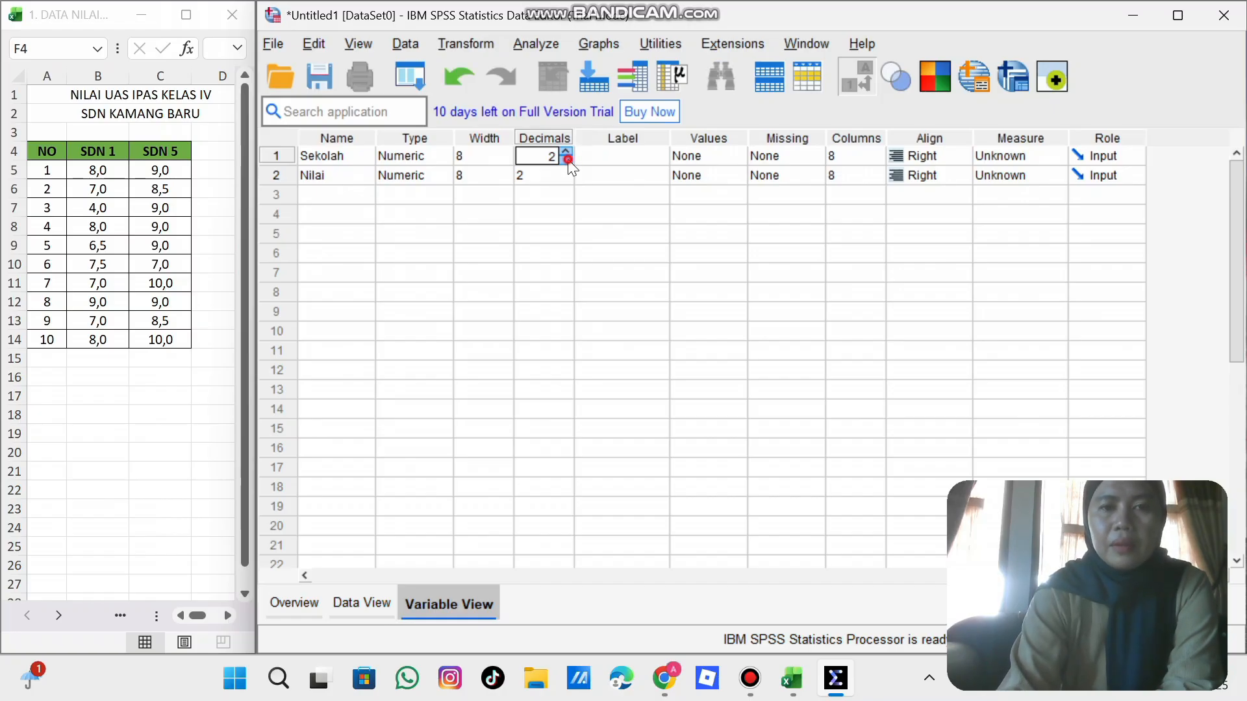
left_click(541, 178)
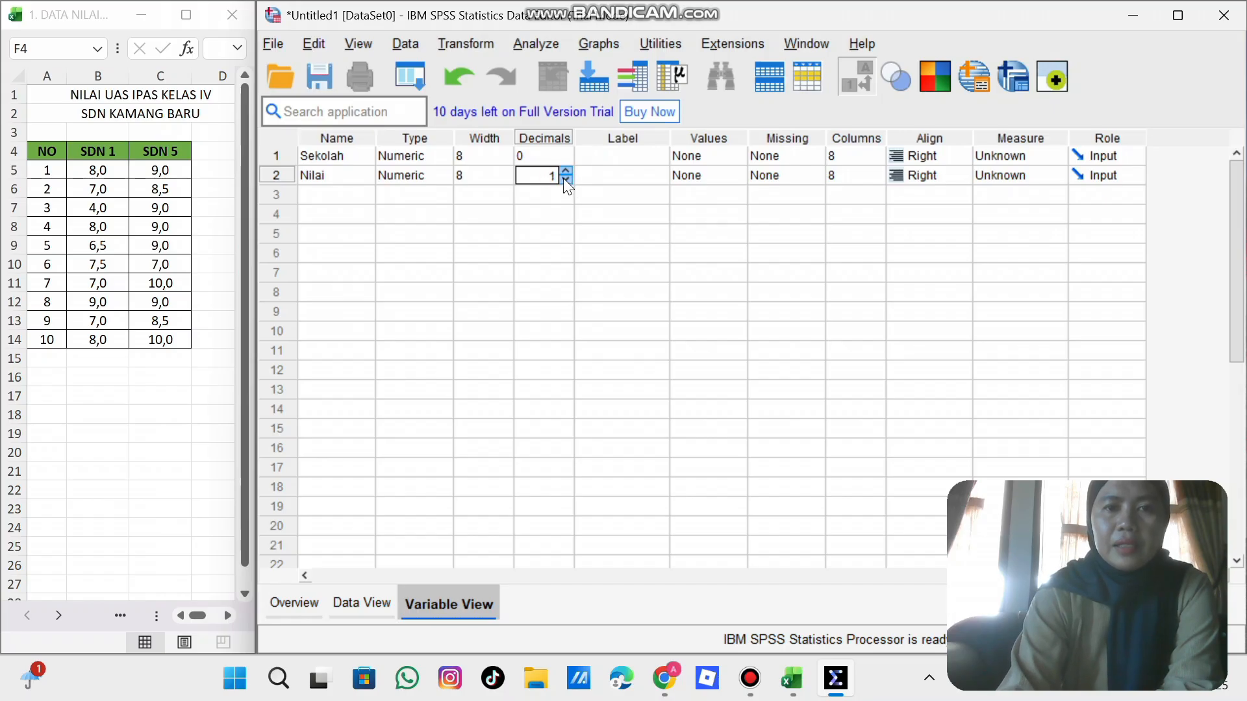
Step: Give the Sekolah variable the label "SDN Kamang Baru" and the Nilai variable the label "Hasil UAS IPAS"
left_click(625, 158)
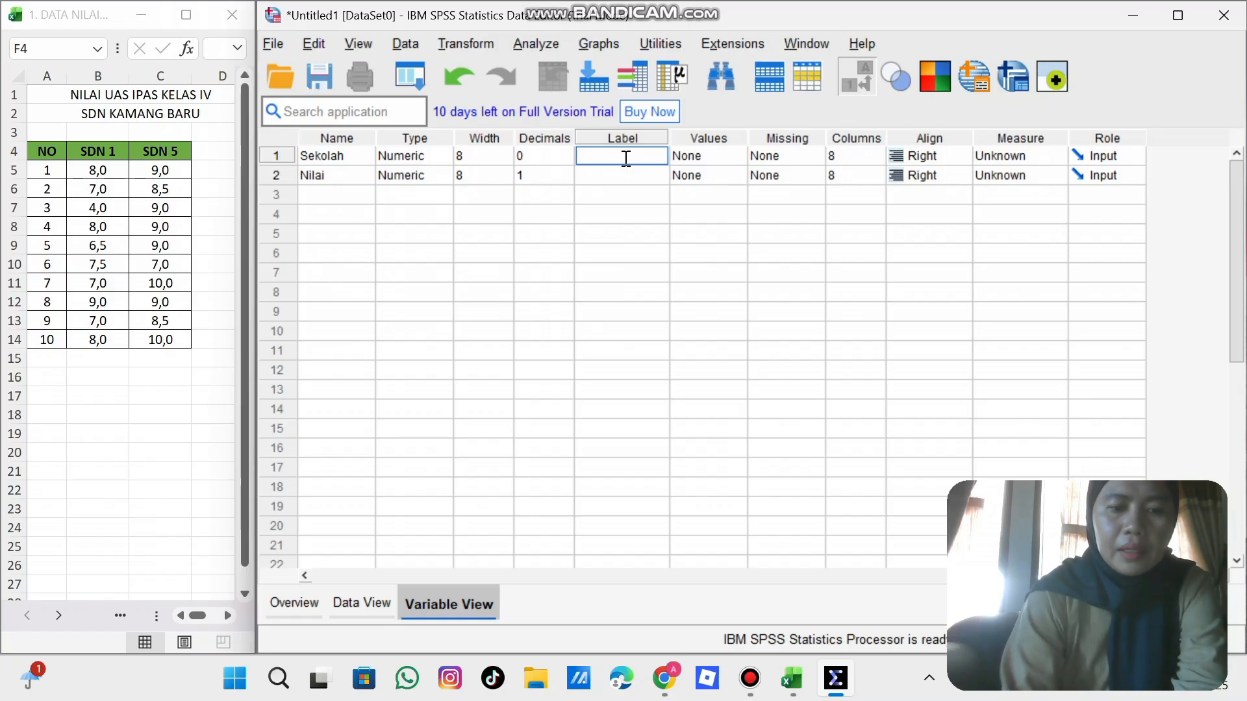
type("SD")
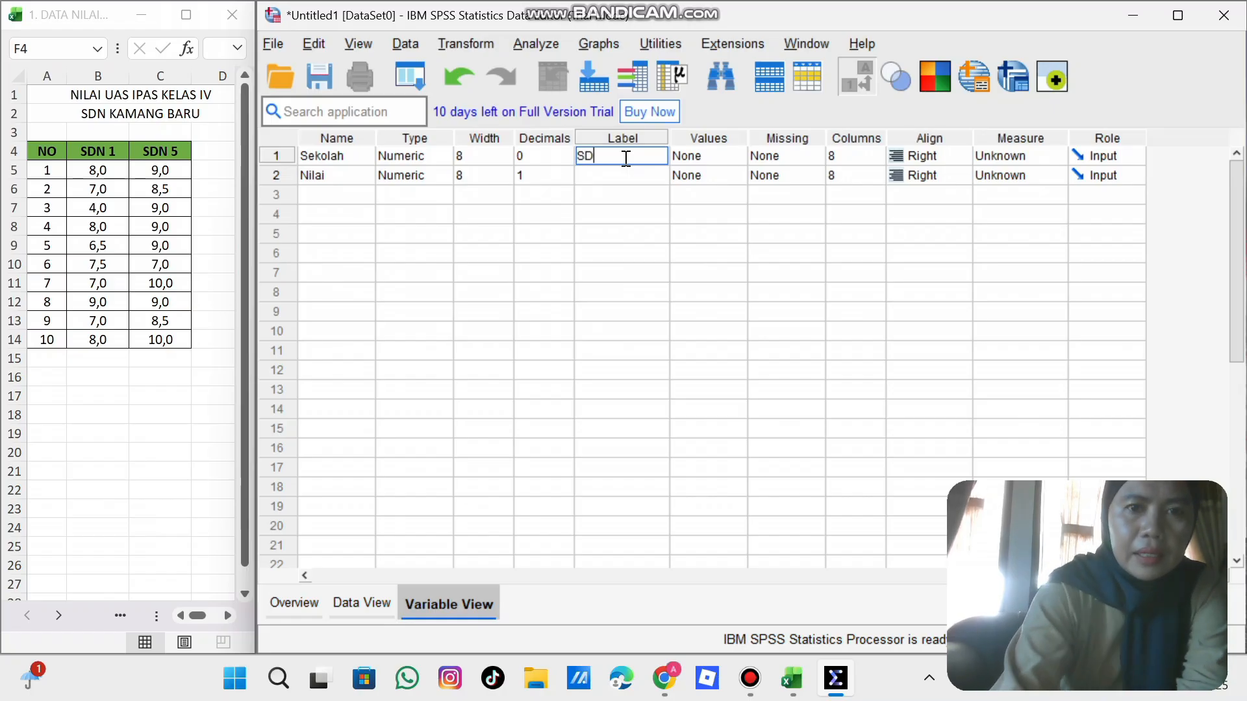
type("N ")
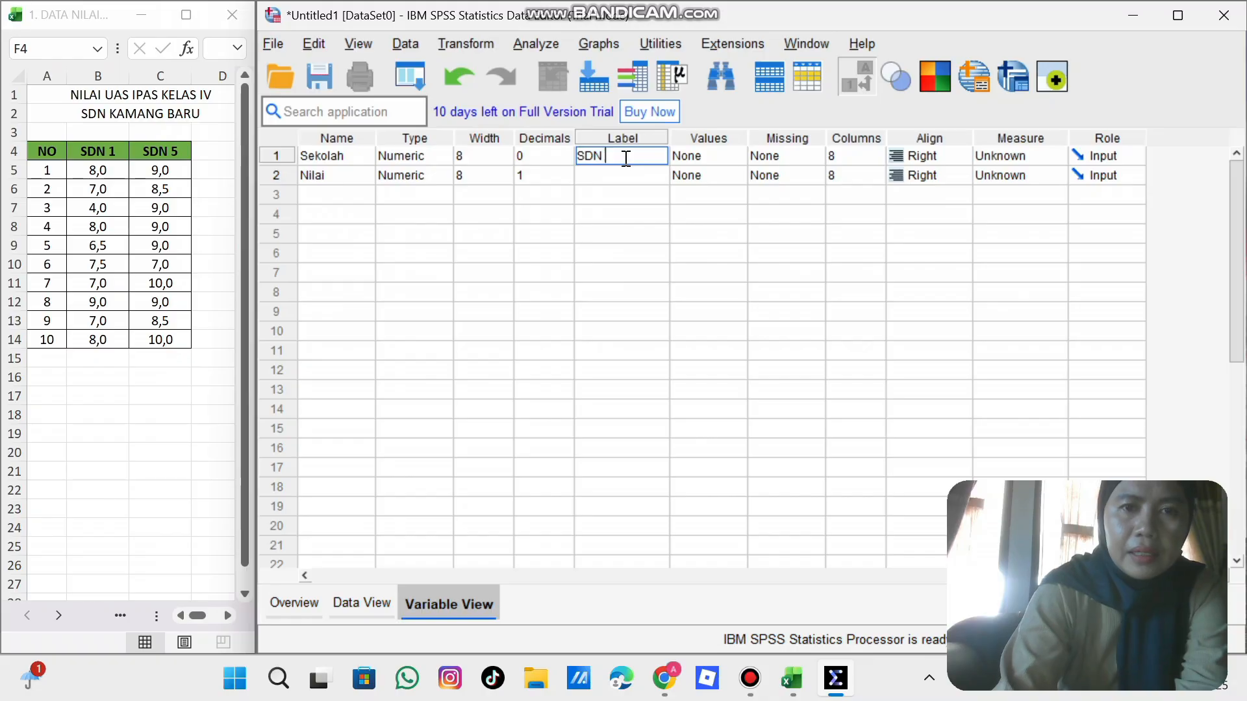
type("Kama")
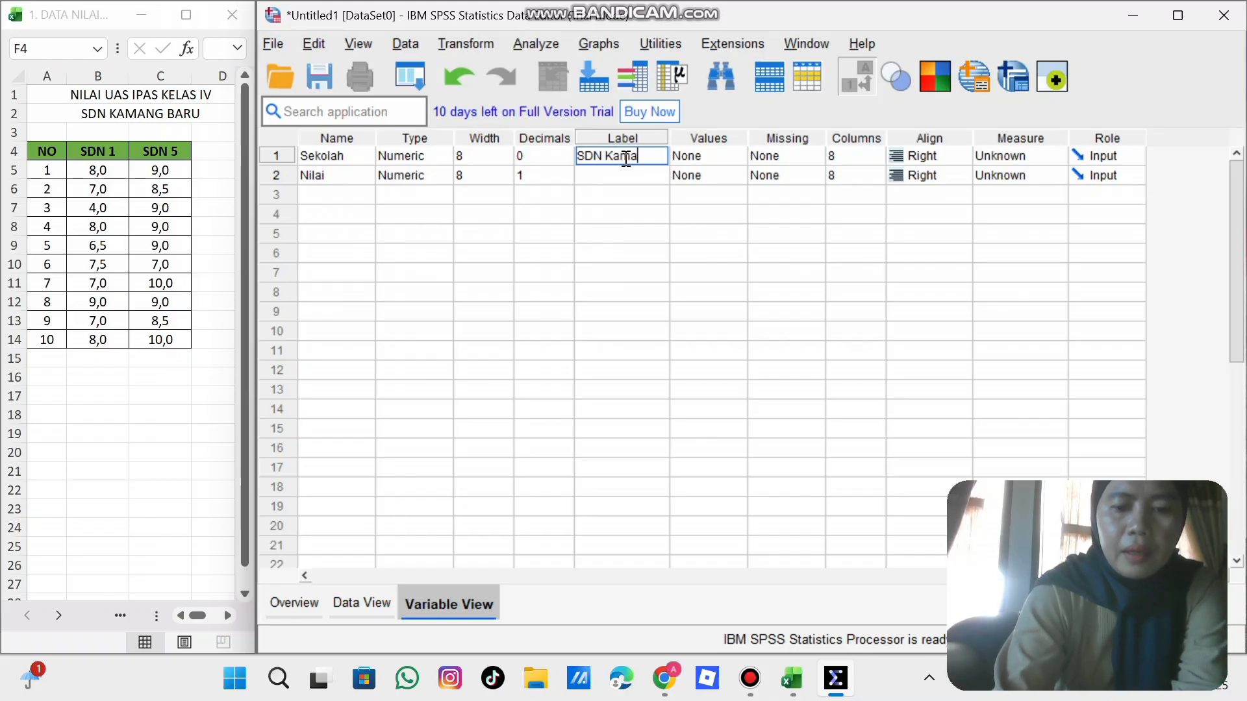
type("ng Baru")
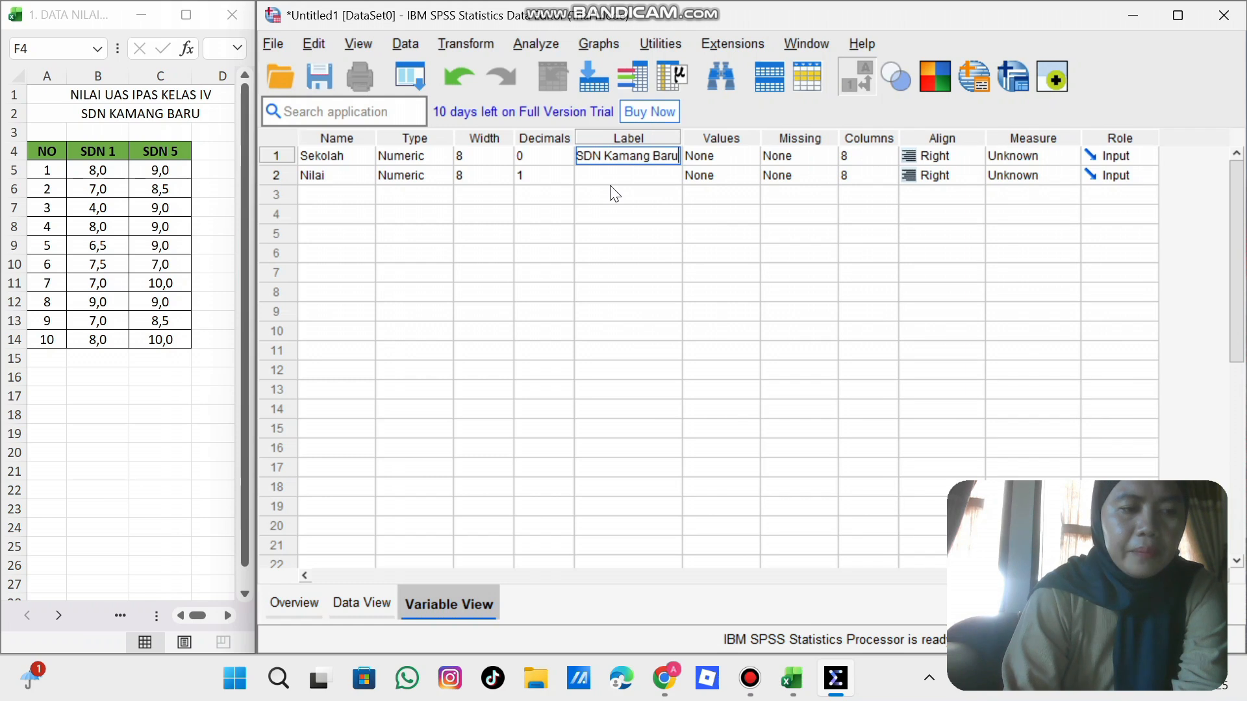
left_click(602, 193)
left_click(604, 175)
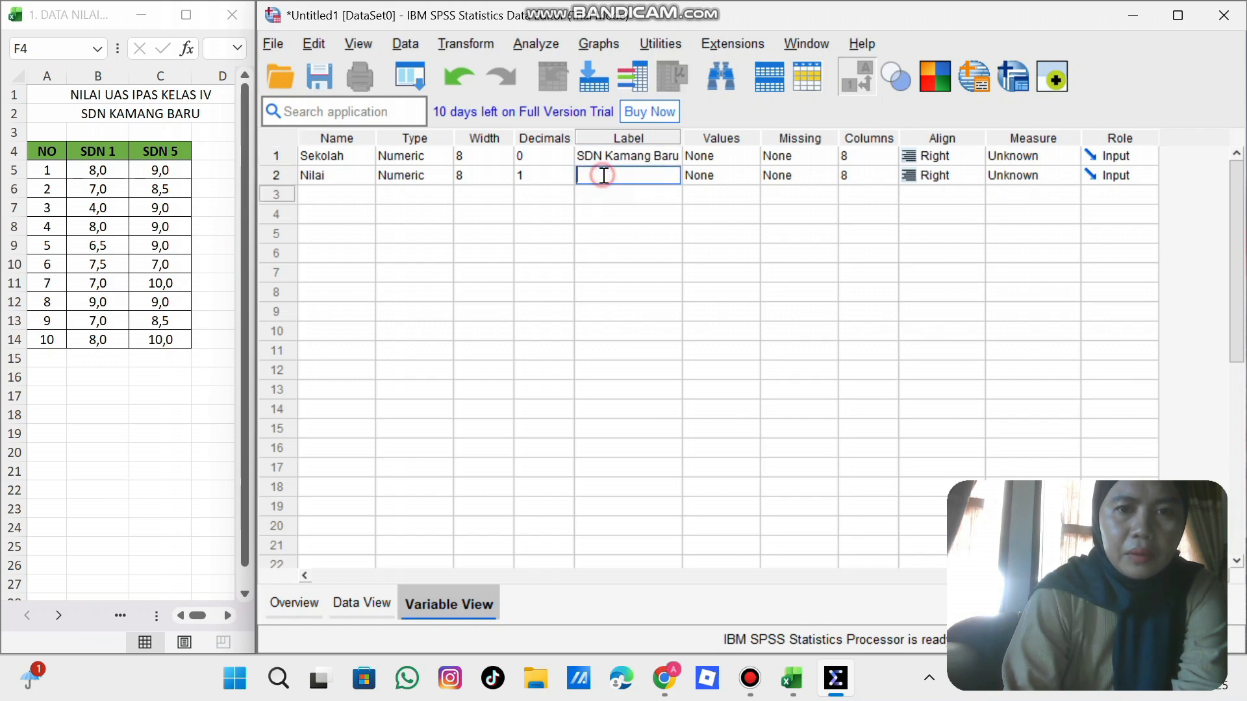
type("Hasil U")
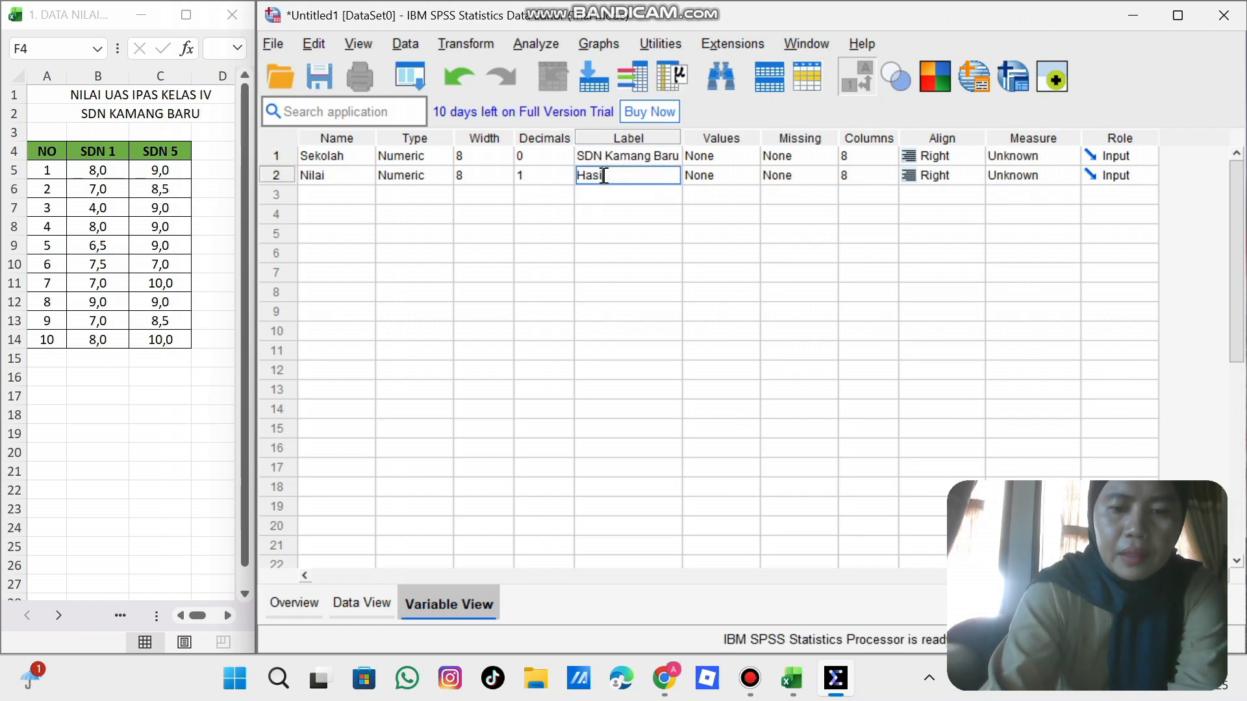
type("AS")
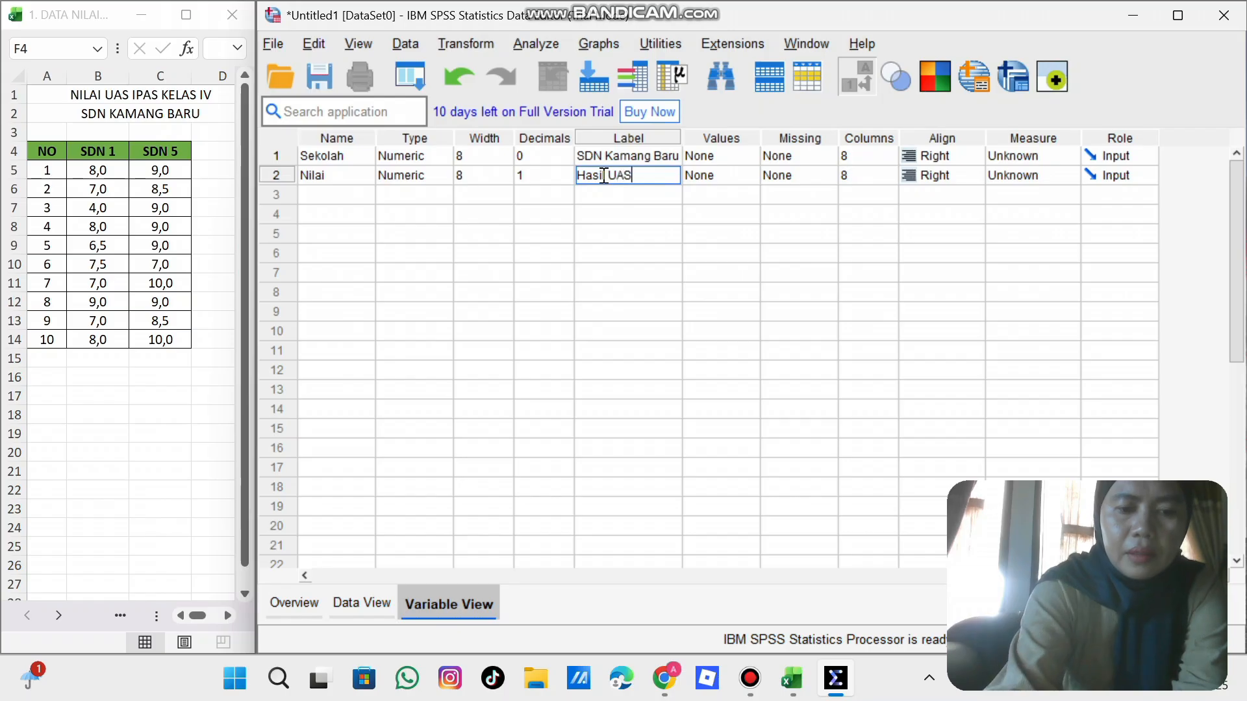
type(" IPAS")
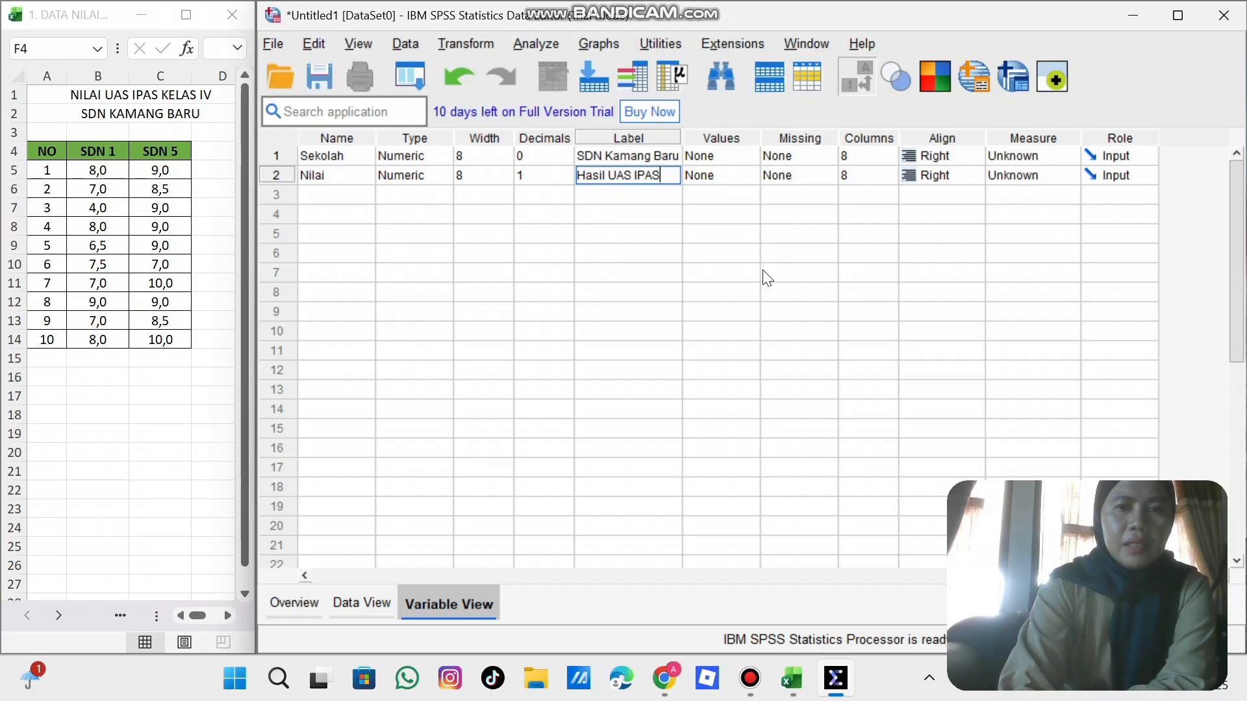
Step: Define the value labels of Sekolah as 1 = "SDN 1" and 2 = "SDN 5"
left_click(730, 163)
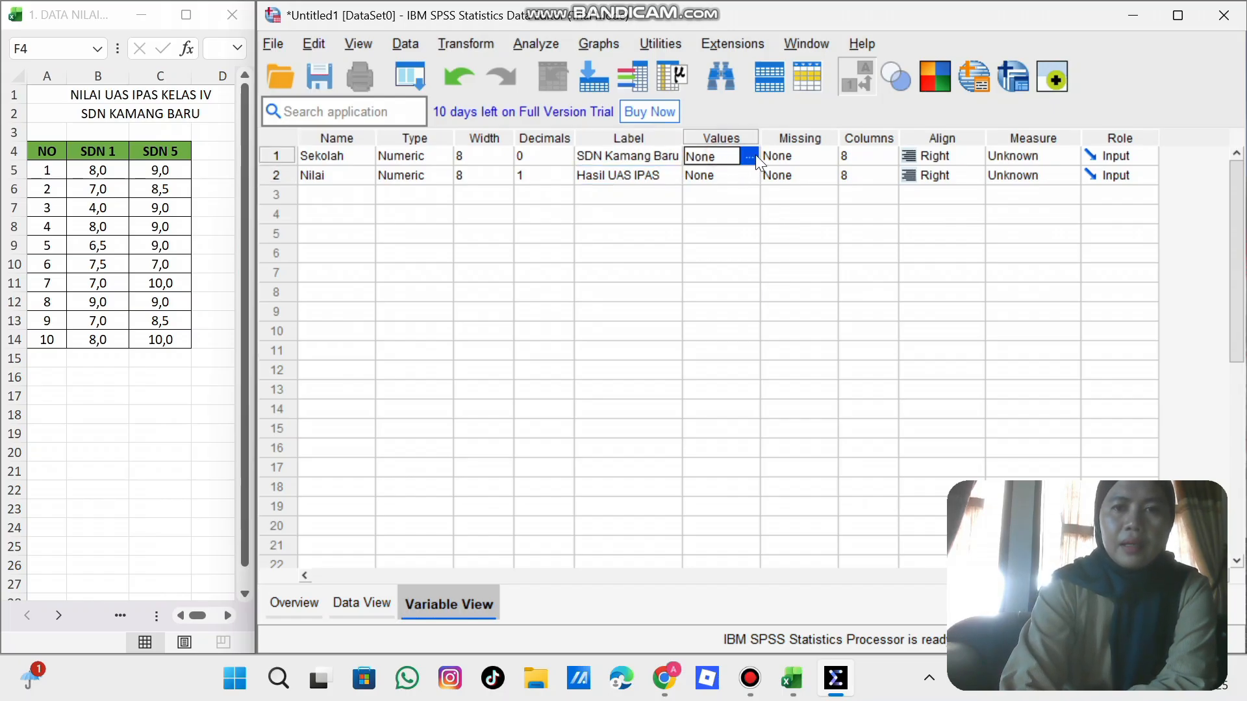
left_click(753, 157)
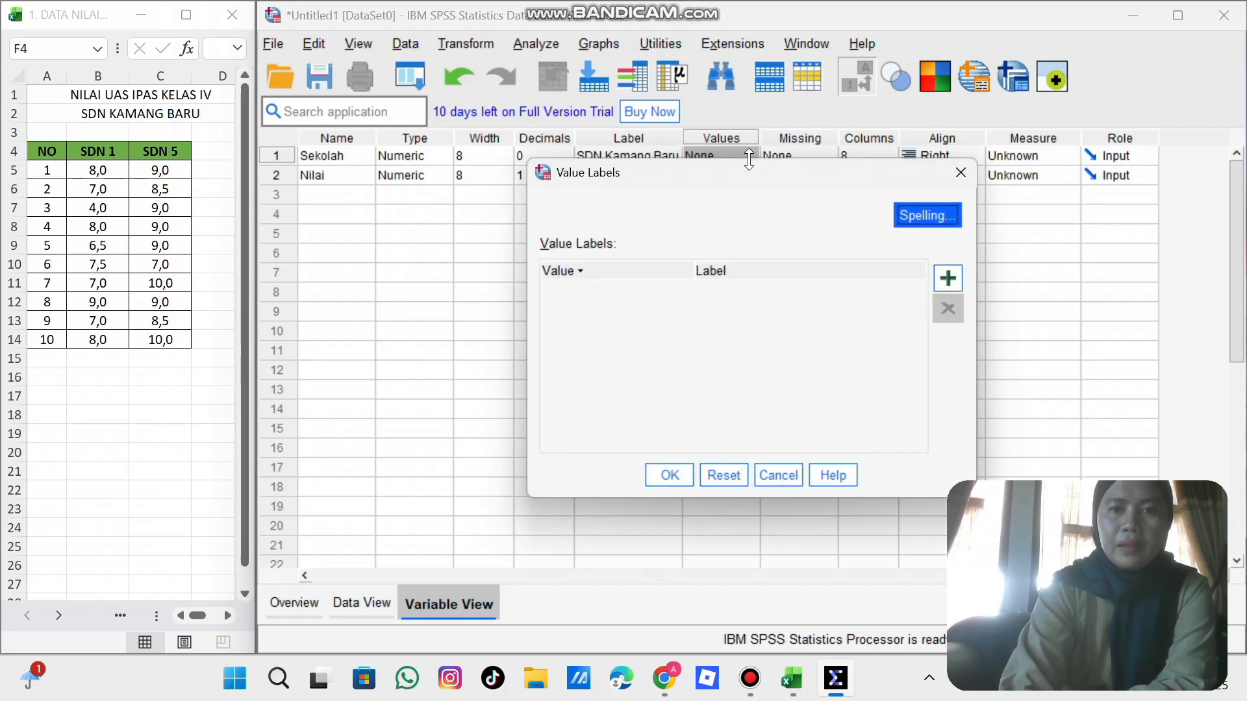
left_click(956, 279)
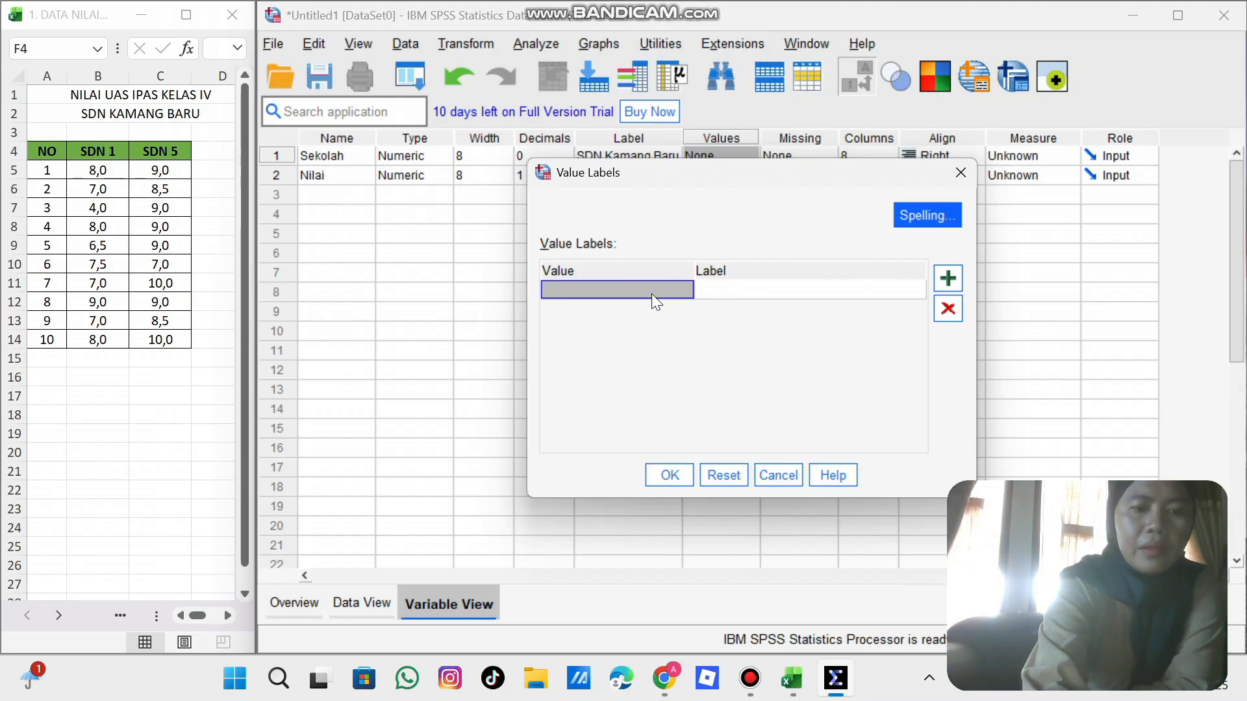
type("1")
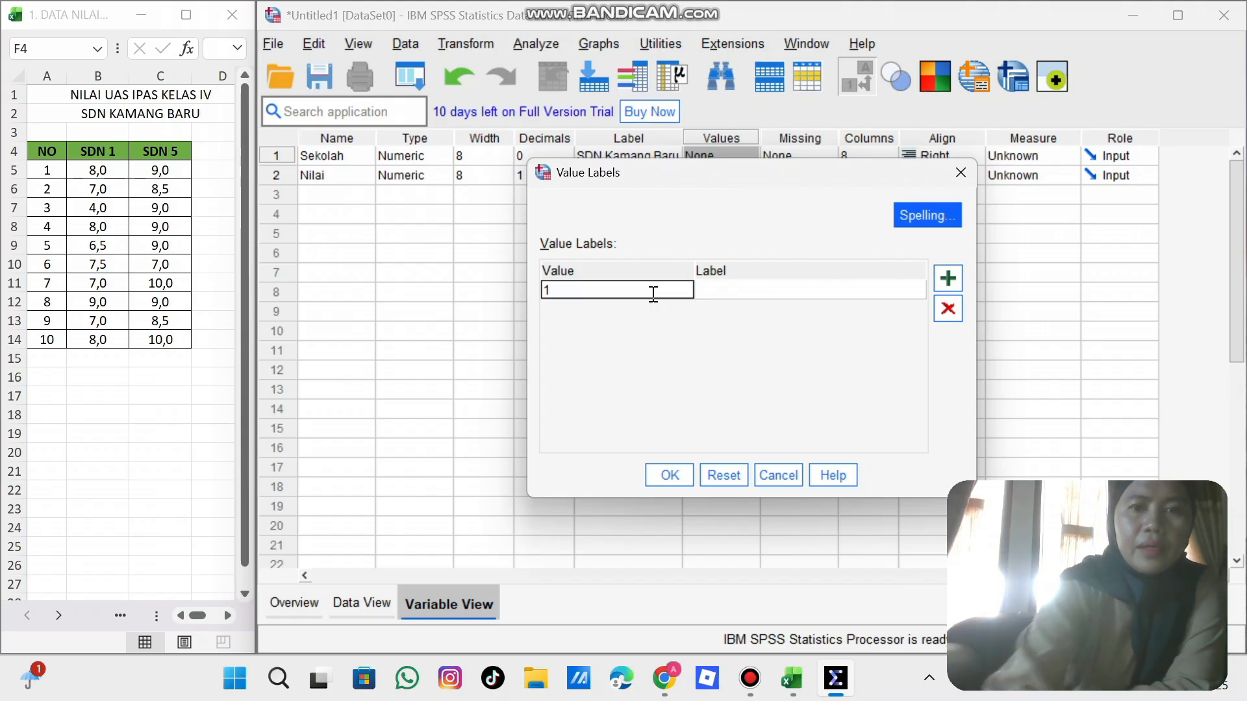
left_click(729, 293)
type("S")
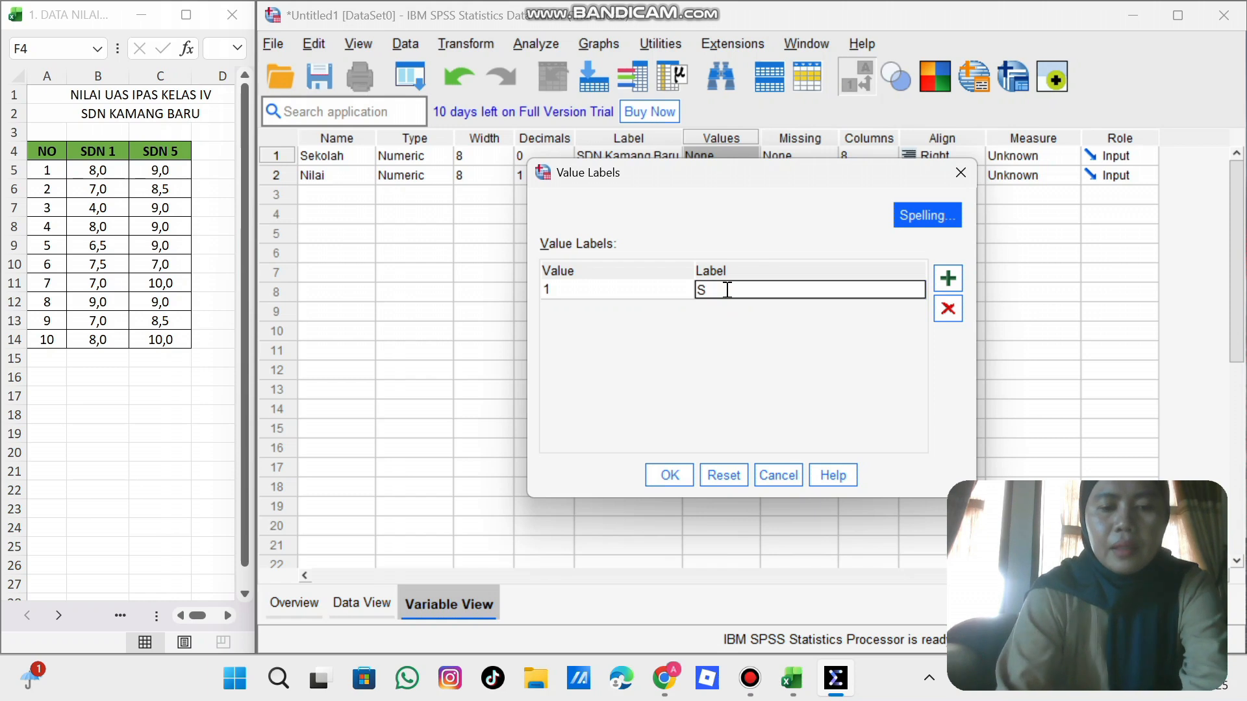
type("DN 1")
left_click(947, 279)
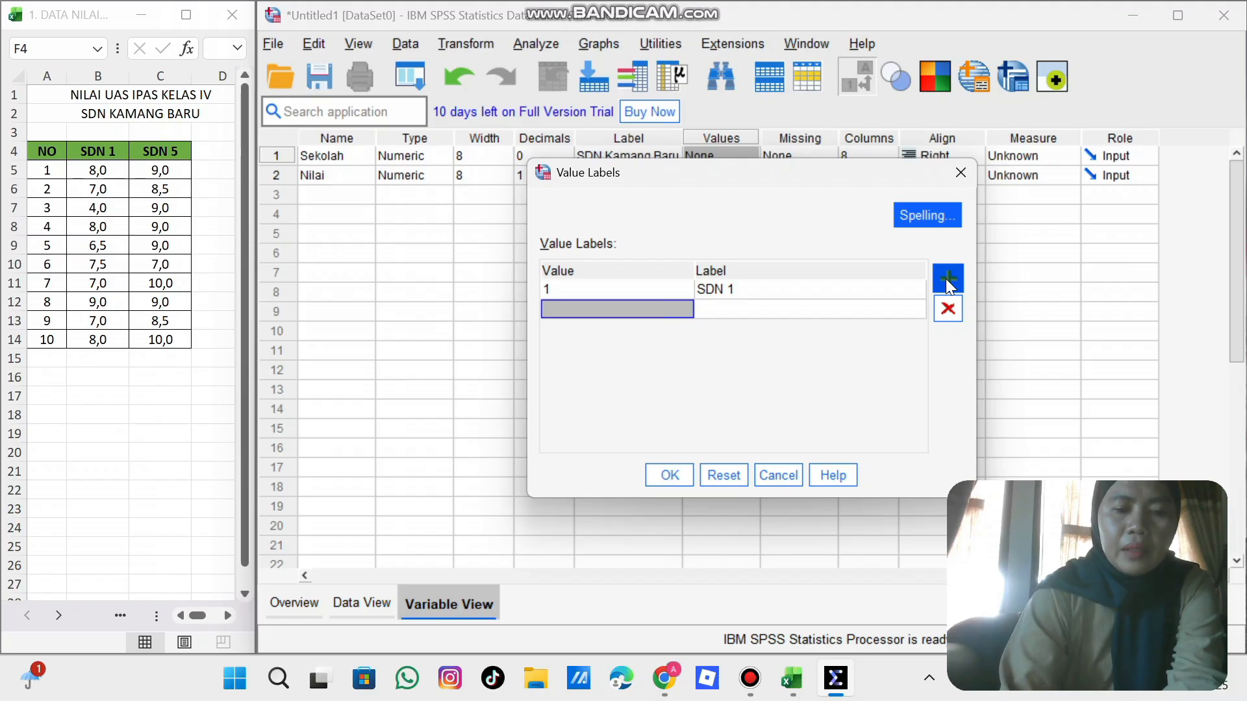
type("2")
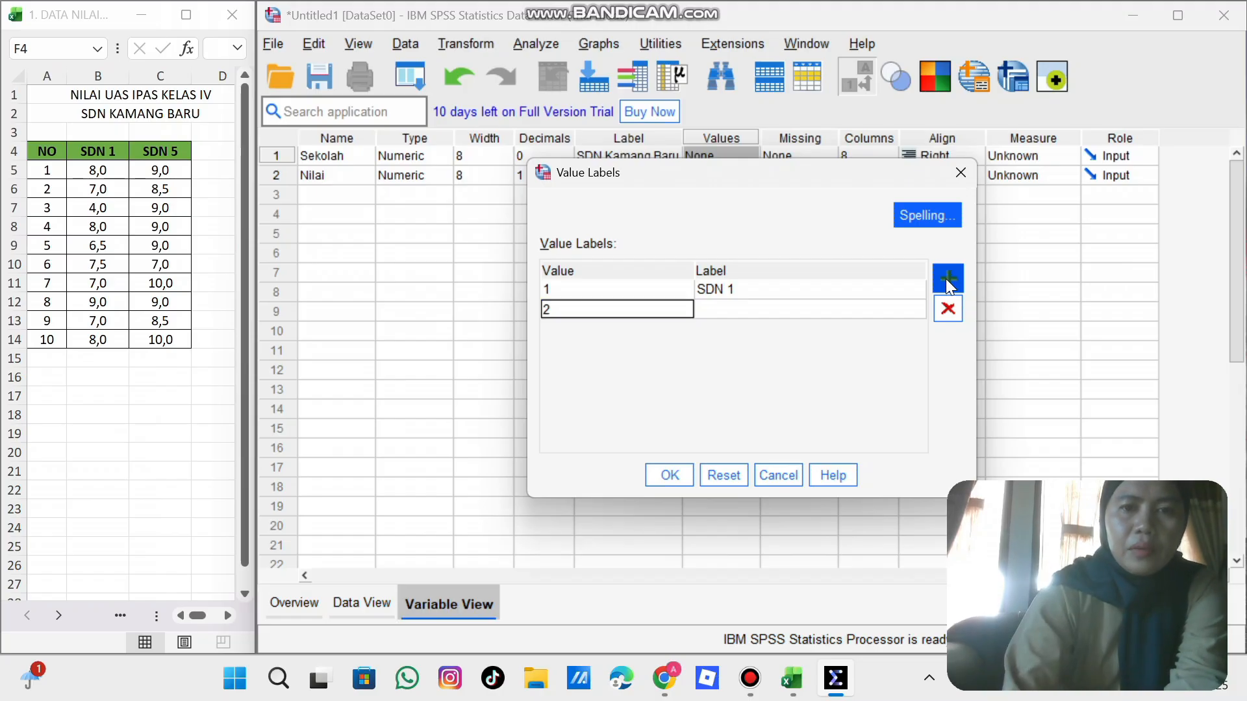
left_click(789, 316)
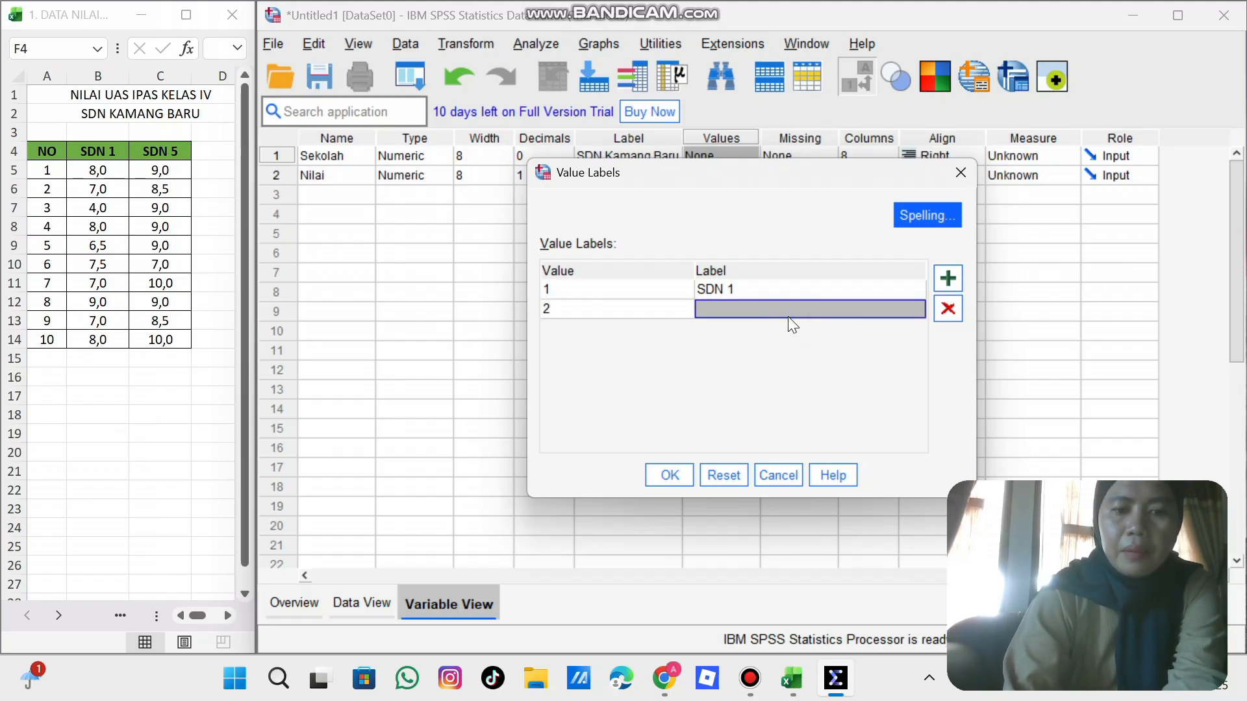
type("SDN 5")
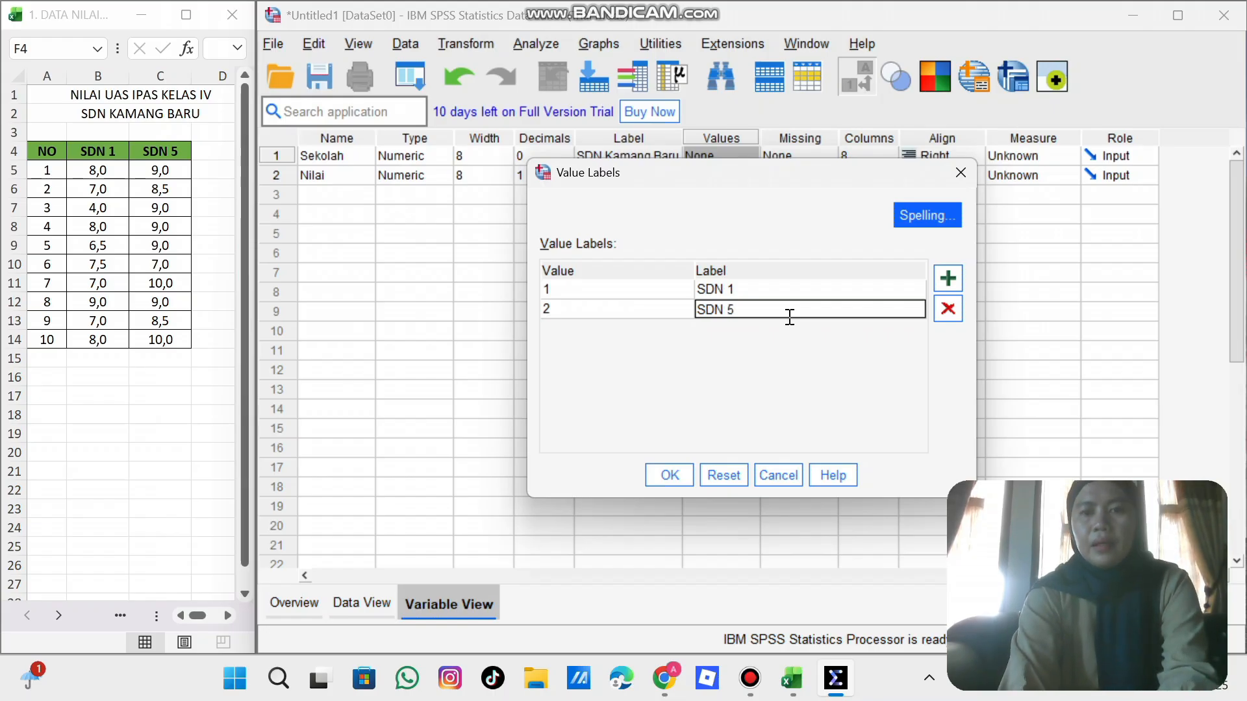
left_click(669, 478)
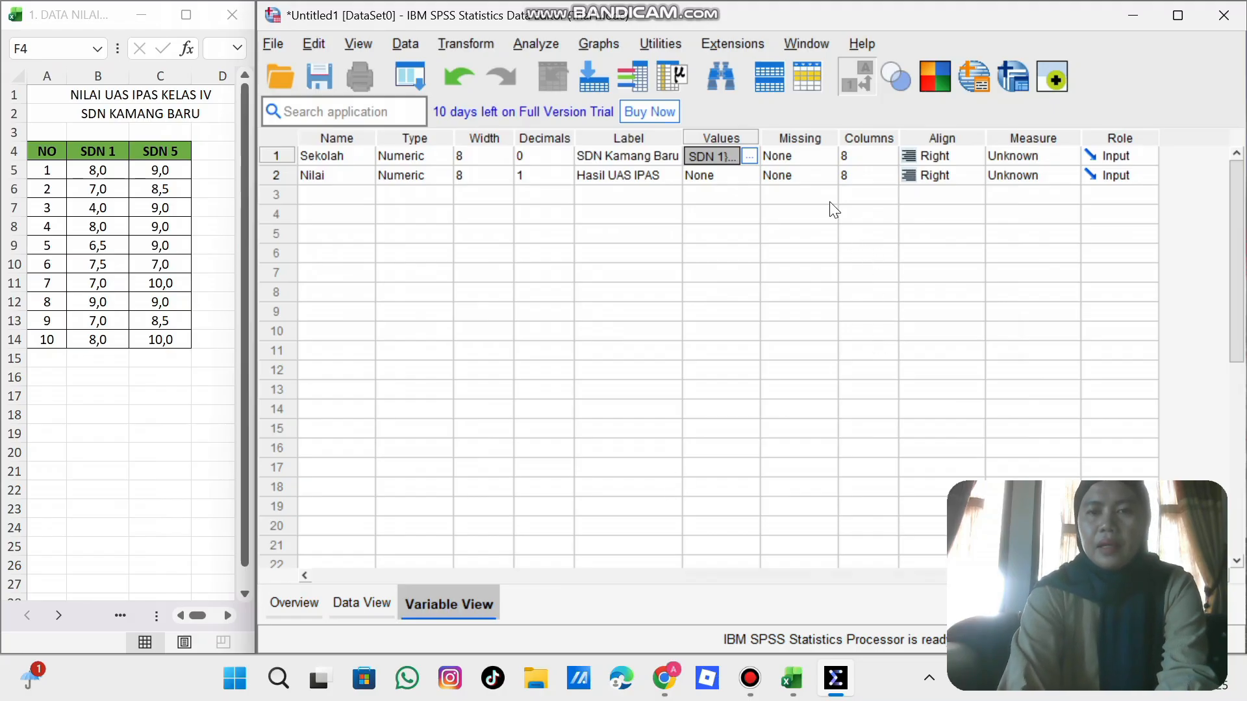
Step: Set the measurement level of both Sekolah and Nilai to Scale
left_click(1025, 139)
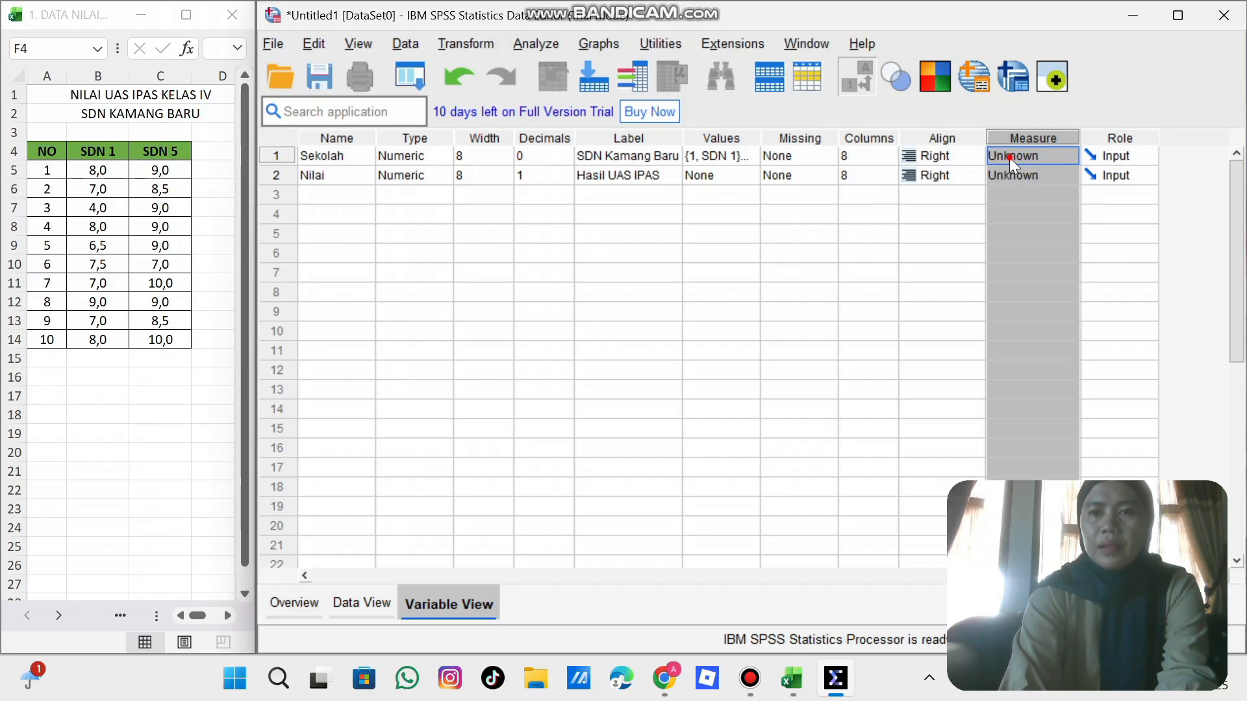
left_click(1009, 157)
left_click(1010, 157)
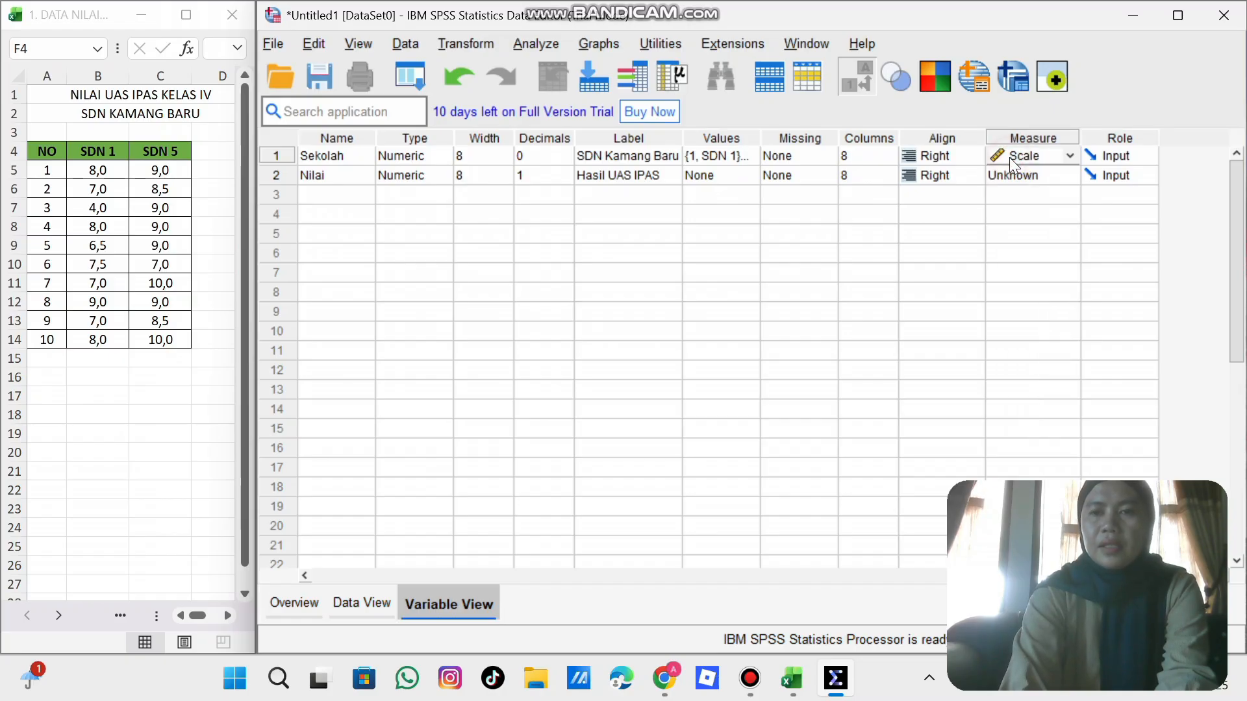
left_click(1005, 182)
left_click(1008, 187)
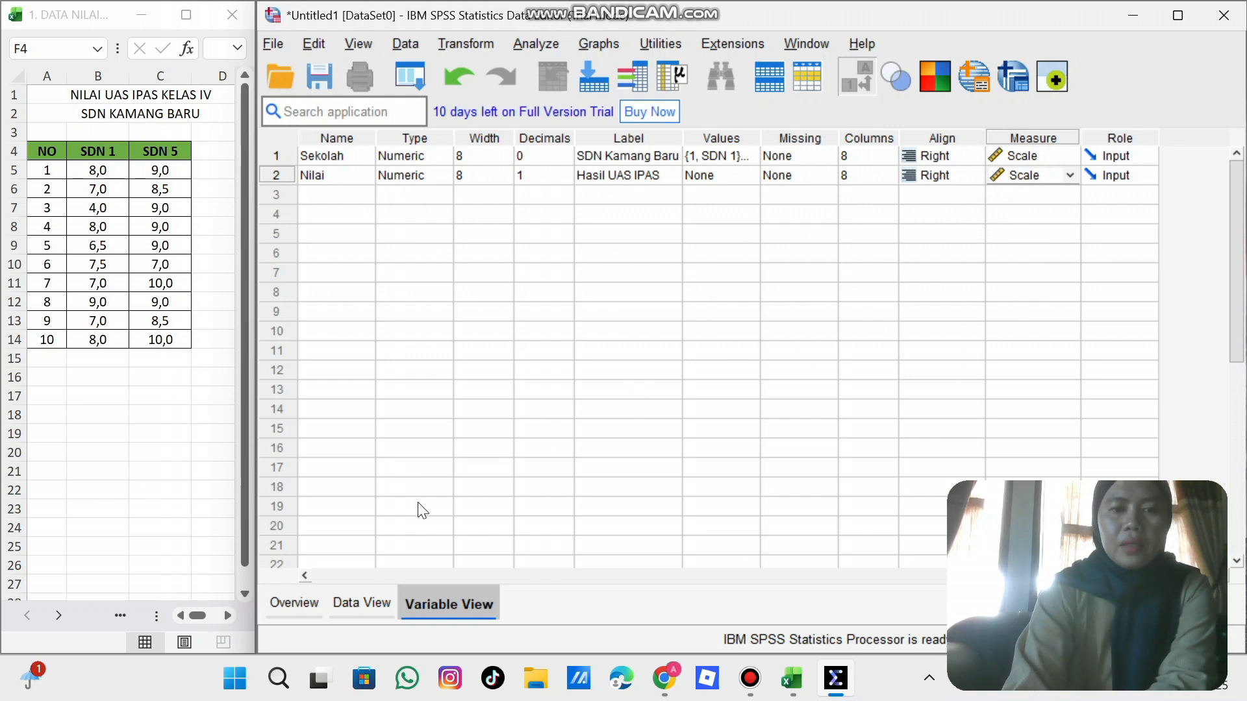
Step: Widen the Sekolah column in the data sheet and copy the SDN 1 scores B5:B14 from Excel into the Nilai column from row 1
left_click(363, 605)
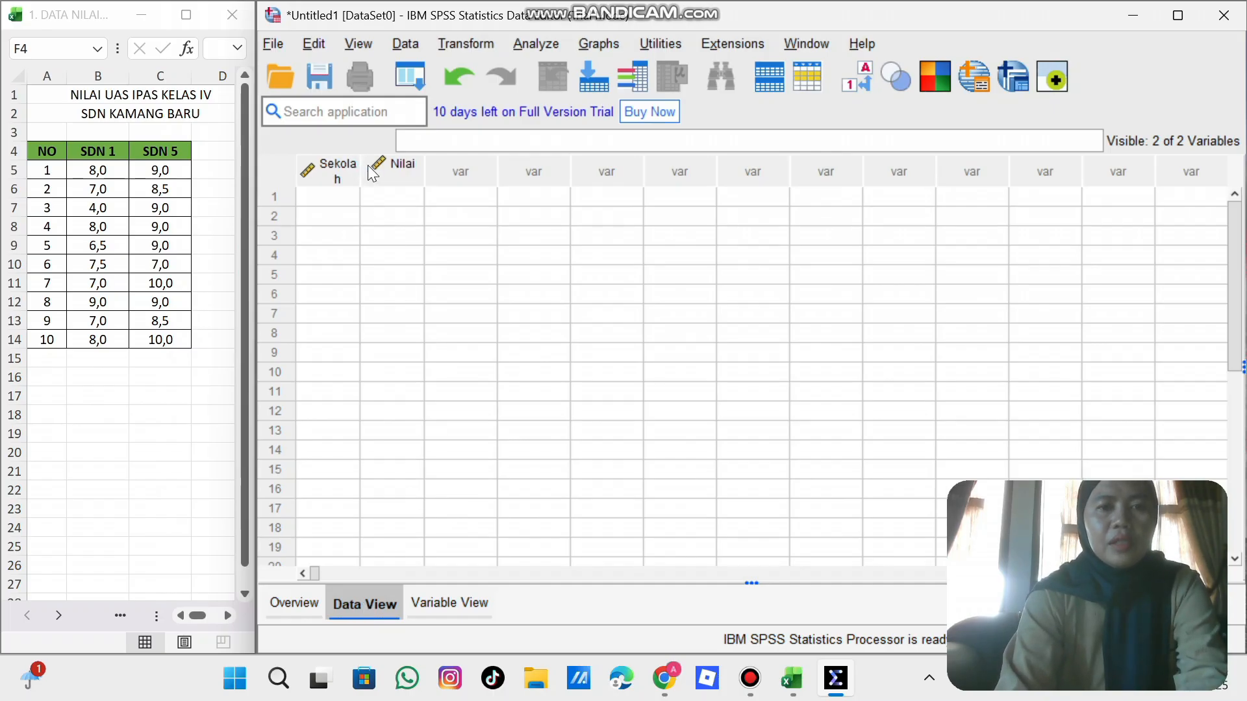
left_click_drag(361, 168, 372, 168)
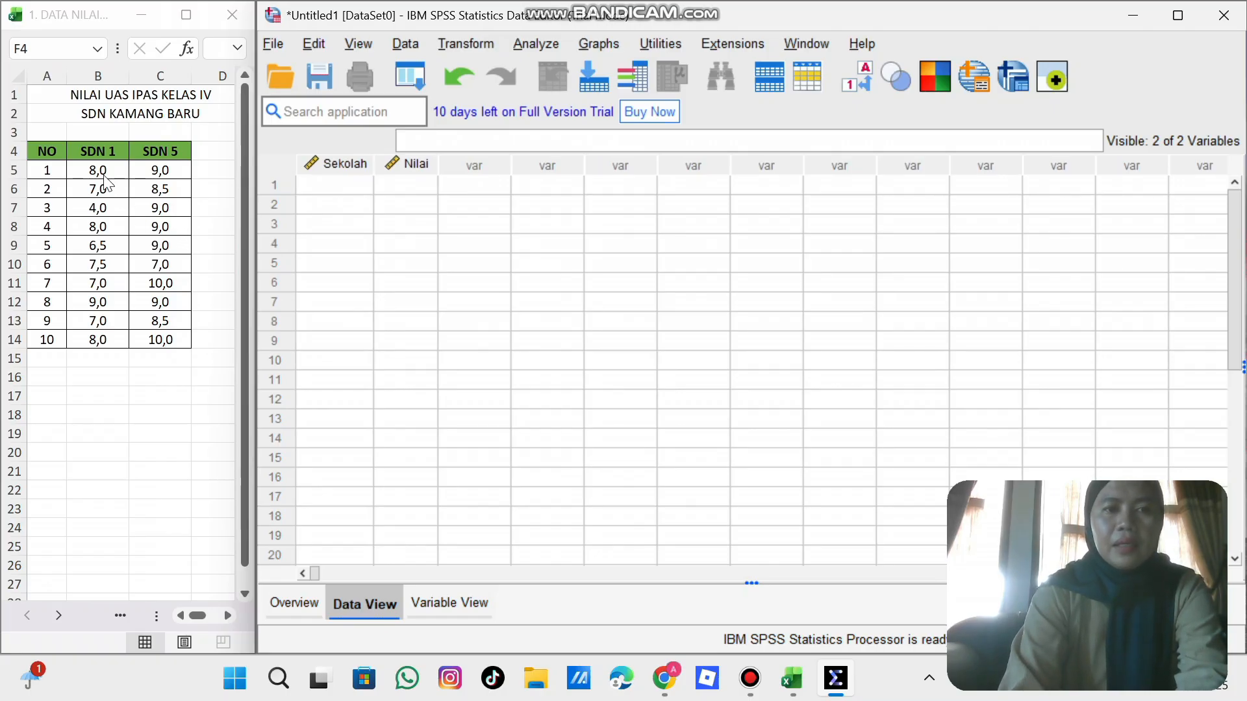
left_click(104, 179)
left_click(99, 170)
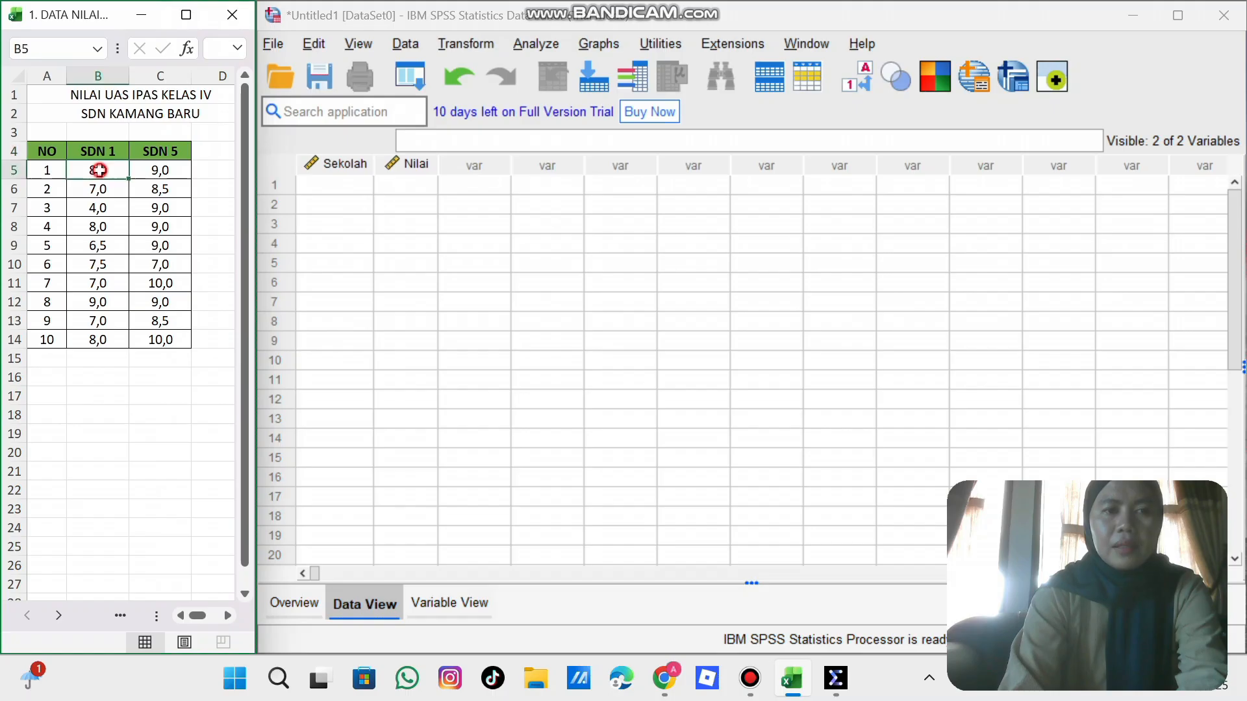
left_click_drag(99, 170, 104, 344)
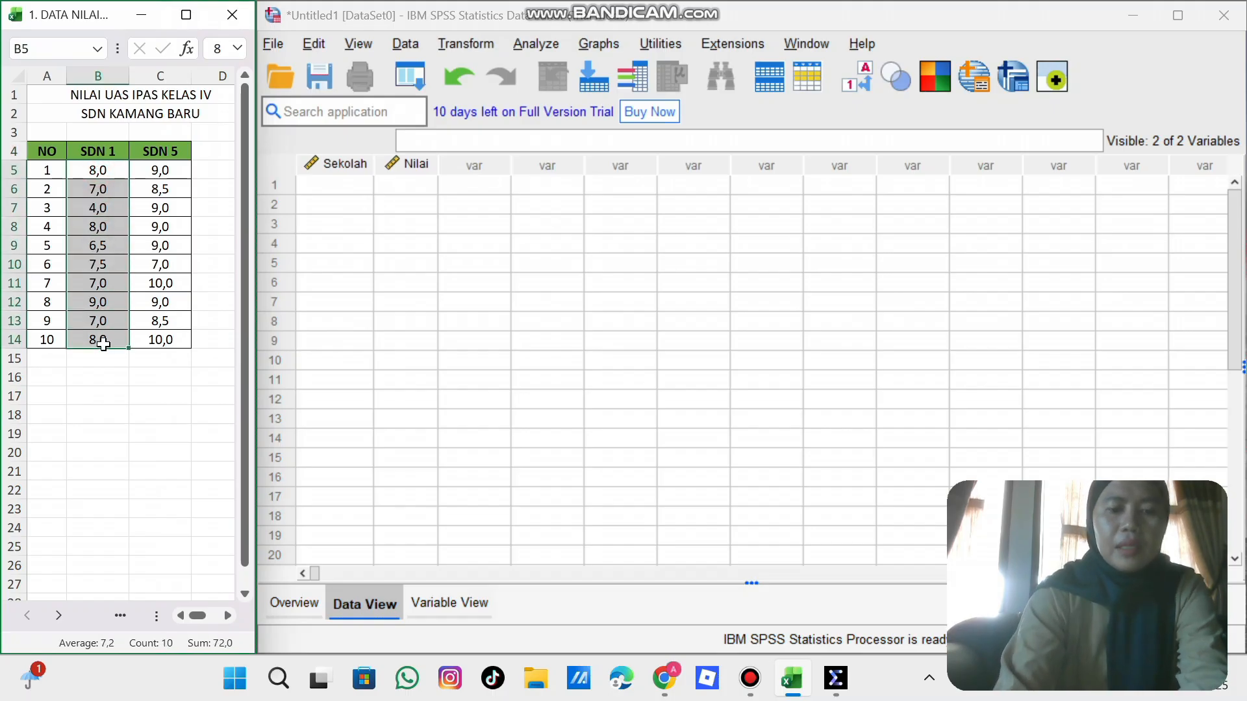
key("ctrl+c")
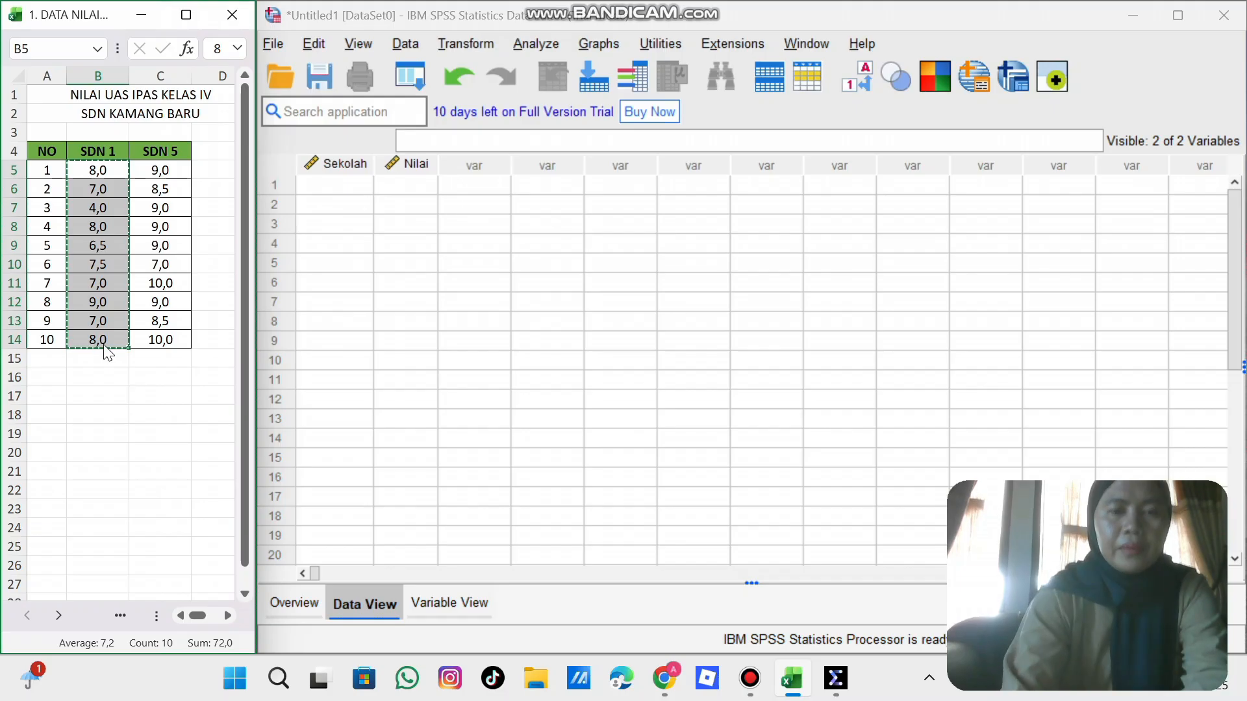
left_click(416, 186)
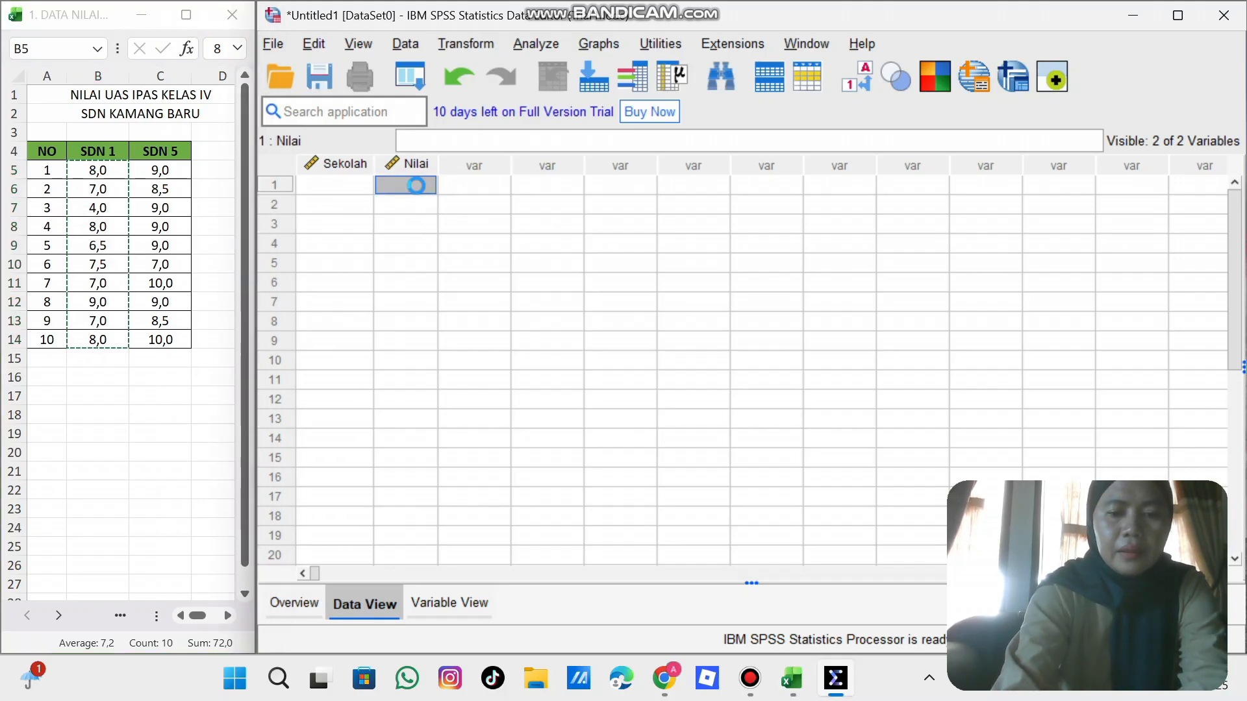
key("ctrl+v")
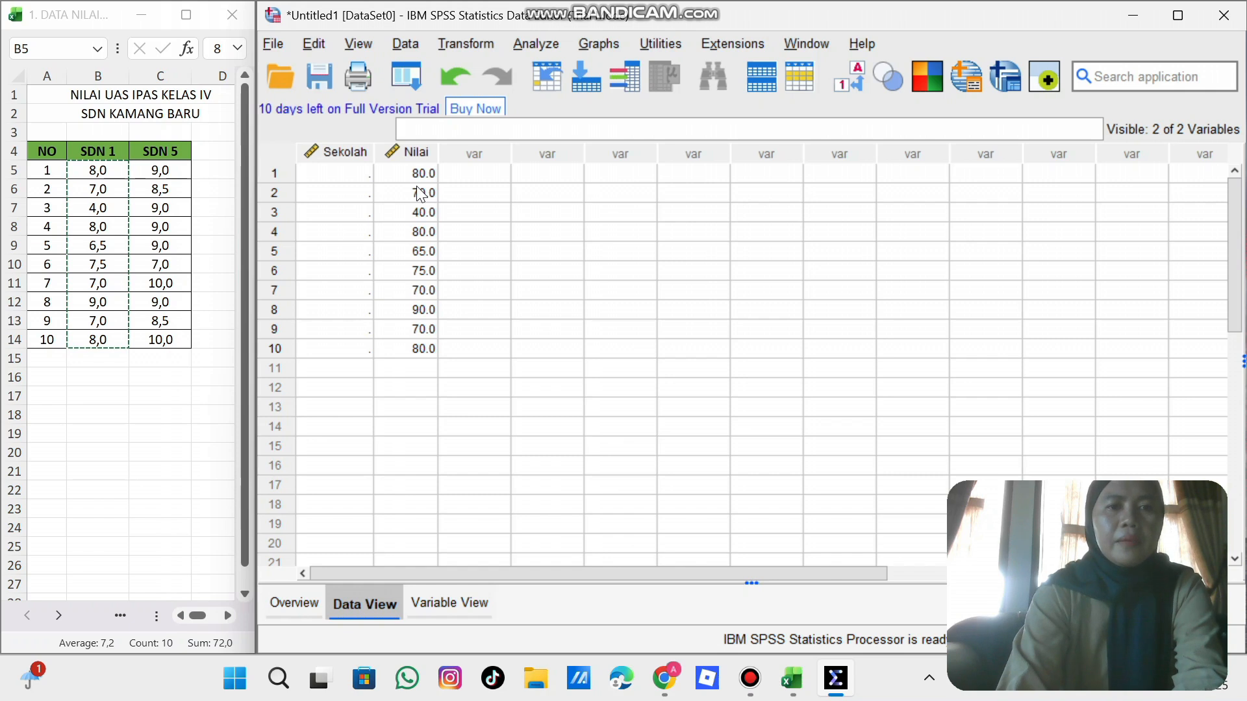
Step: Set the Sekolah value of row 1 to SDN 1 from its defined value labels
left_click(334, 171)
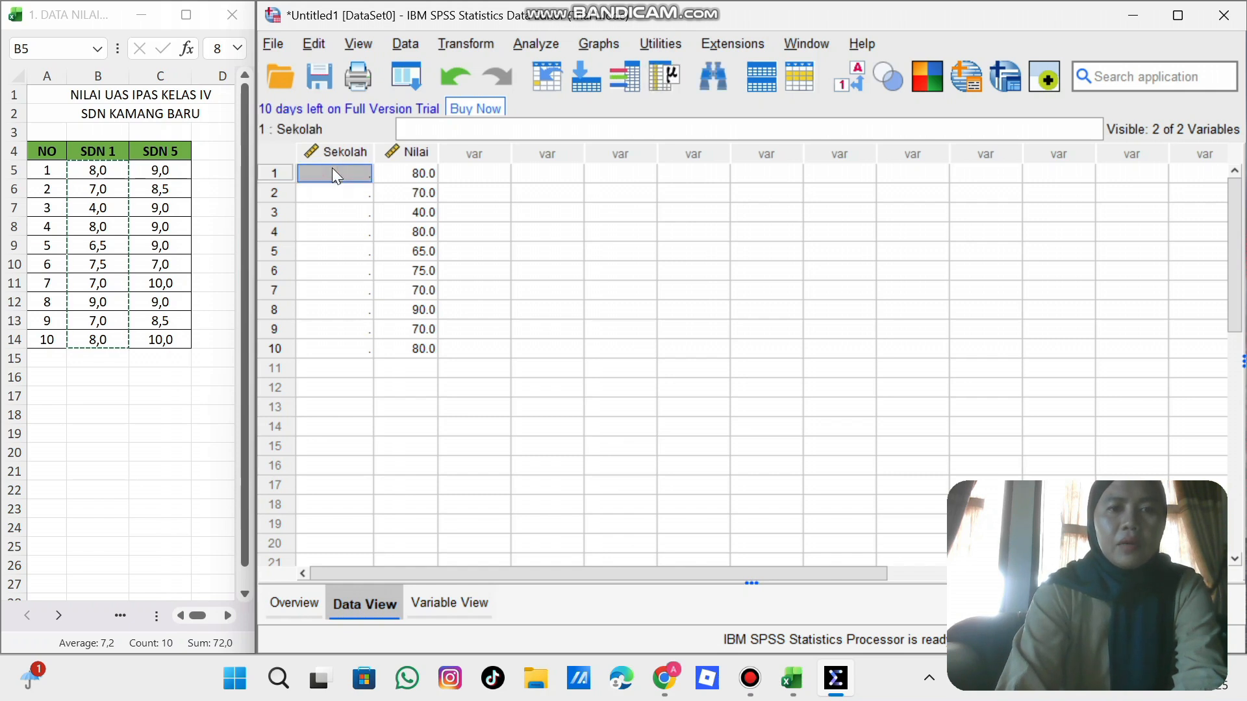
double_click(367, 174)
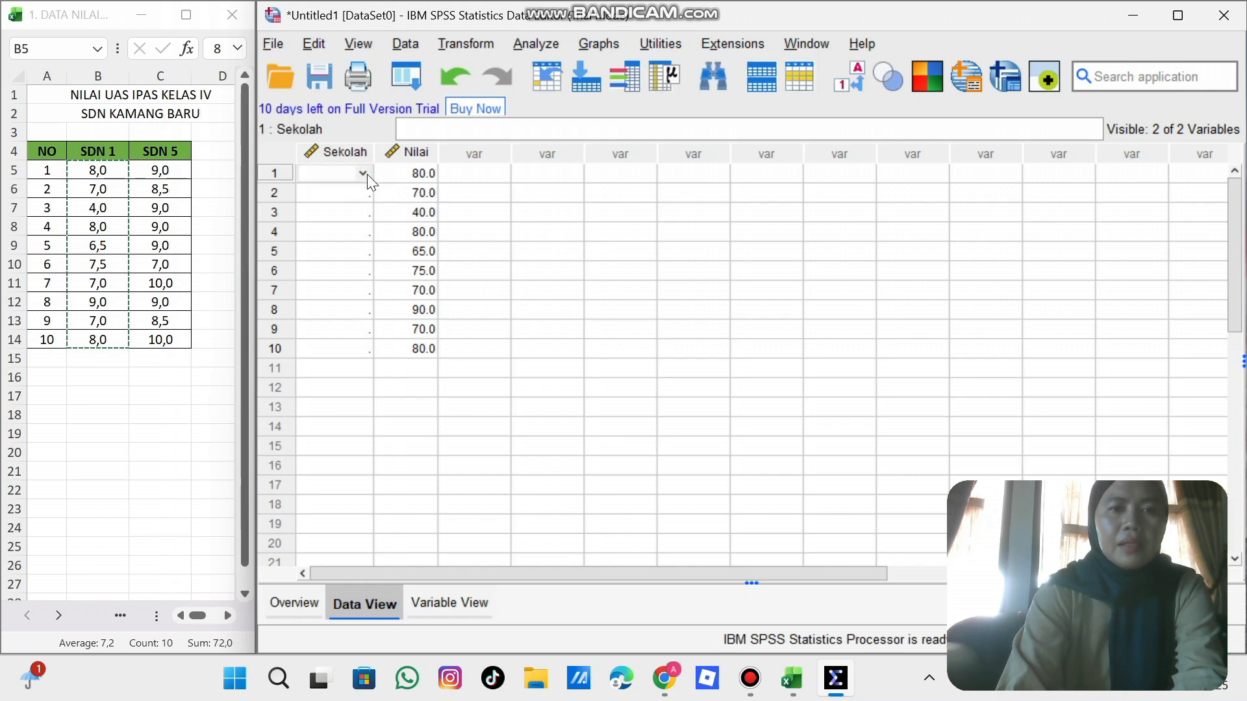
left_click(364, 173)
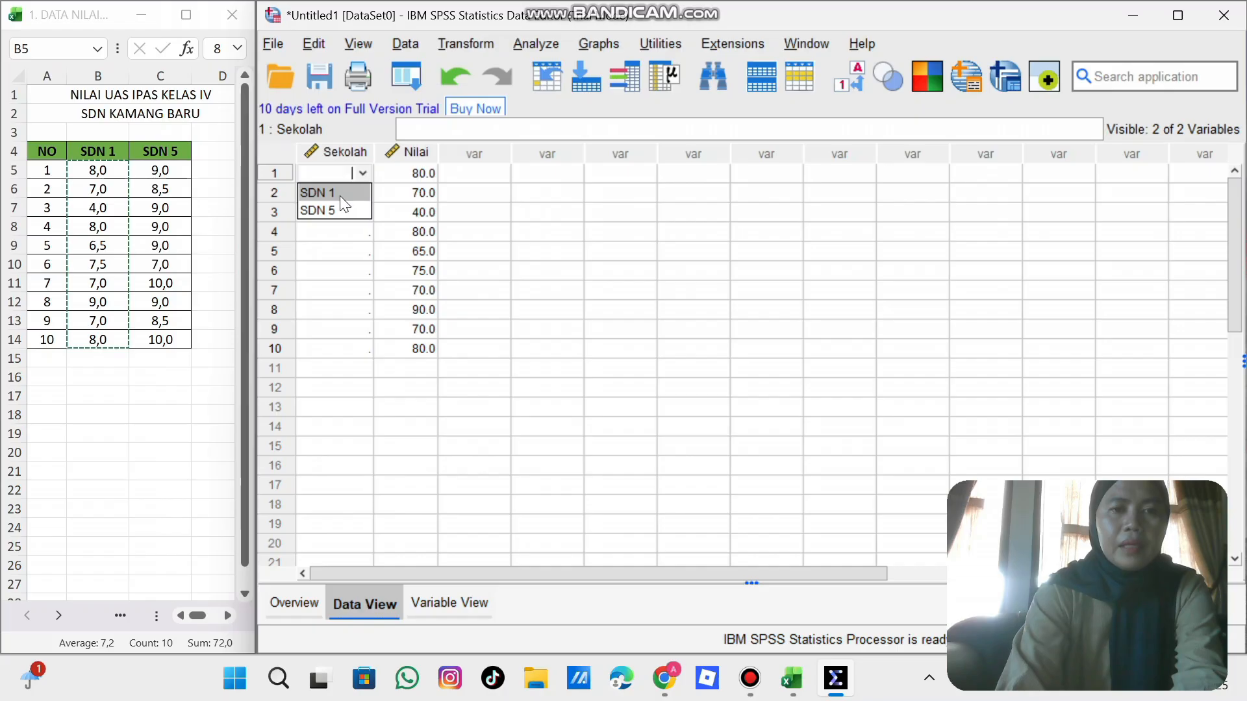
left_click(340, 197)
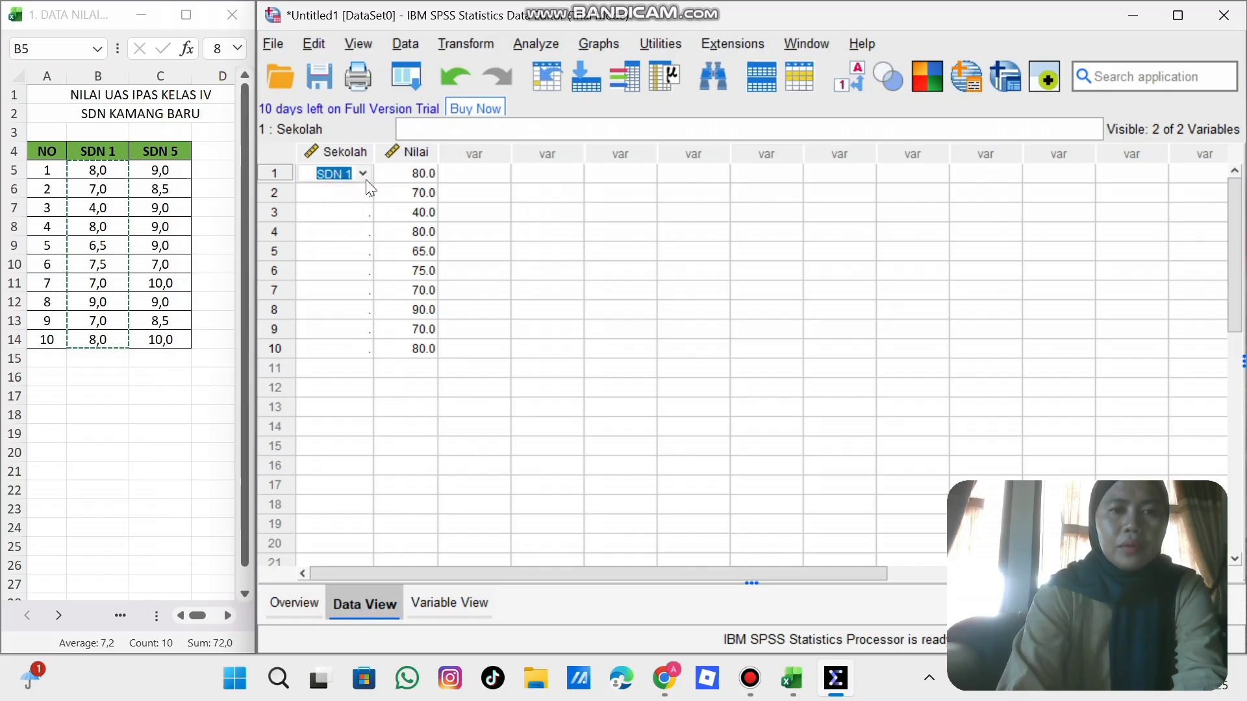
left_click(352, 195)
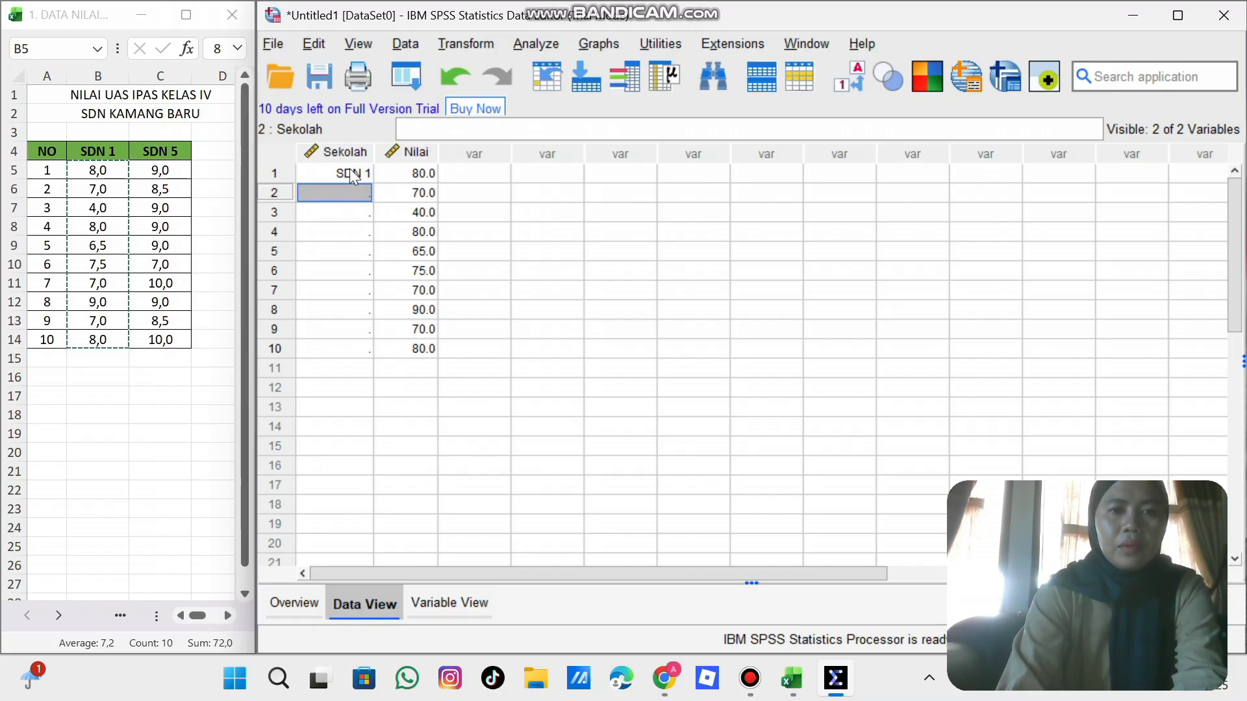
Step: Copy the SDN 1 value from row 1 of Sekolah into rows 2 to 10
left_click(350, 173)
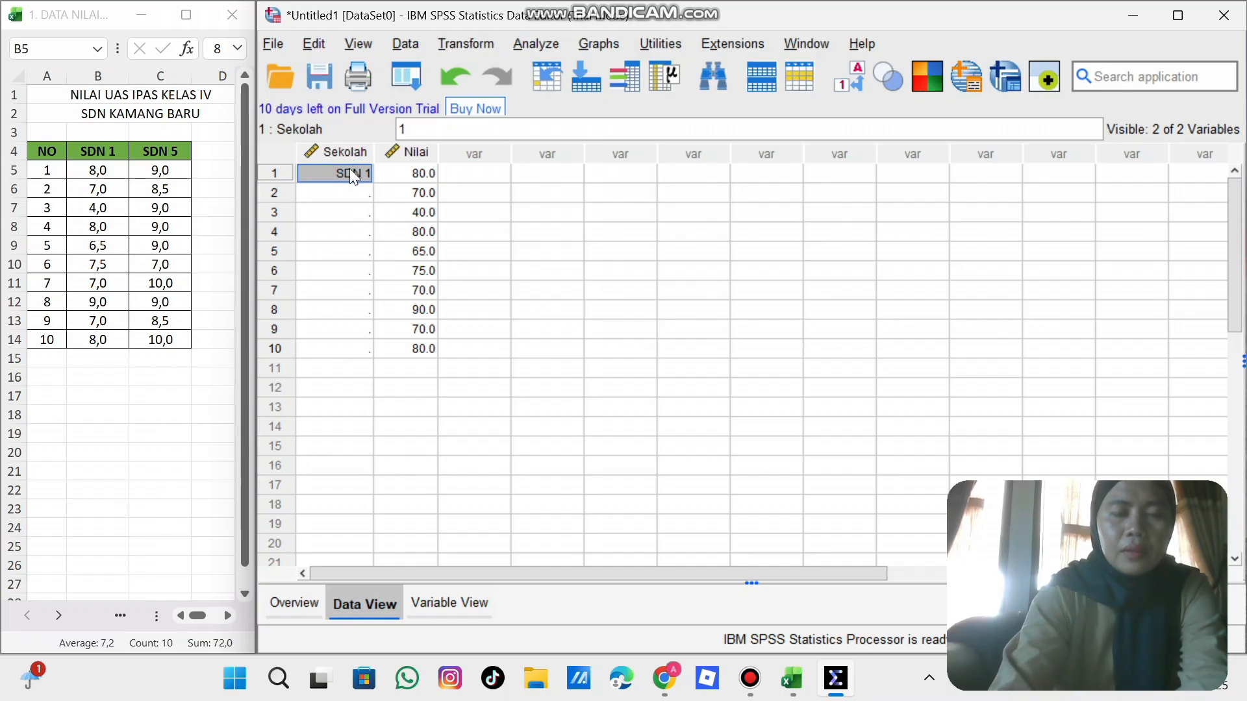
left_click(356, 195)
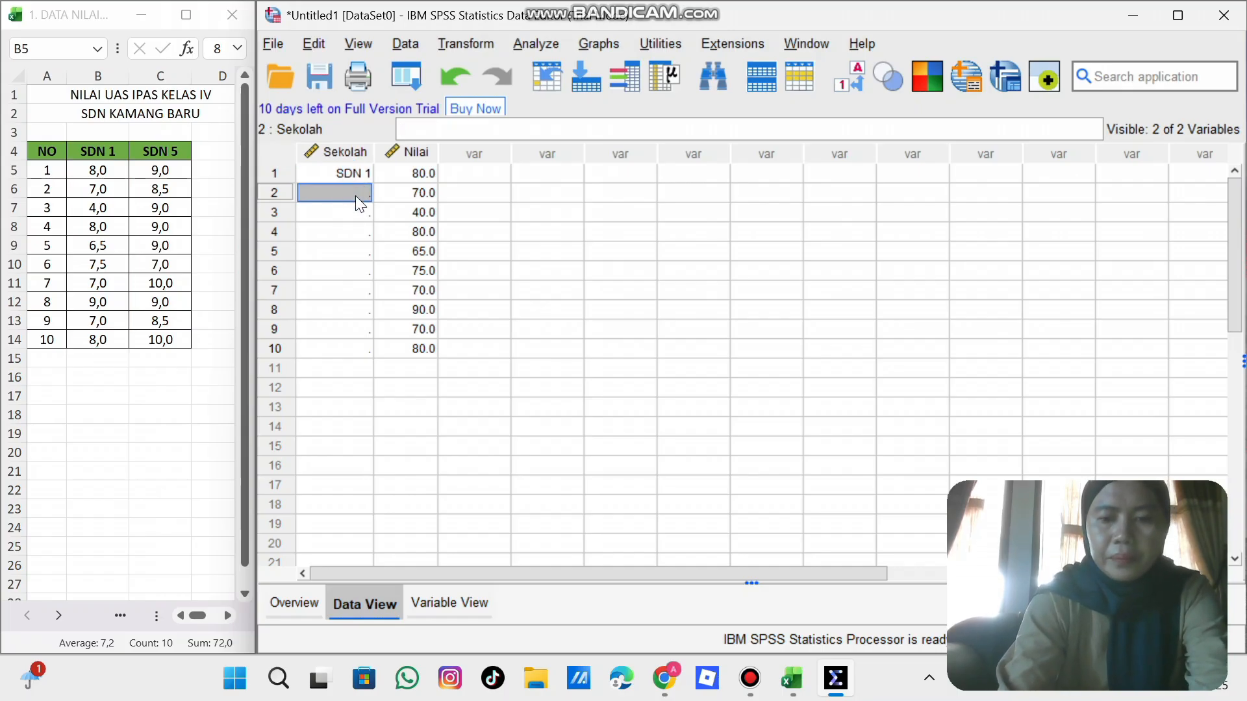
key("shift+Down")
key("shift+Down")
key("shift+Down")
key("shift+Down")
key("shift+Down")
key("shift+Down")
key("shift+Down")
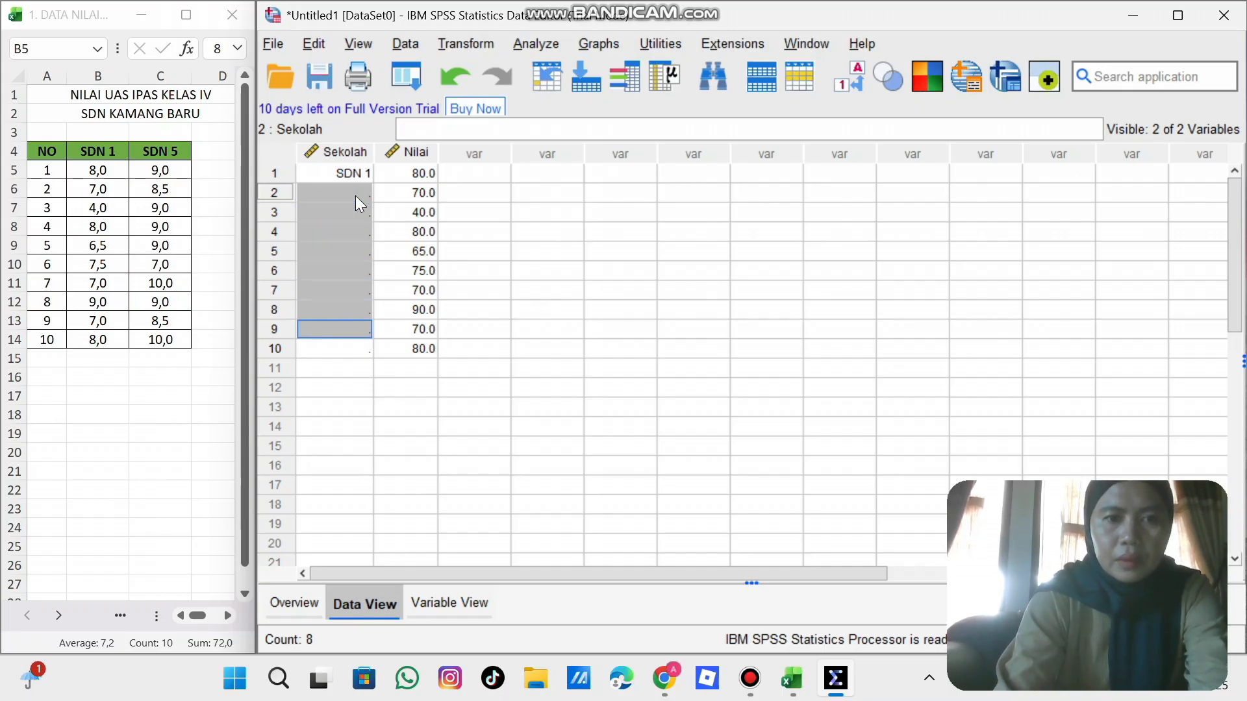
key("shift+Down")
key("ctrl+v")
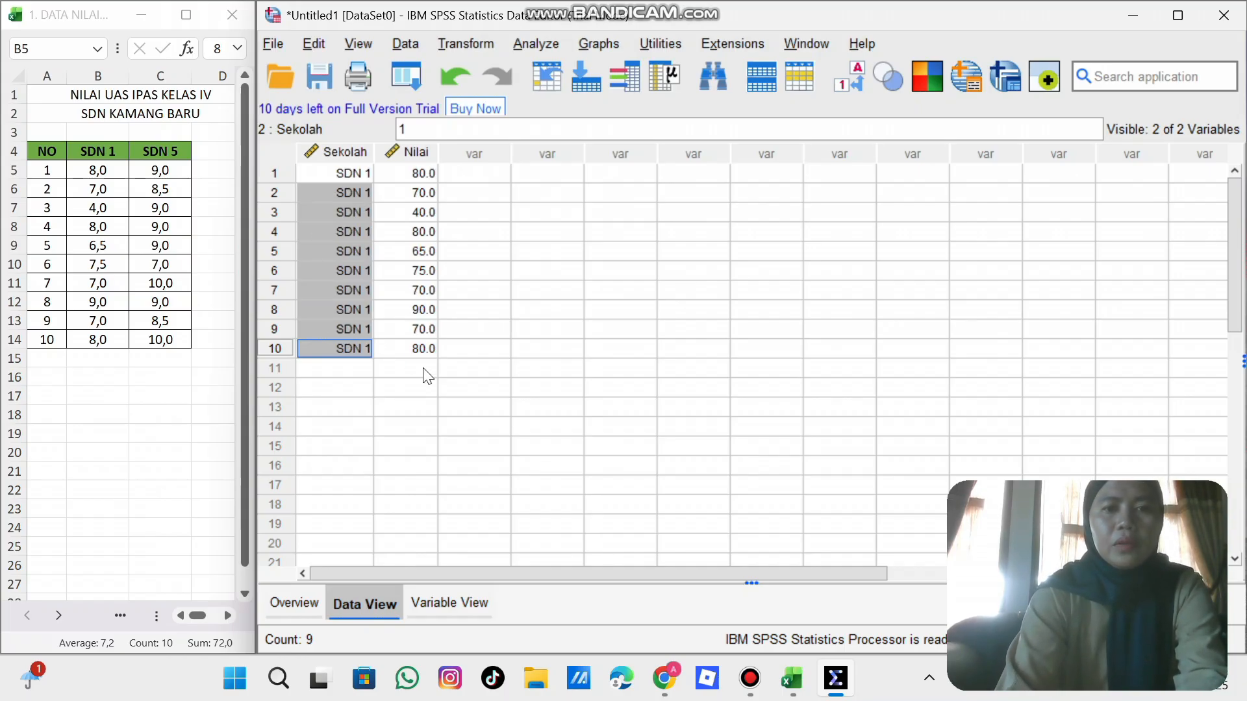
Step: Copy the SDN 5 scores C5:C14 from Excel into the SPSS Nilai column from row 11
left_click(155, 170)
left_click(161, 171)
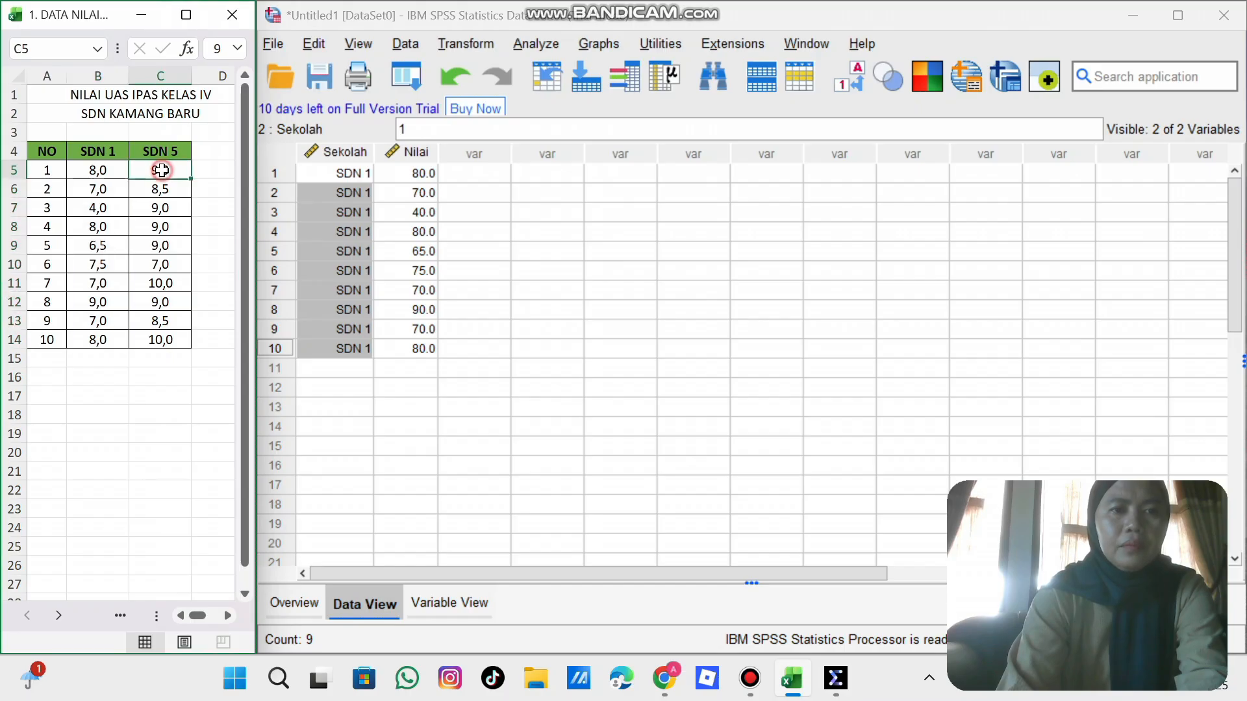
left_click_drag(161, 170, 163, 338)
key("ctrl+c")
left_click(412, 367)
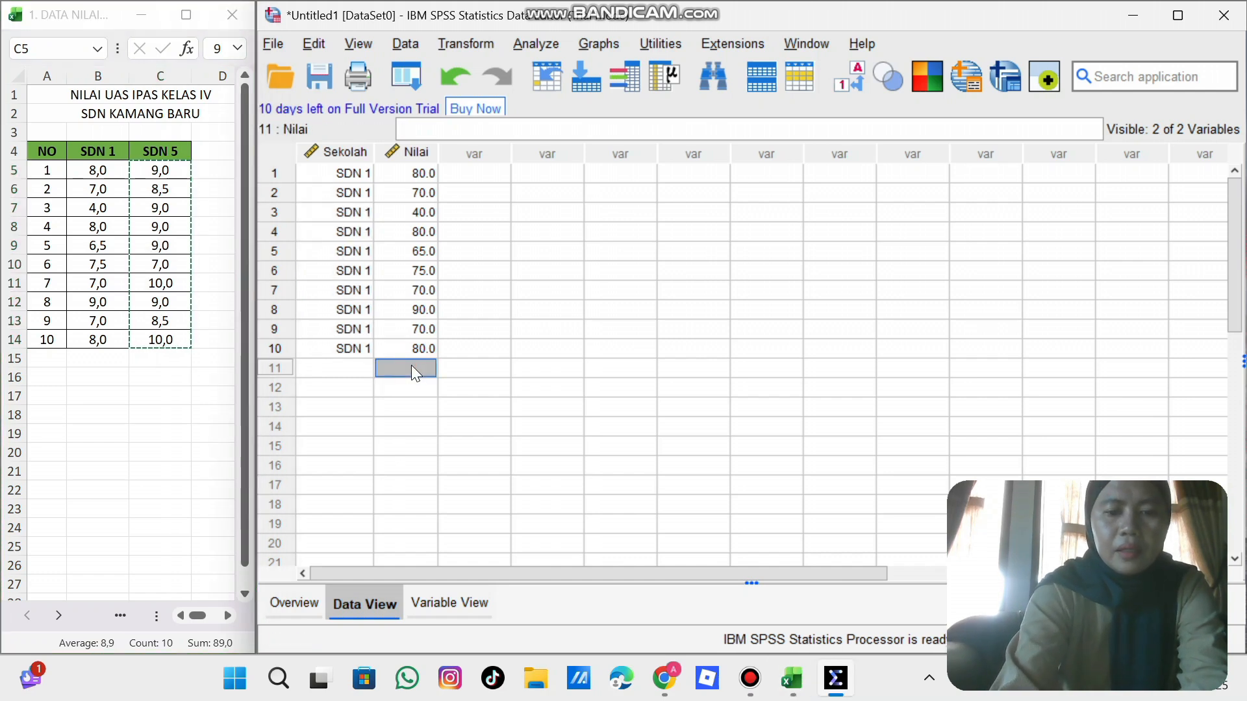
left_click(412, 368)
key("ctrl+v")
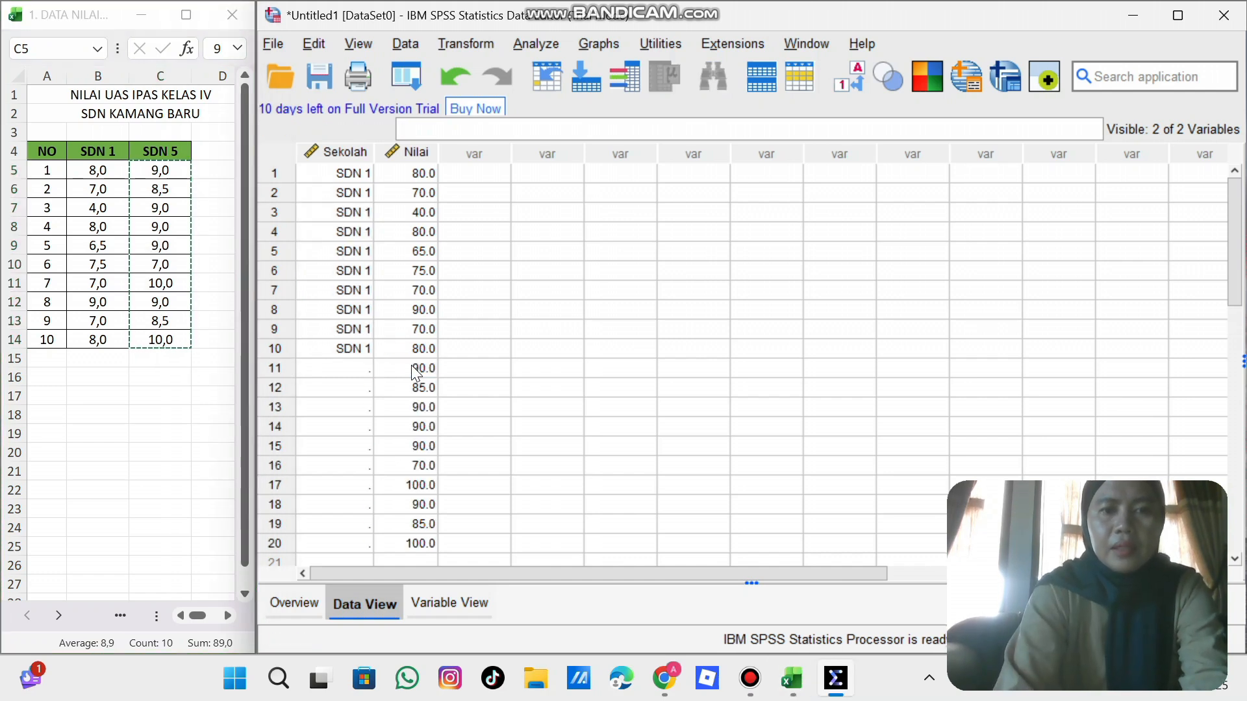
Step: Set the Sekolah value of row 11 to SDN 5 from its defined value labels
left_click(342, 367)
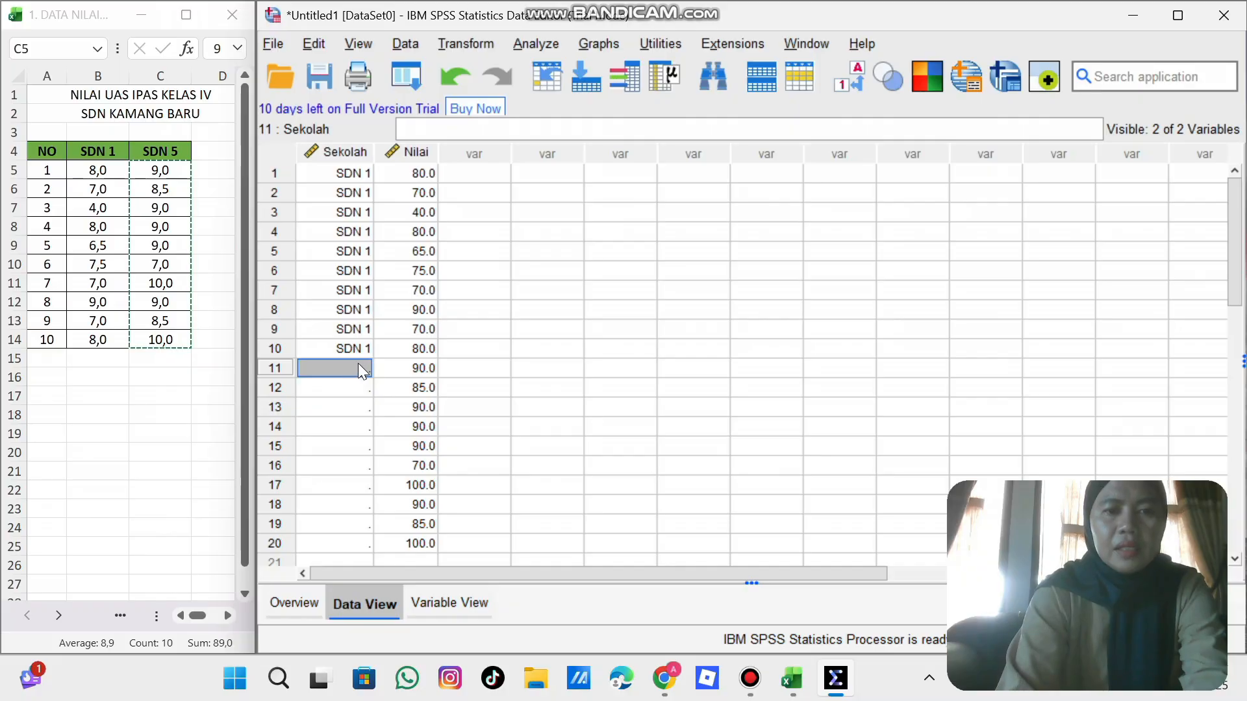
left_click(364, 368)
left_click(363, 368)
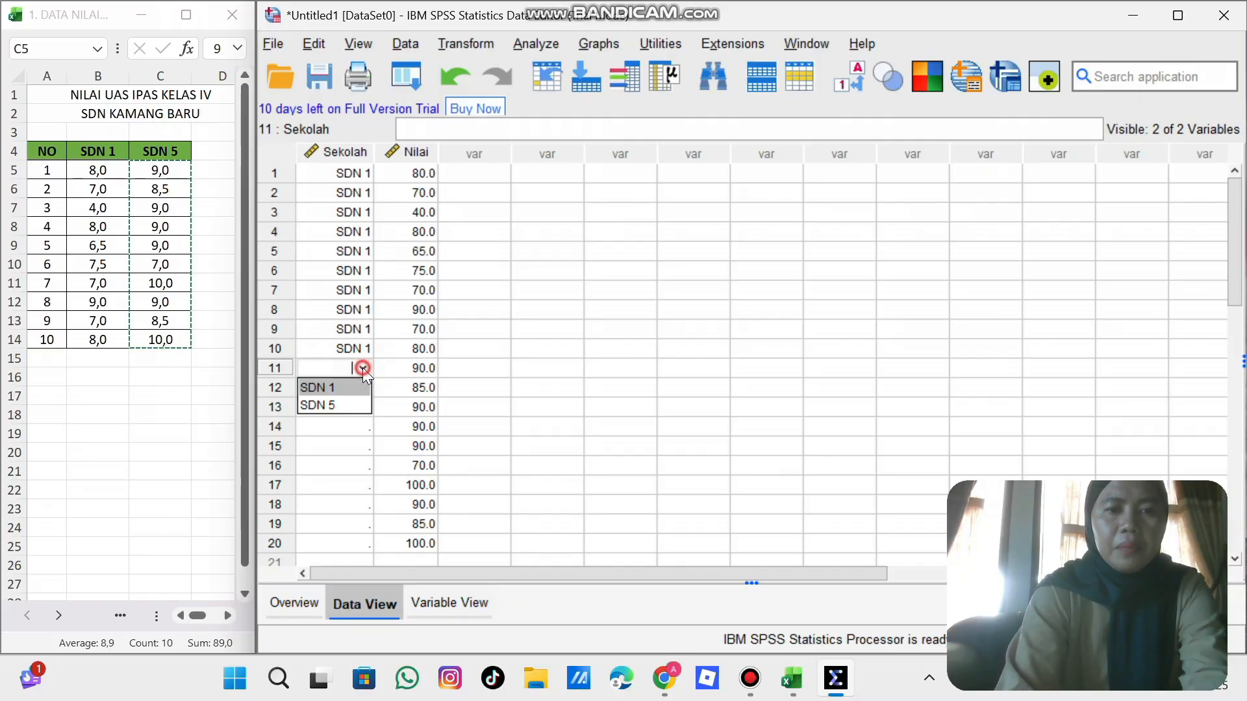
left_click(342, 408)
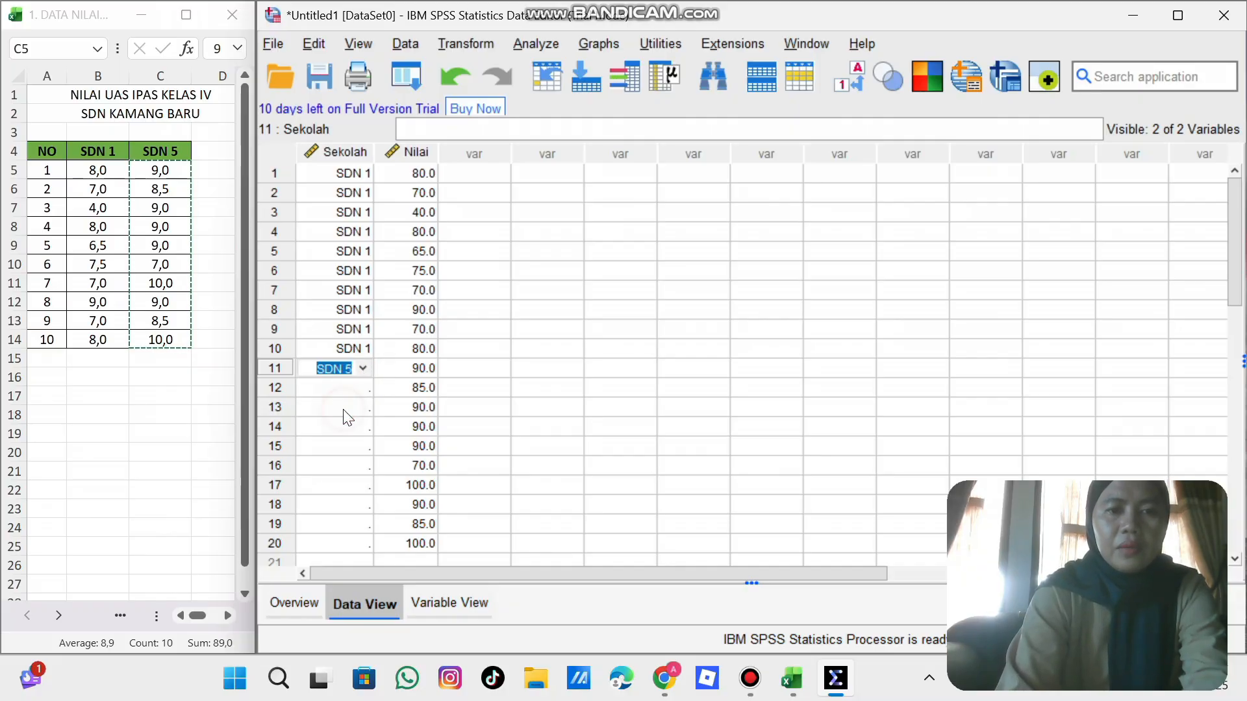
left_click(353, 383)
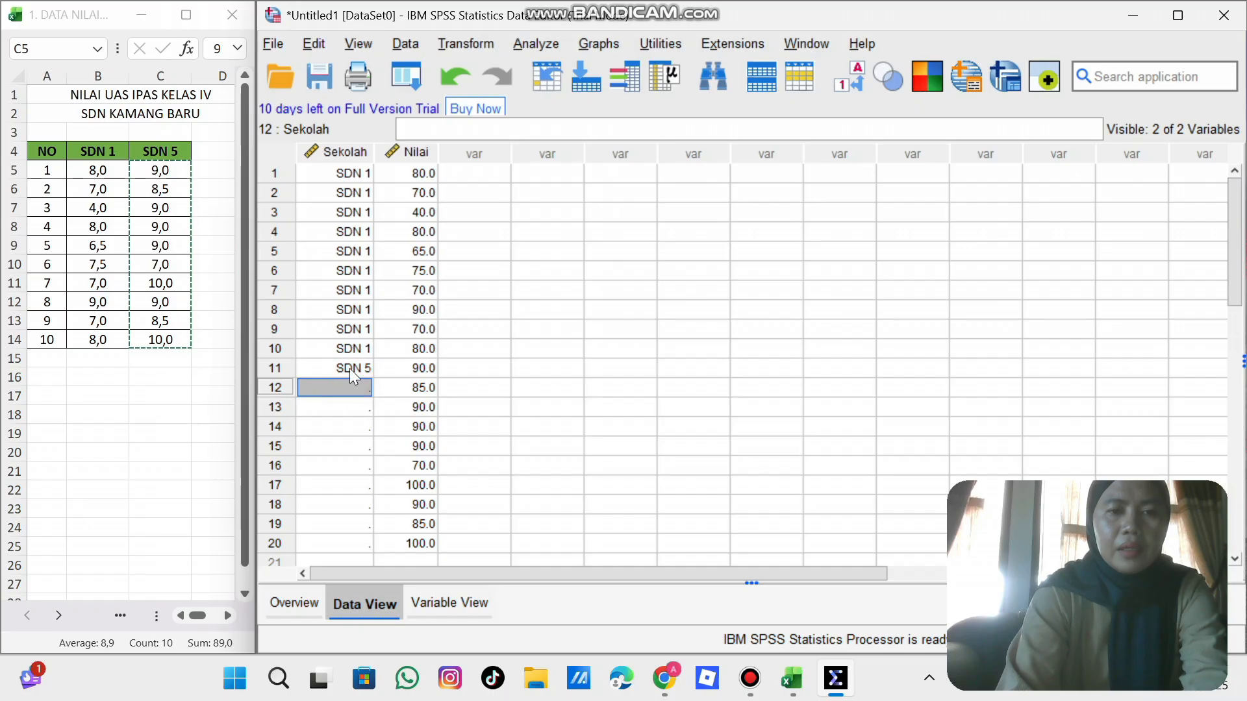
Step: Copy the SDN 5 value from row 11 of Sekolah into rows 12 to 20
left_click(351, 369)
key("ctrl+c")
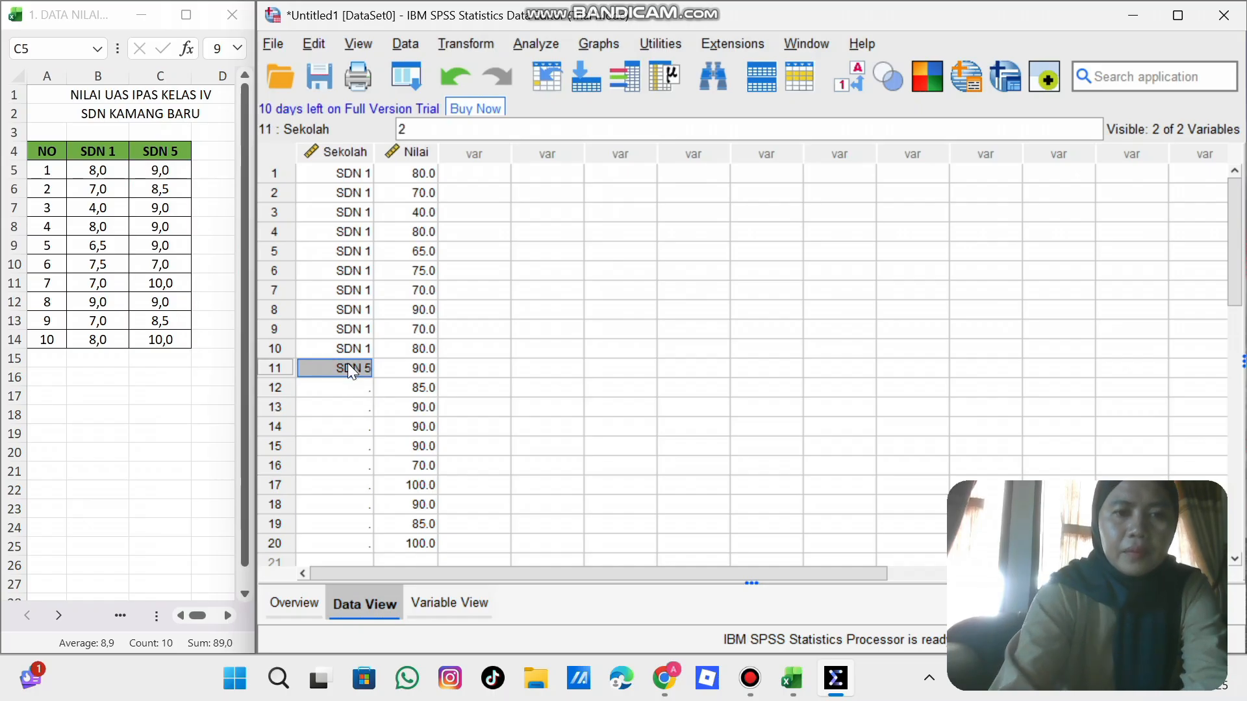
left_click(348, 389)
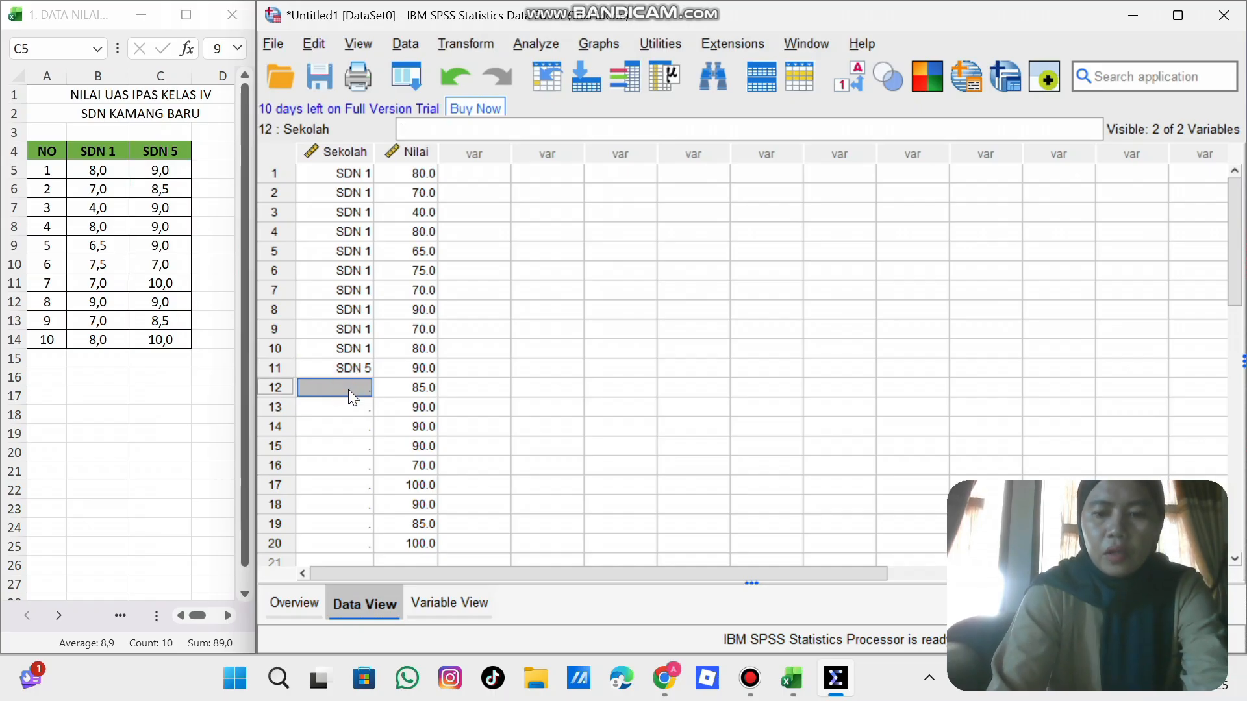
key("shift+Down")
key("shift+Down")
key("shift+Down")
key("shift+Down")
key("shift+Down")
key("shift+Down")
key("shift+Down")
key("shift+Down")
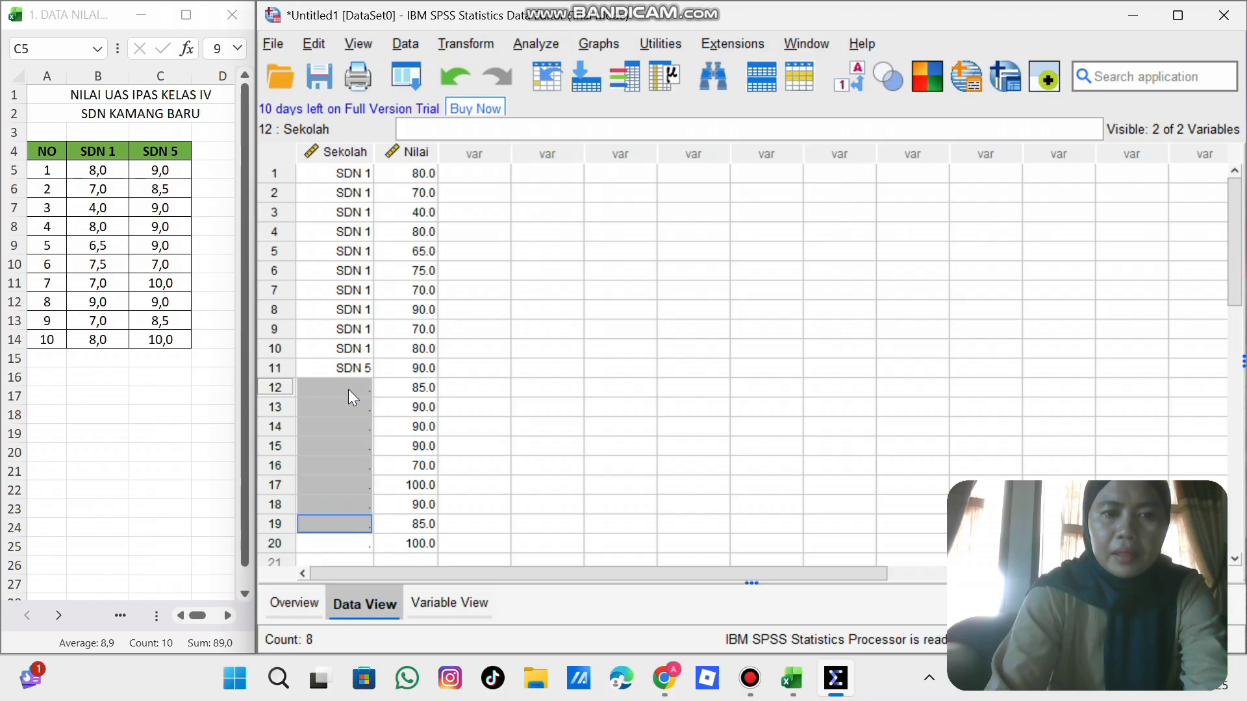
key("ctrl+v")
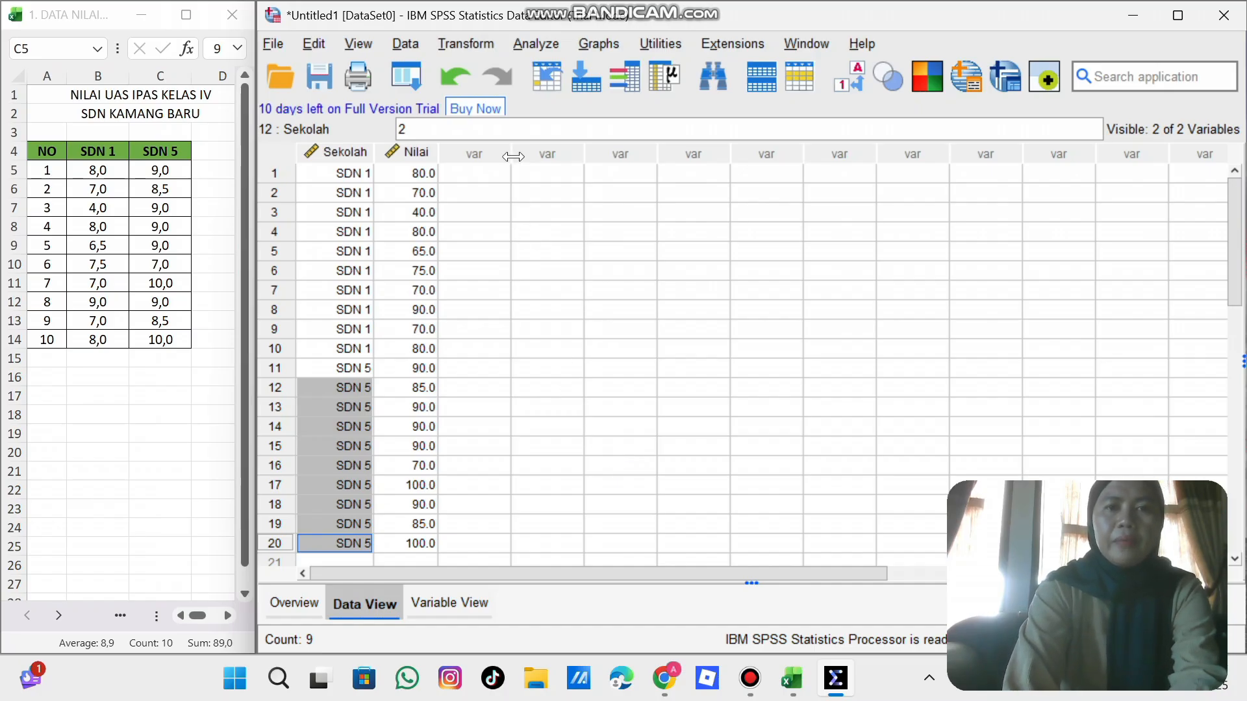
Step: Set up an Explore analysis with Hasil UAS IPAS as the dependent variable and SDN Kamang Baru as the factor
left_click(540, 41)
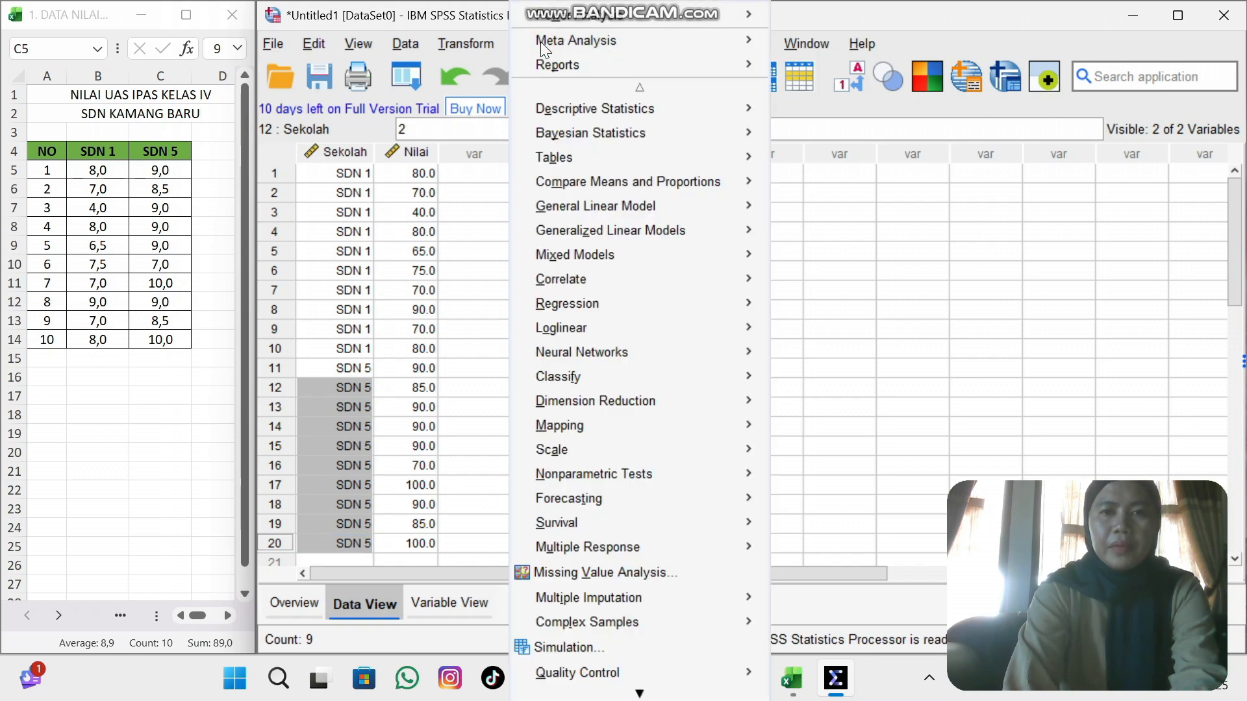
mouse_move(580, 110)
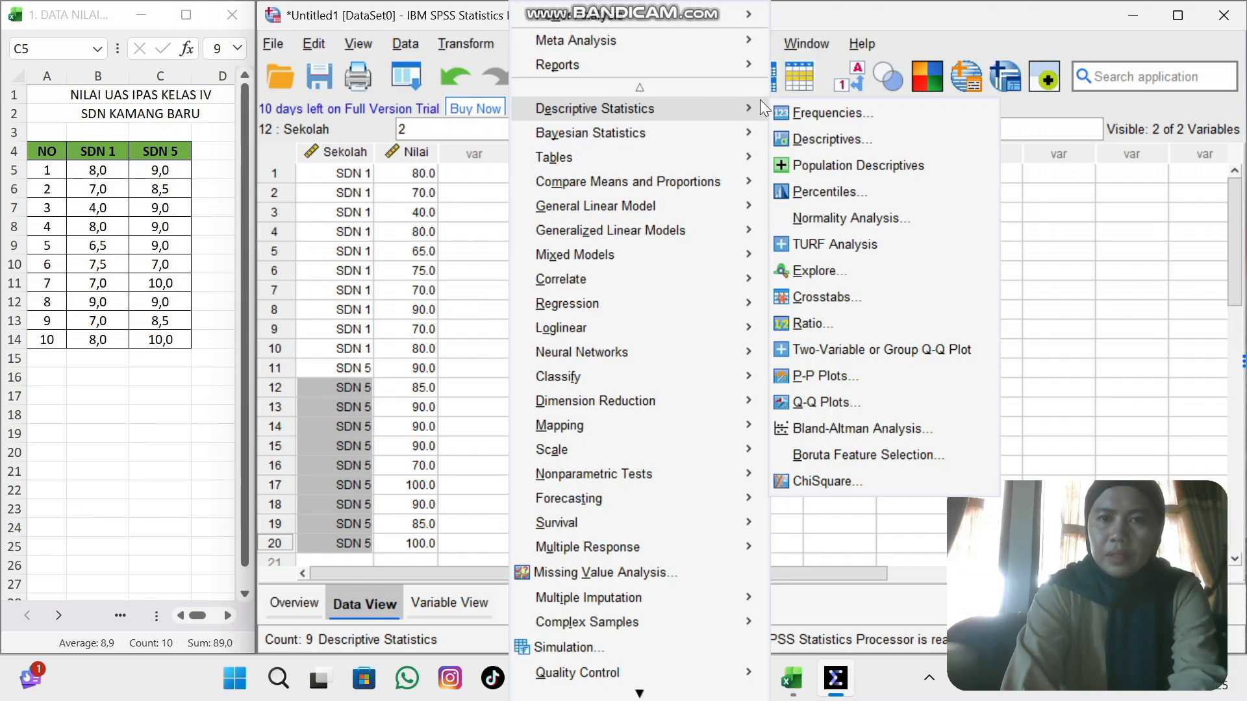
left_click(816, 275)
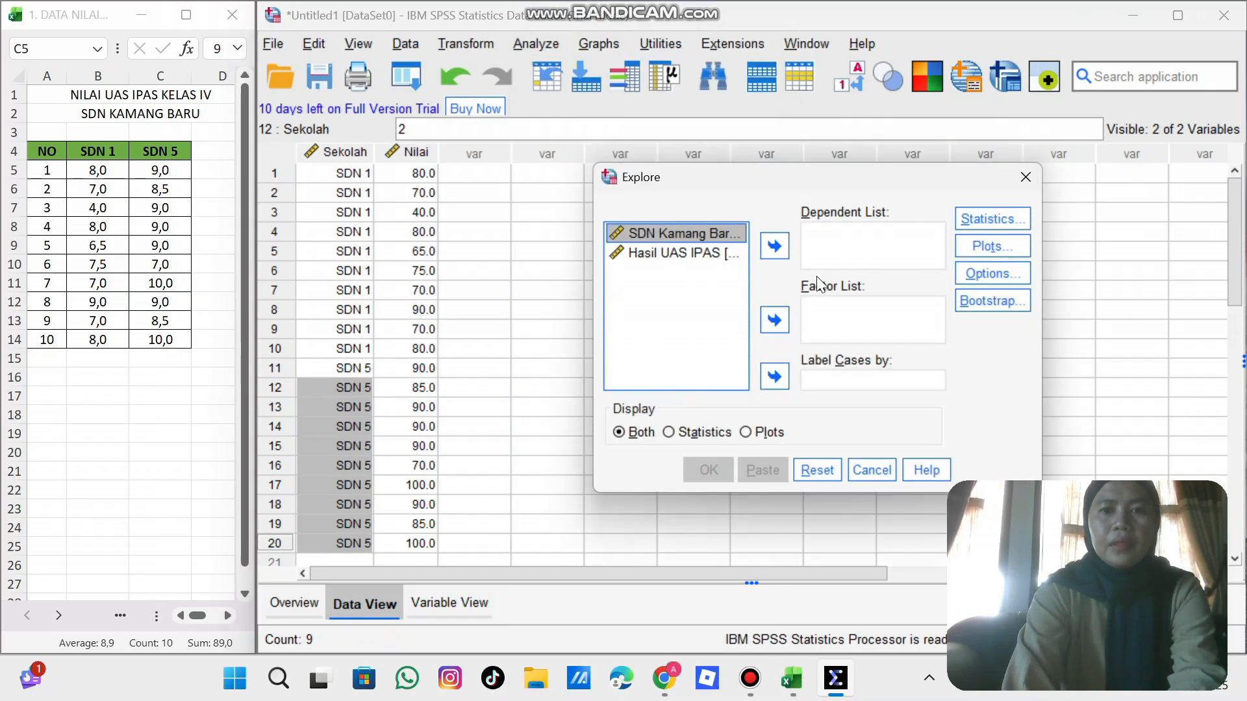
left_click(707, 254)
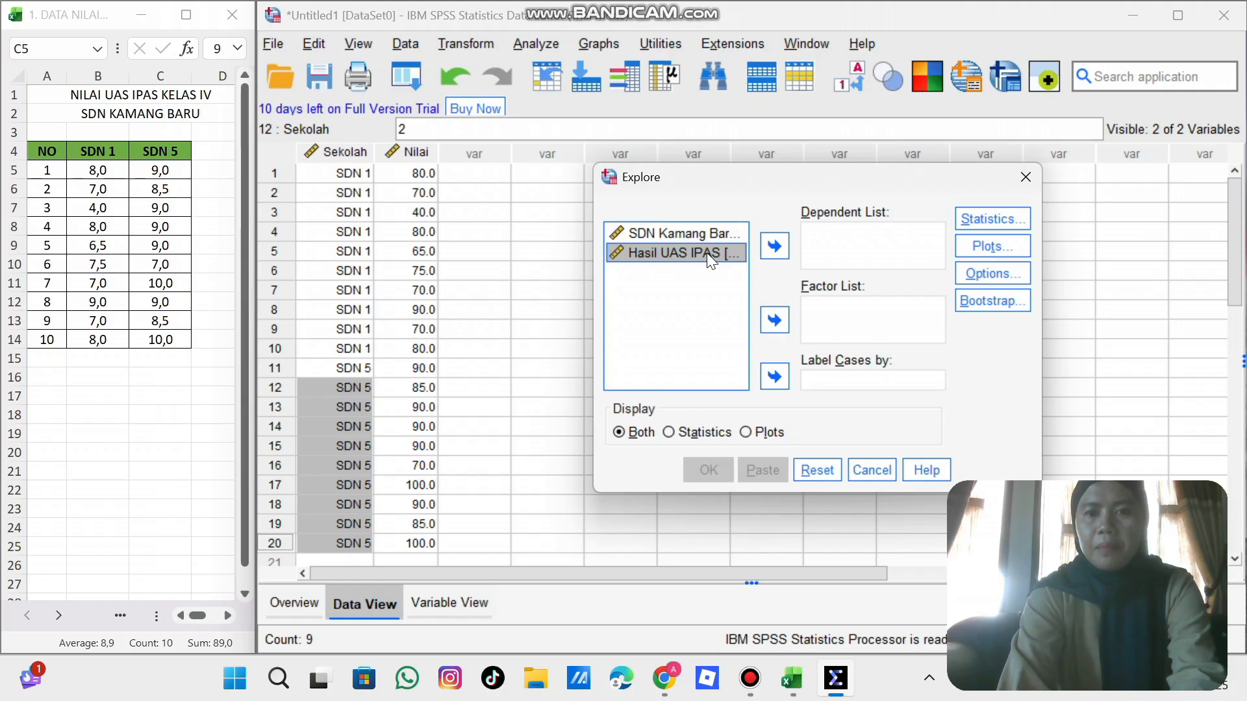
left_click_drag(707, 254, 814, 245)
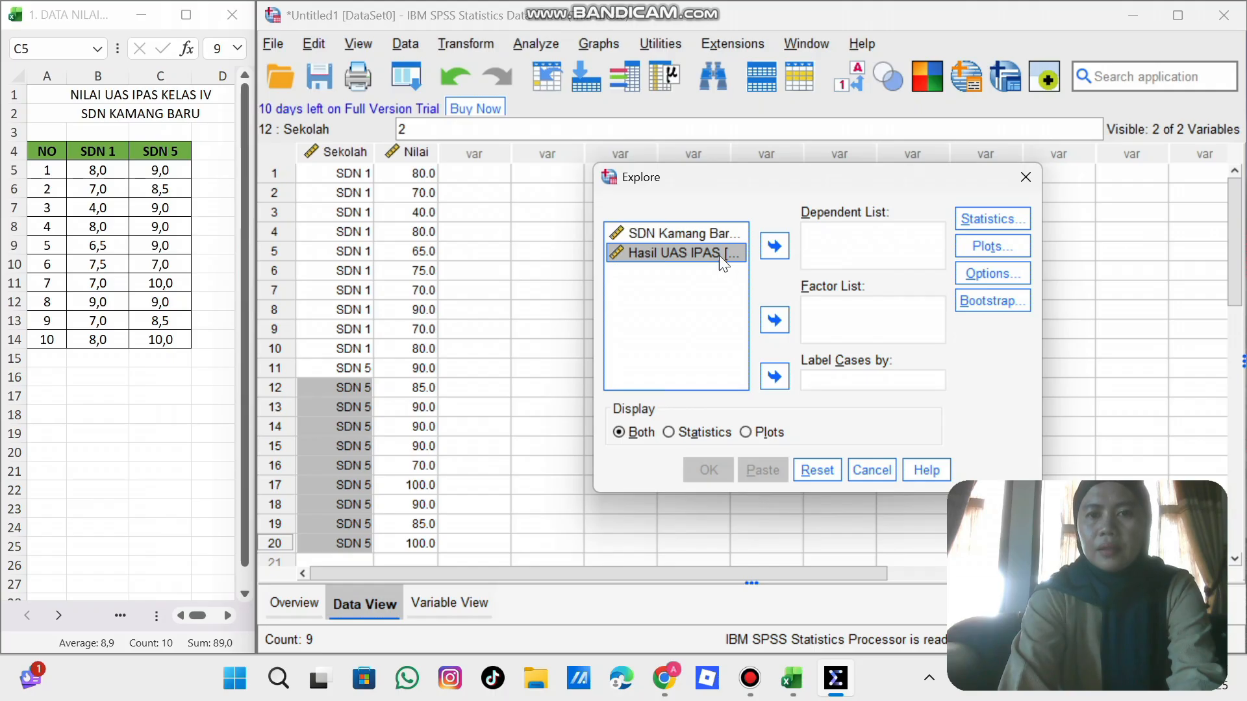
left_click_drag(739, 263, 804, 235)
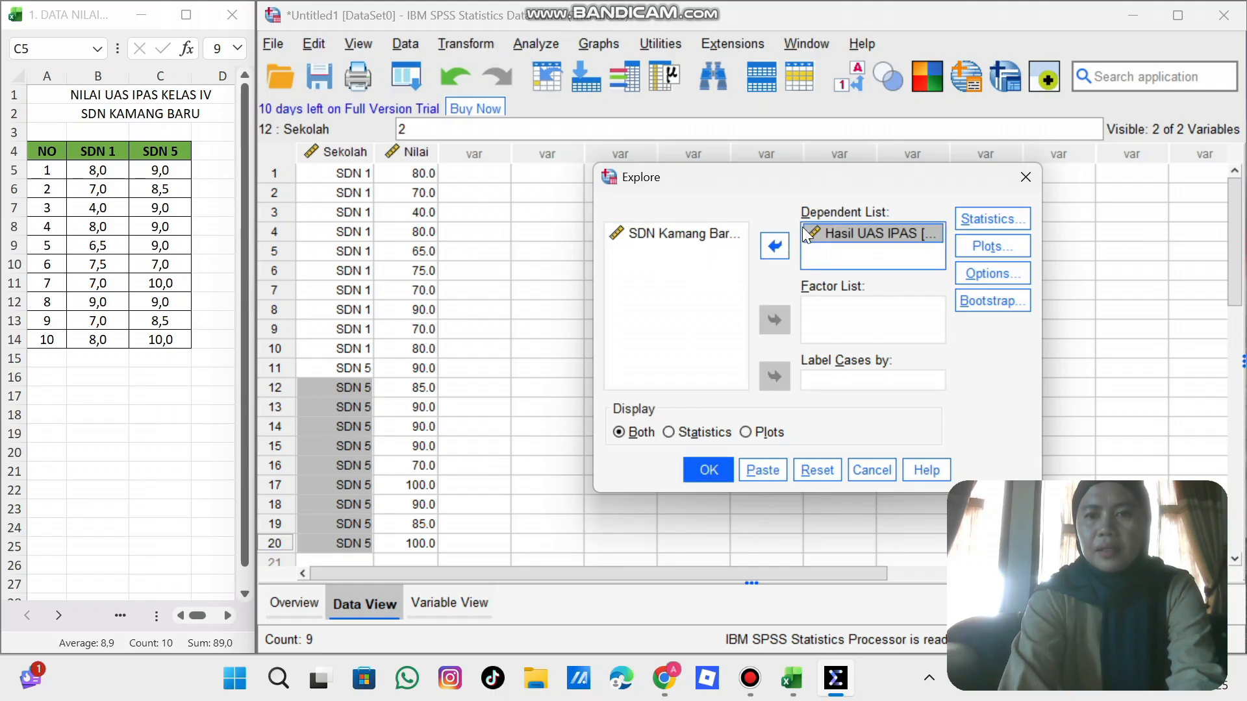
left_click(690, 235)
left_click_drag(691, 237, 797, 320)
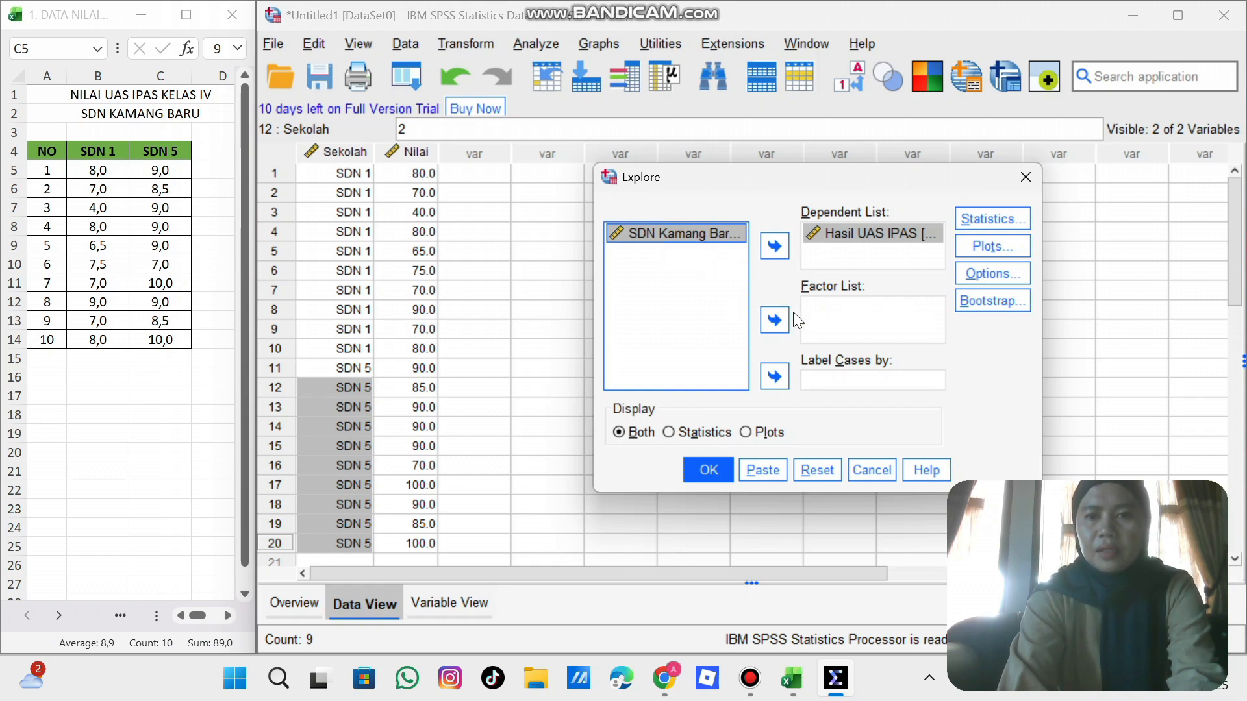
left_click_drag(709, 242, 814, 322)
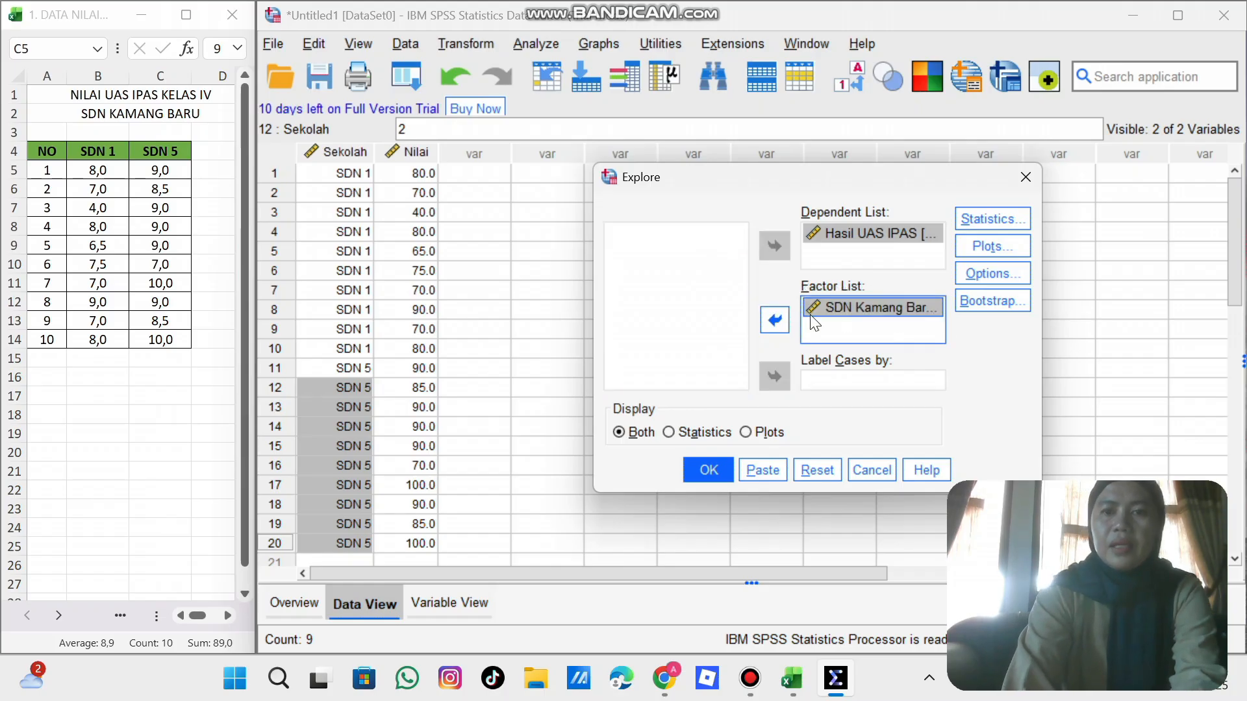
Step: Enable normality plots with tests for the Explore analysis and run it
left_click(993, 251)
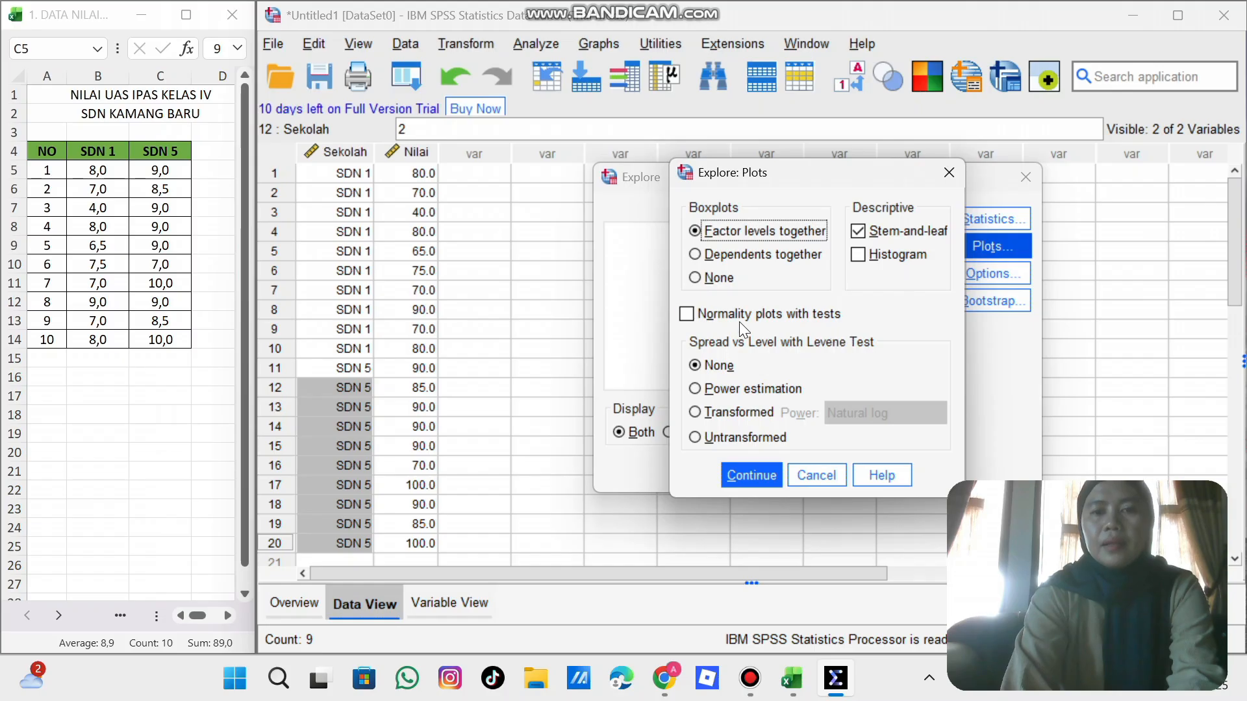
left_click(686, 315)
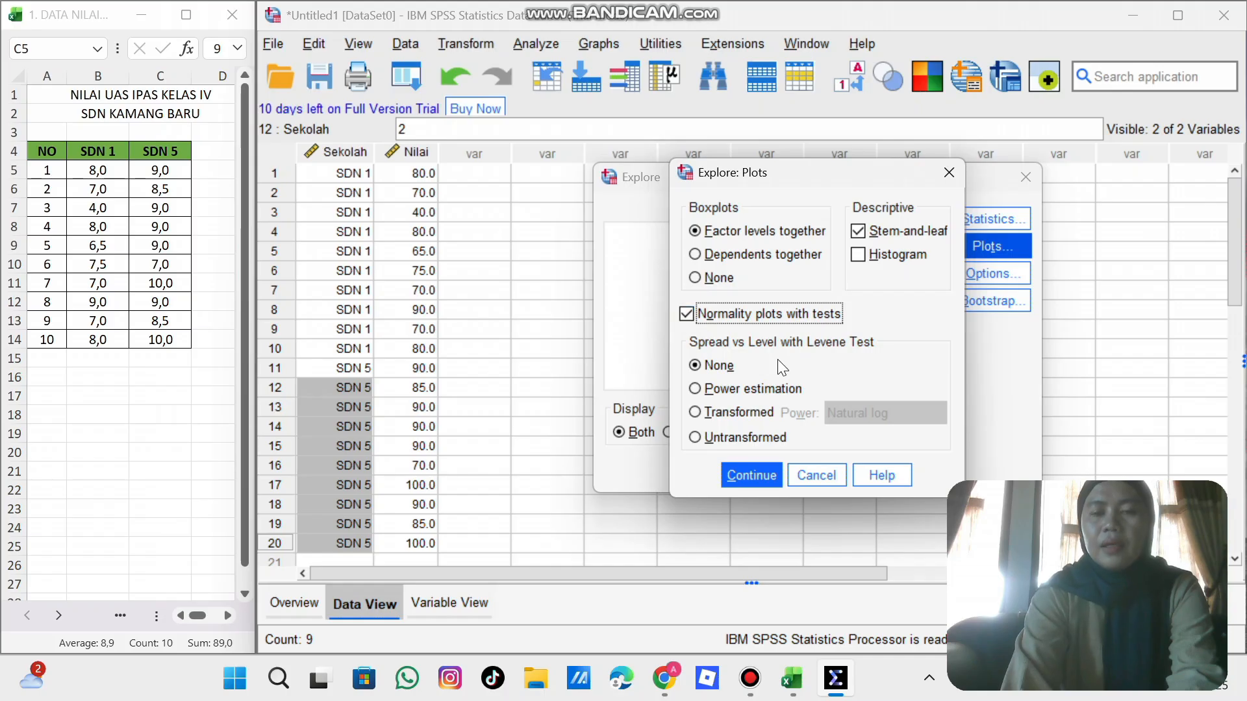
left_click(748, 477)
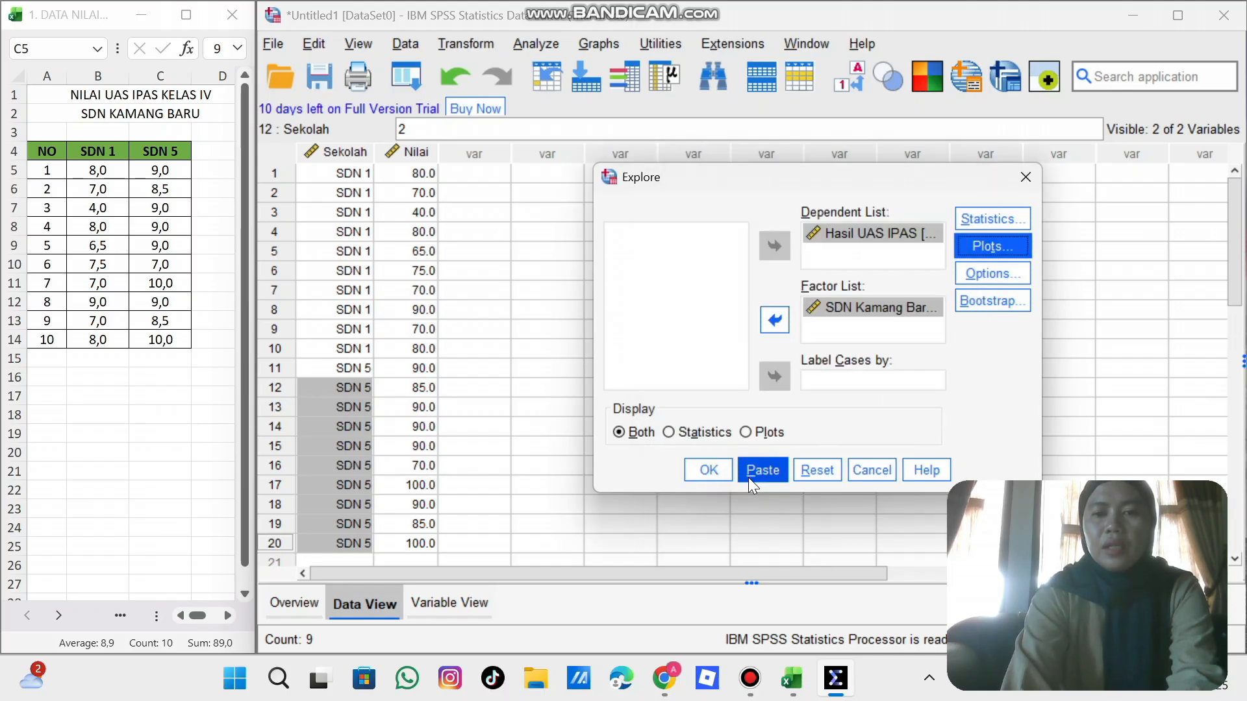
left_click(707, 473)
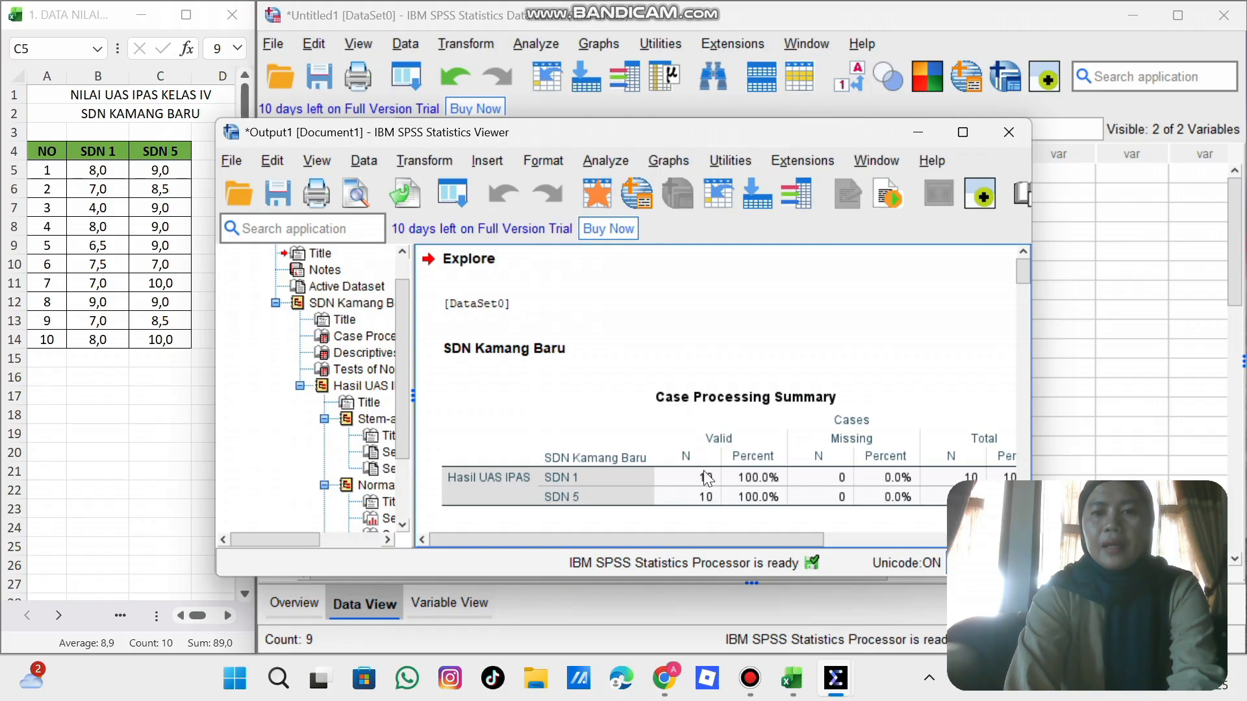
Step: Examine the Tests of Normality table in the Explore output, including the Shapiro-Wilk significance values for both schools
left_click_drag(1029, 276, 1024, 345)
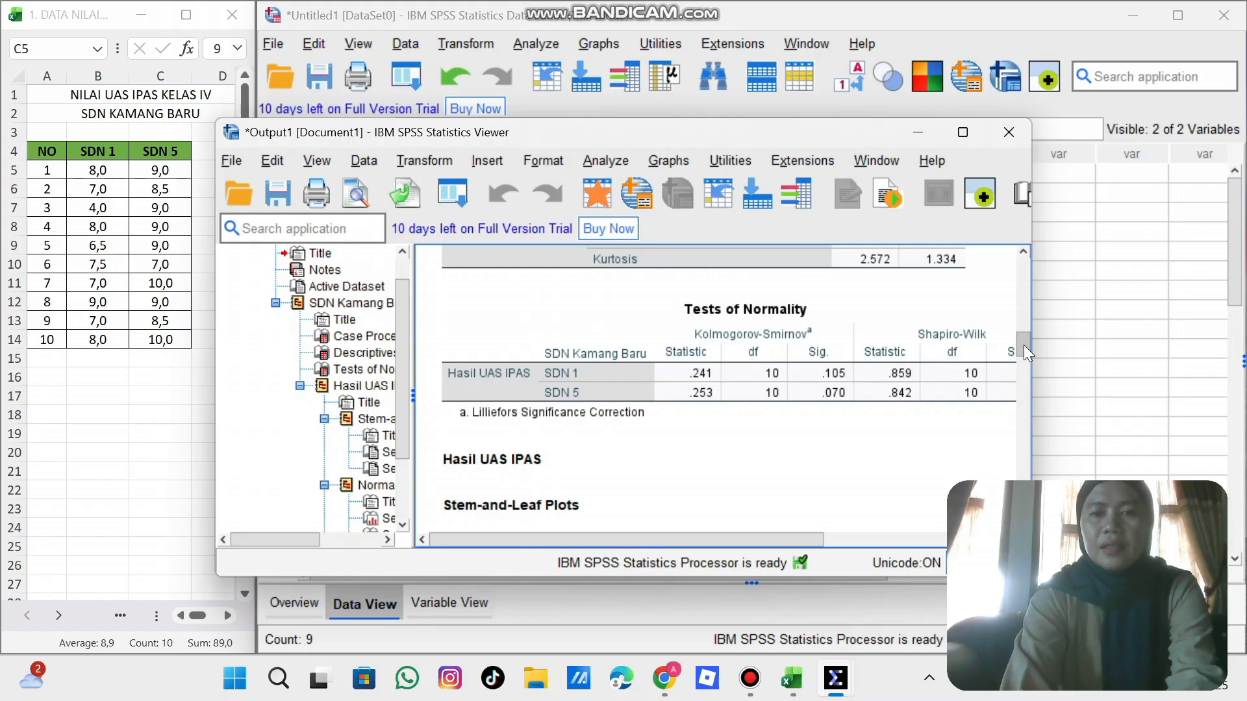
left_click(742, 539)
left_click_drag(769, 545, 799, 543)
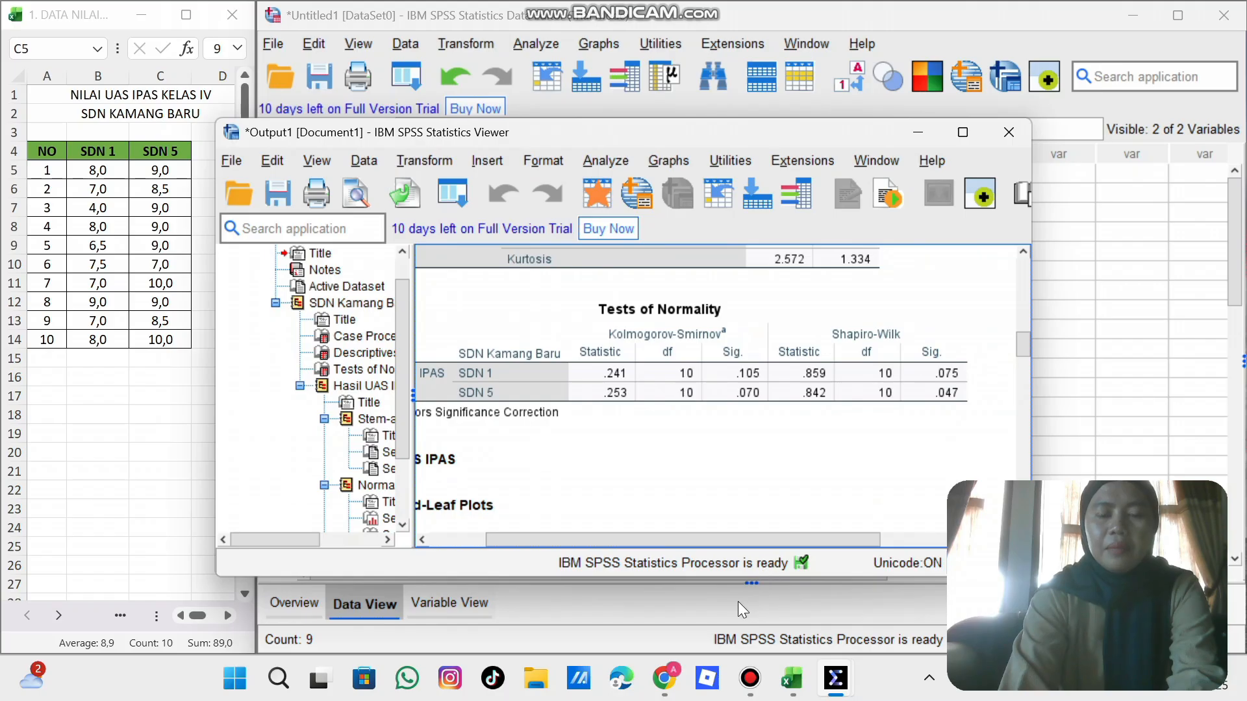
mouse_move(675, 666)
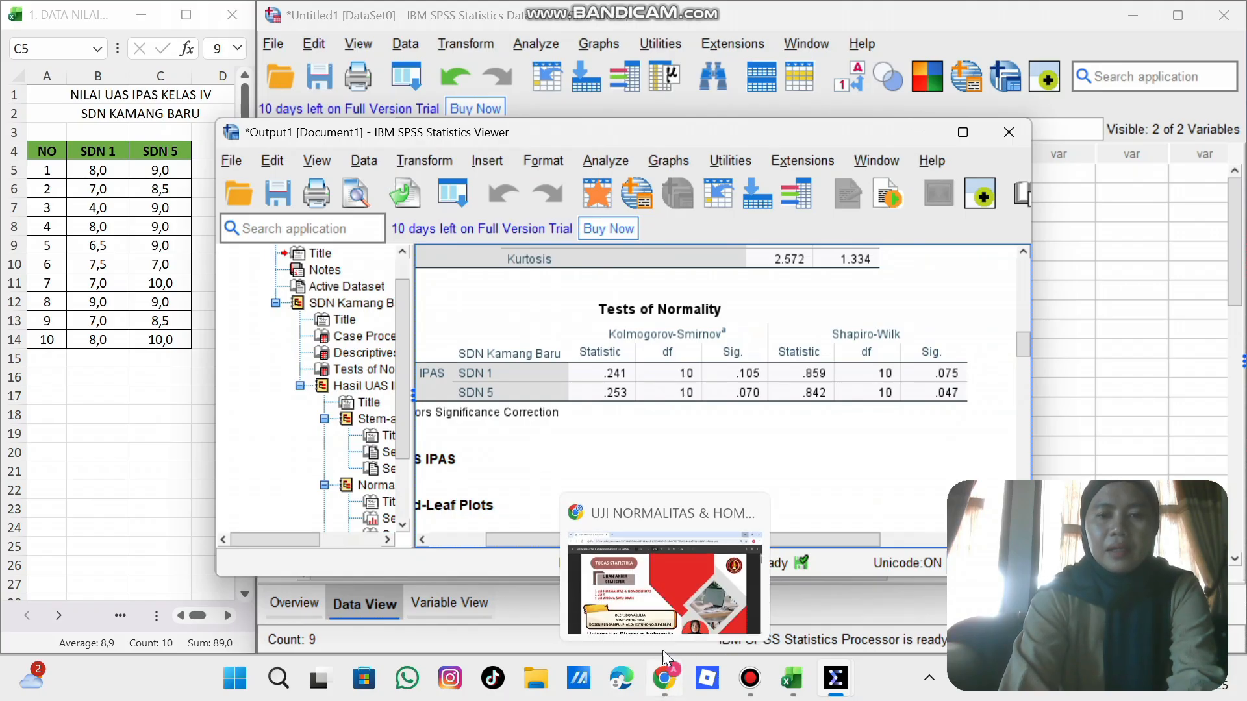
Step: Switch to the statistics PDF in Chrome and read the Uji Normalitas decision rule on page 2
left_click(663, 601)
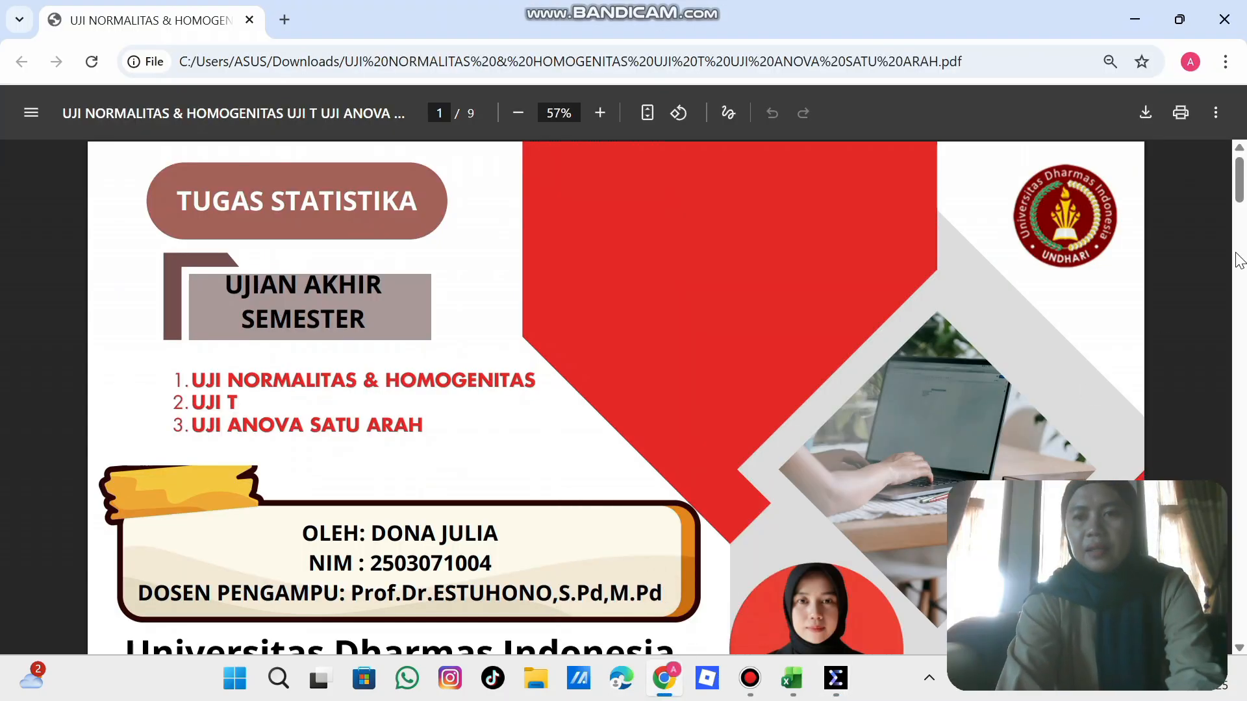
left_click_drag(1239, 195, 1239, 247)
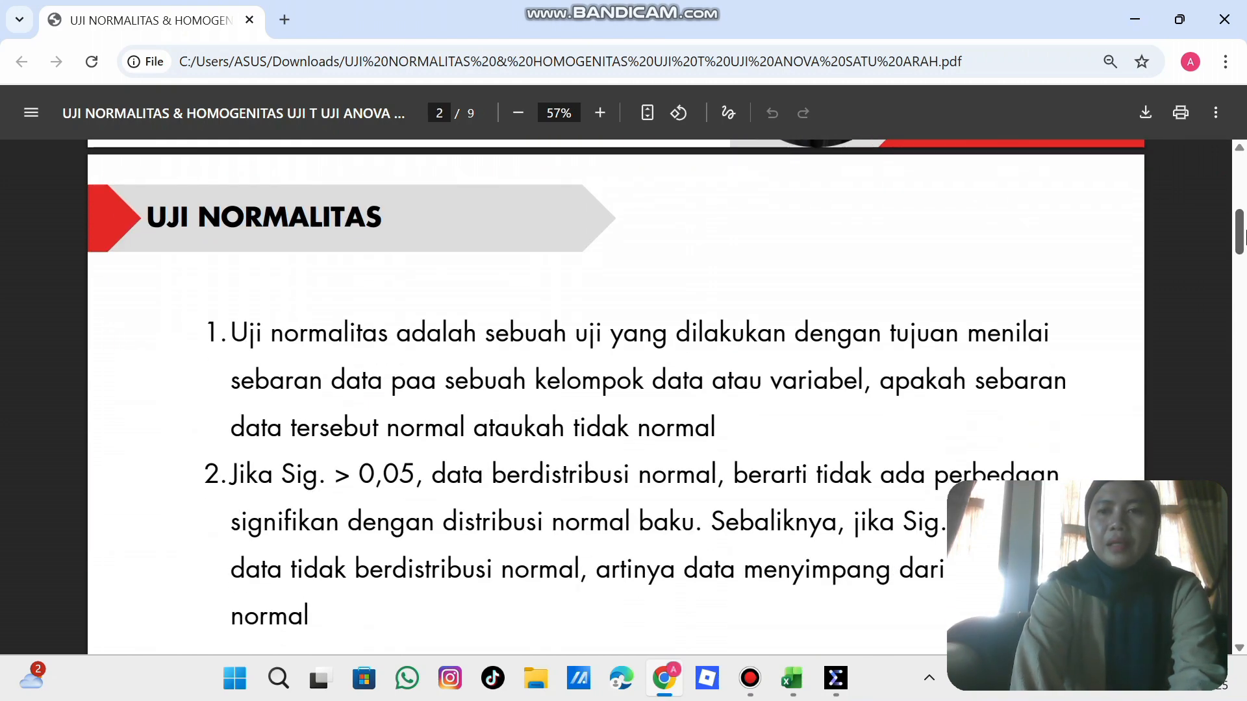
scroll(1239, 247, "down", 1)
scroll(1241, 250, "down", 1)
scroll(1240, 246, "up", 1)
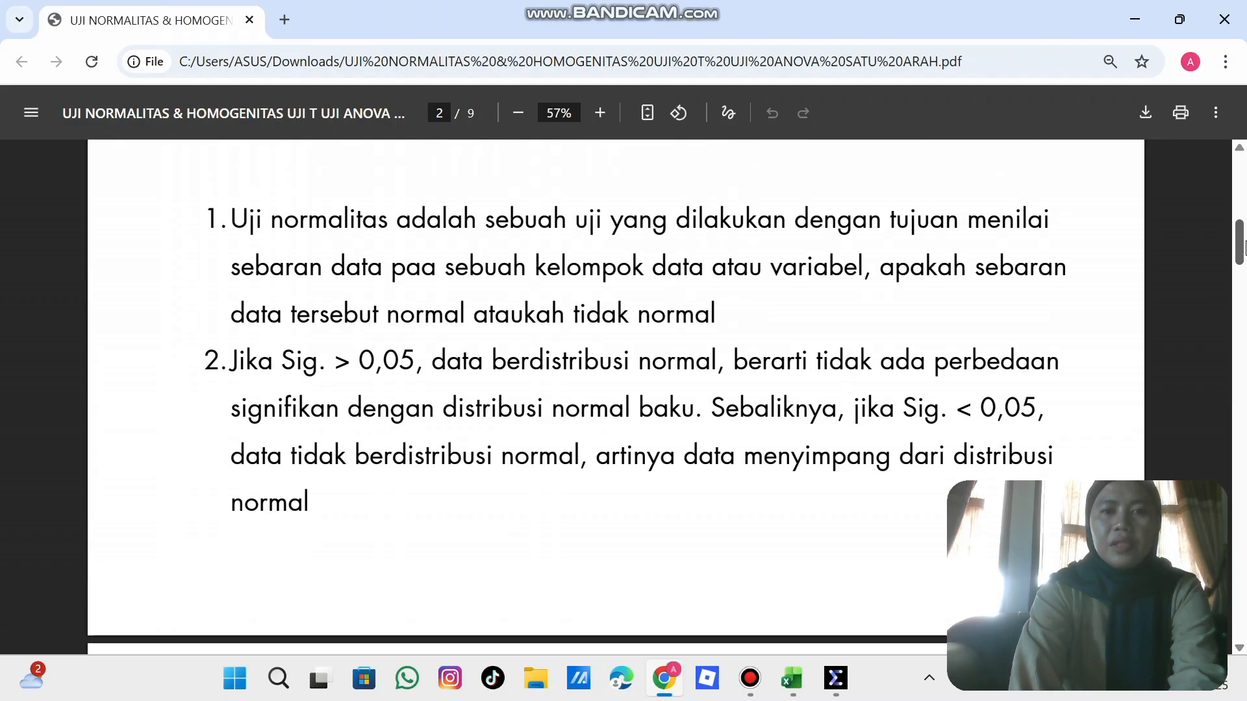
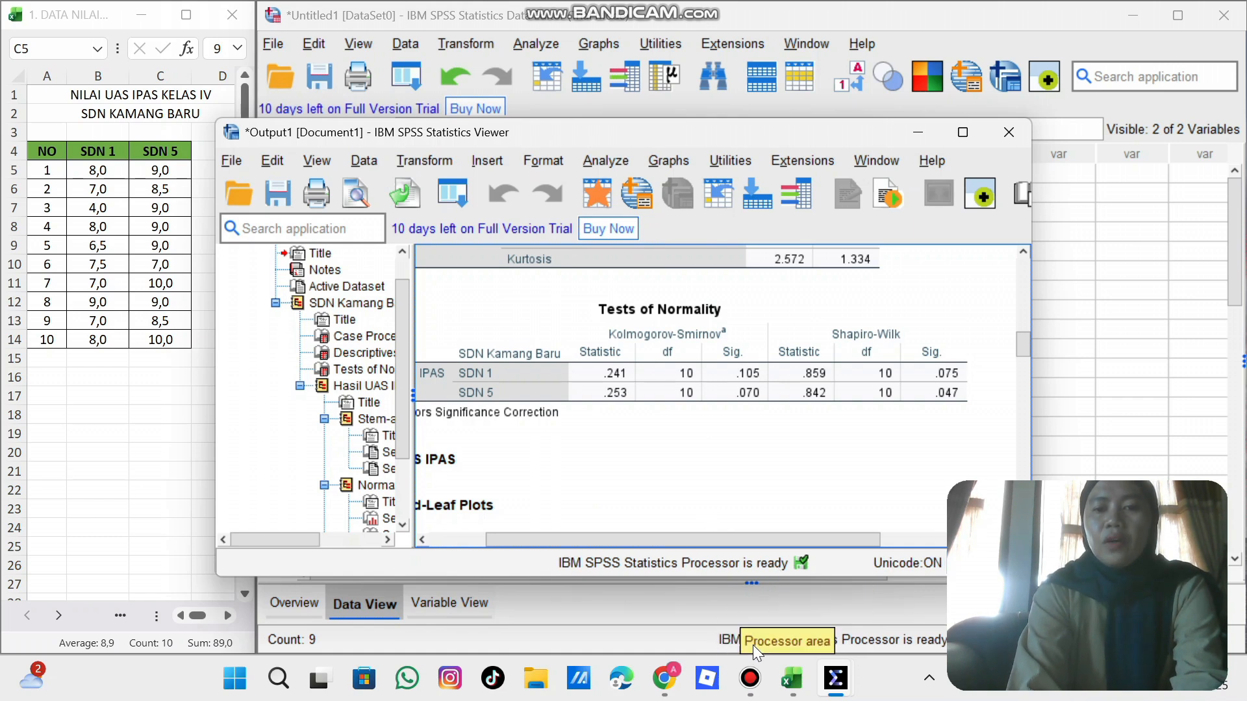
Step: Return to the PDF in Chrome, read the Uji Homogenitas definition and p-value rule on page 3, and go back to the SPSS data
mouse_move(752, 680)
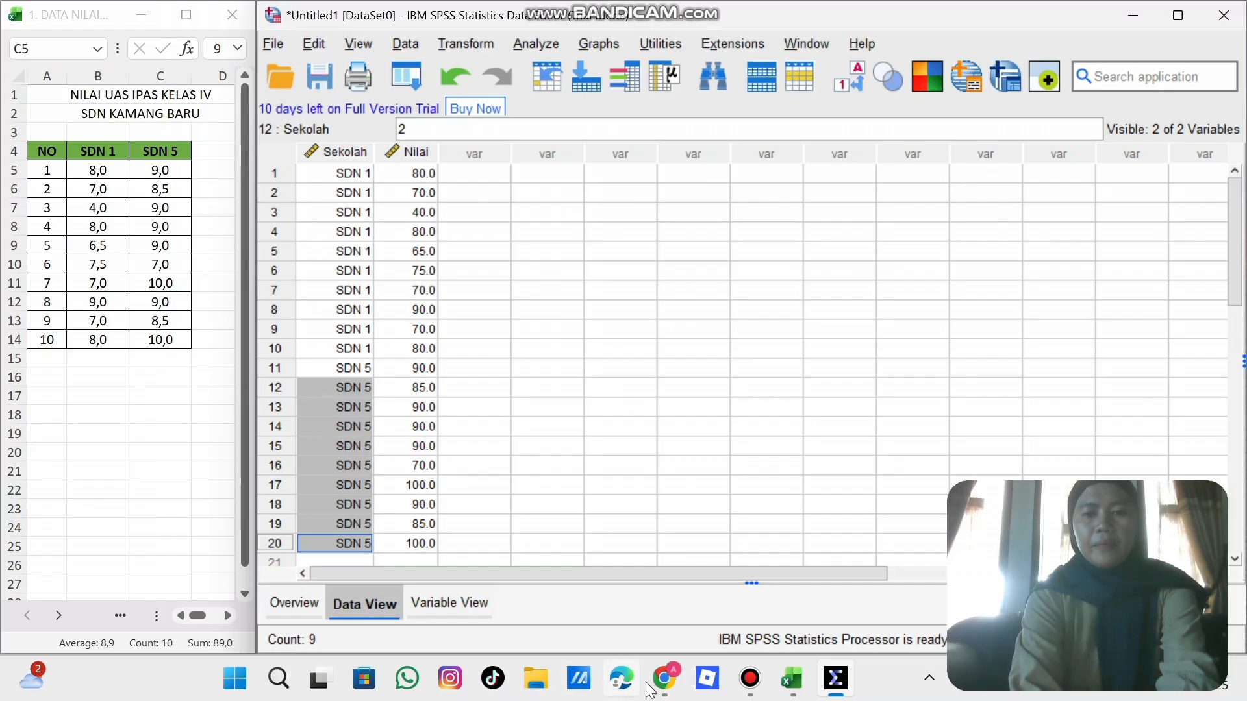
left_click(669, 690)
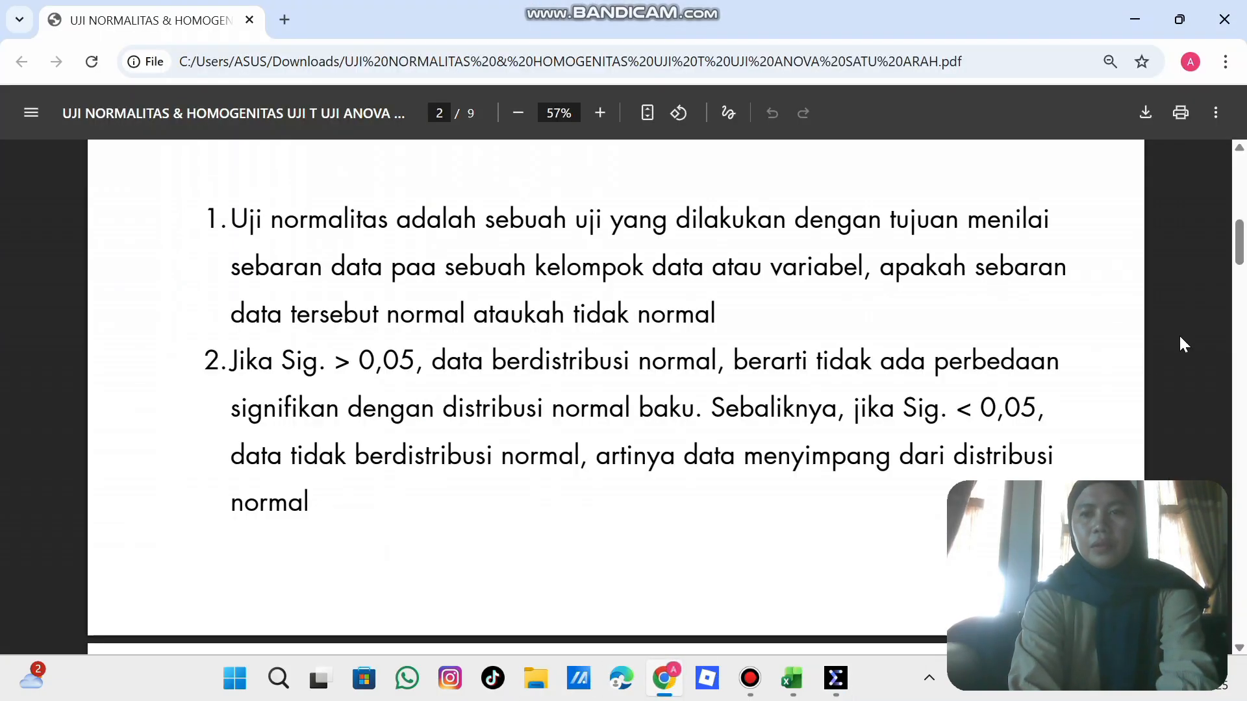
left_click_drag(1241, 243, 1242, 286)
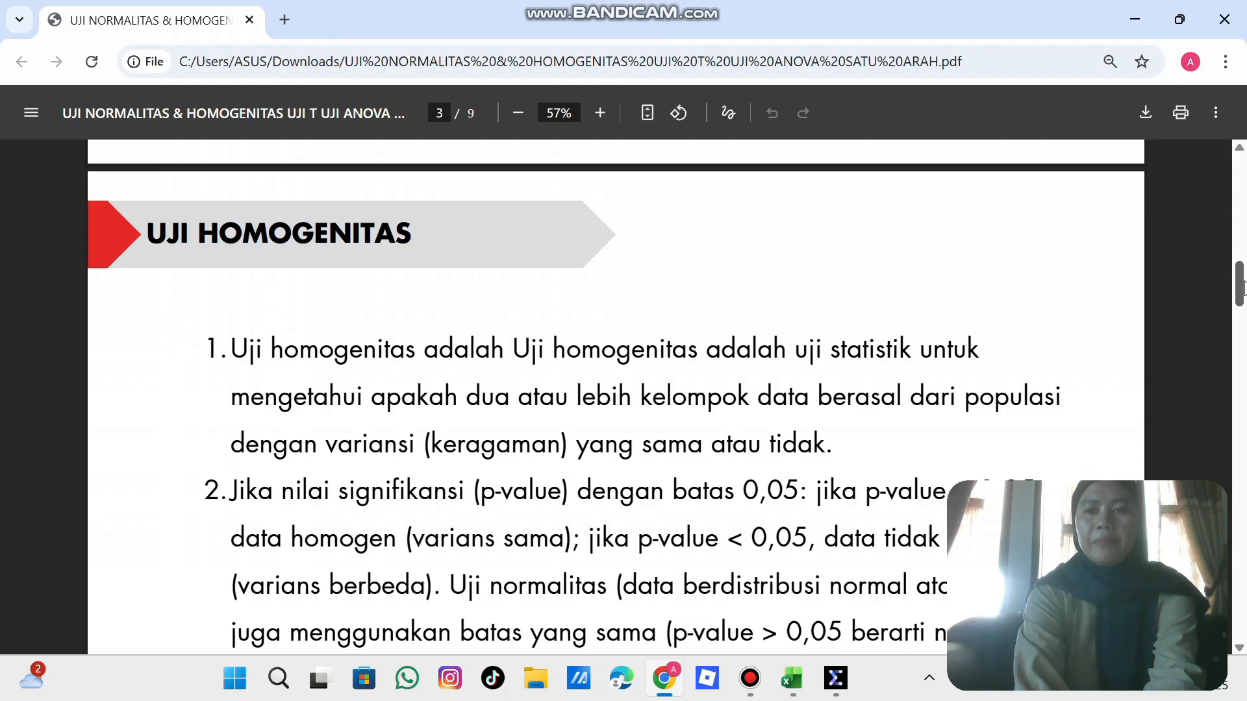
left_click_drag(1240, 289, 1242, 298)
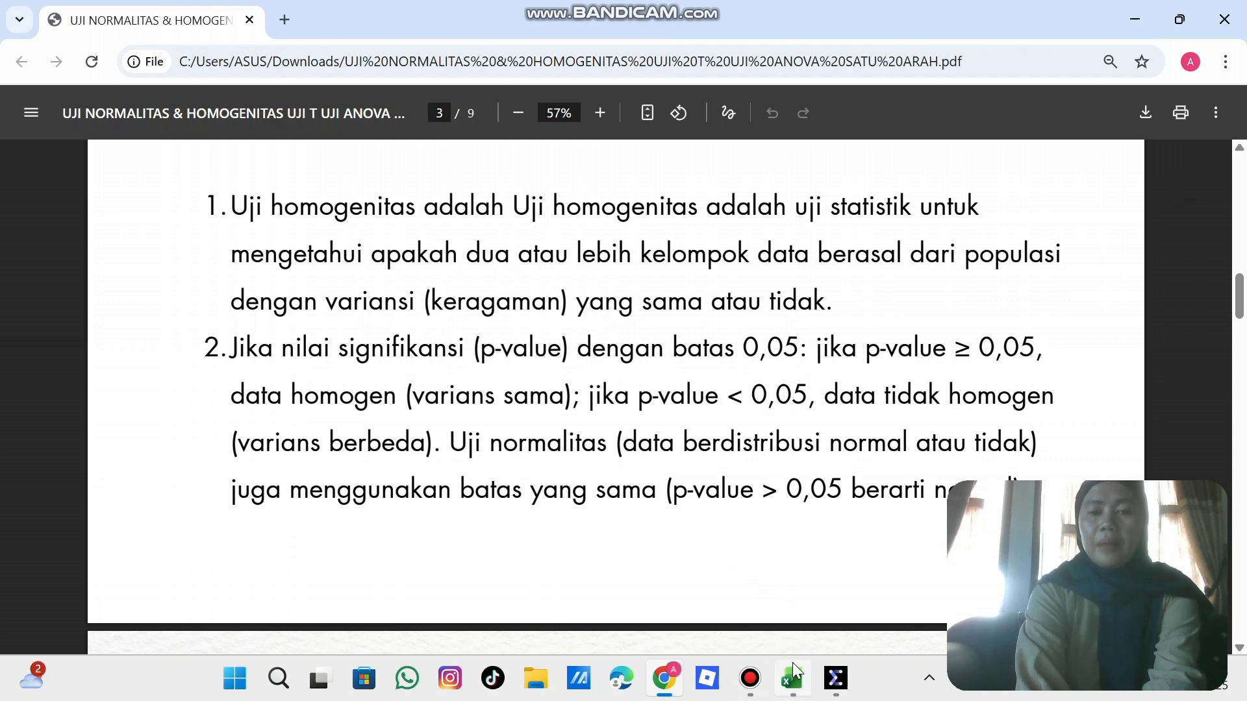
left_click(1136, 18)
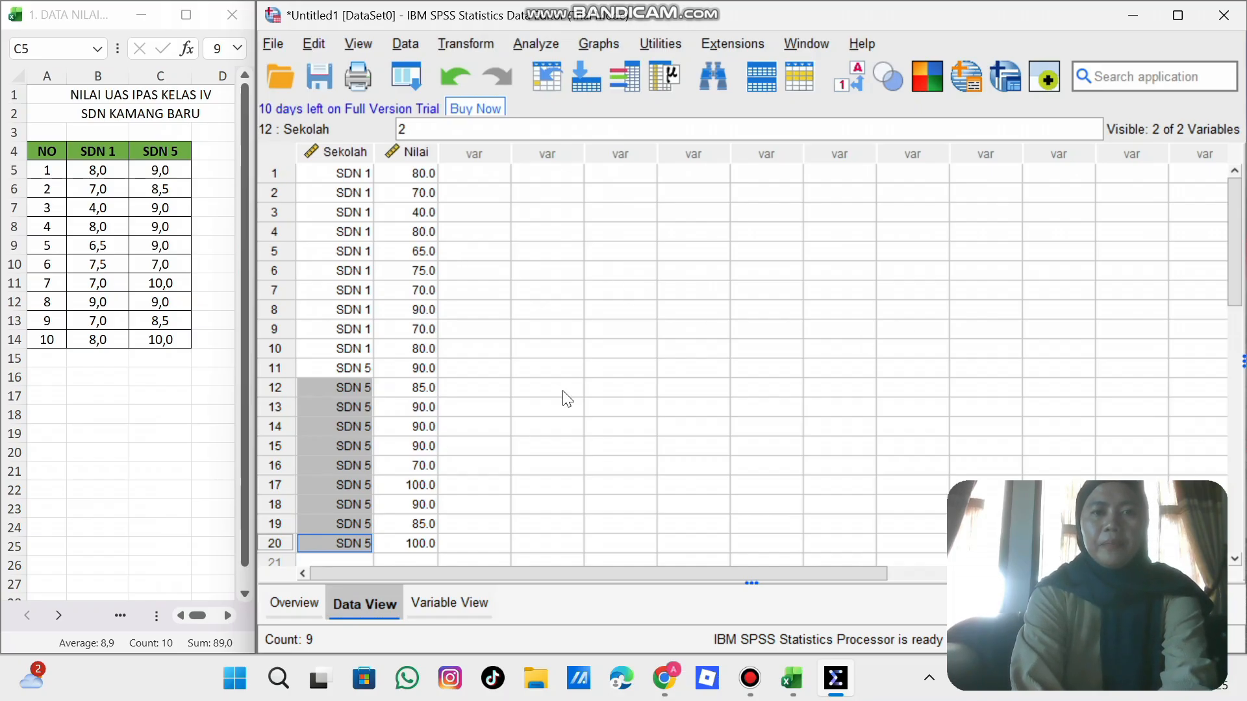
Step: Set up a One-Way ANOVA with Hasil UAS IPAS as the dependent variable and SDN Kamang Baru as the factor
left_click(537, 43)
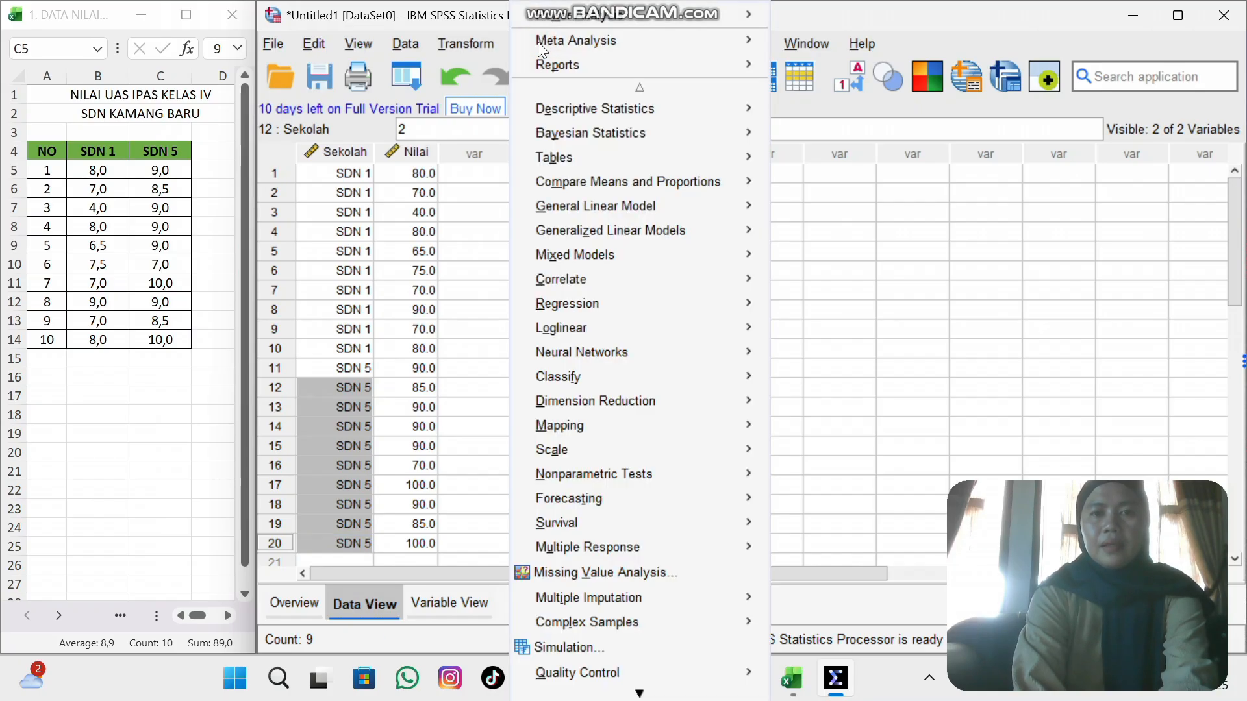
mouse_move(605, 189)
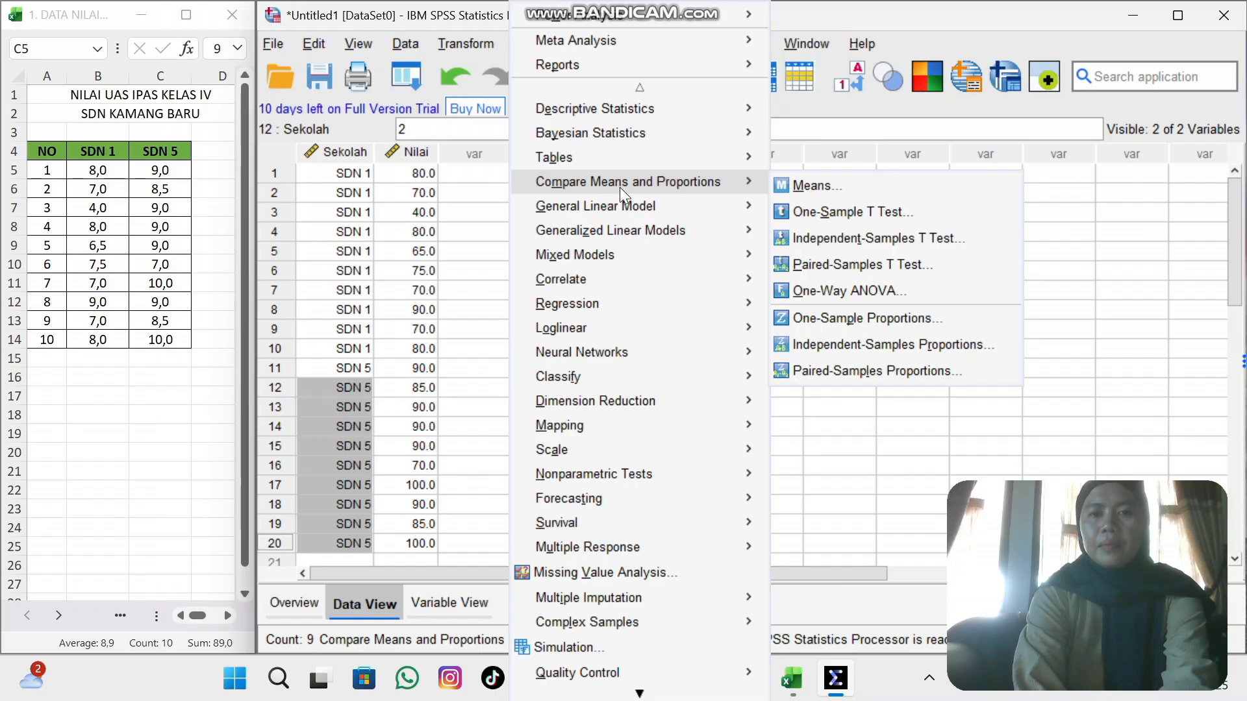
left_click(834, 292)
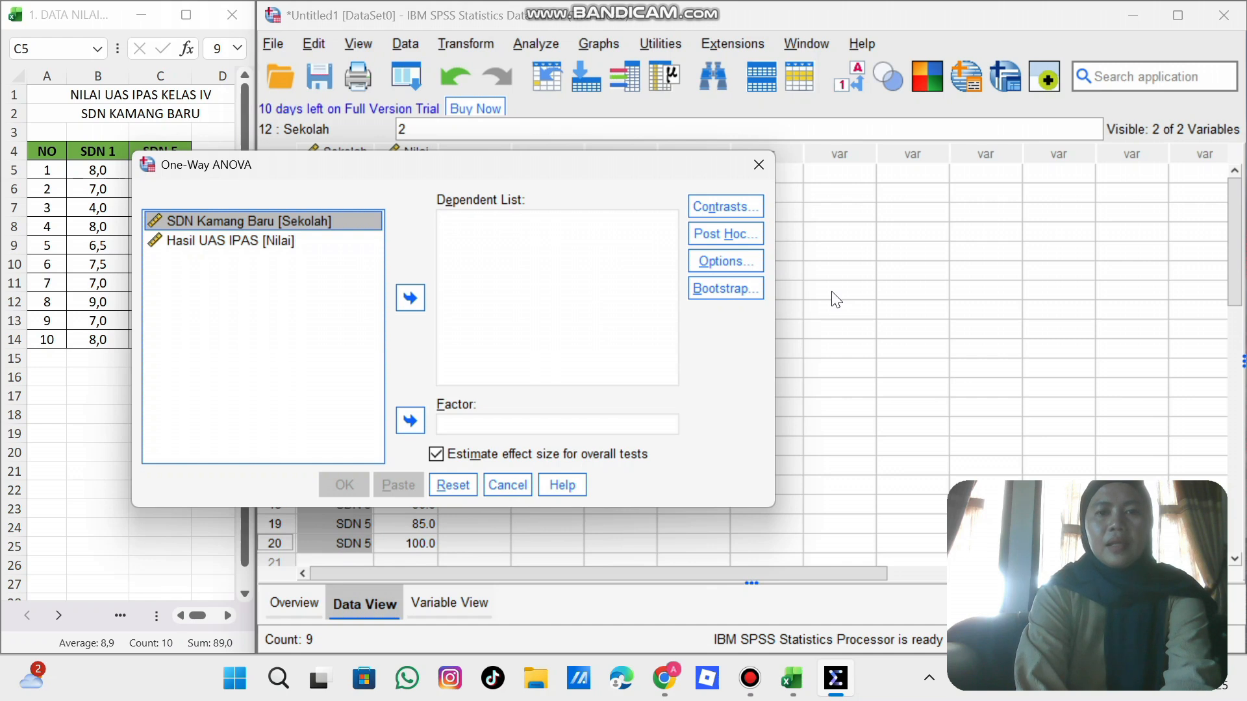
left_click(233, 243)
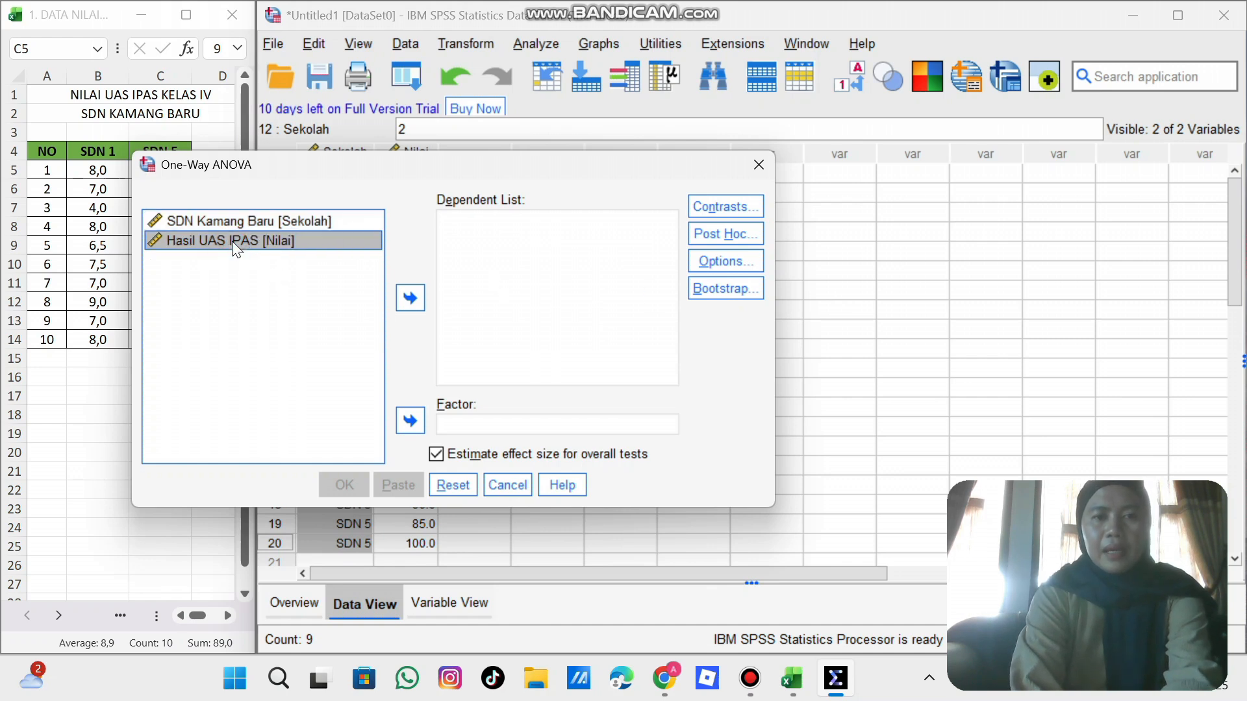
left_click(232, 241)
left_click_drag(233, 244, 465, 245)
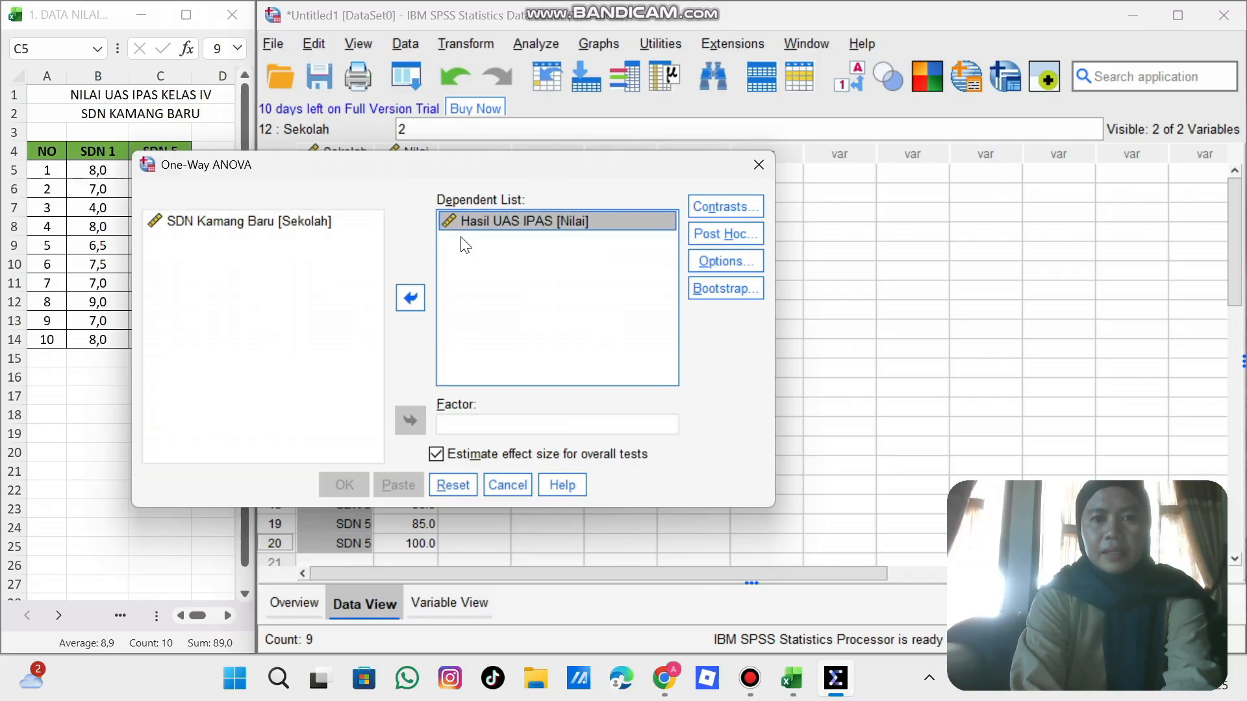
left_click(289, 222)
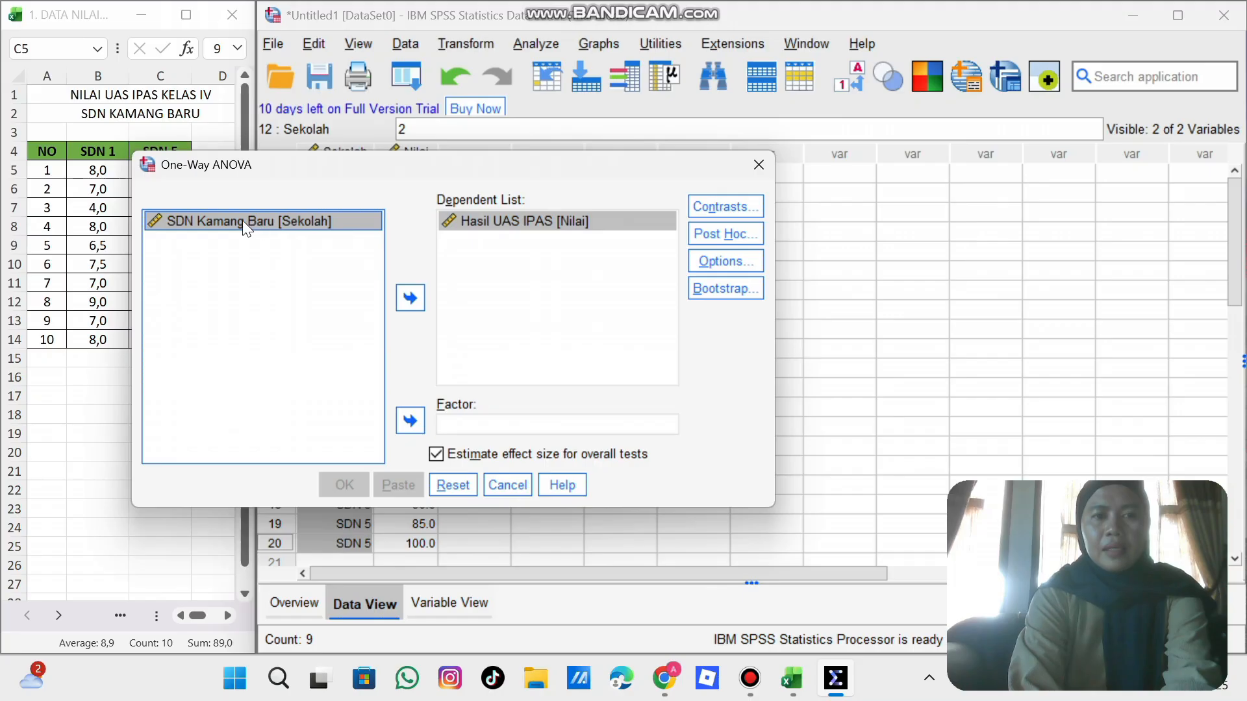
left_click_drag(243, 220, 450, 423)
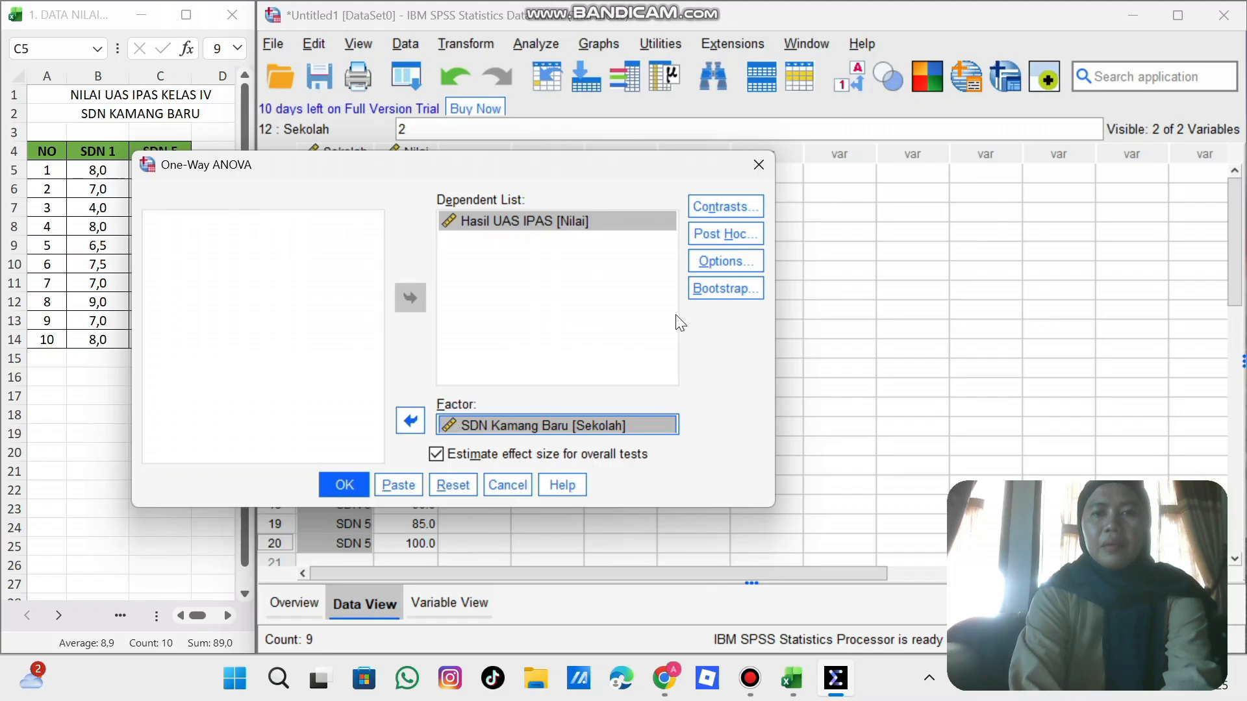
Step: Enable the homogeneity of variance test for the One-Way ANOVA and run the analysis
left_click(729, 269)
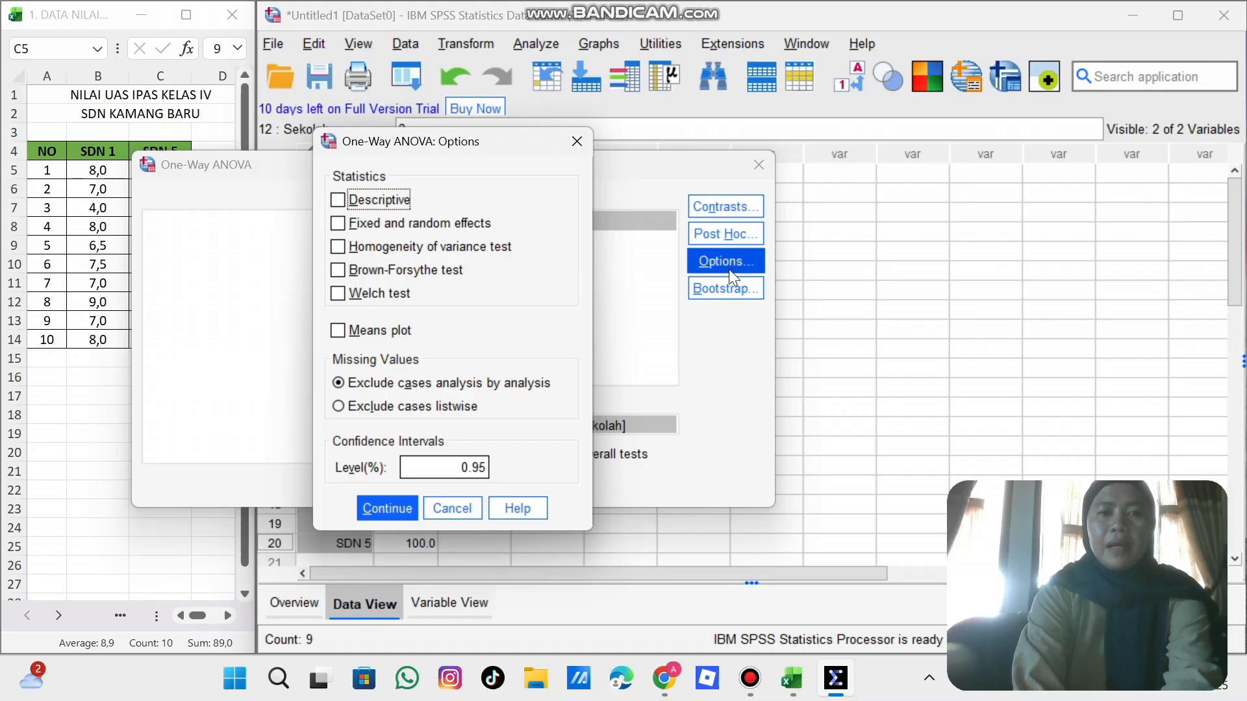
left_click(336, 249)
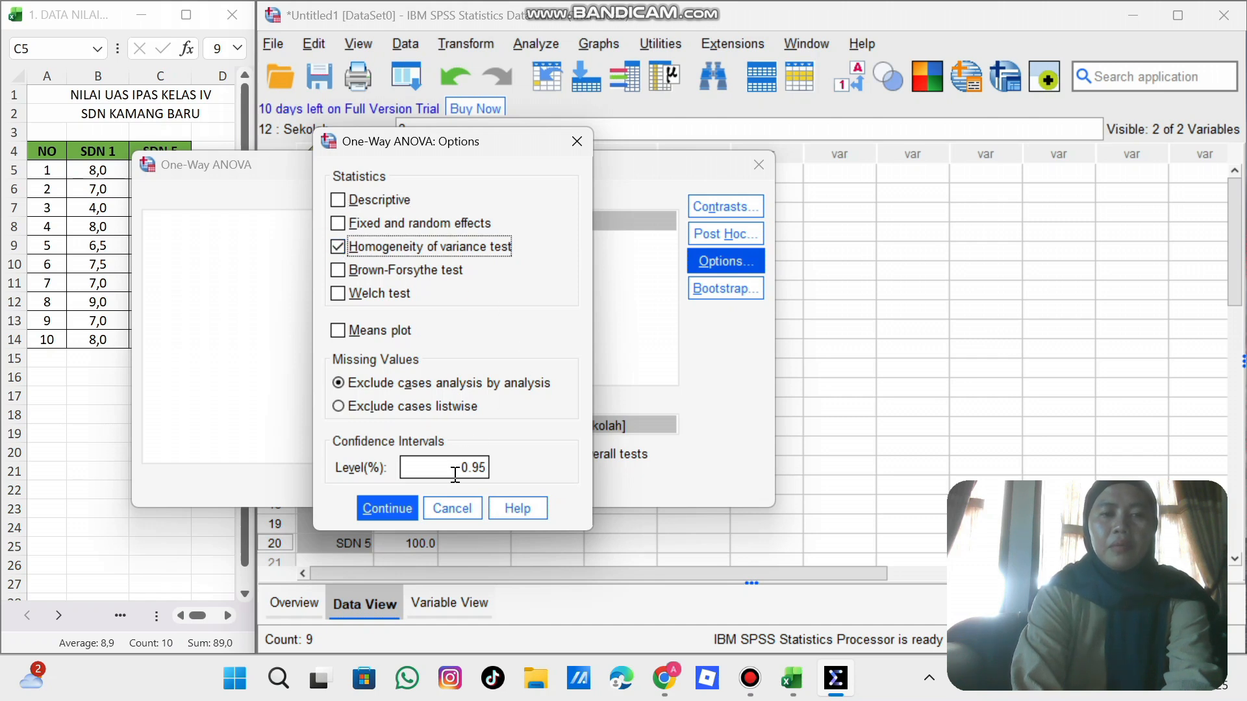
left_click(385, 513)
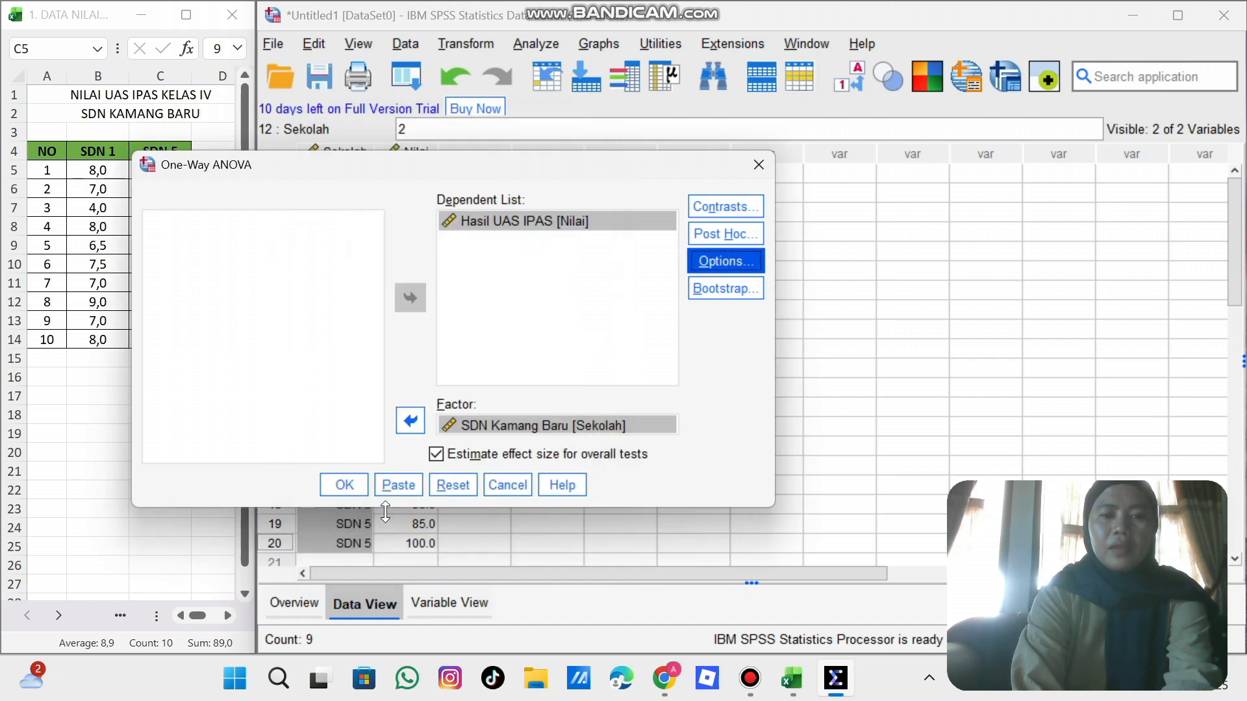
left_click(339, 488)
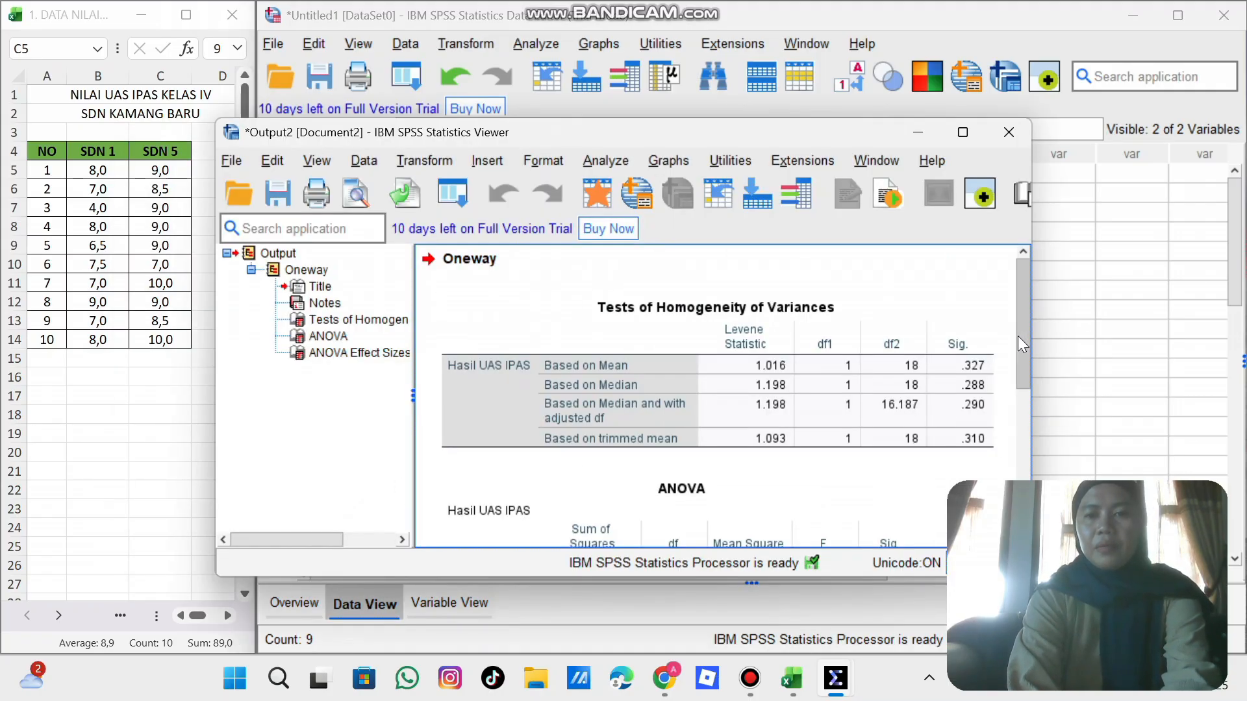
Step: Examine the Tests of Homogeneity of Variances table and the ANOVA table in the Oneway output
mouse_move(1023, 318)
left_mouse_down()
mouse_move(1016, 531)
mouse_move(1018, 317)
left_mouse_up()
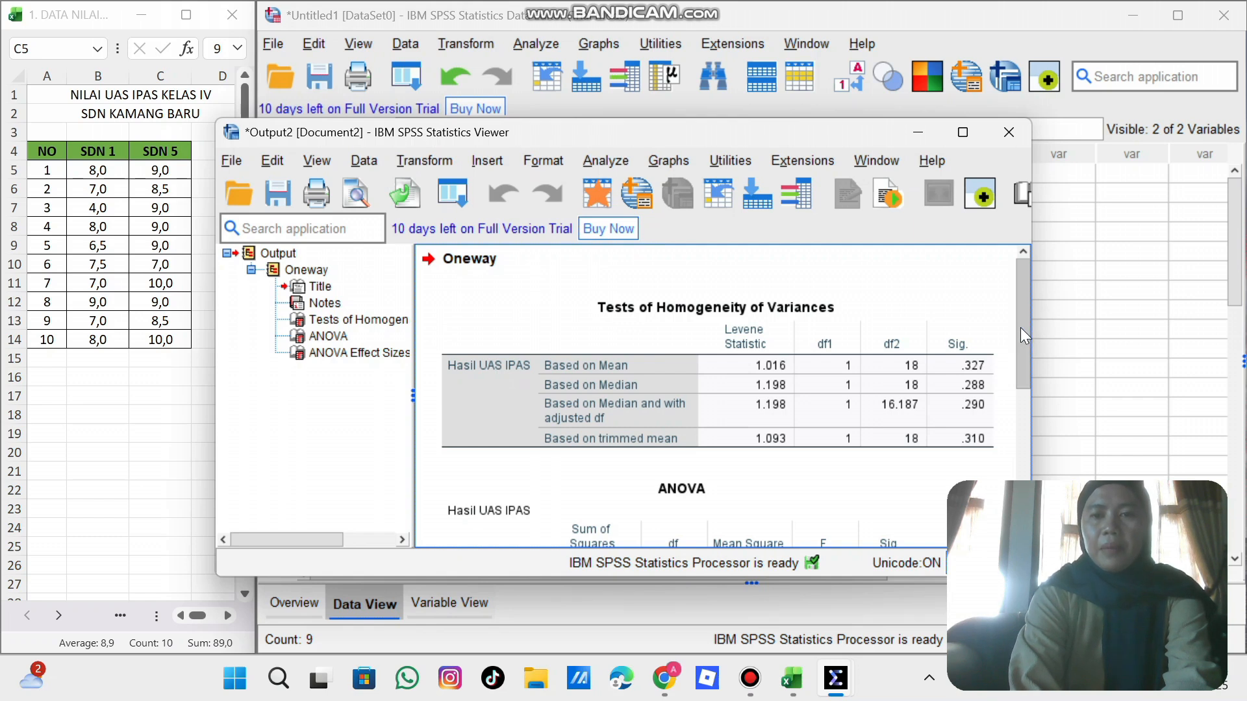
left_click_drag(1027, 321, 1026, 339)
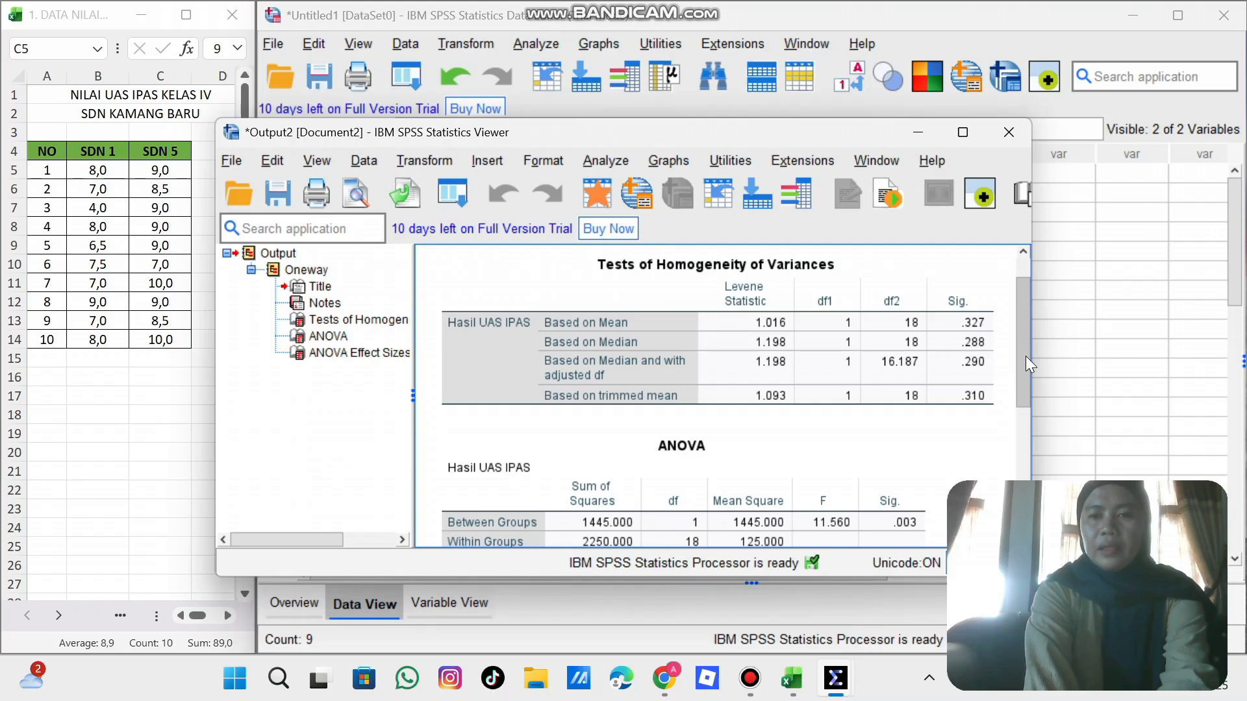
left_click_drag(1026, 356, 1022, 356)
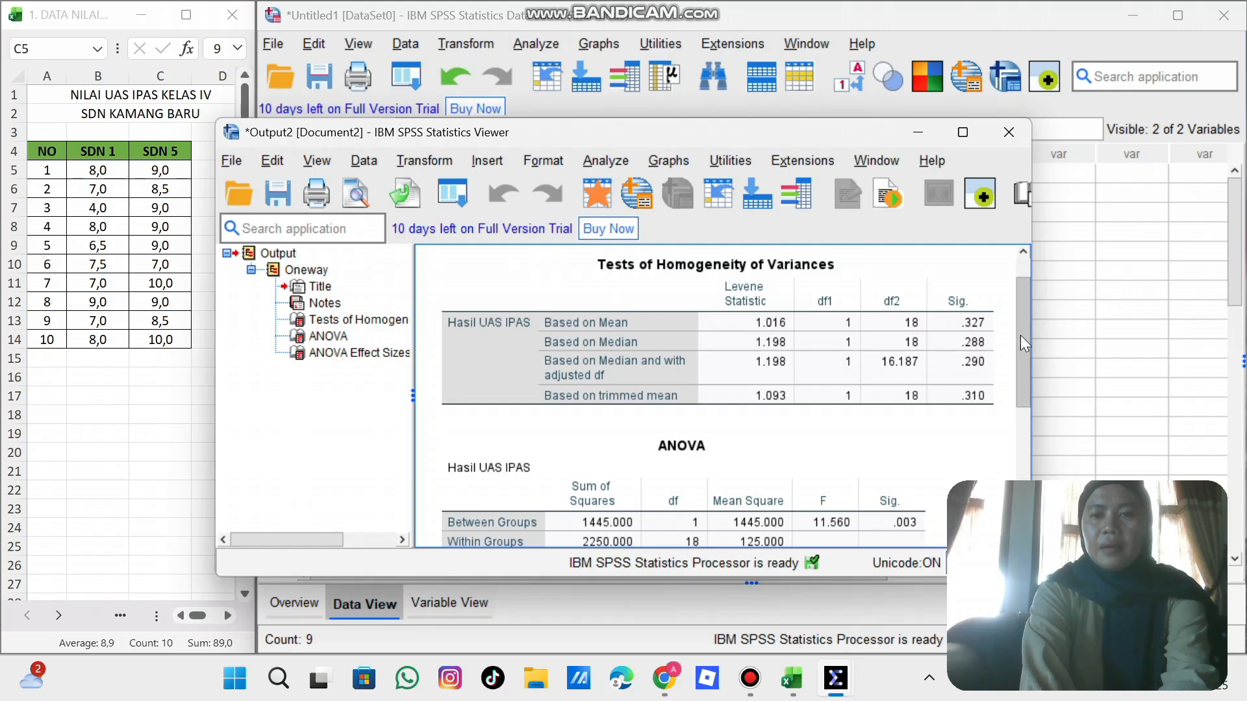
mouse_move(1018, 334)
left_mouse_down()
mouse_move(1019, 315)
mouse_move(1015, 366)
mouse_move(1016, 349)
left_mouse_up()
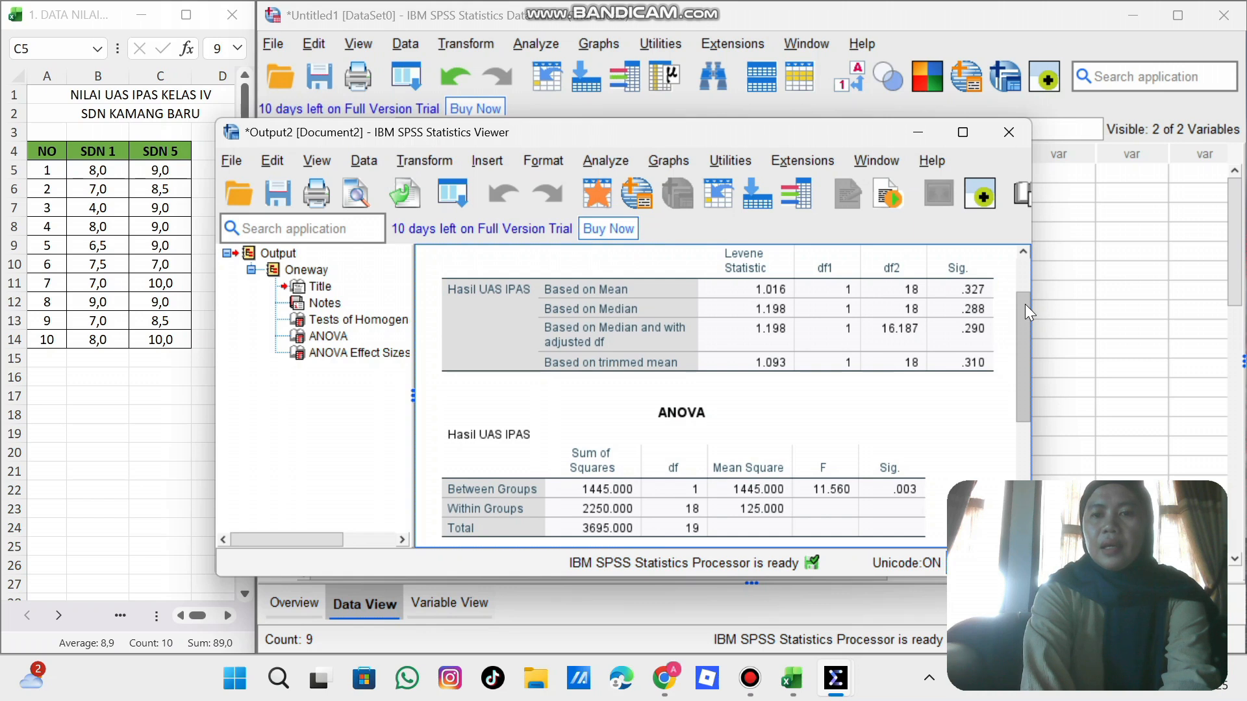
left_click_drag(1025, 305, 1018, 278)
left_click(931, 296)
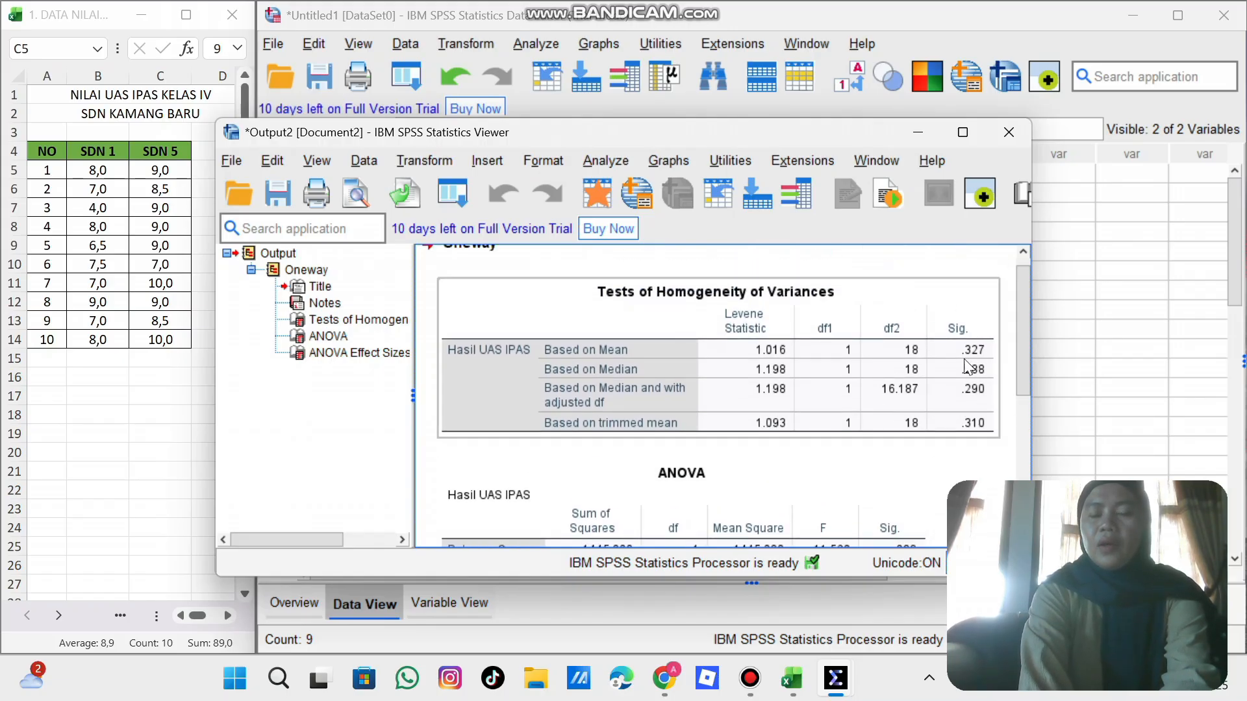
Step: Check the homogeneity rule on page 3 of the Chrome PDF and compare it with the SPSS homogeneity output
left_click(665, 683)
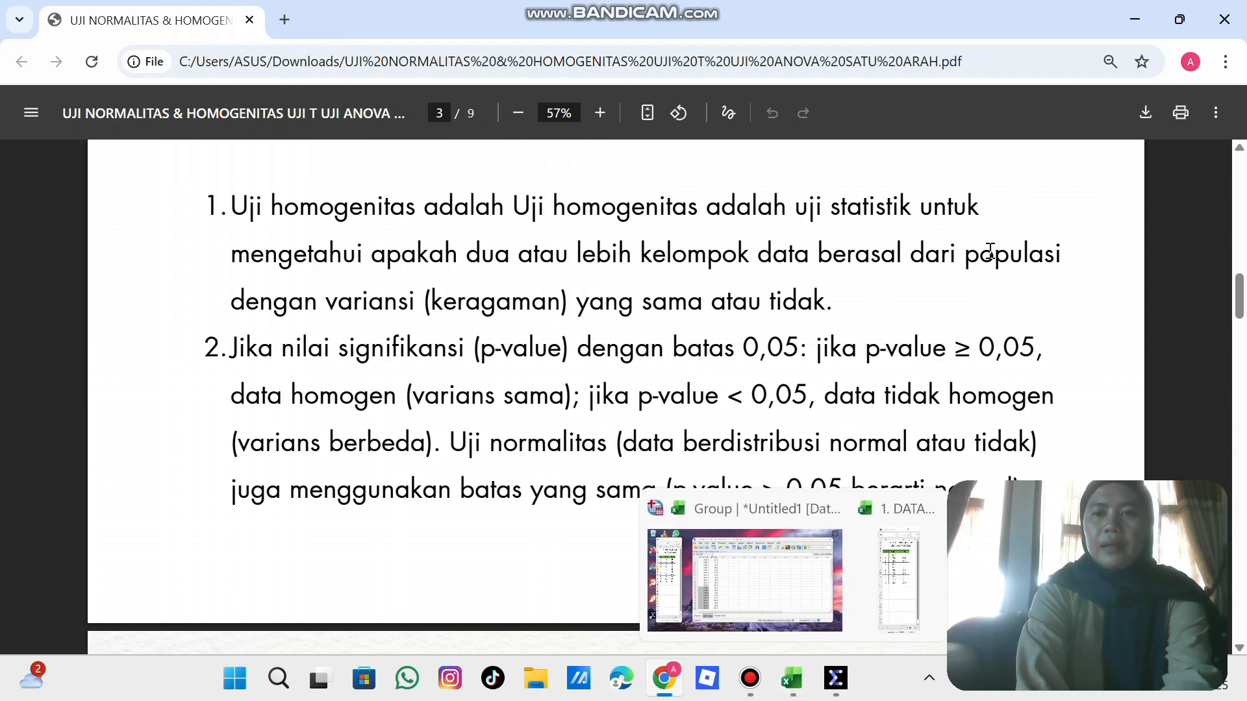
left_click(1135, 26)
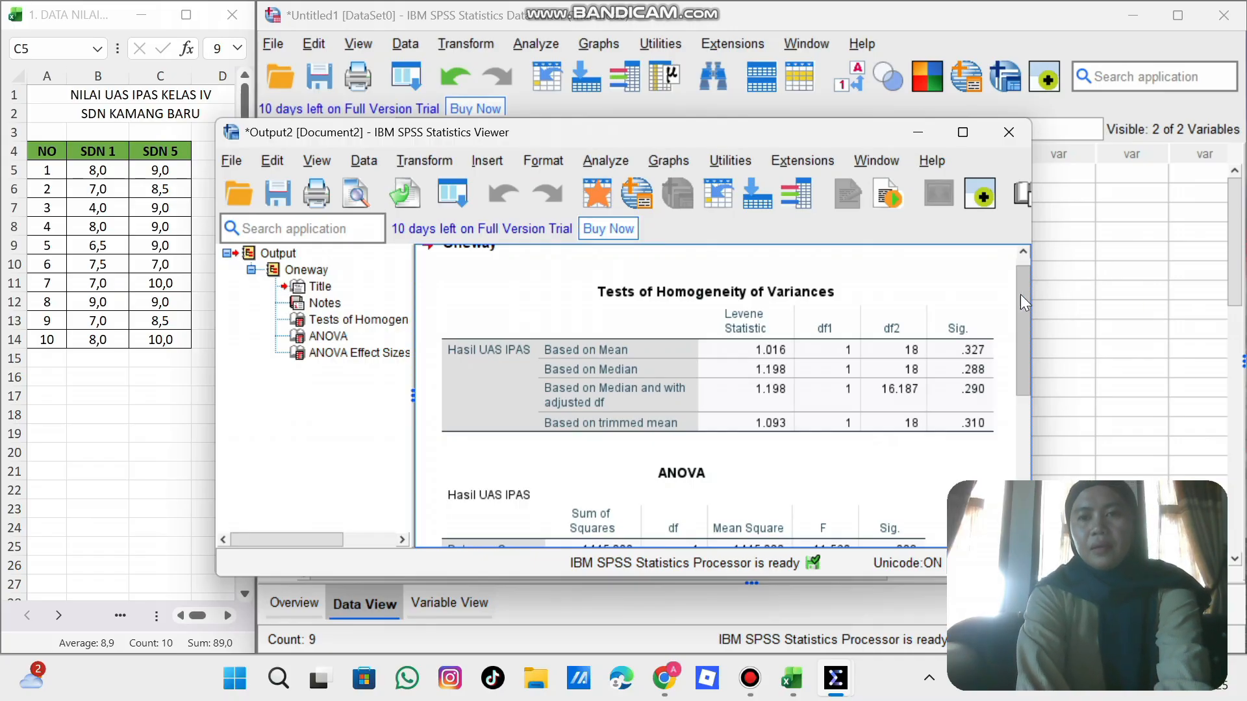
mouse_move(1021, 295)
left_mouse_down()
mouse_move(1020, 265)
mouse_move(1021, 393)
mouse_move(1016, 283)
left_mouse_up()
Step: Switch to the PDF in Chrome and read the Uji T overview of one-sample and two-sample tests on page 4
key("alt+Tab")
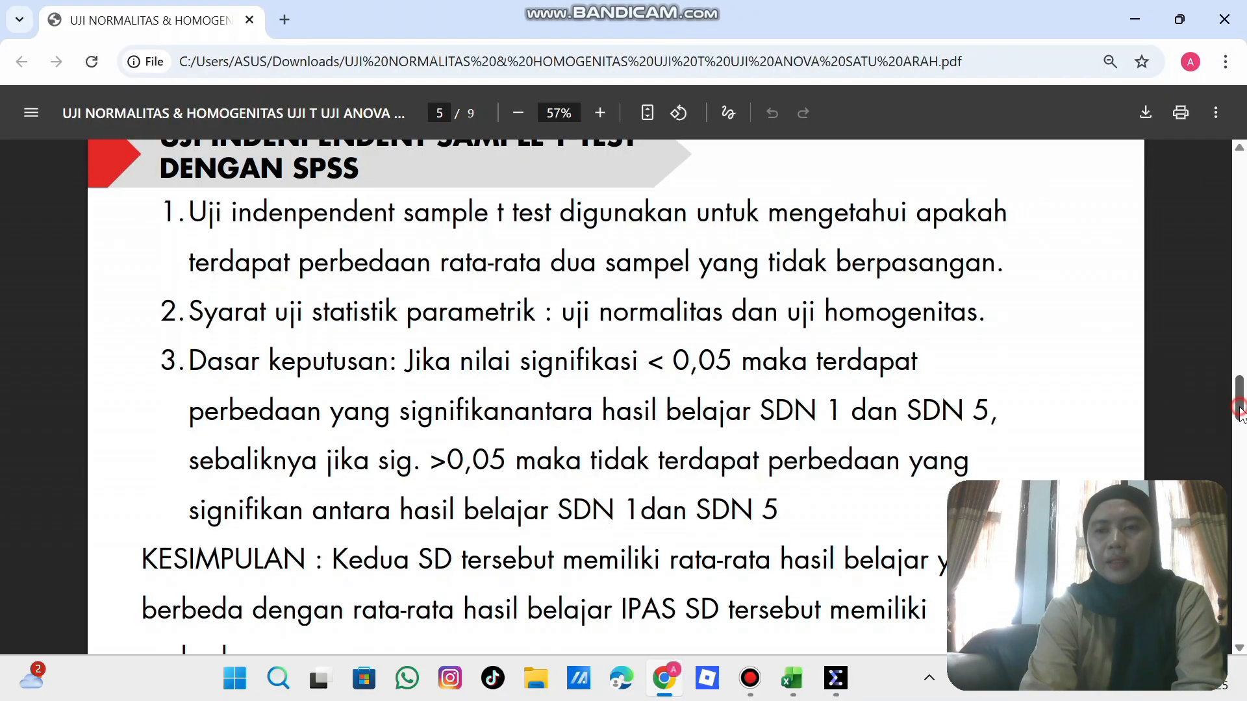
left_click_drag(1239, 407, 1239, 334)
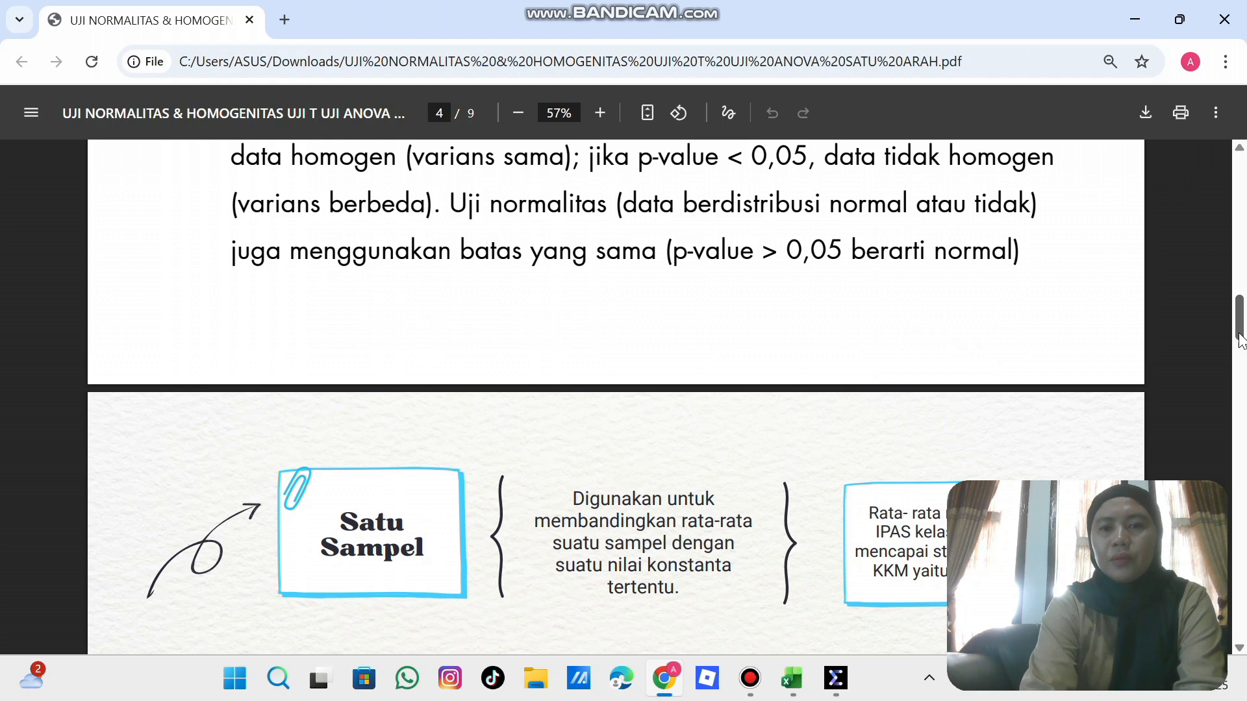
scroll(1242, 359, "down", 4)
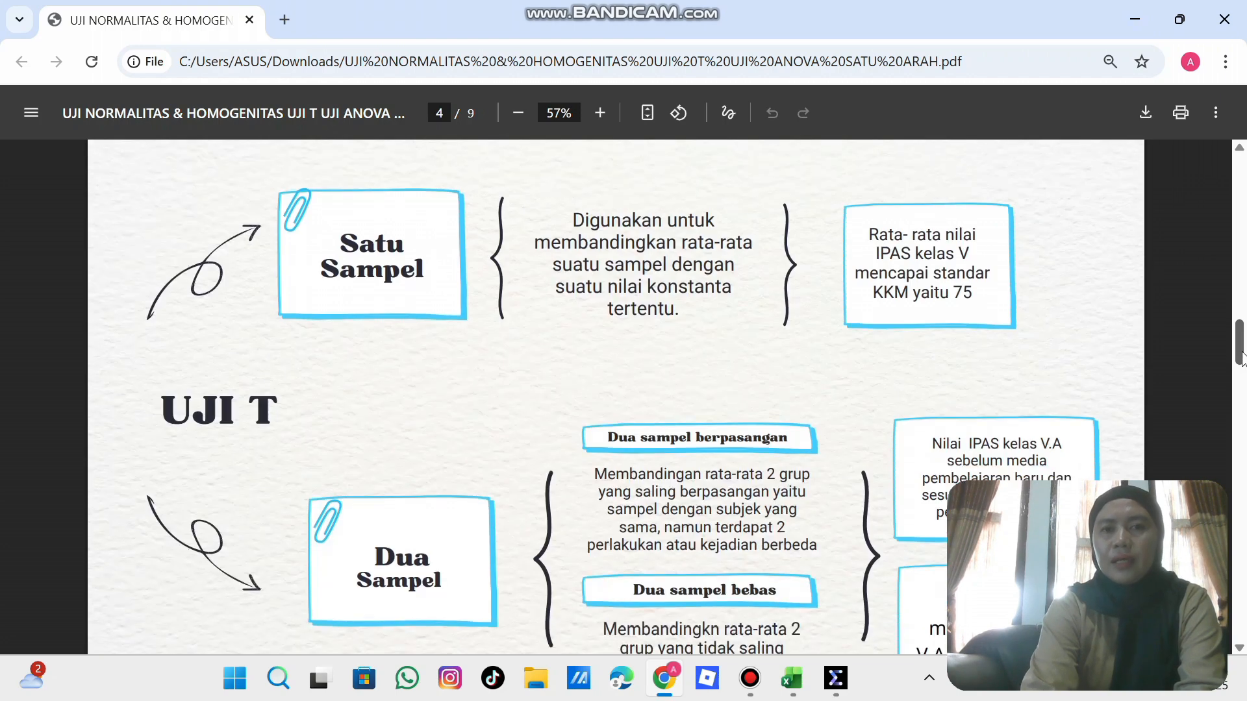
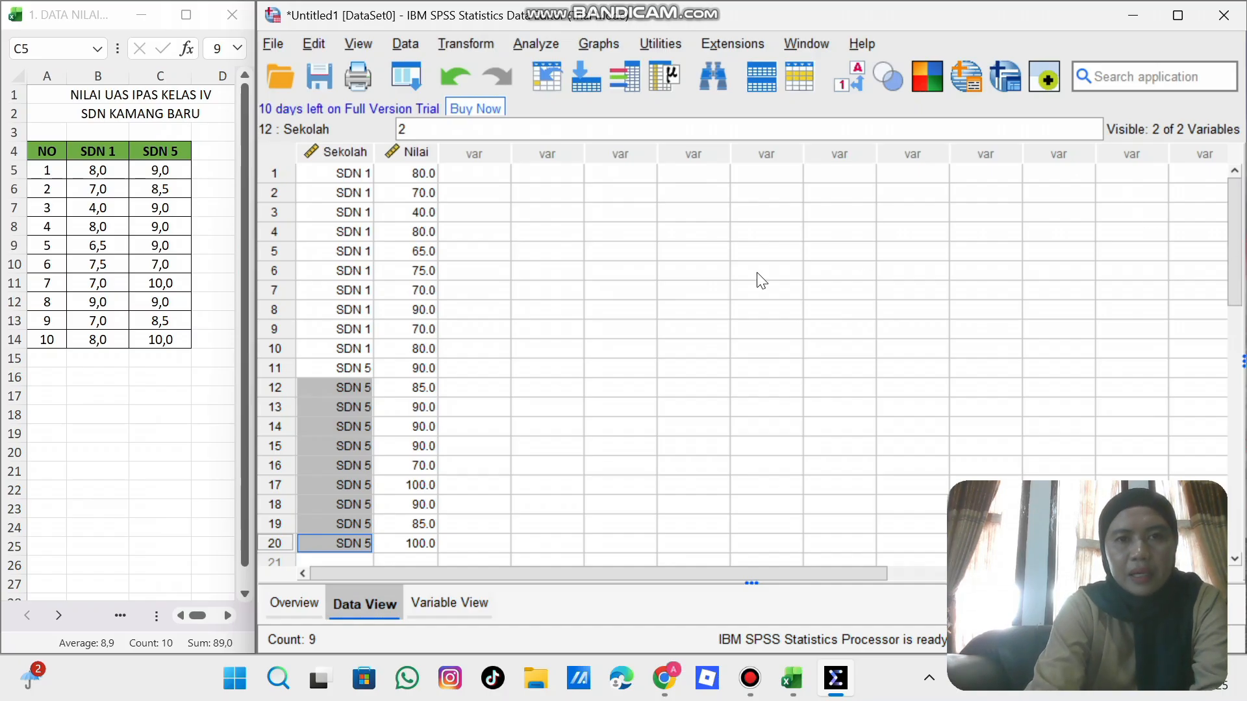
Step: Start an Independent-Samples T Test and assign Hasil UAS IPAS [Nilai] as the test variable
left_click(531, 44)
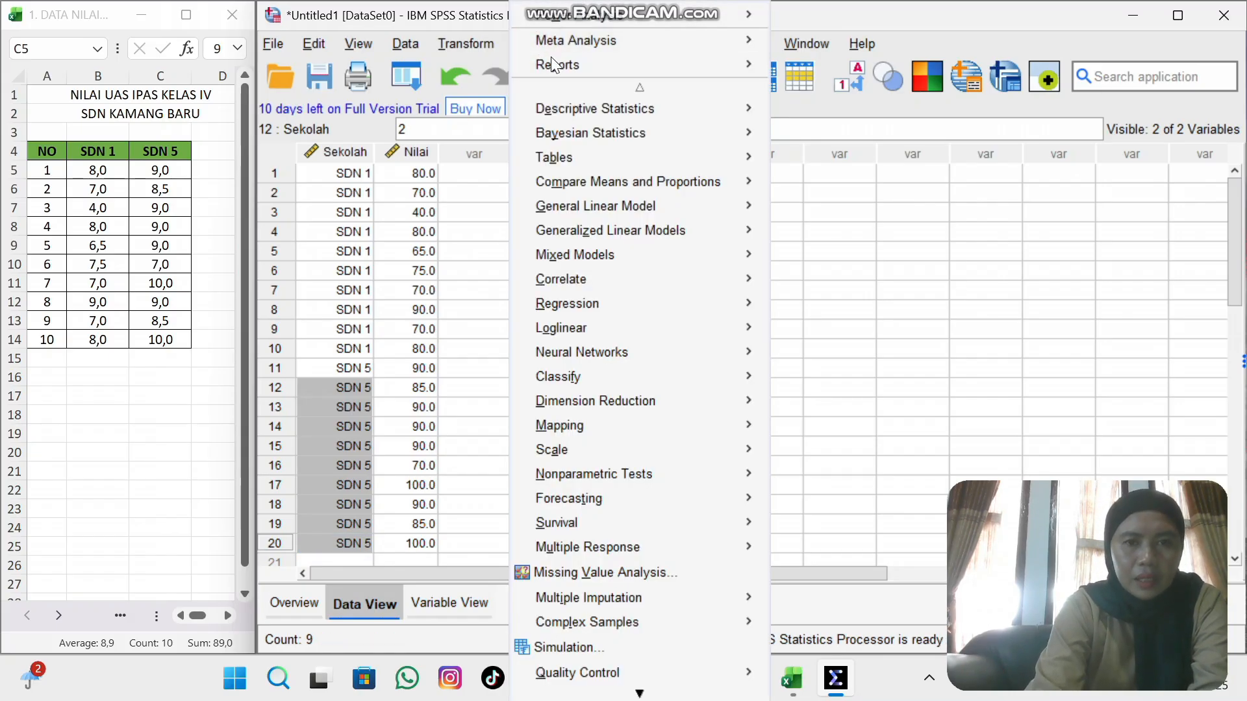
mouse_move(598, 187)
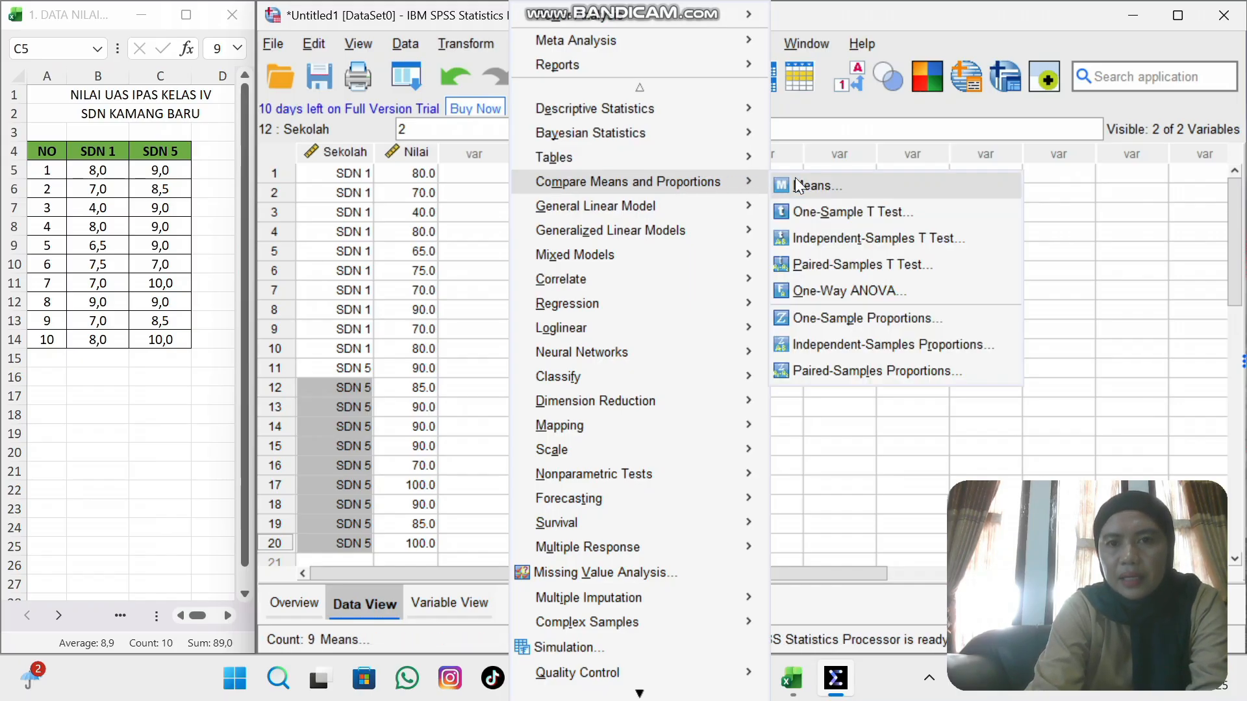
left_click(841, 241)
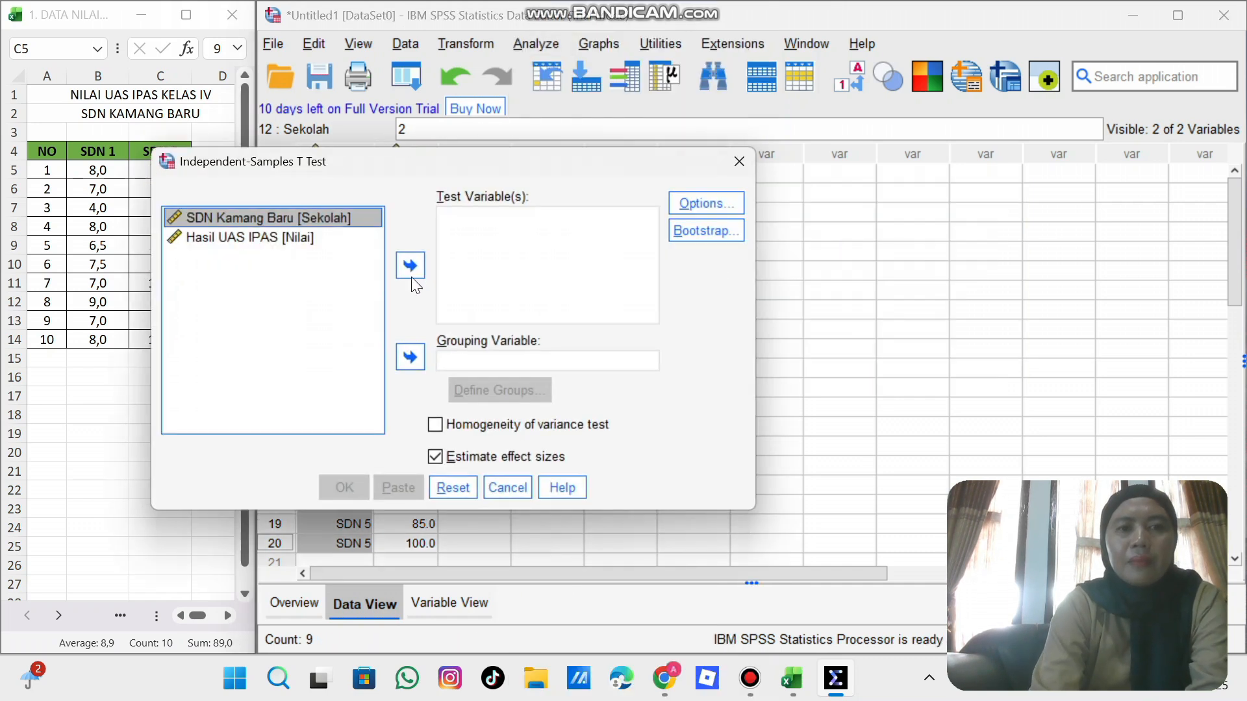
left_click(279, 239)
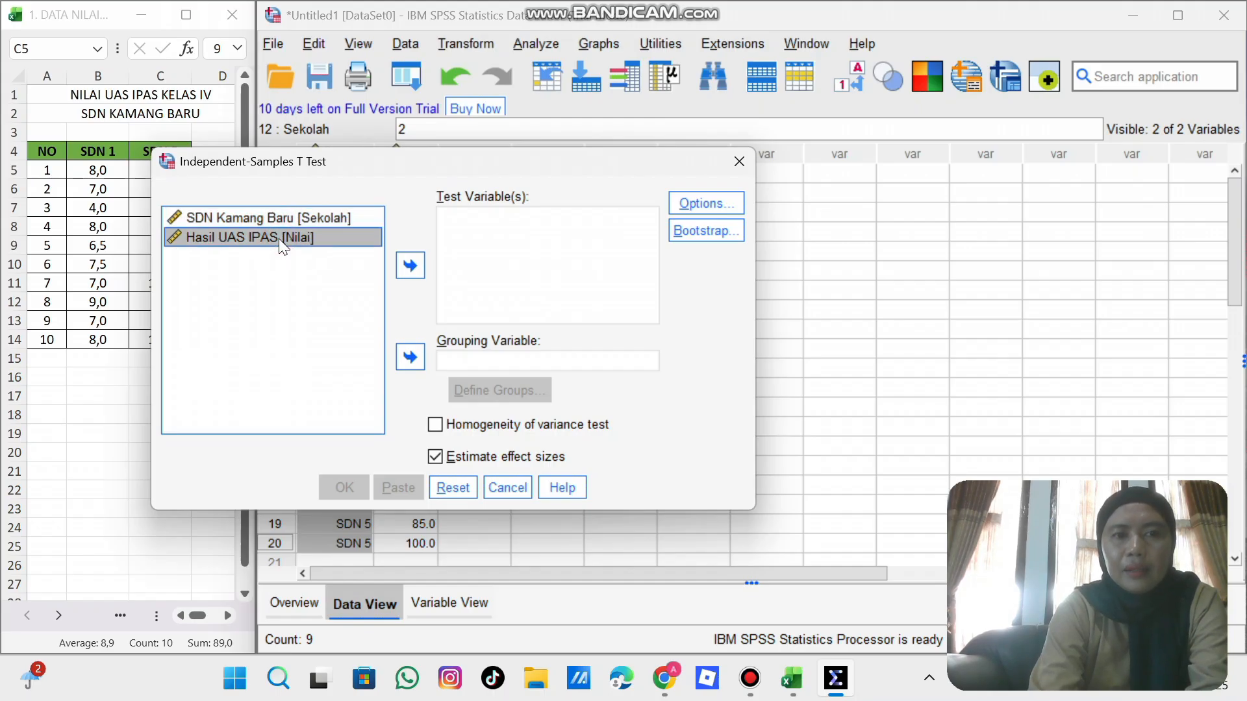
left_click_drag(278, 239, 453, 213)
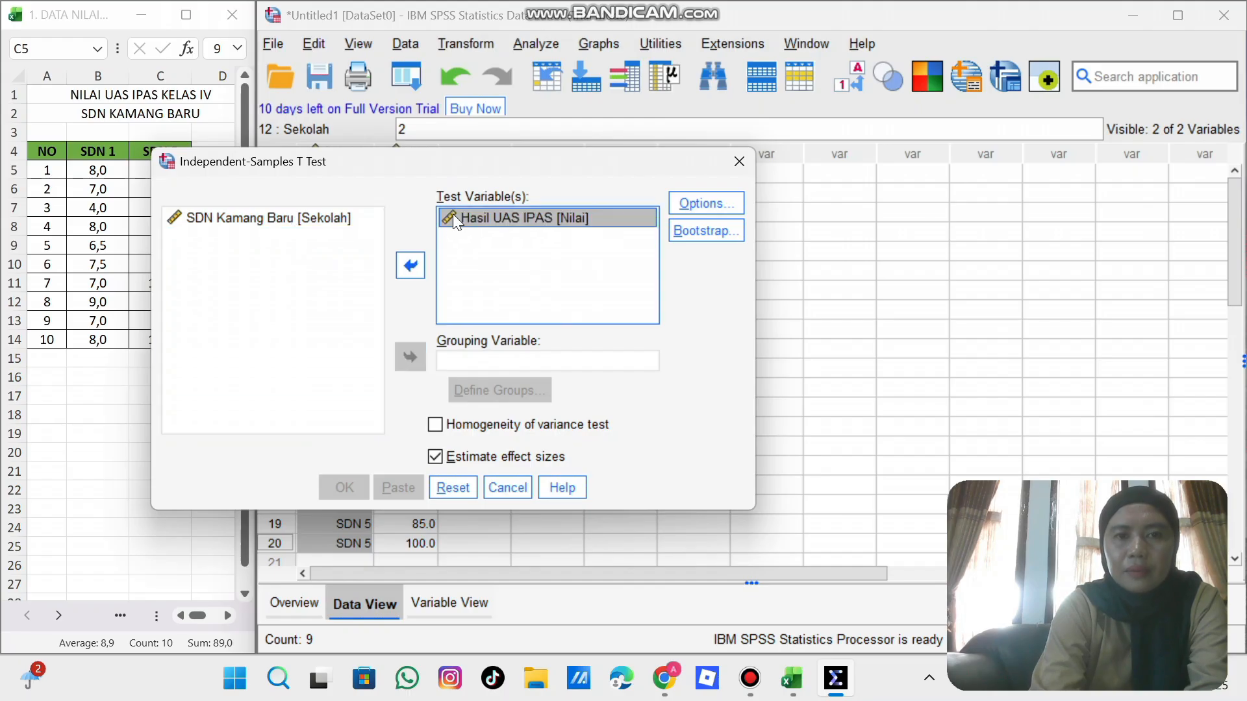
Step: Assign SDN Kamang Baru [Sekolah] as the grouping variable and define its groups with the values 1 and 2
left_click(268, 220)
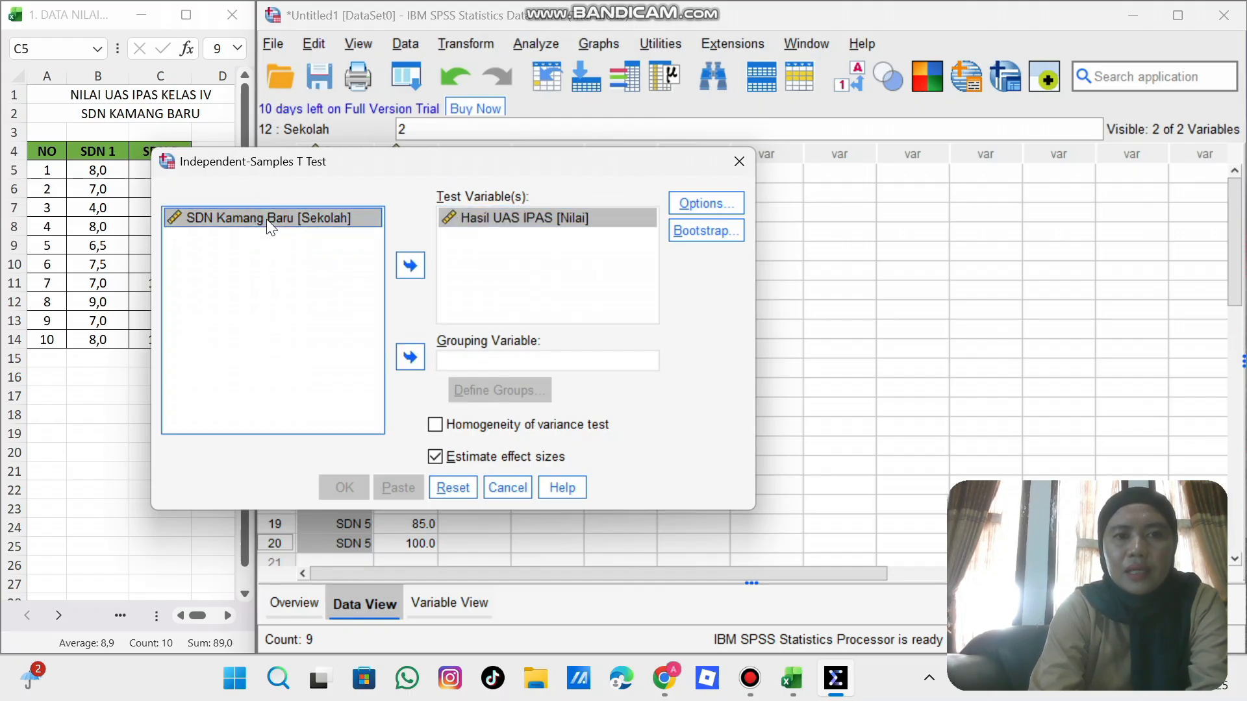
left_click_drag(266, 220, 438, 358)
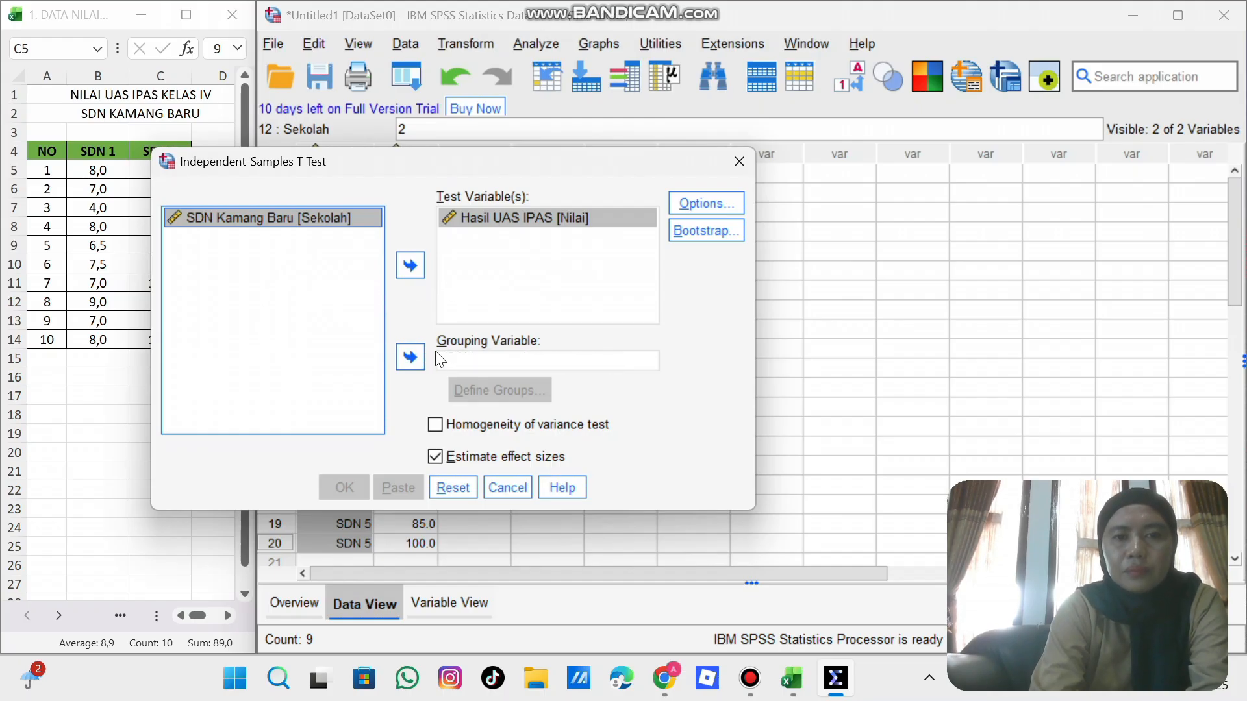
left_click_drag(291, 219, 448, 357)
left_click_drag(284, 219, 448, 360)
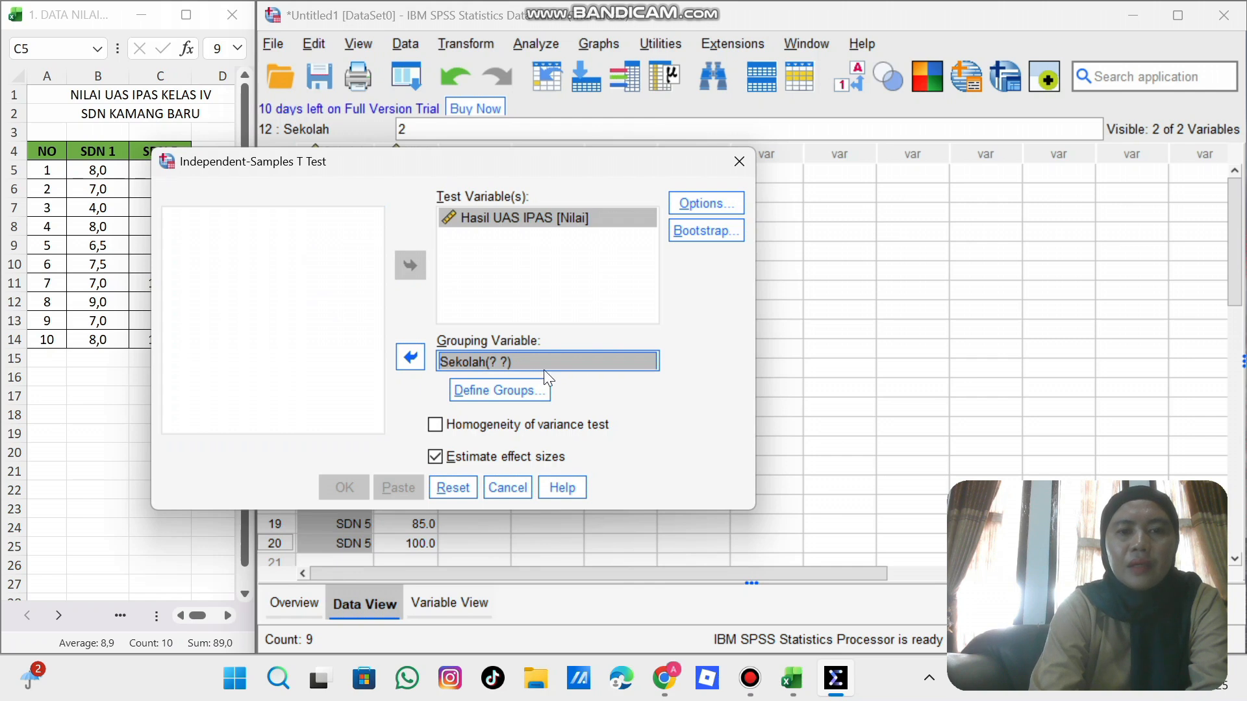
left_click(497, 392)
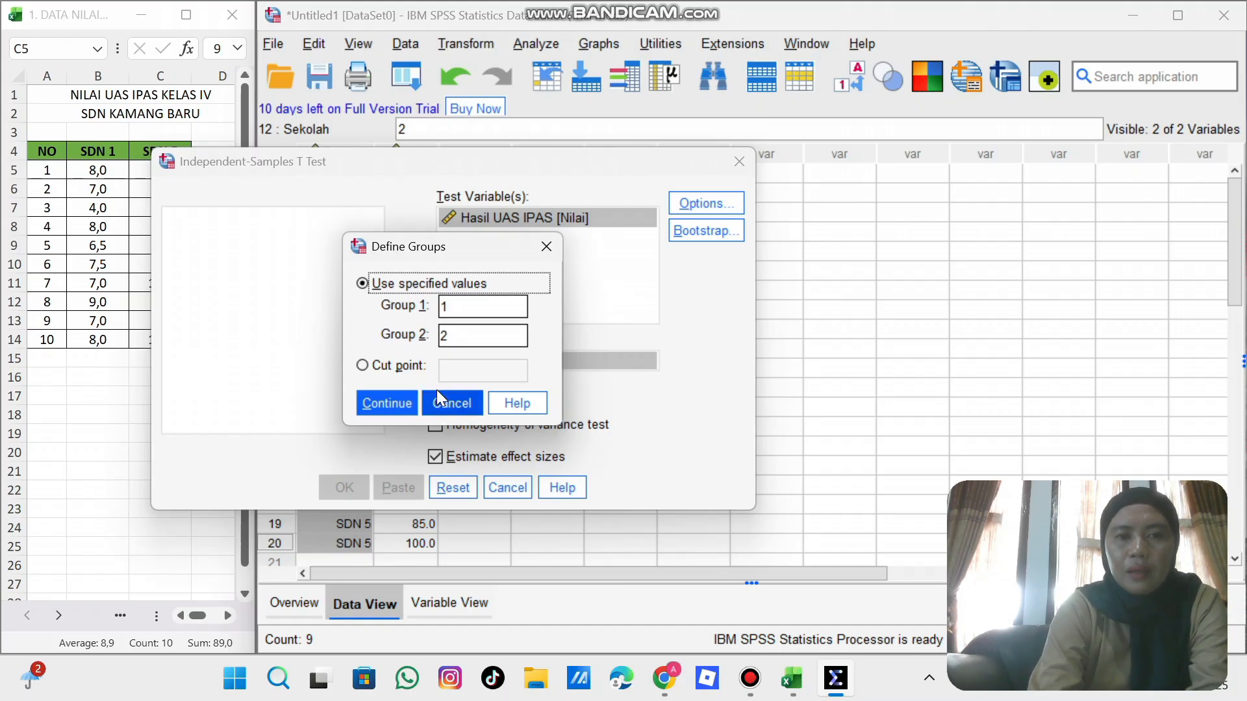
left_click(382, 404)
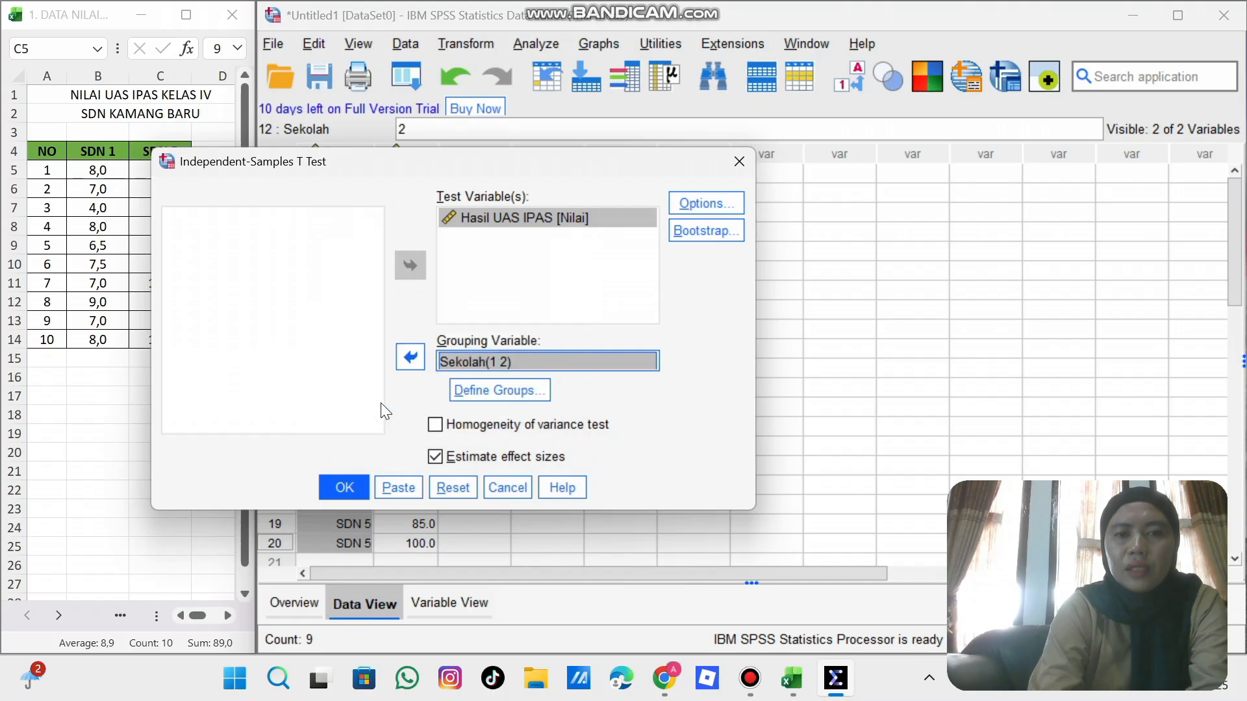
Step: Accept the 95% confidence interval with cases excluded analysis by analysis, and run the independent-samples t test
left_click(707, 205)
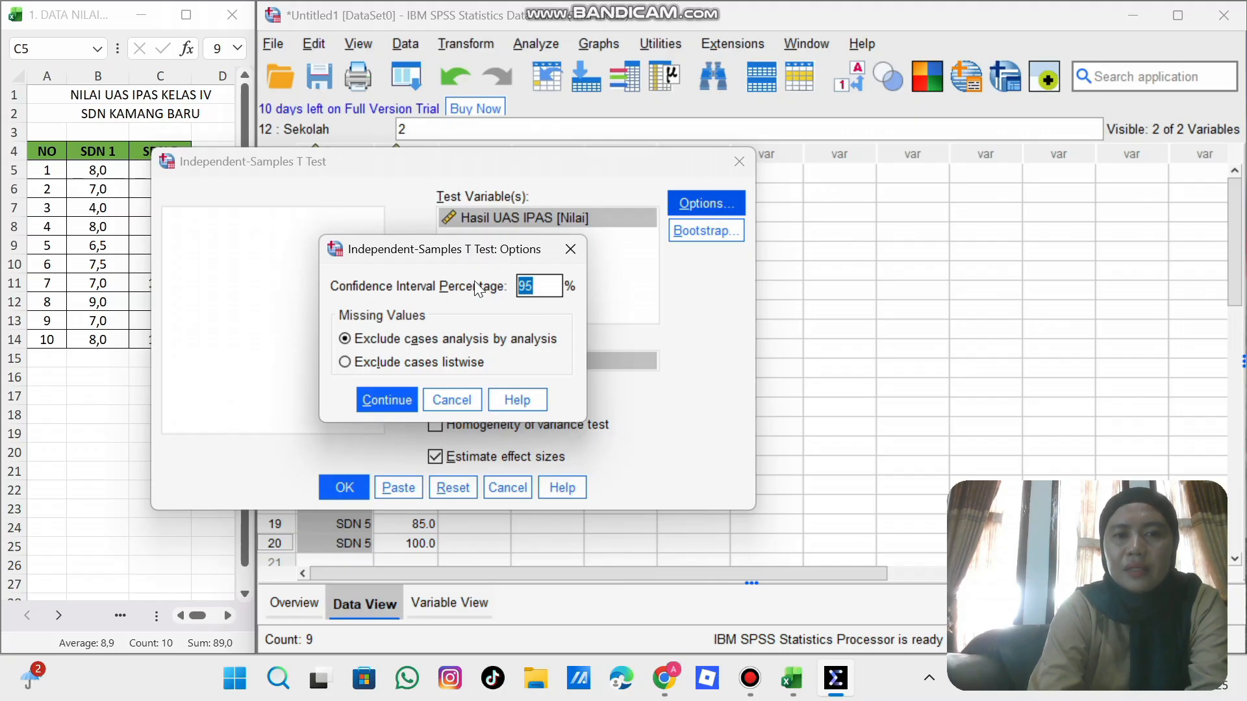
left_click(386, 398)
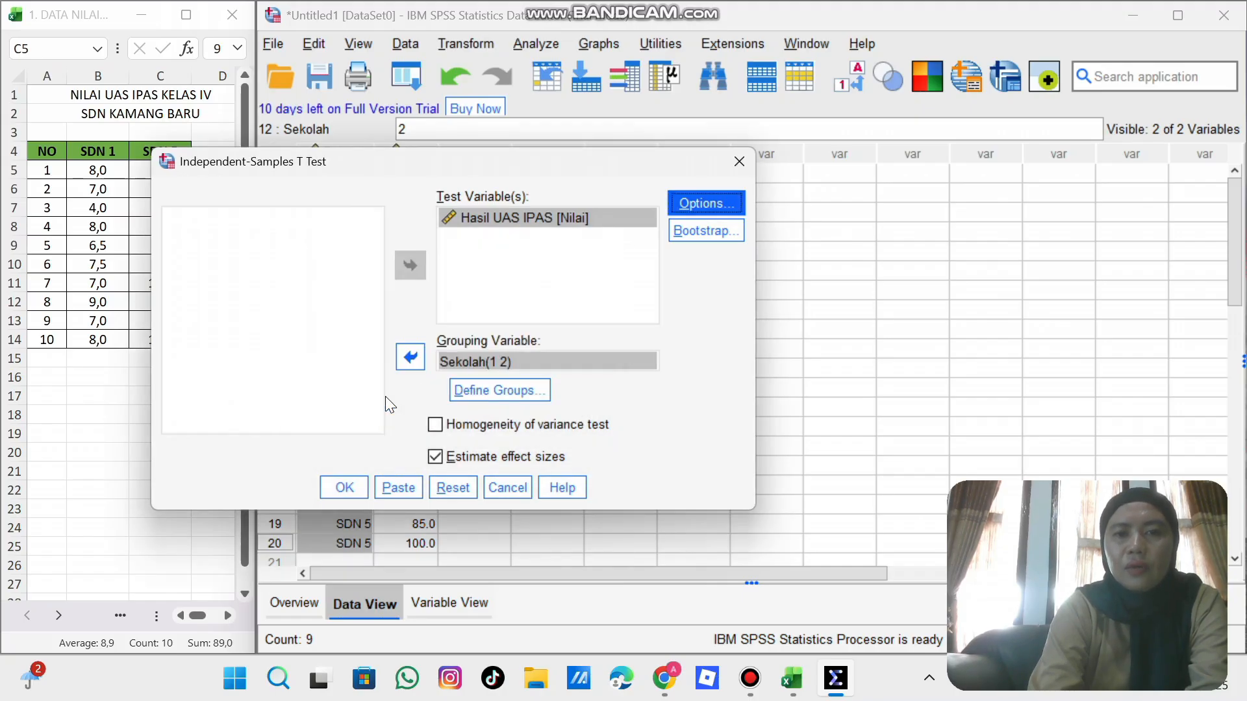
left_click(341, 490)
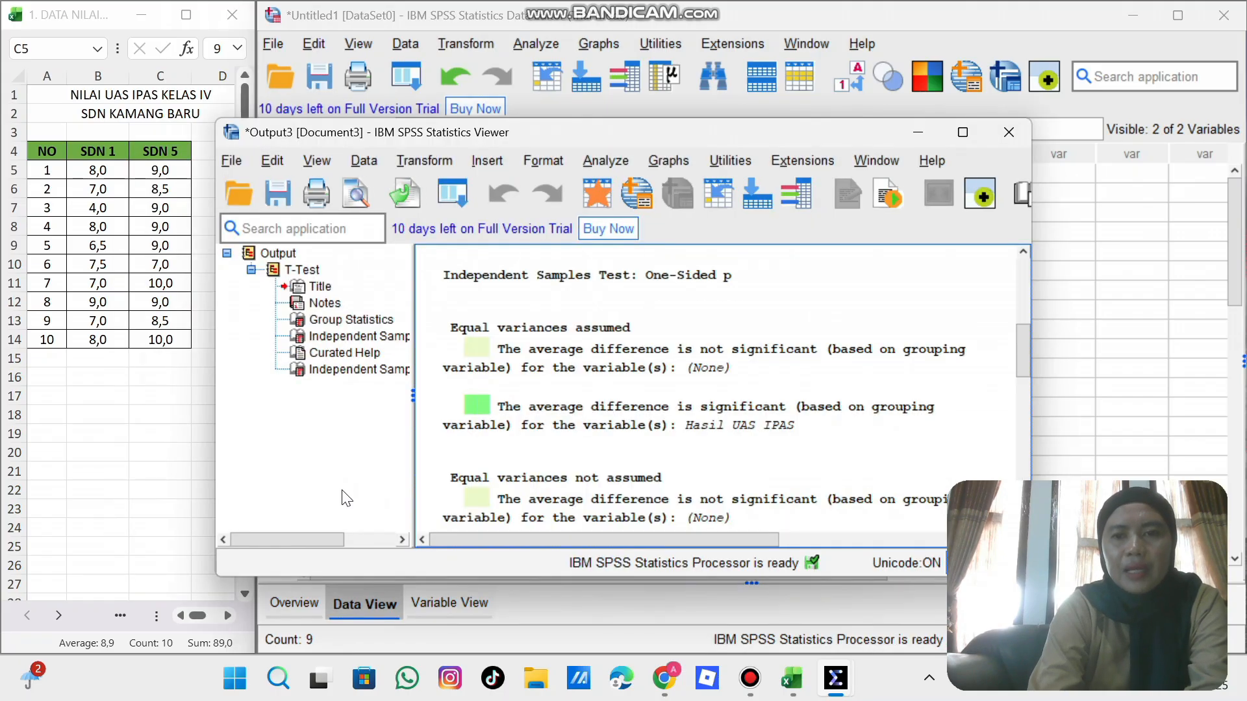
Step: Examine the group statistics and the Independent Samples Test table in the T-Test output
left_click_drag(1025, 349, 1018, 302)
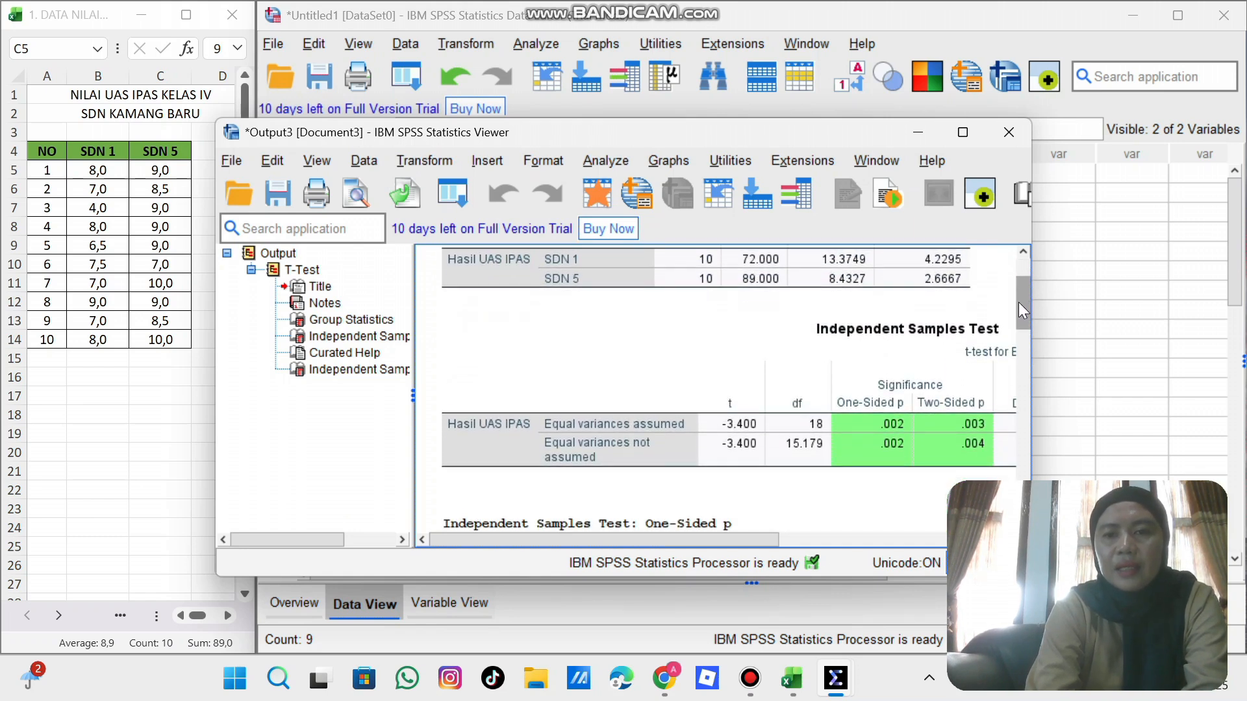
left_click_drag(747, 536, 837, 538)
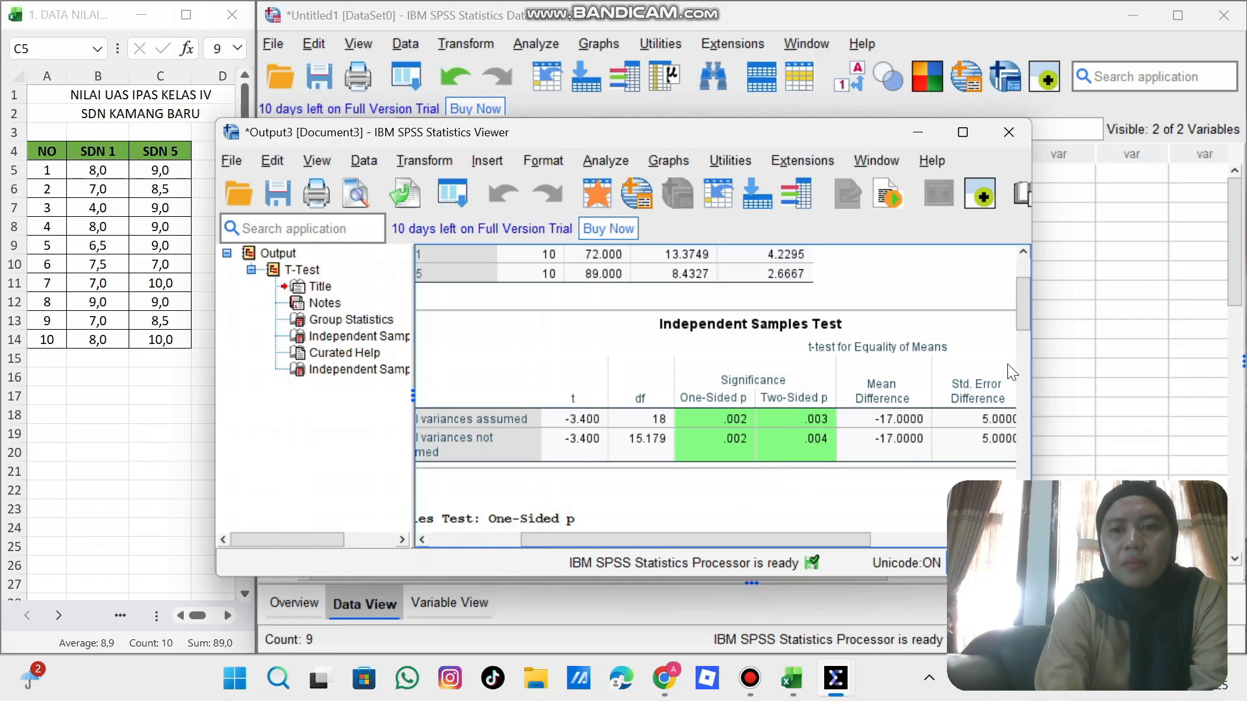
left_click_drag(1020, 311, 1024, 308)
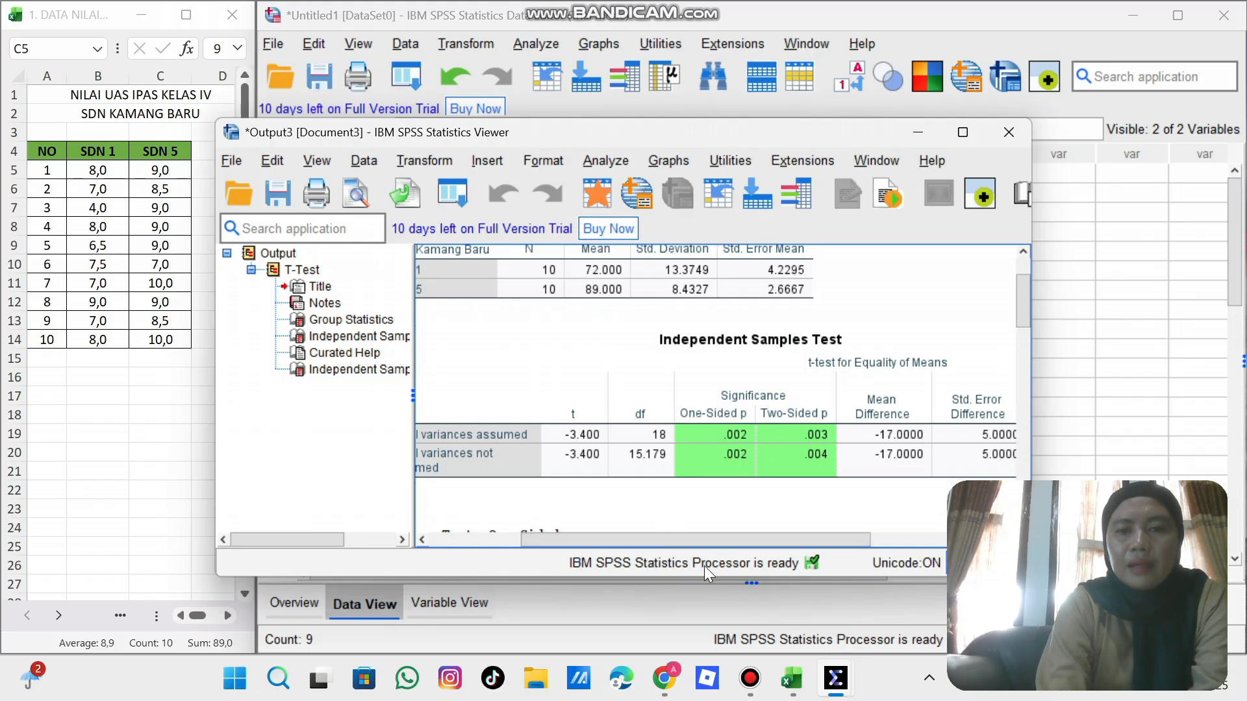
Step: Switch to the PDF in Chrome and read the independent-sample t-test decision rule and conclusion on page 5, plus the paired-sample introduction on page 6
mouse_move(665, 678)
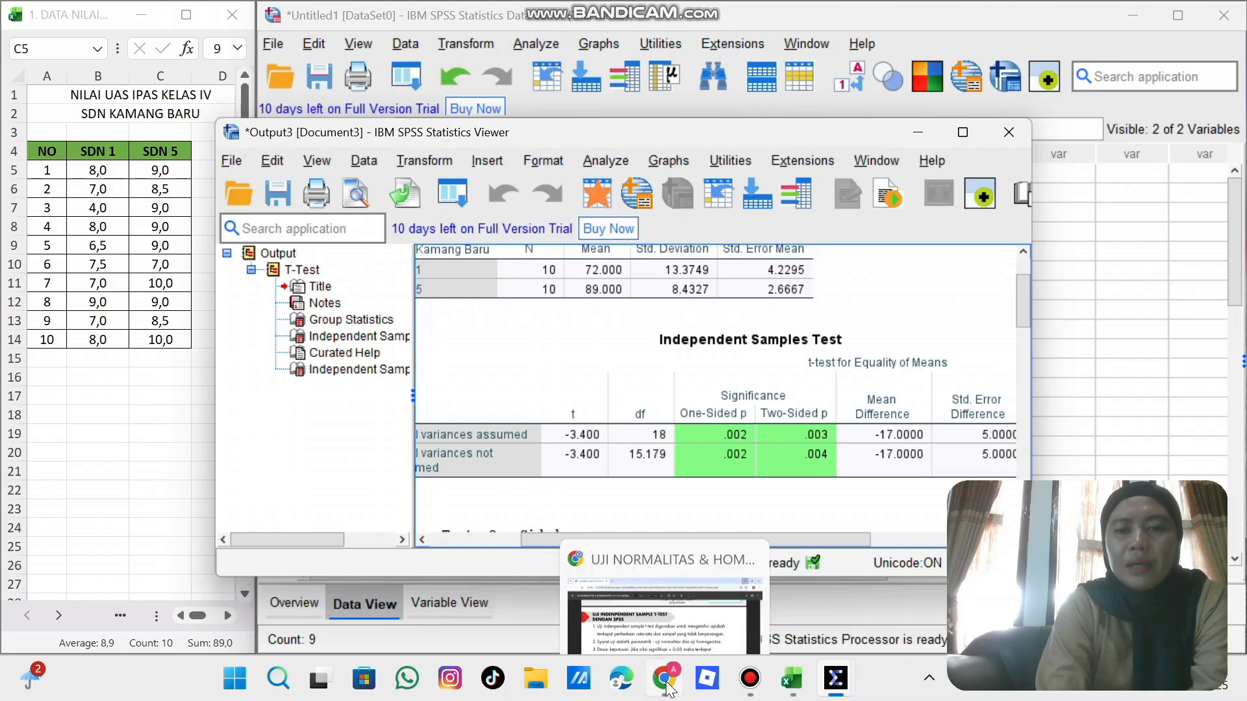
left_click(649, 601)
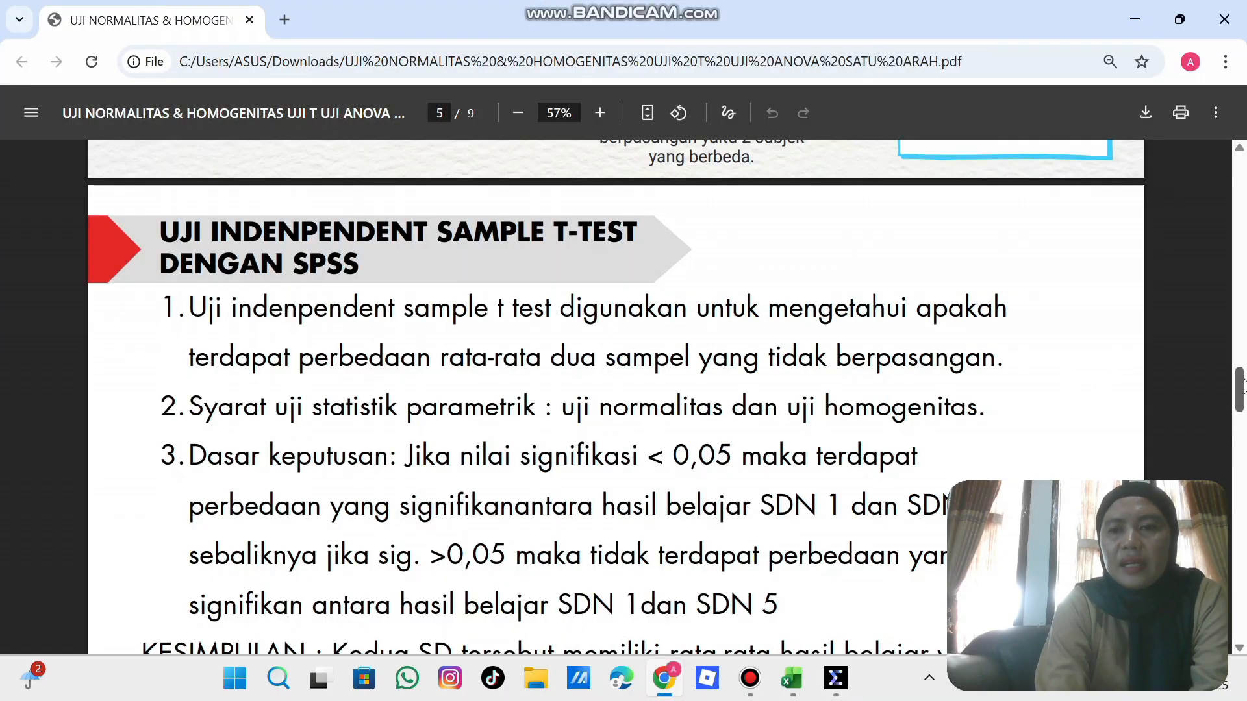
left_click_drag(1241, 384, 1241, 396)
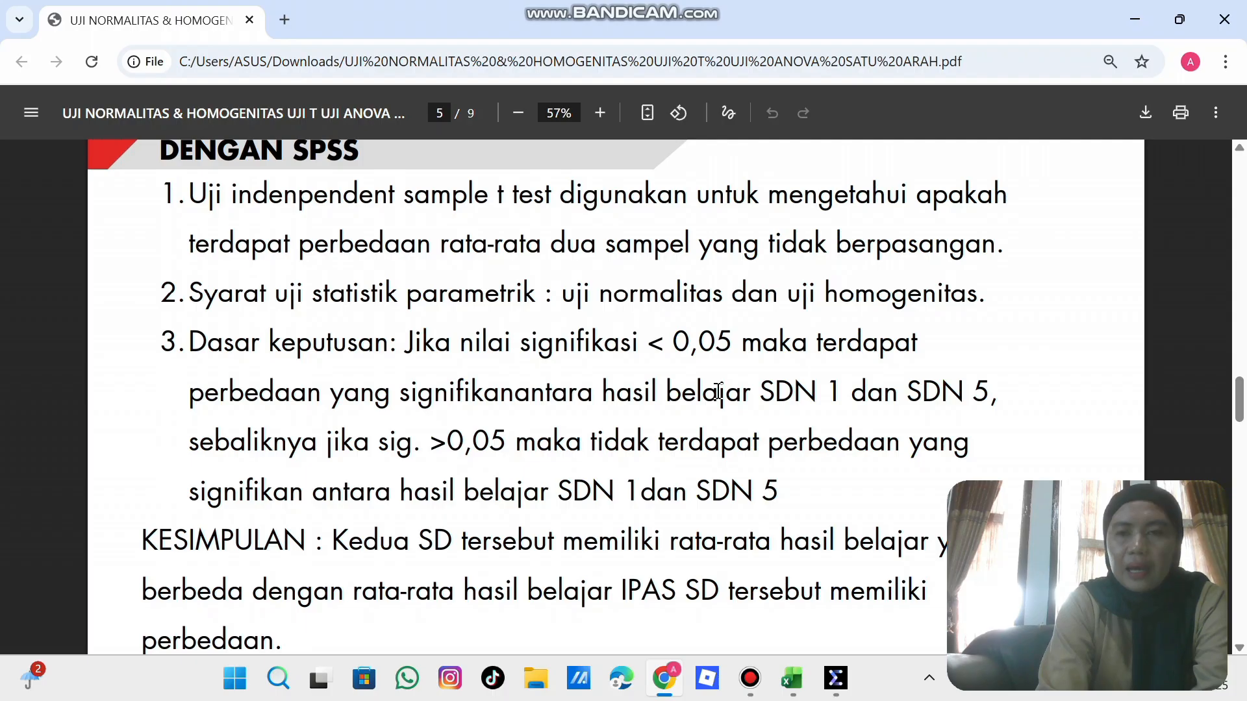
left_click(1241, 392)
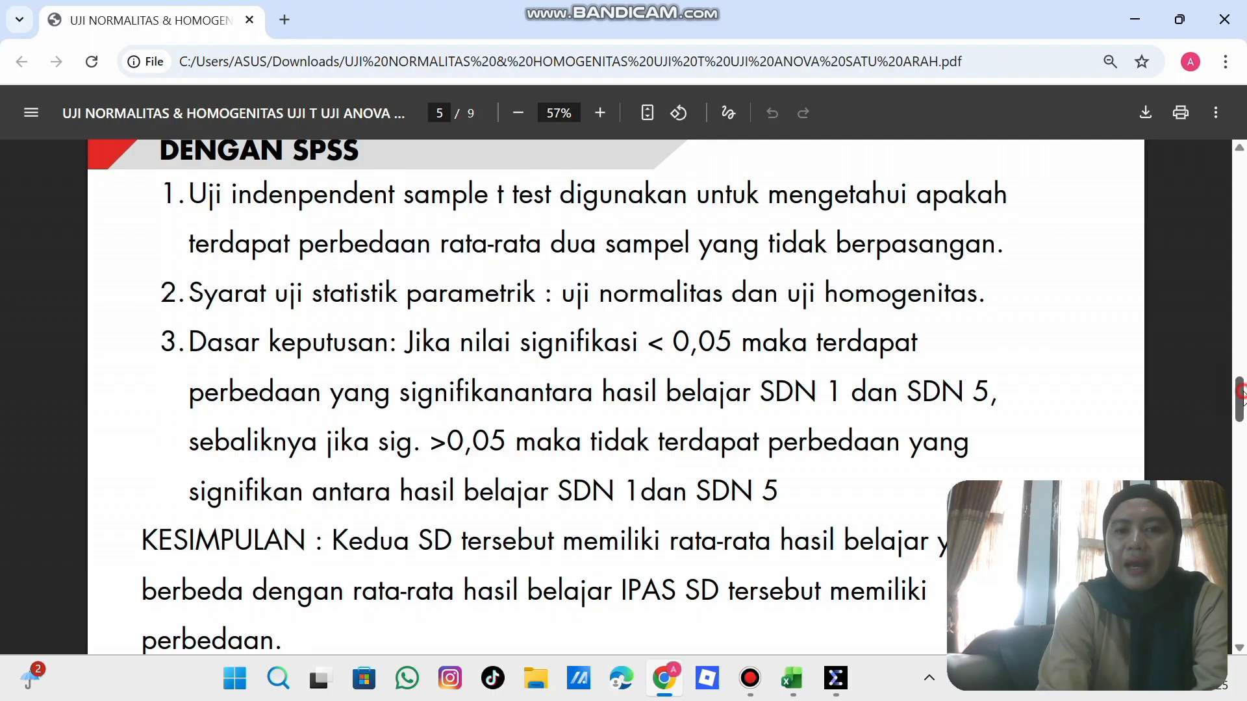
left_click_drag(1241, 393, 1242, 419)
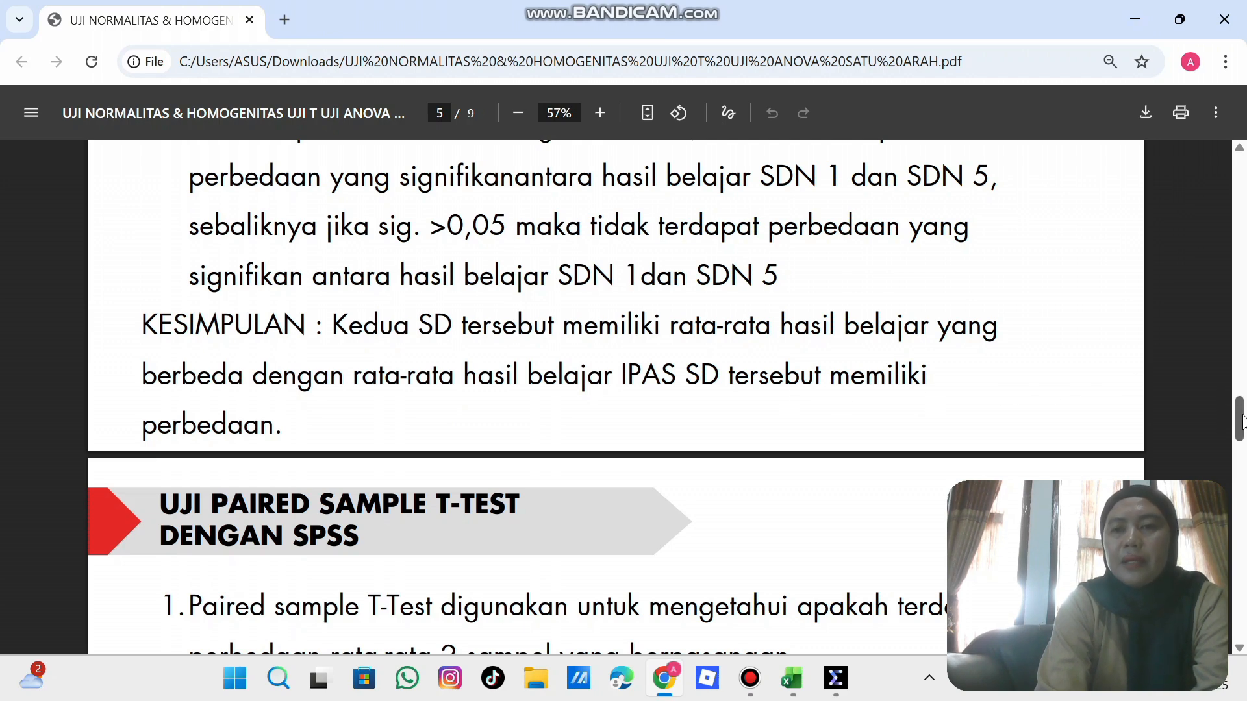
scroll(1242, 402, "up", 3)
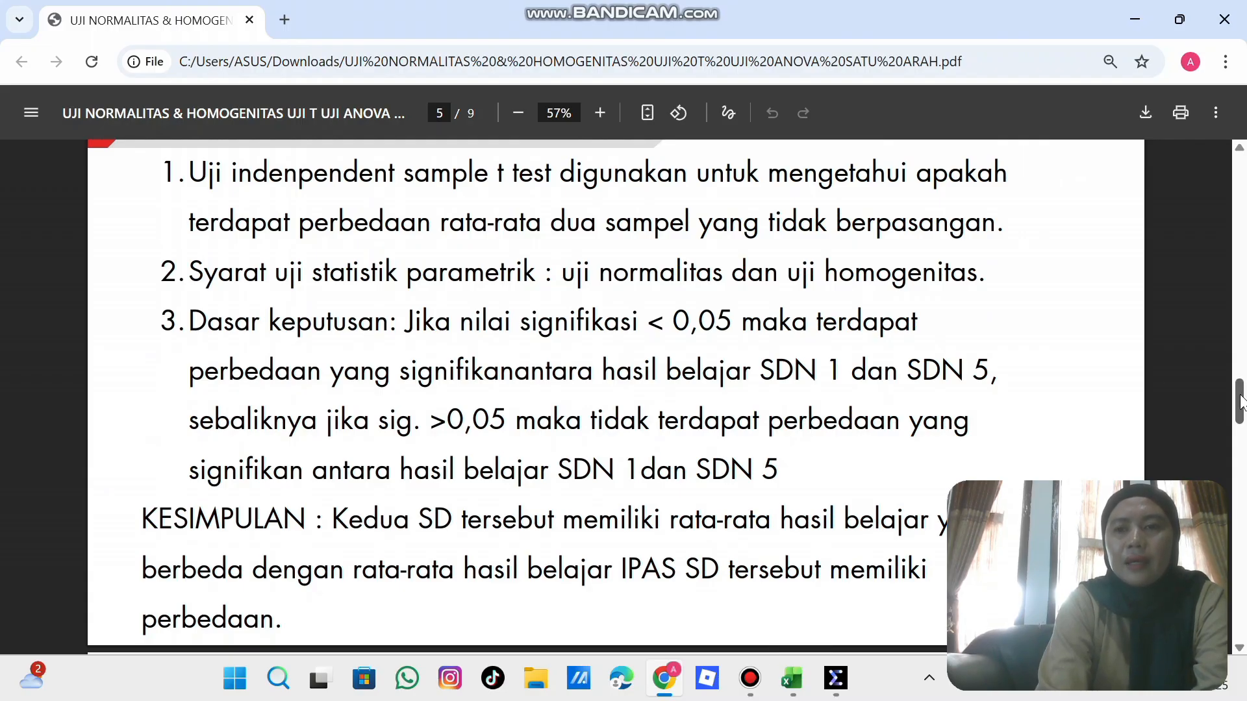
scroll(1241, 386, "up", 3)
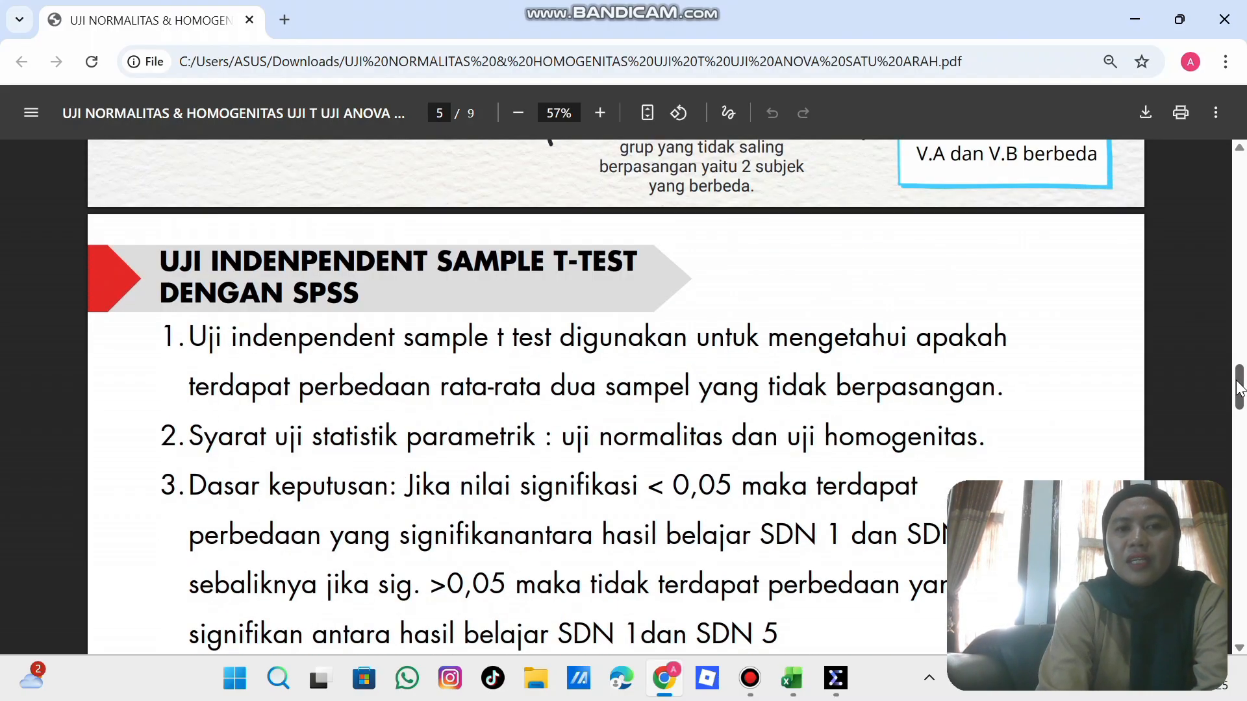
left_click_drag(1240, 389, 1241, 451)
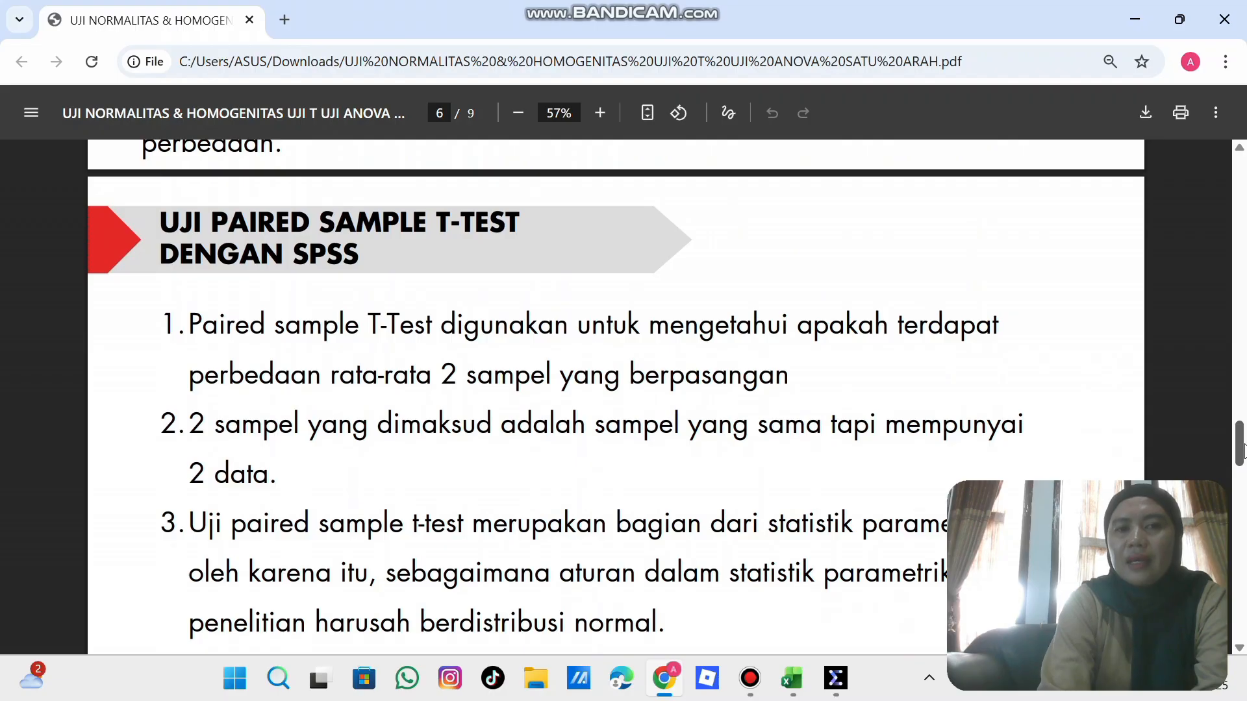
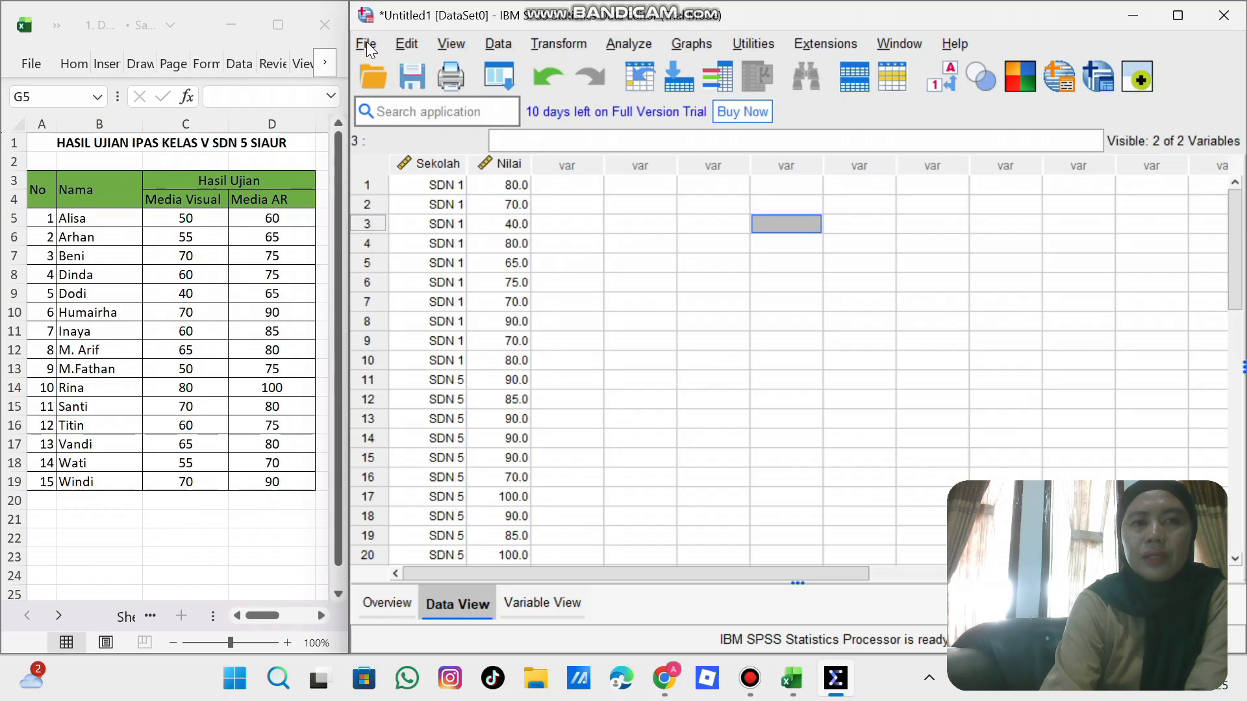
Step: Create a new empty SPSS dataset and tile its window side by side with the Excel score workbook
left_click(367, 46)
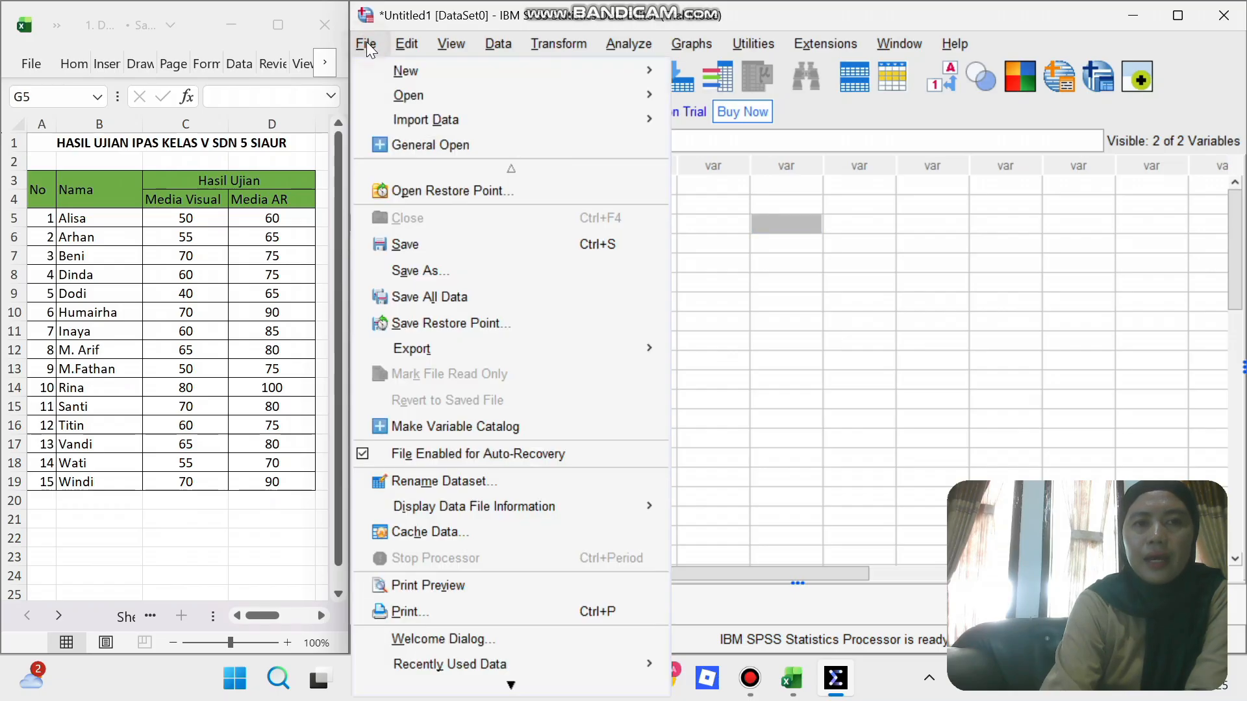
mouse_move(504, 72)
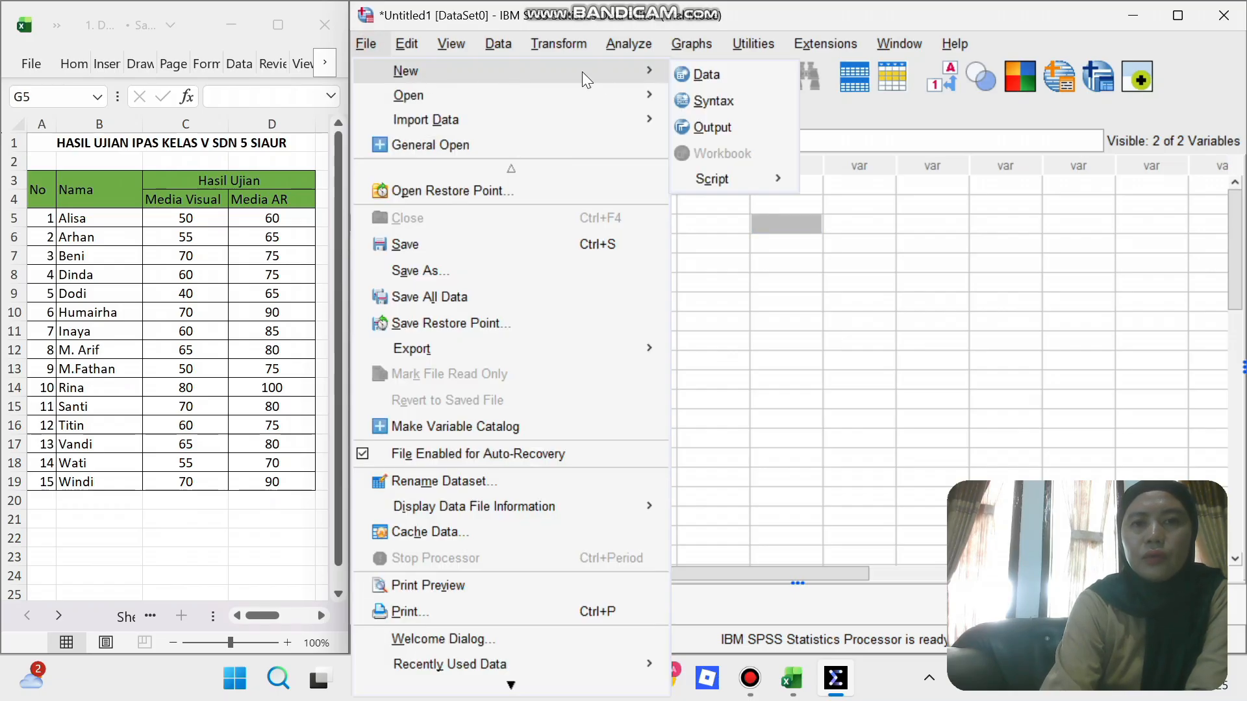
left_click(730, 77)
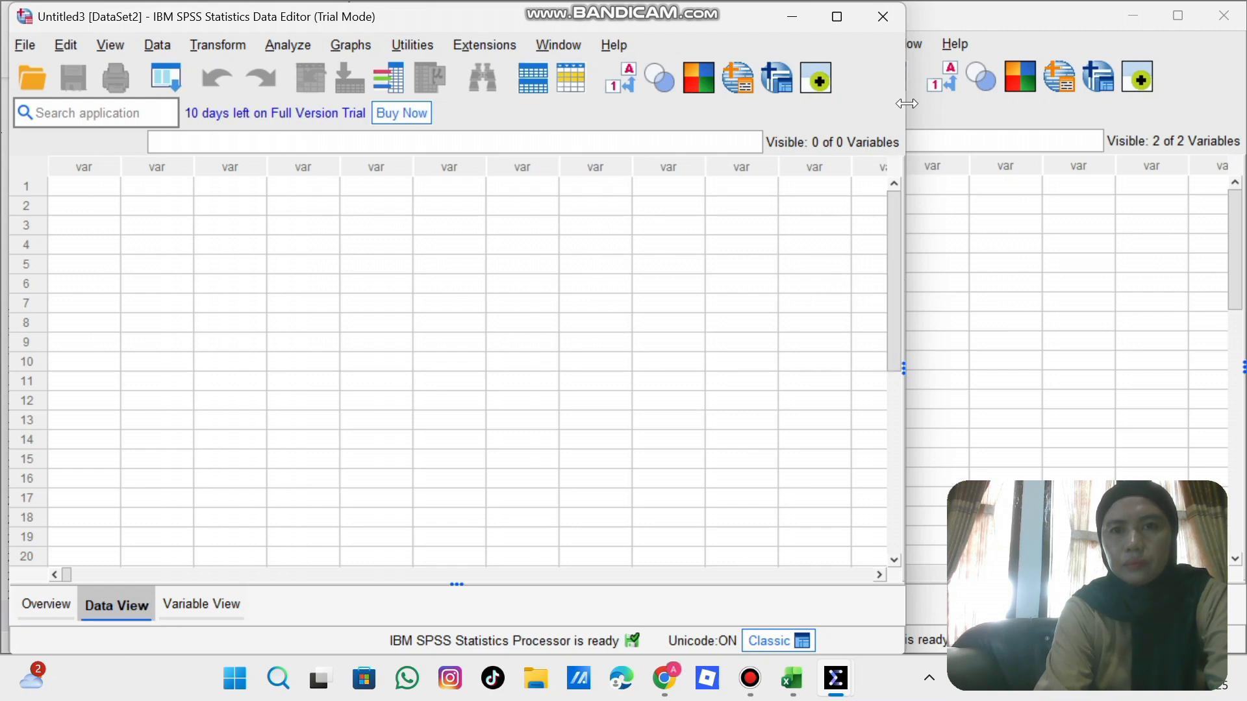
mouse_move(839, 25)
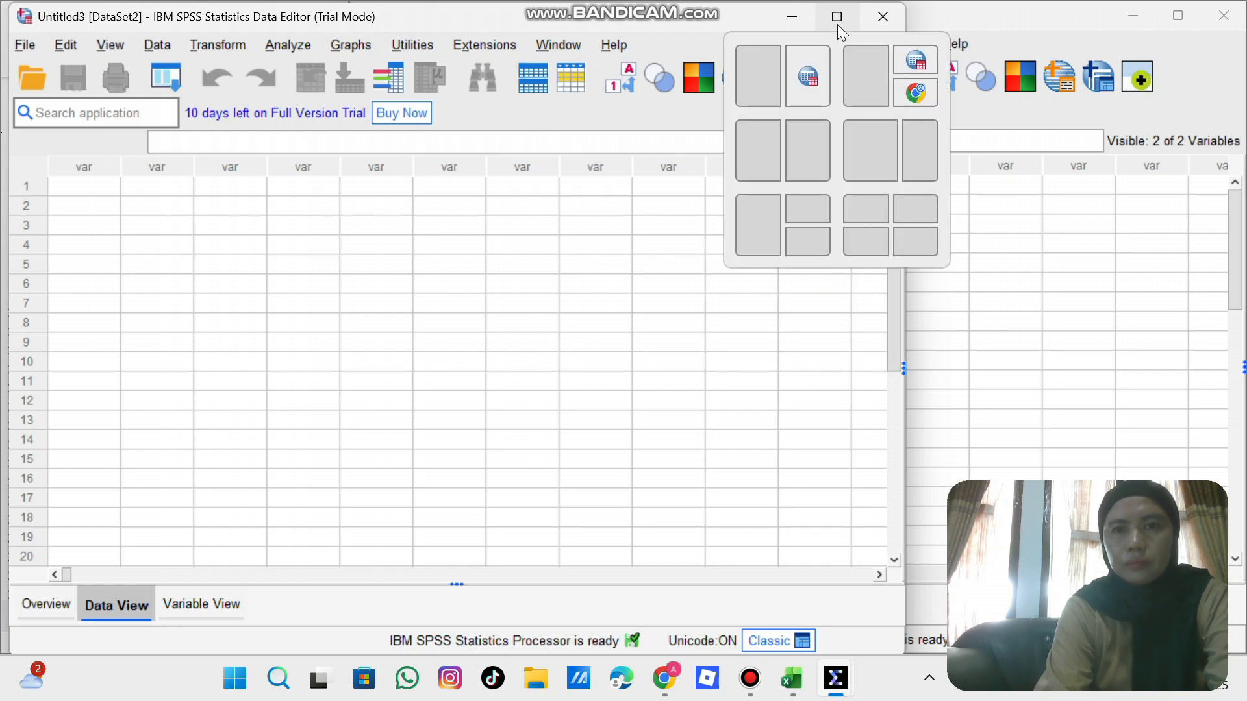
left_click(759, 149)
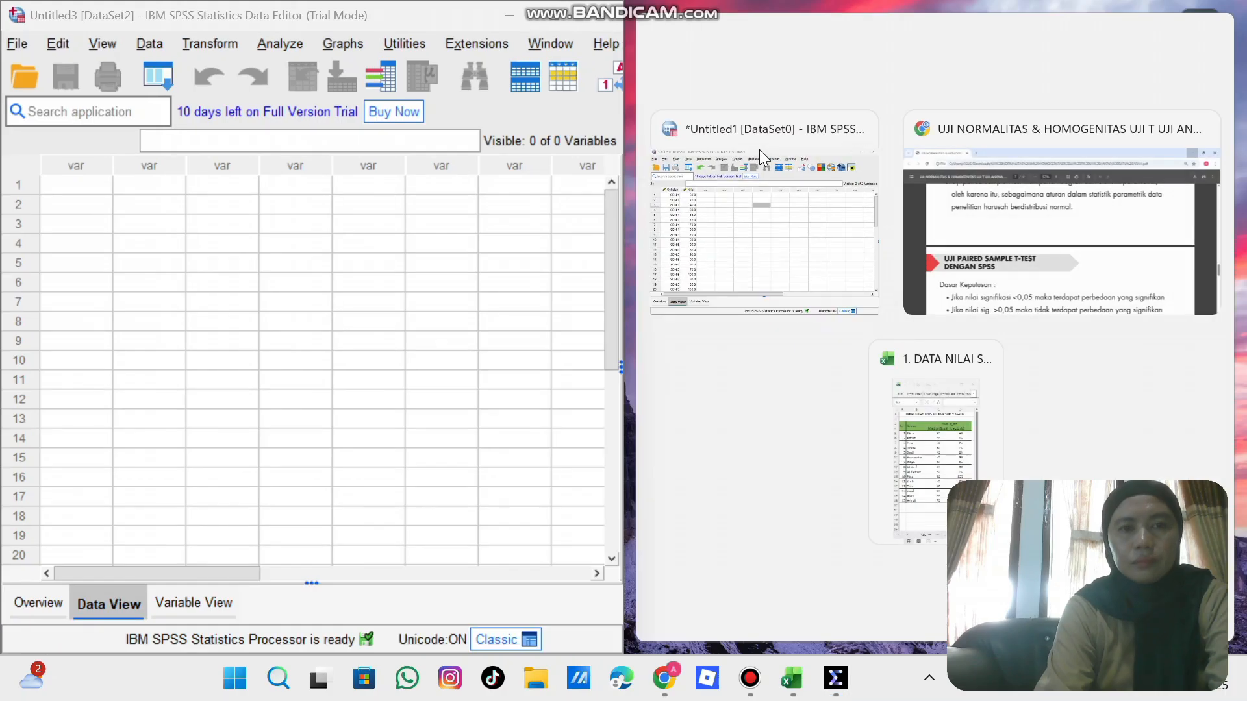
left_click(935, 463)
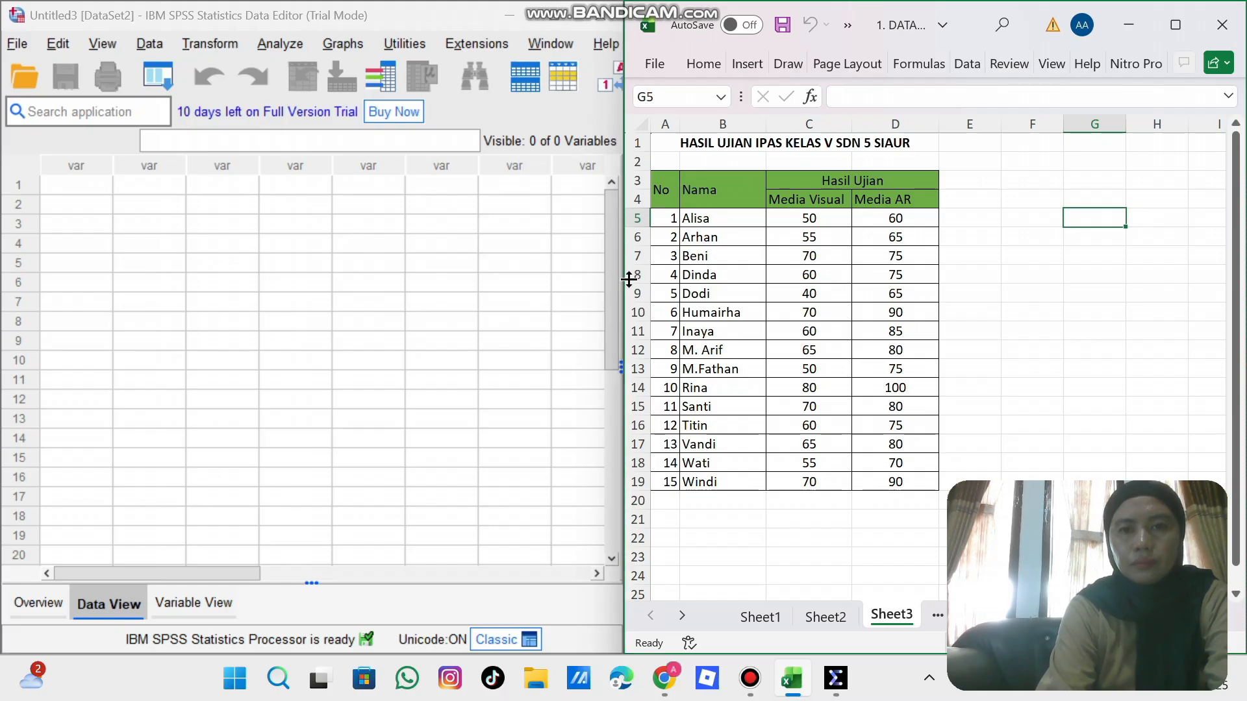
Step: Widen the SPSS window beside the Media Visual and Media AR columns in Excel, and show the new dataset's variable definitions
scroll(628, 280, "up", 3)
scroll(629, 281, "down", 1)
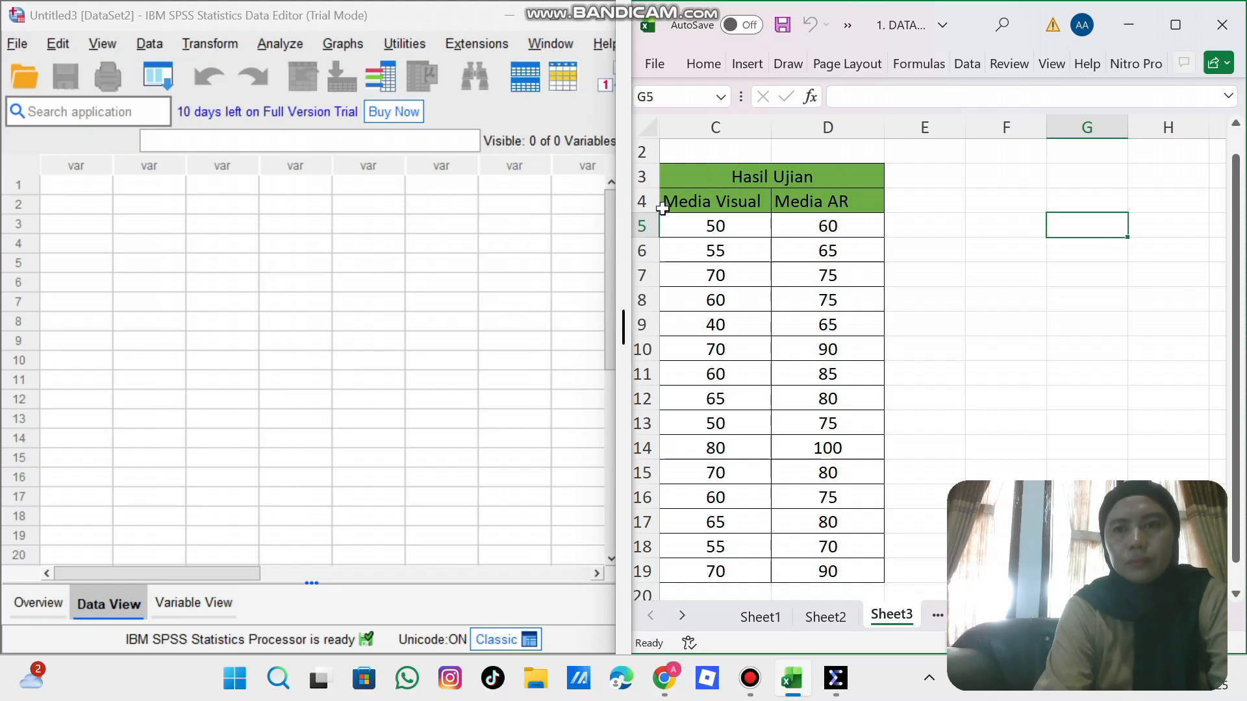
left_click_drag(619, 244, 625, 244)
left_click_drag(625, 163, 891, 158)
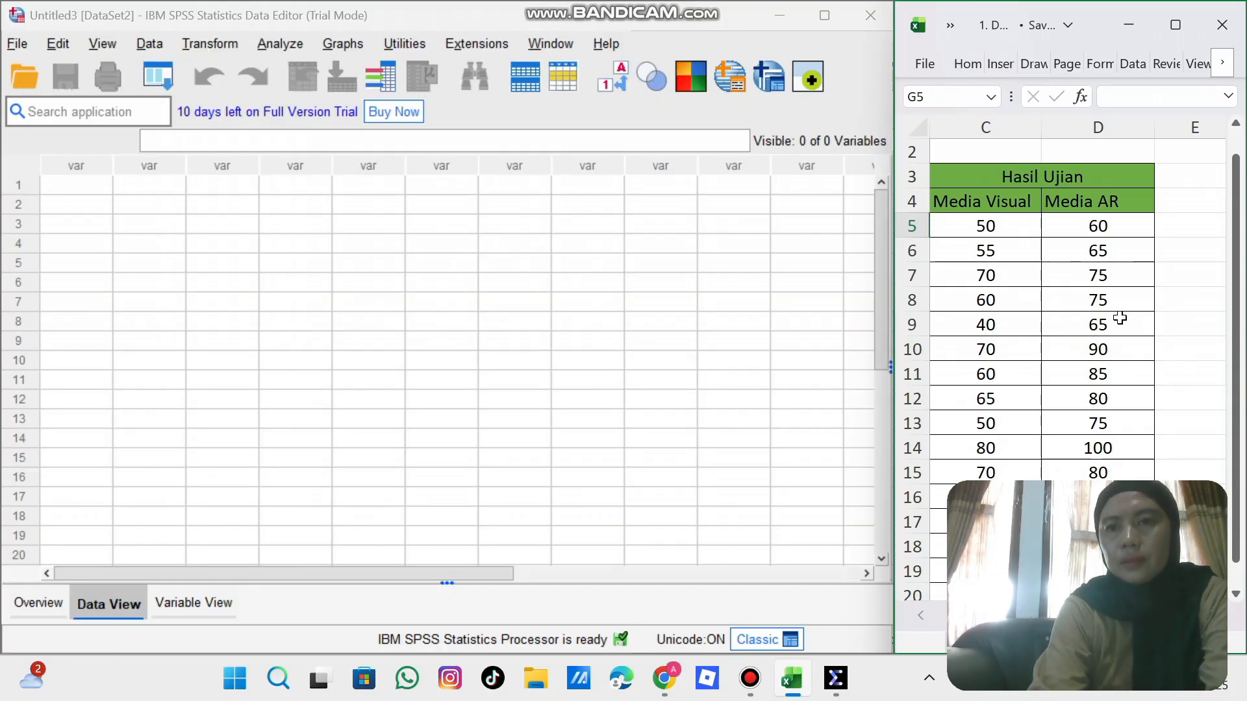
left_click(1063, 292)
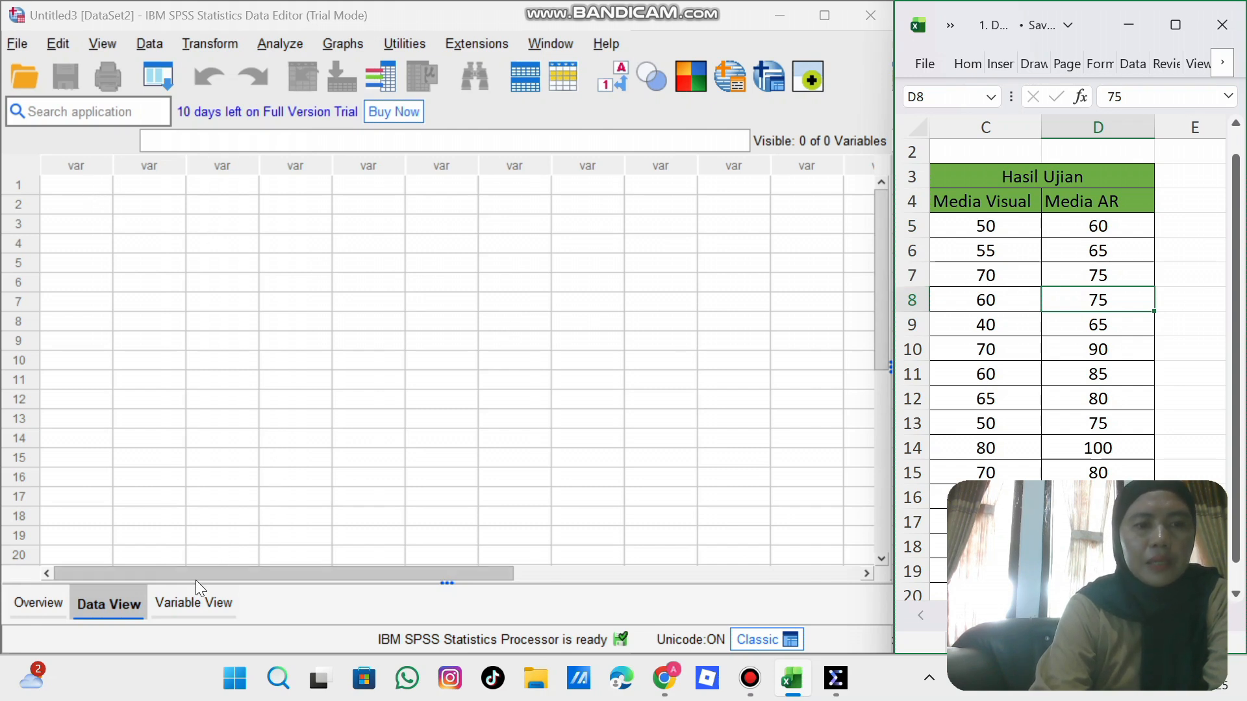
left_click(188, 601)
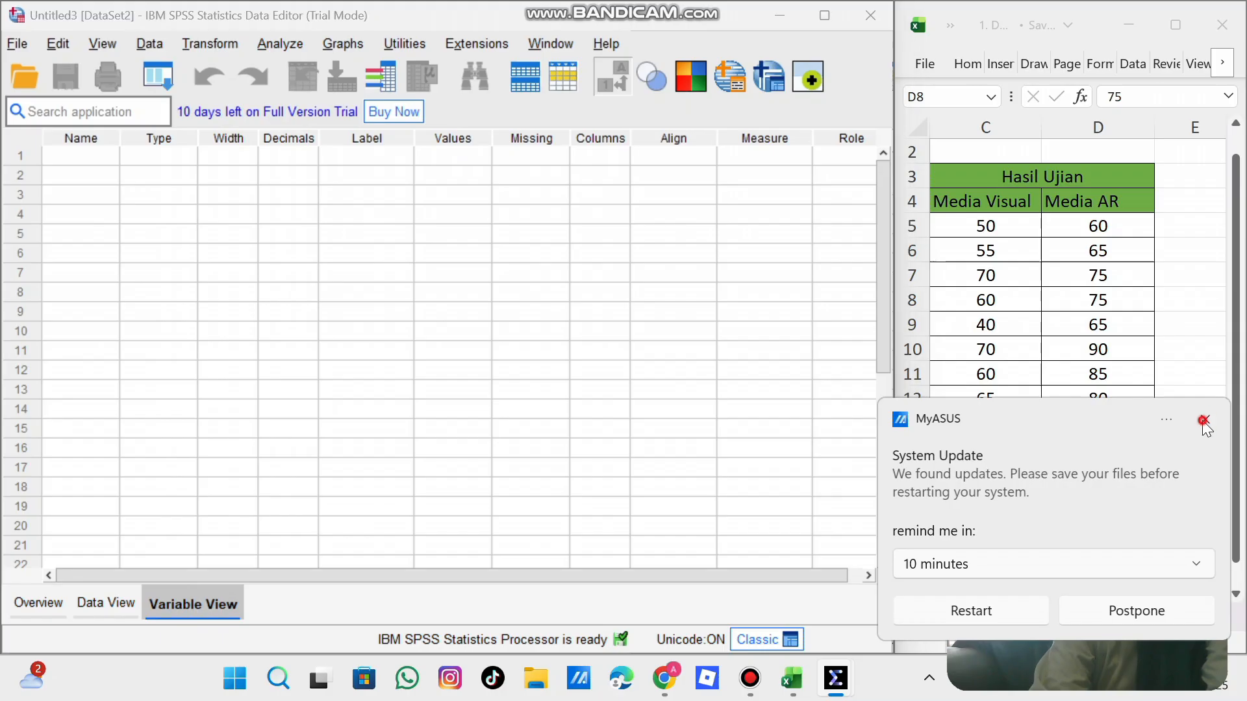
Step: Dismiss the system update notification and name the first variable Sebelum
left_click(1205, 419)
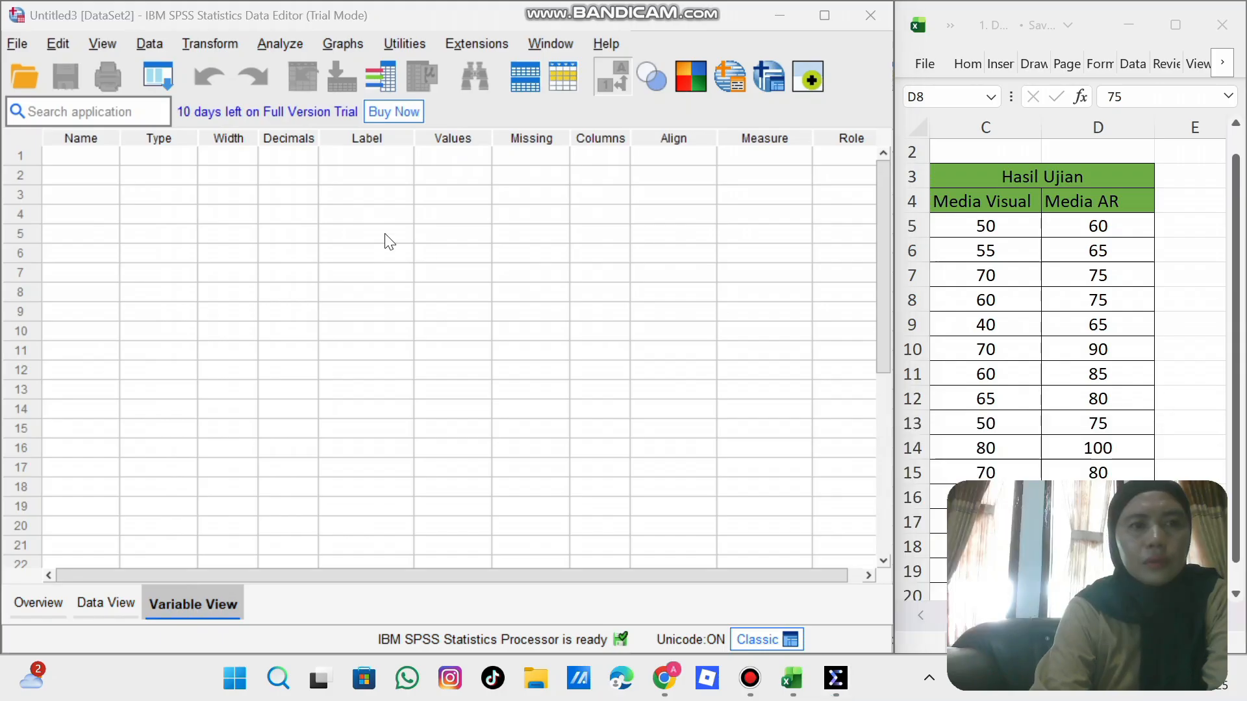
left_click(84, 154)
type("s")
key("Return")
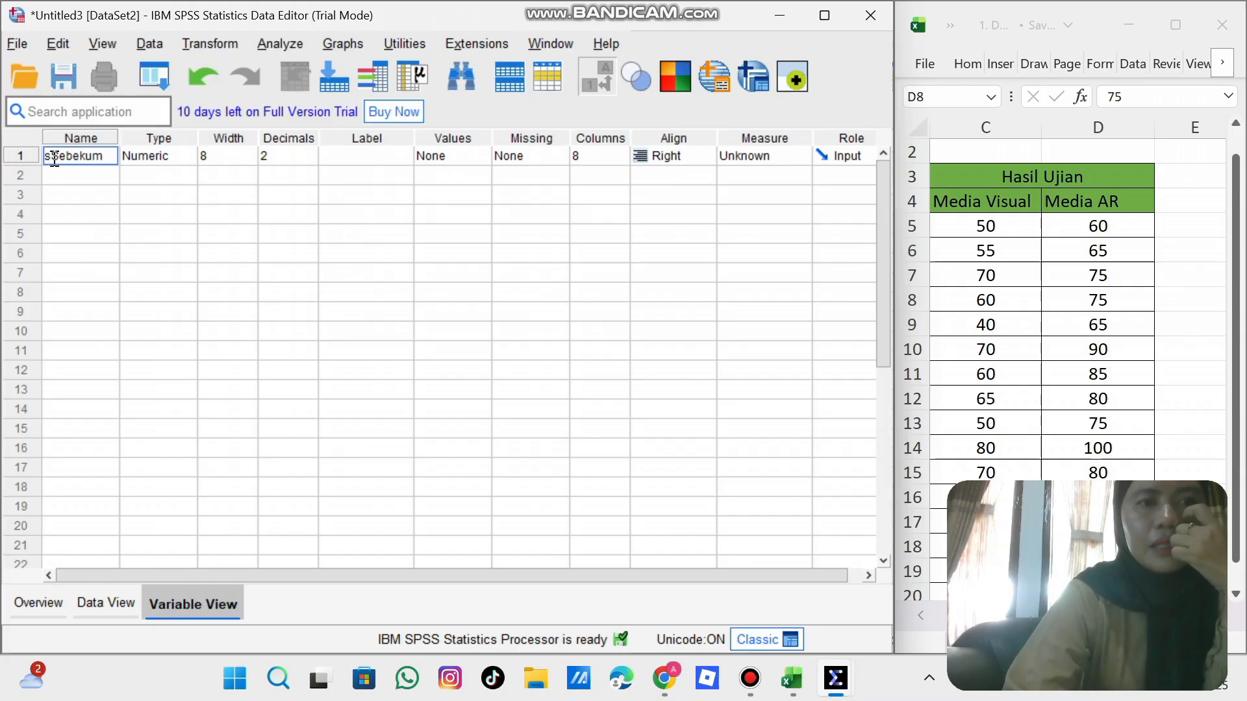
key("BackSpace")
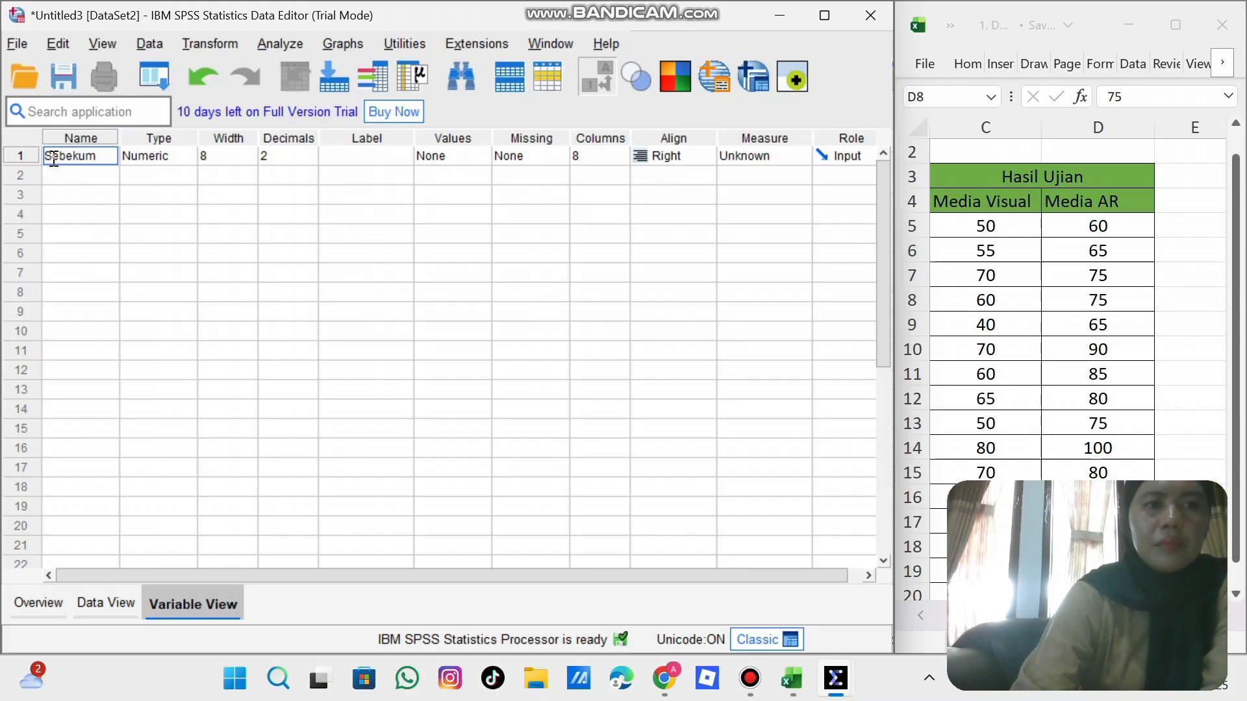
left_click(78, 157)
key("BackSpace")
type("l")
key("BackSpace")
type("l")
Step: Name the second variable Sesudah
left_click(93, 173)
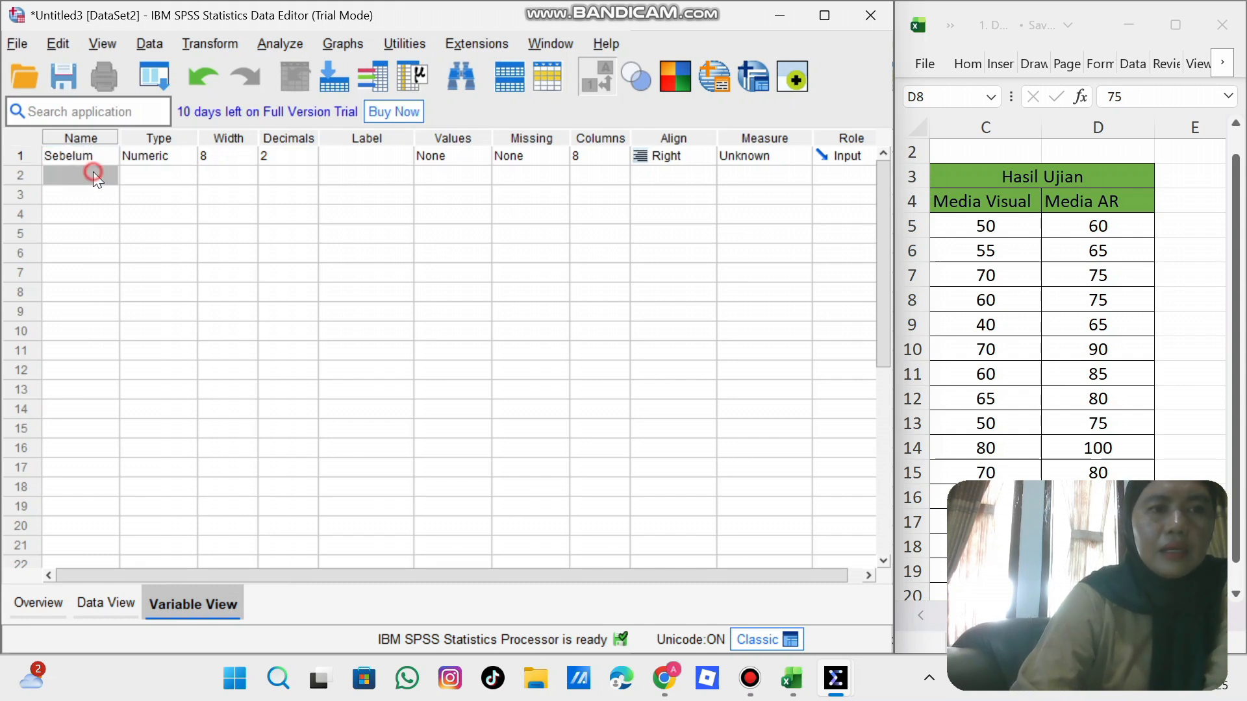
type("Se")
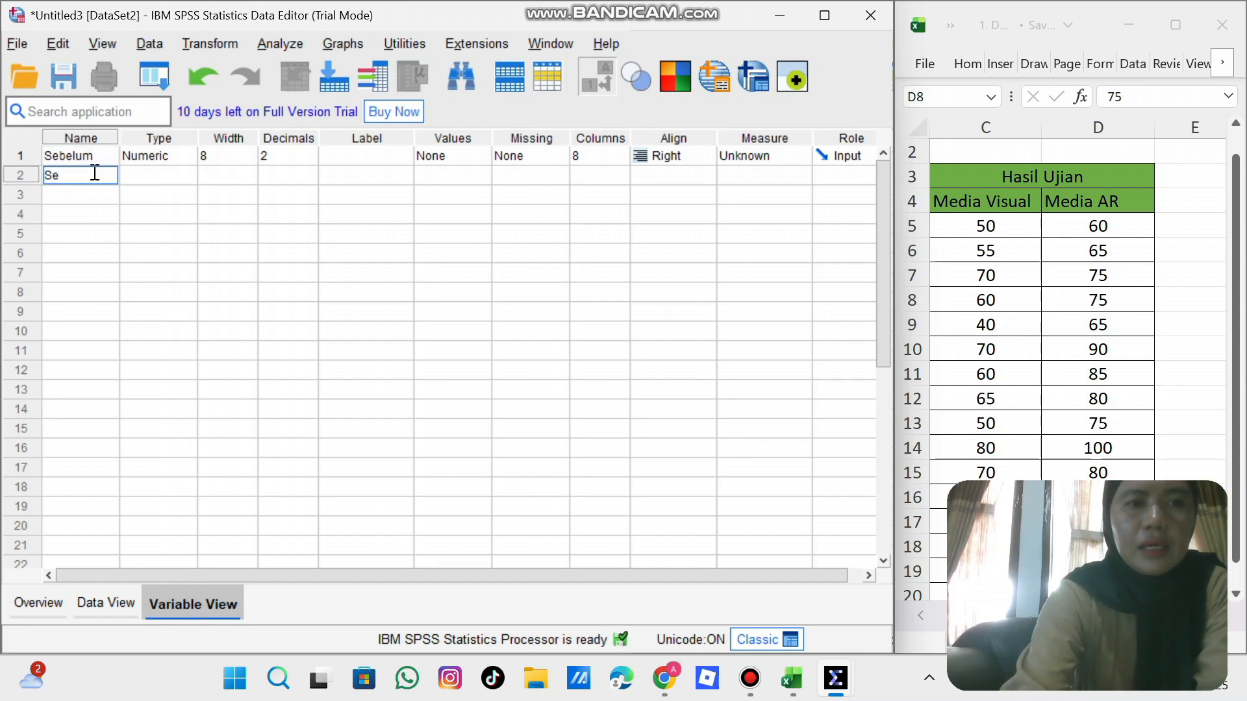
type("sudah")
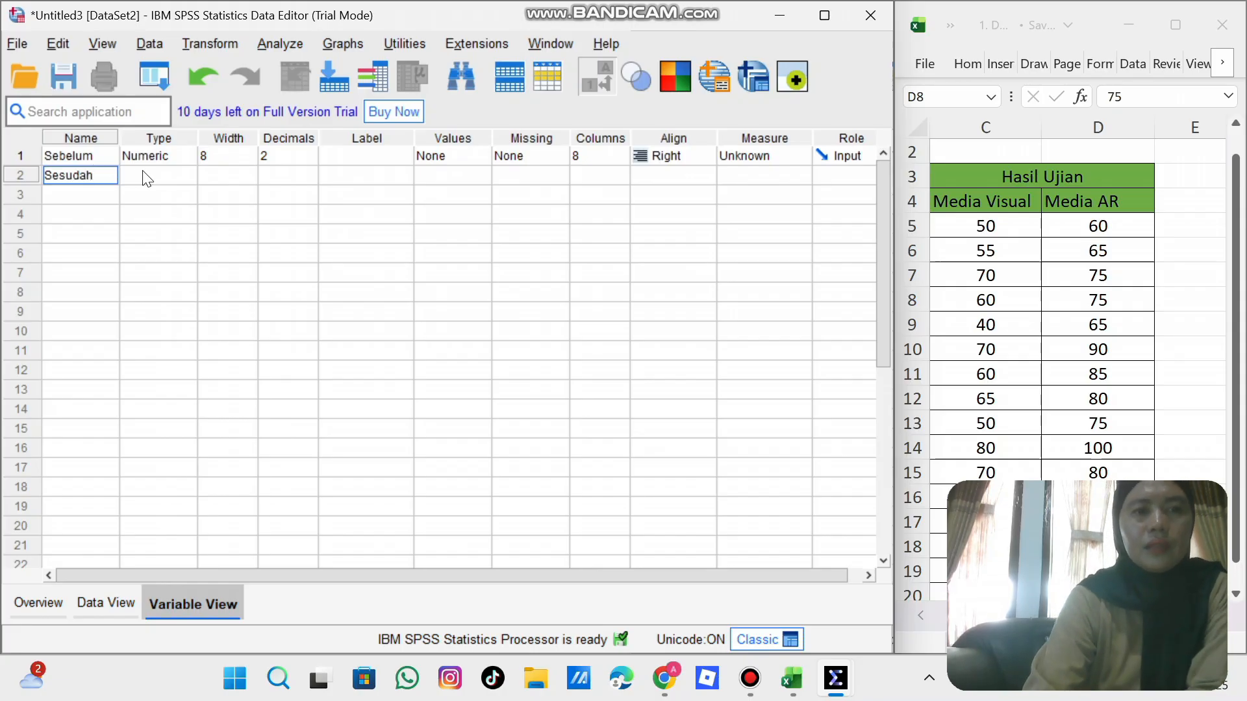
Step: Set the decimals of both Sebelum and Sesudah to 1
left_click(303, 156)
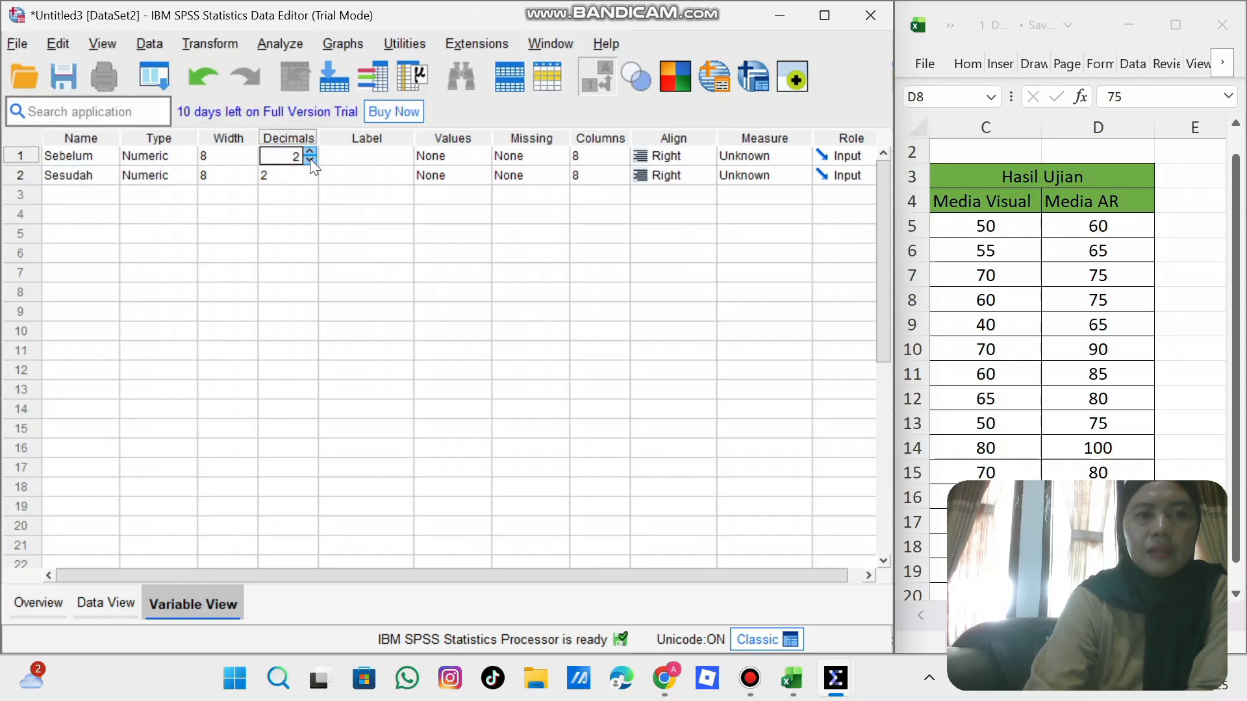
left_click(310, 160)
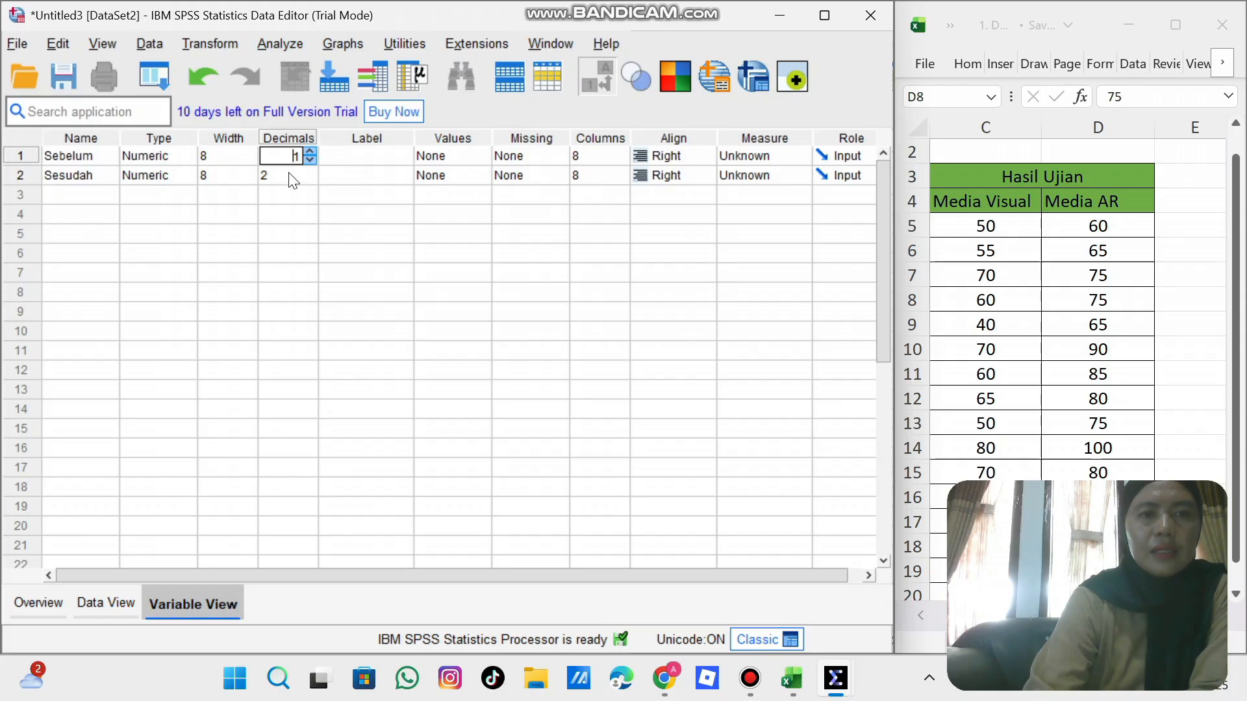
left_click(290, 175)
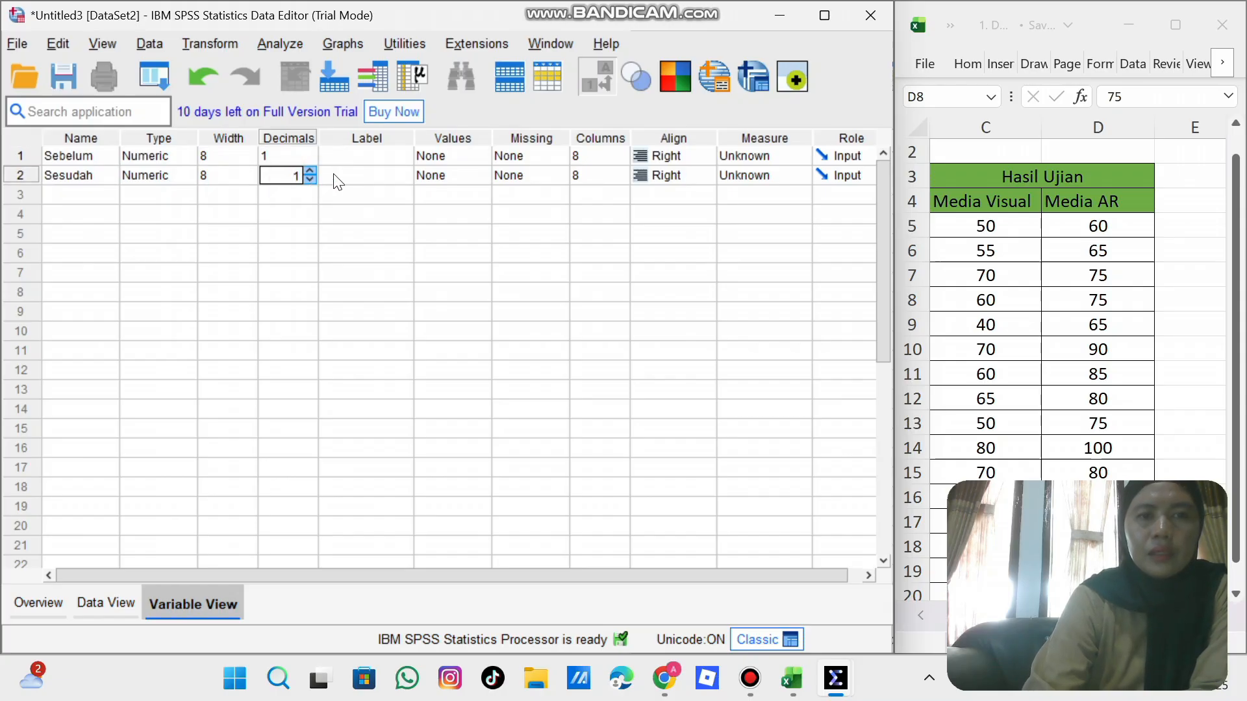
Step: Label the Sebelum variable Media Visual and the Sesudah variable Media AR
left_click(367, 174)
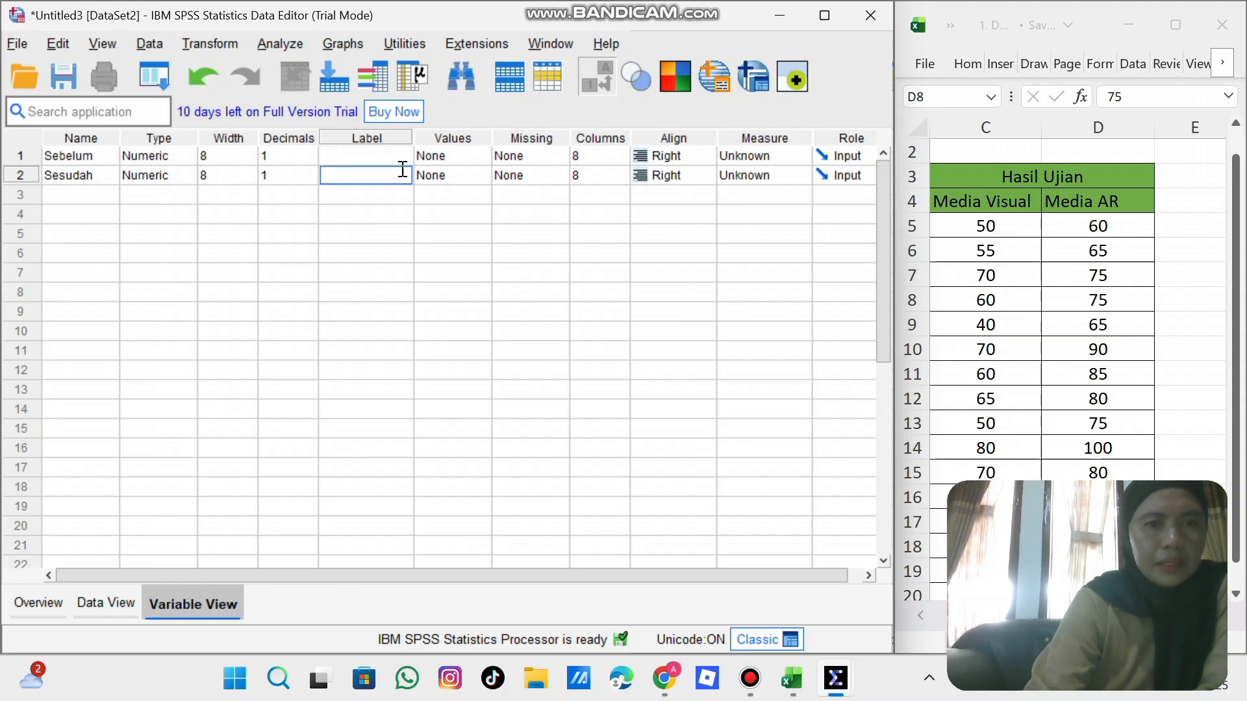
left_click(366, 157)
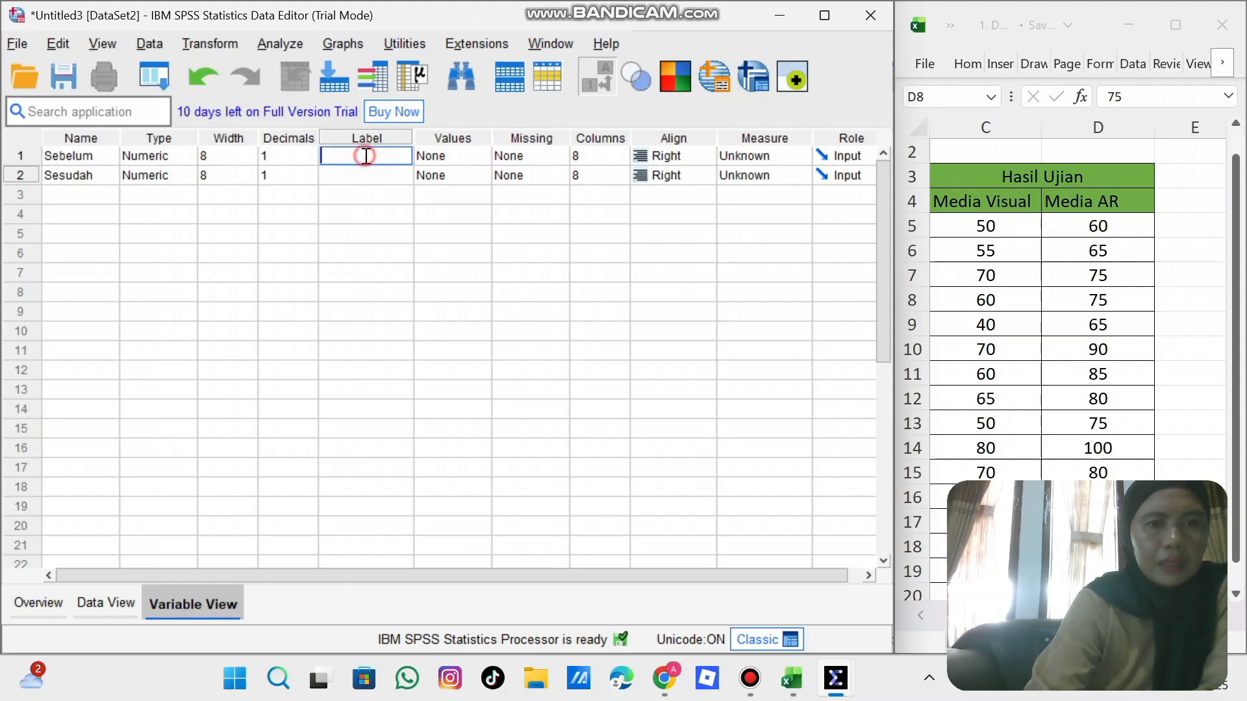
type("Media")
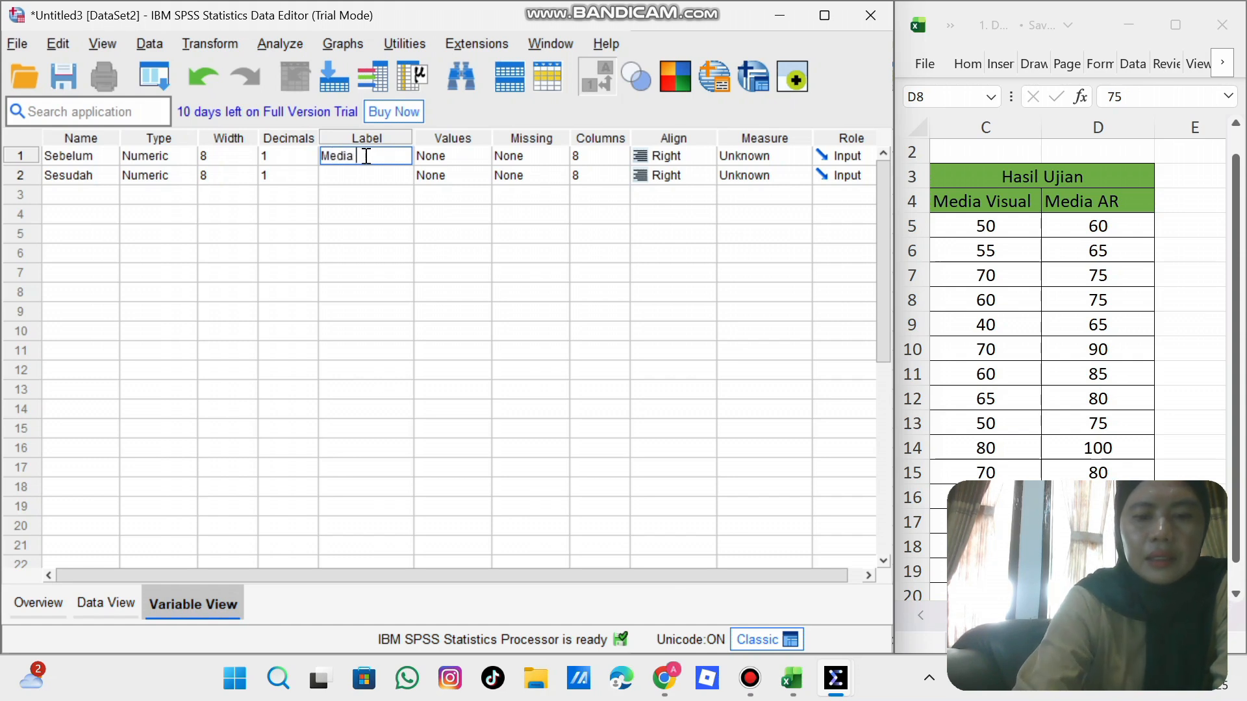
type(" Visual")
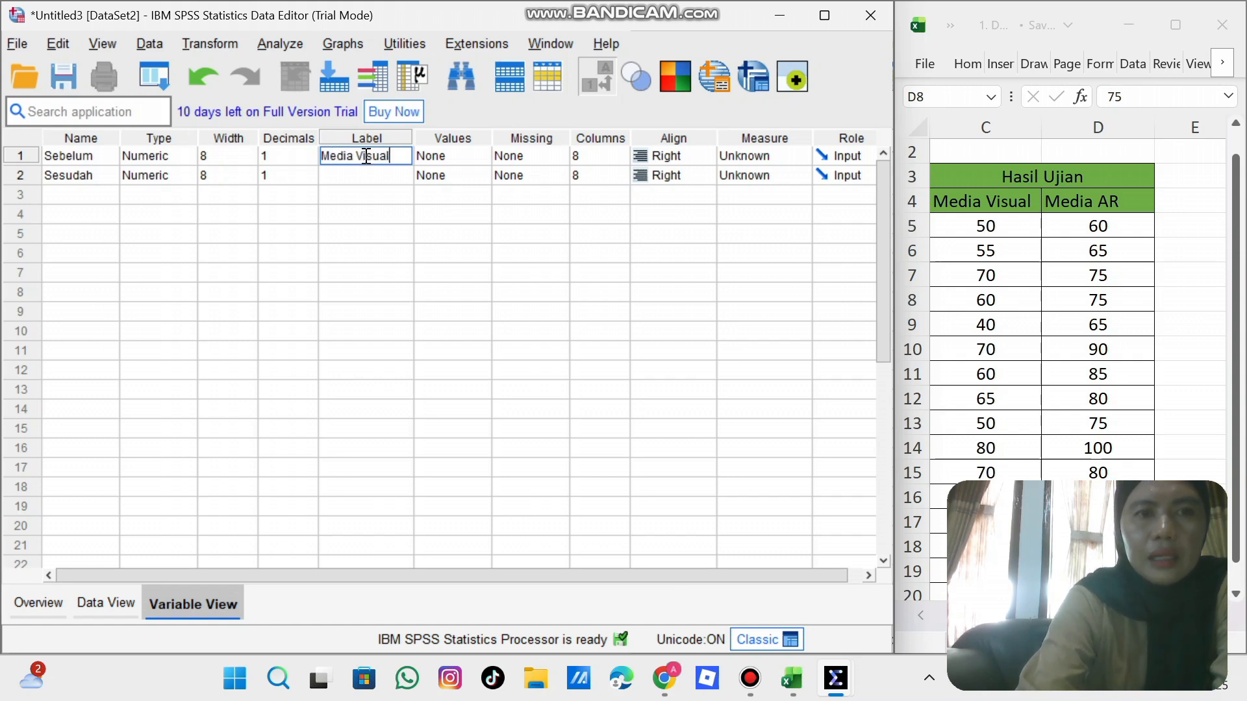
left_click(351, 173)
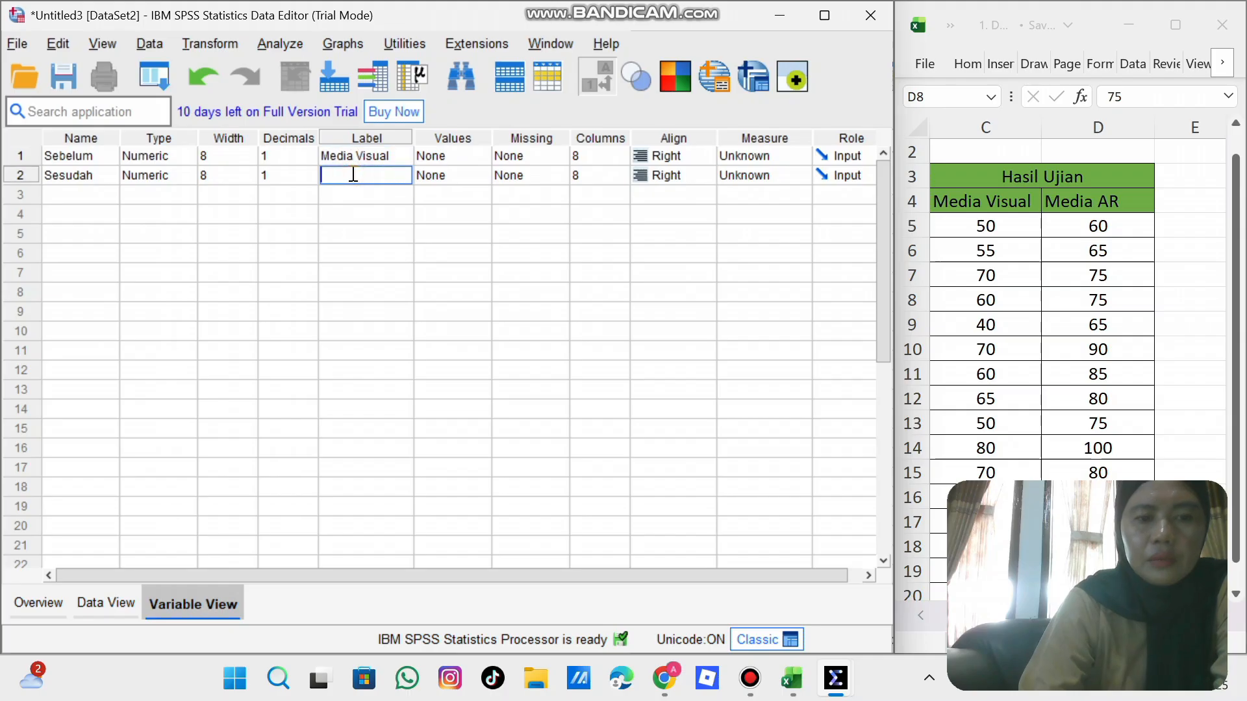
type("Media")
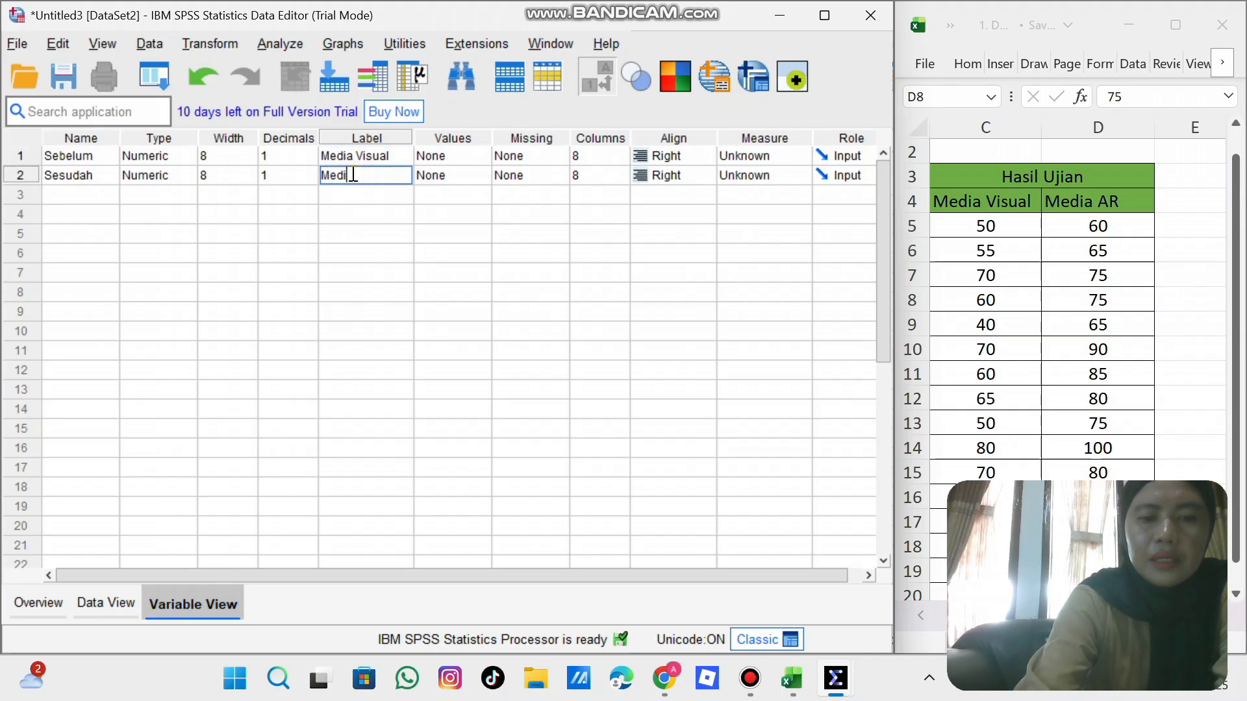
type(" AR")
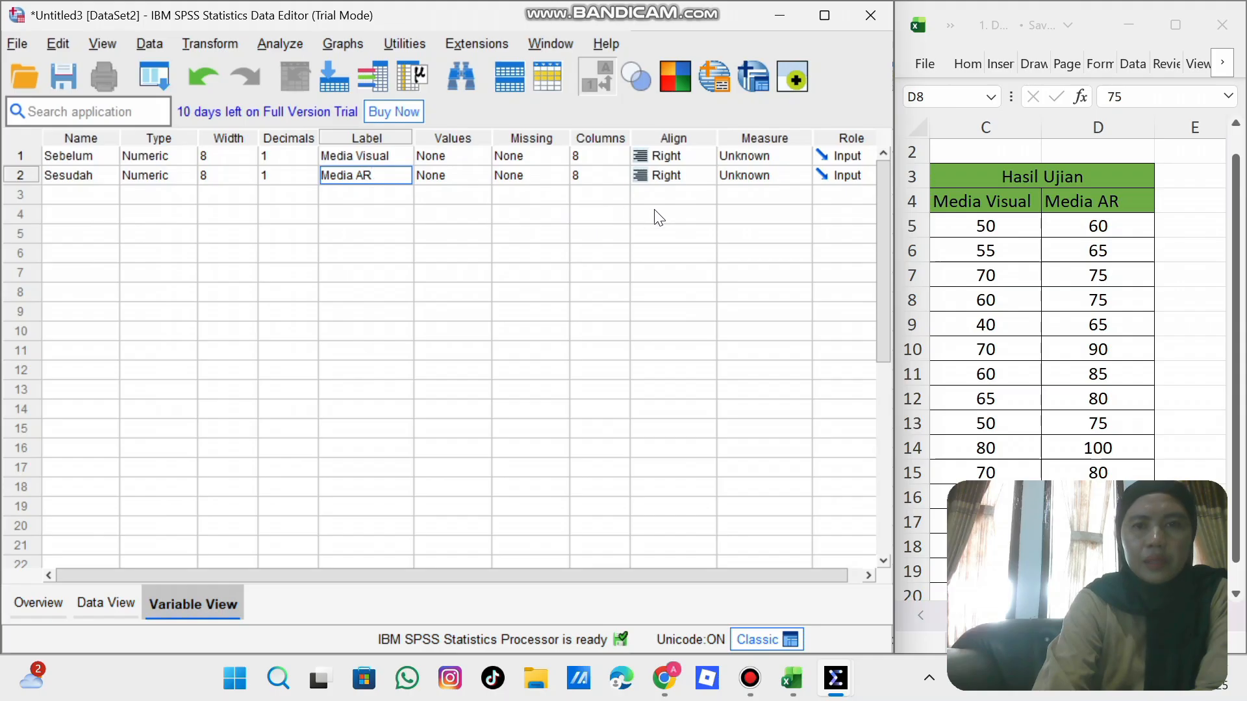
Step: Set the measurement level of both Sebelum and Sesudah to Scale
left_click(764, 157)
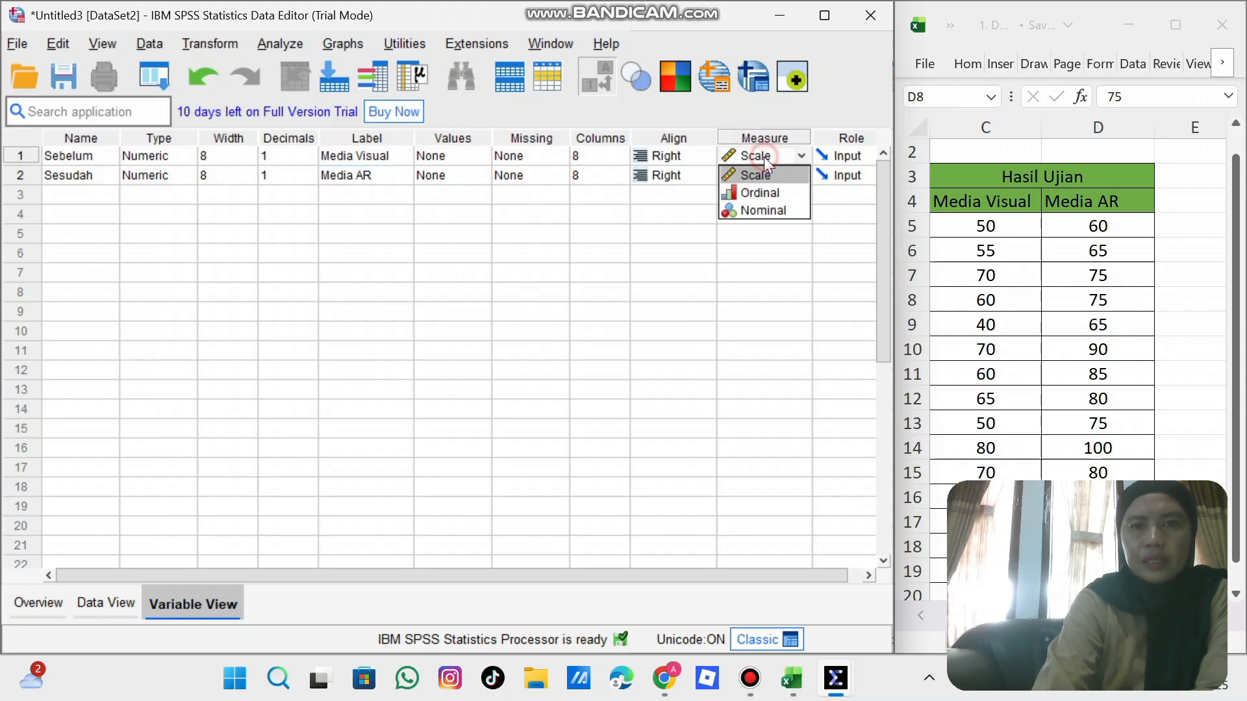
left_click(764, 174)
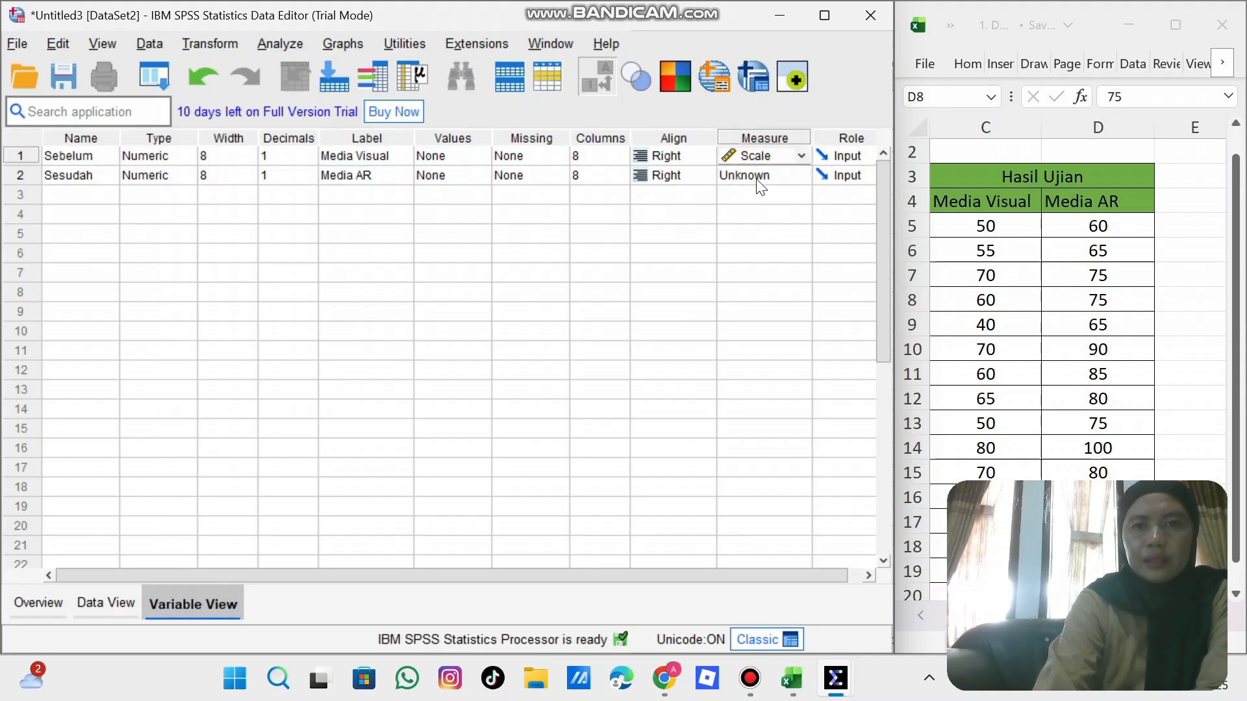
left_click(761, 187)
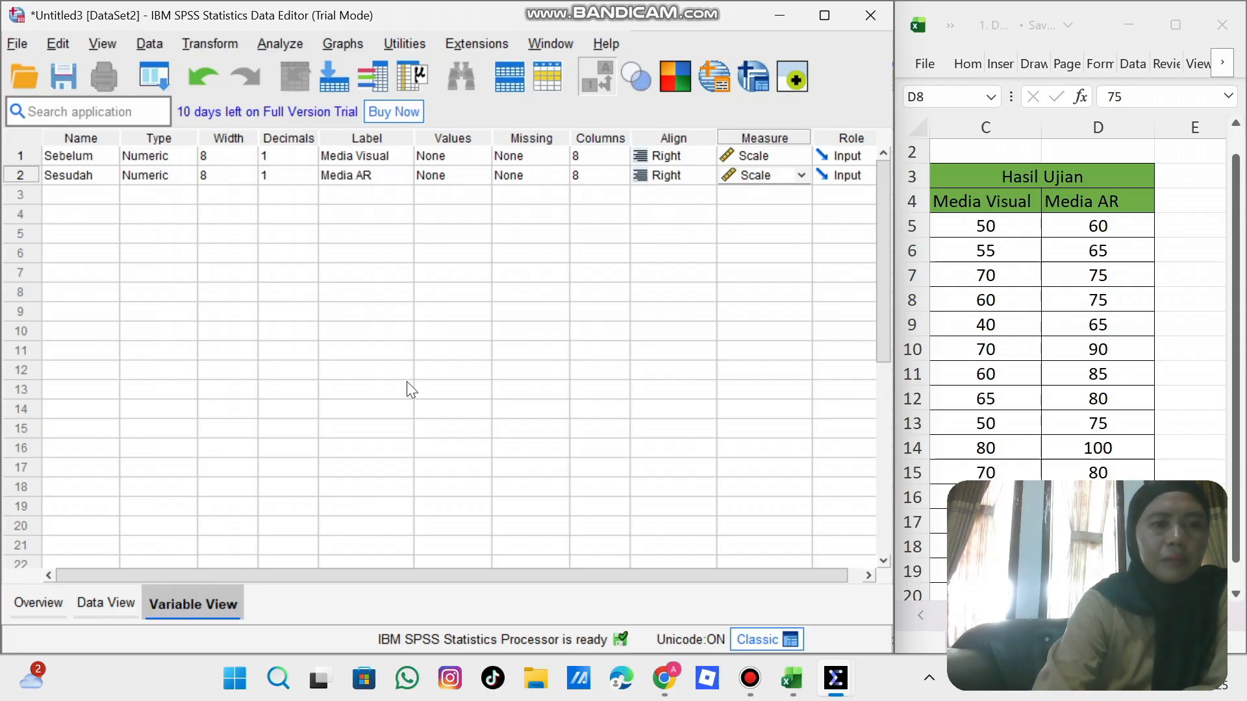
Step: Show the dataset's data grid and widen the Sebelum and Sesudah columns so their names fit on one line
left_click(101, 607)
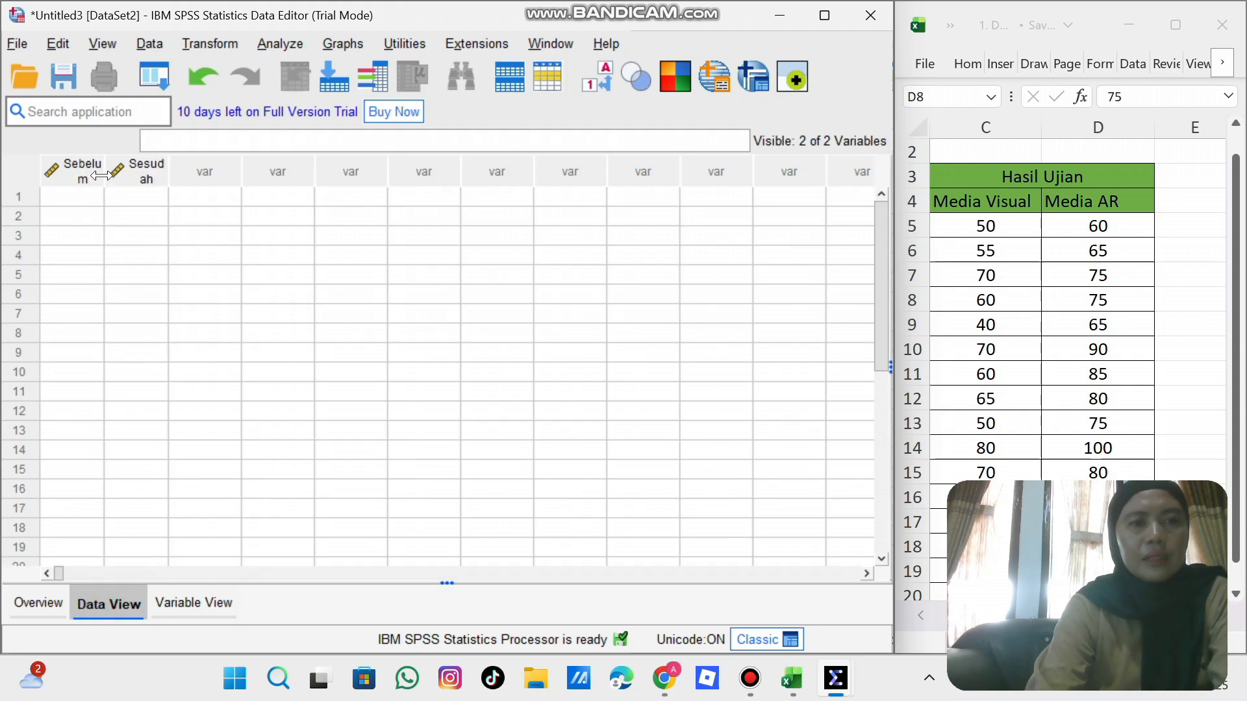
left_click_drag(99, 173, 203, 170)
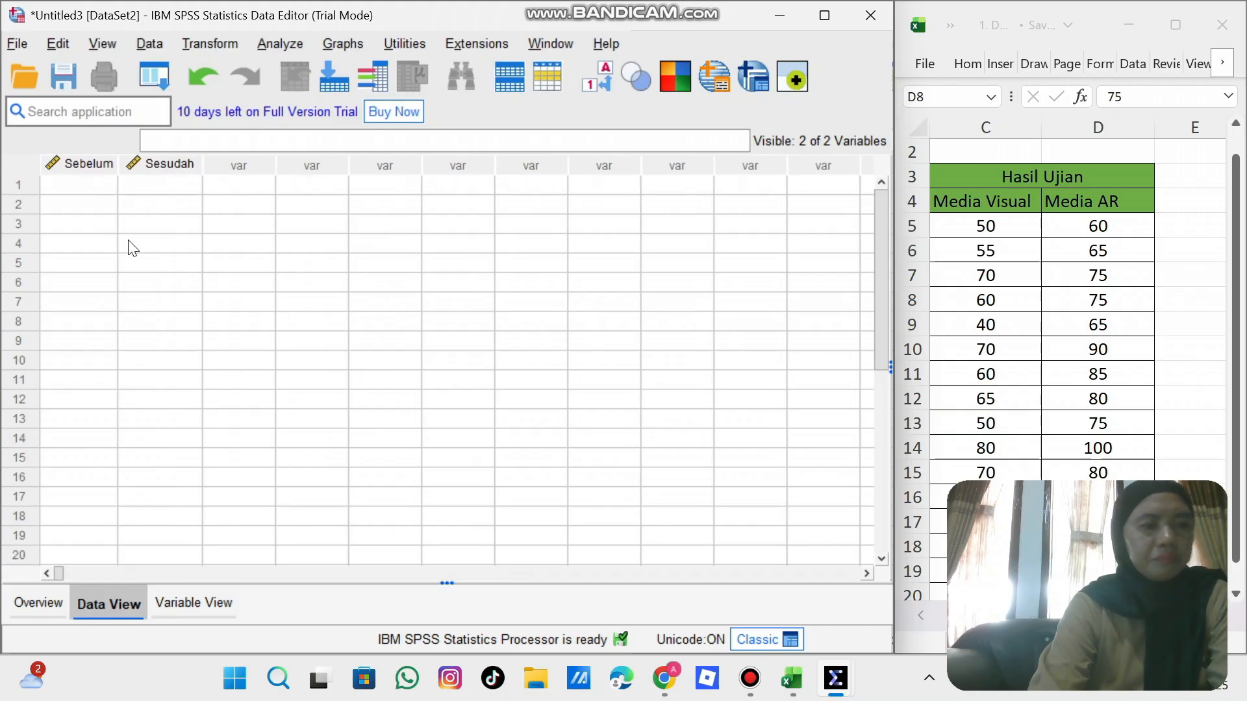
left_click(101, 186)
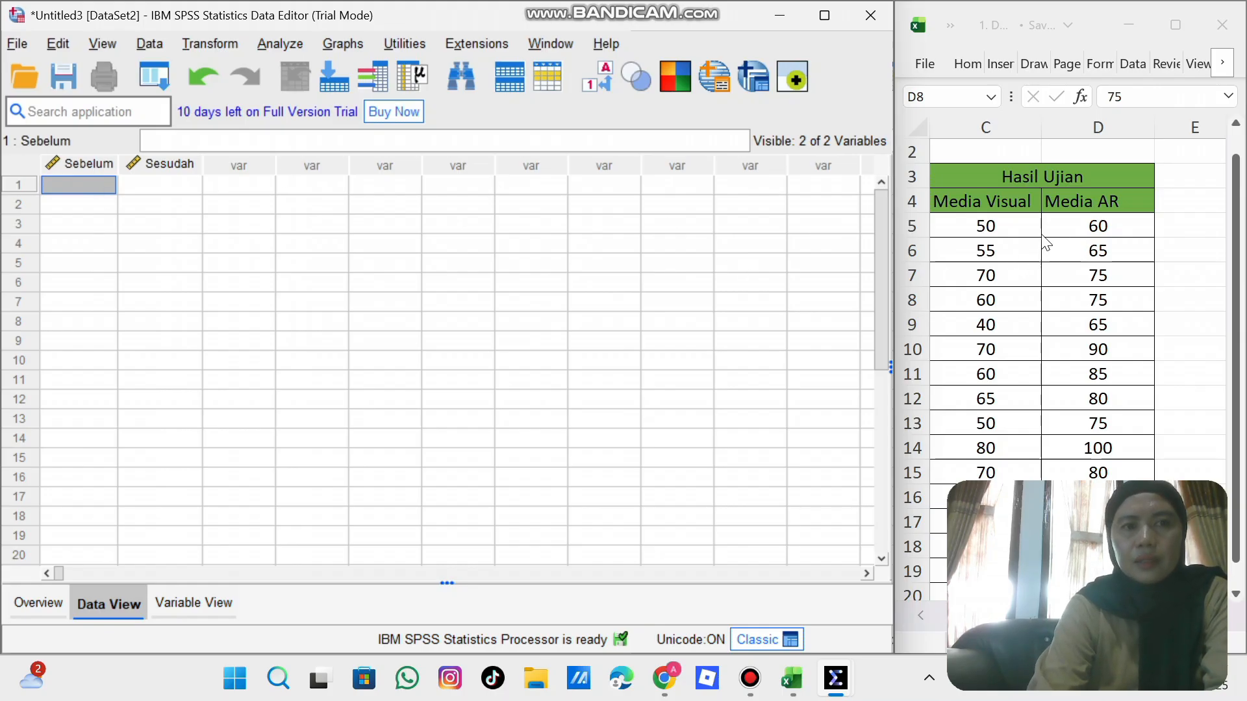
Step: Copy the Media Visual scores in C5:C19 of the Excel workbook into the Sebelum column, starting at case 1
left_click(1004, 227)
left_click_drag(1005, 227, 997, 305)
key("ctrl+c")
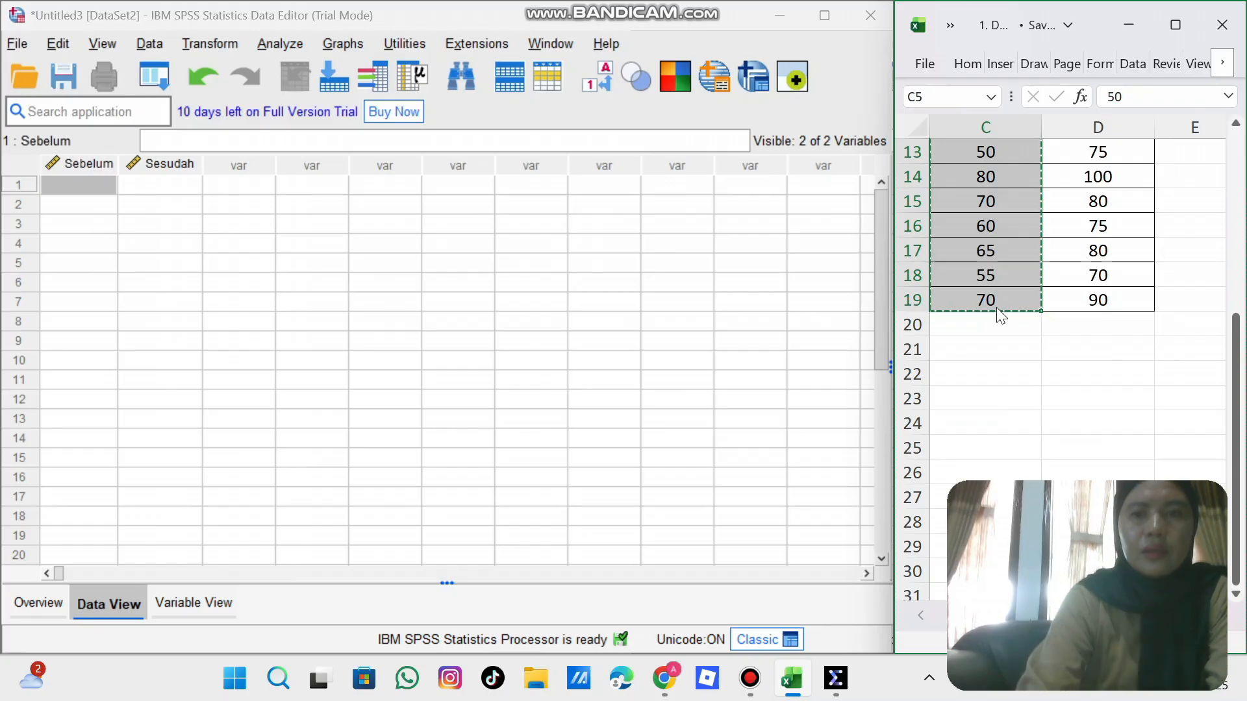
left_click(98, 187)
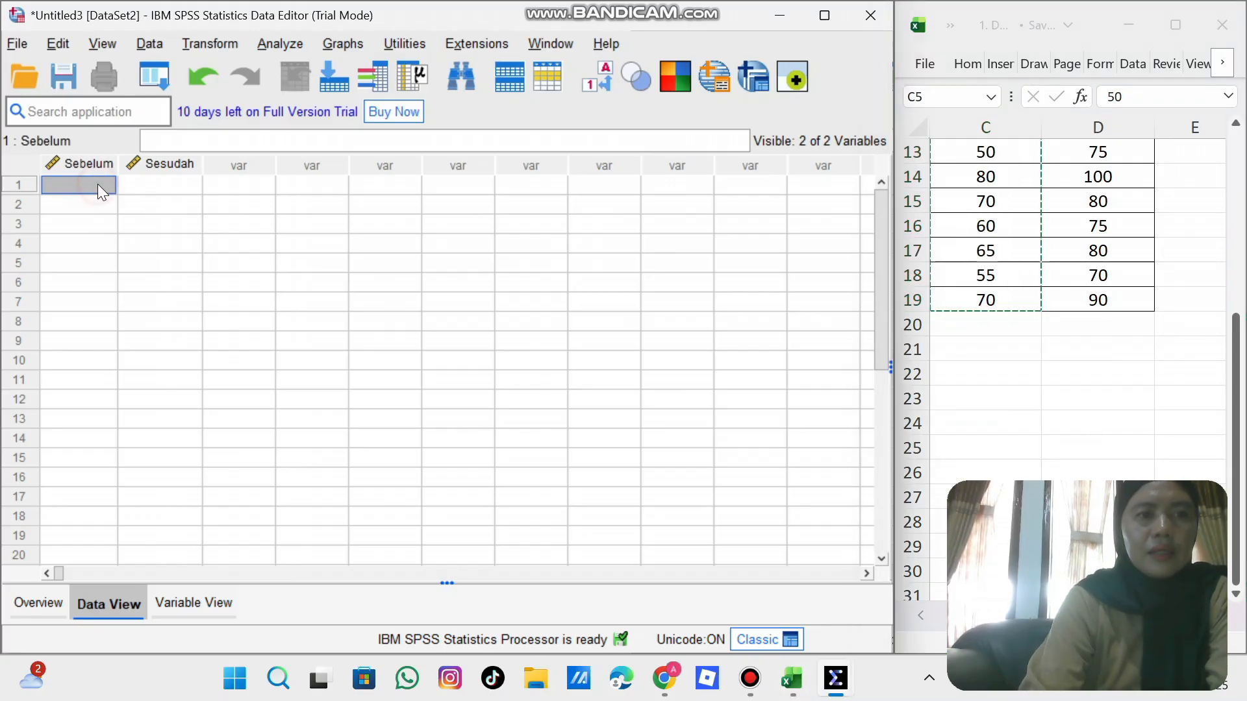
key("ctrl+v")
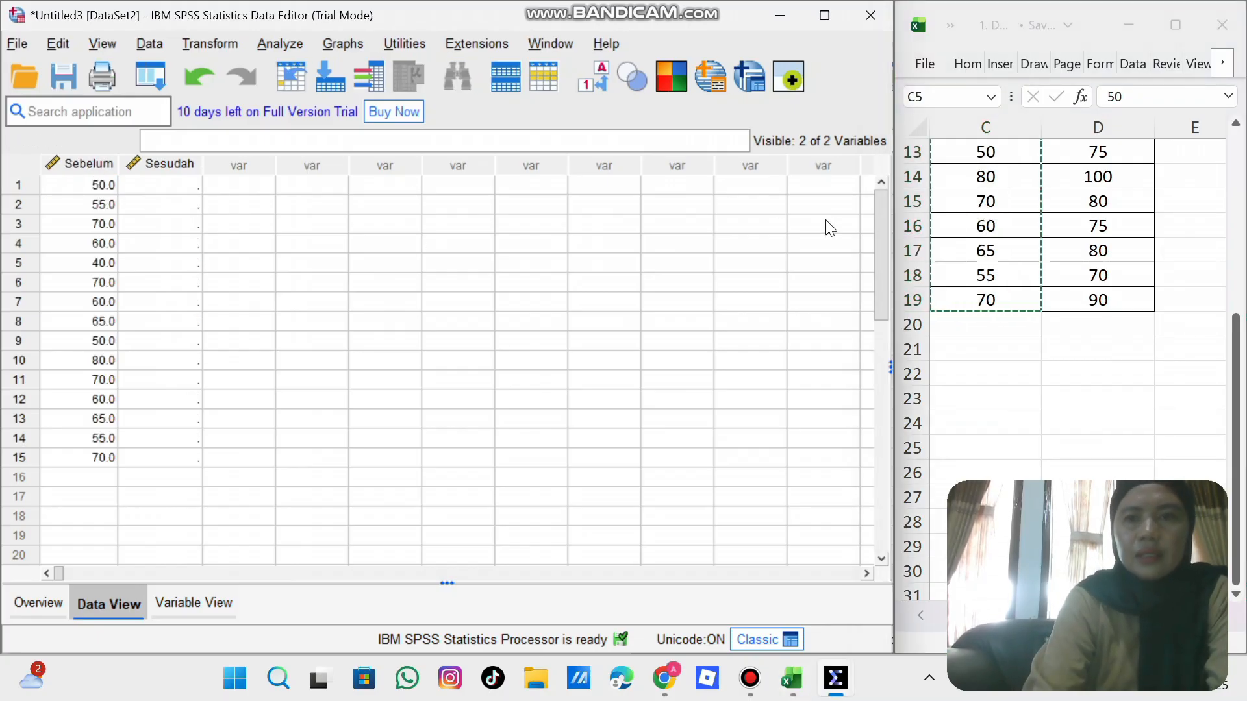
Step: Copy the Media AR scores in D5:D19 of the Excel workbook into the Sesudah column, starting at case 1
left_click(1234, 349)
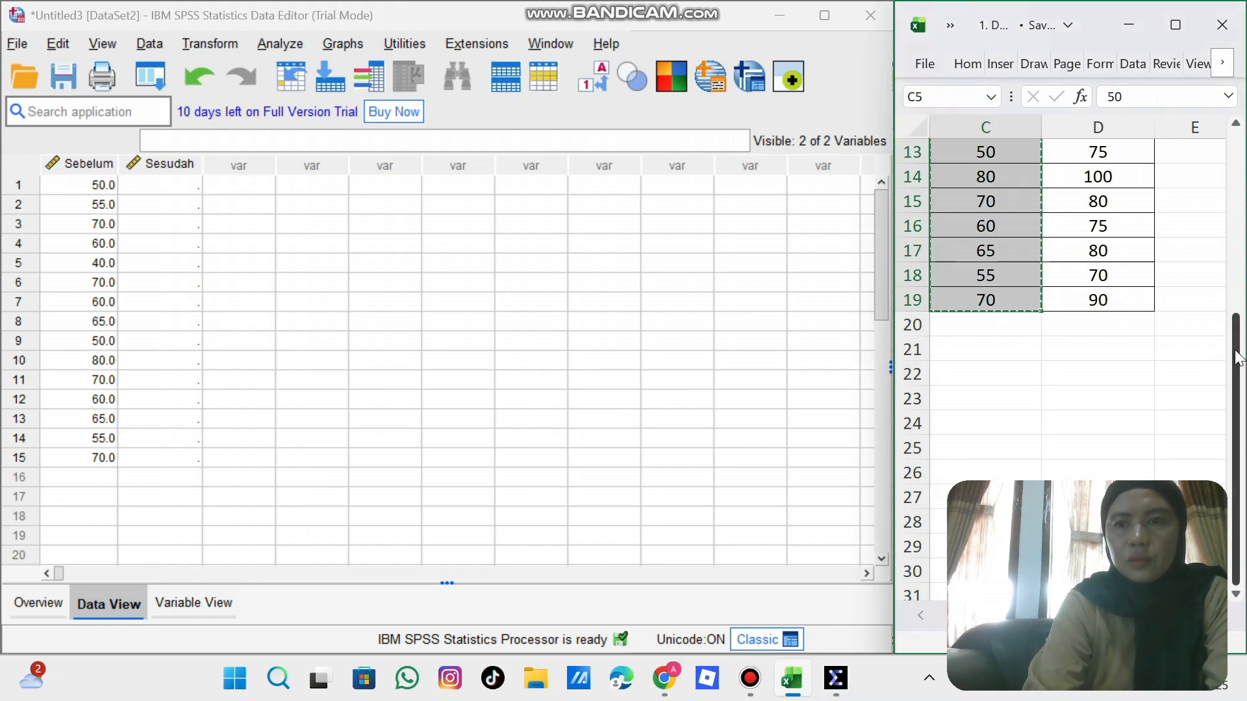
scroll(1239, 349, "up", 1)
scroll(1239, 350, "up", 3)
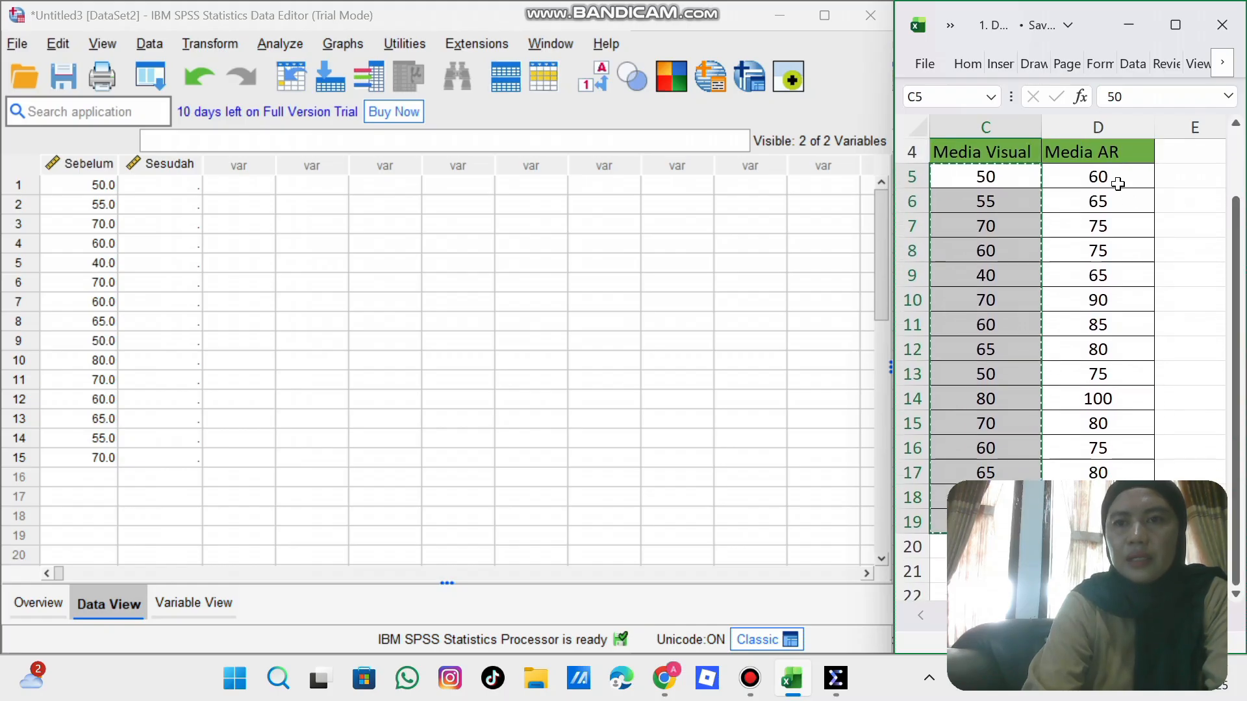
left_click(1115, 178)
left_click_drag(1113, 177, 1109, 201)
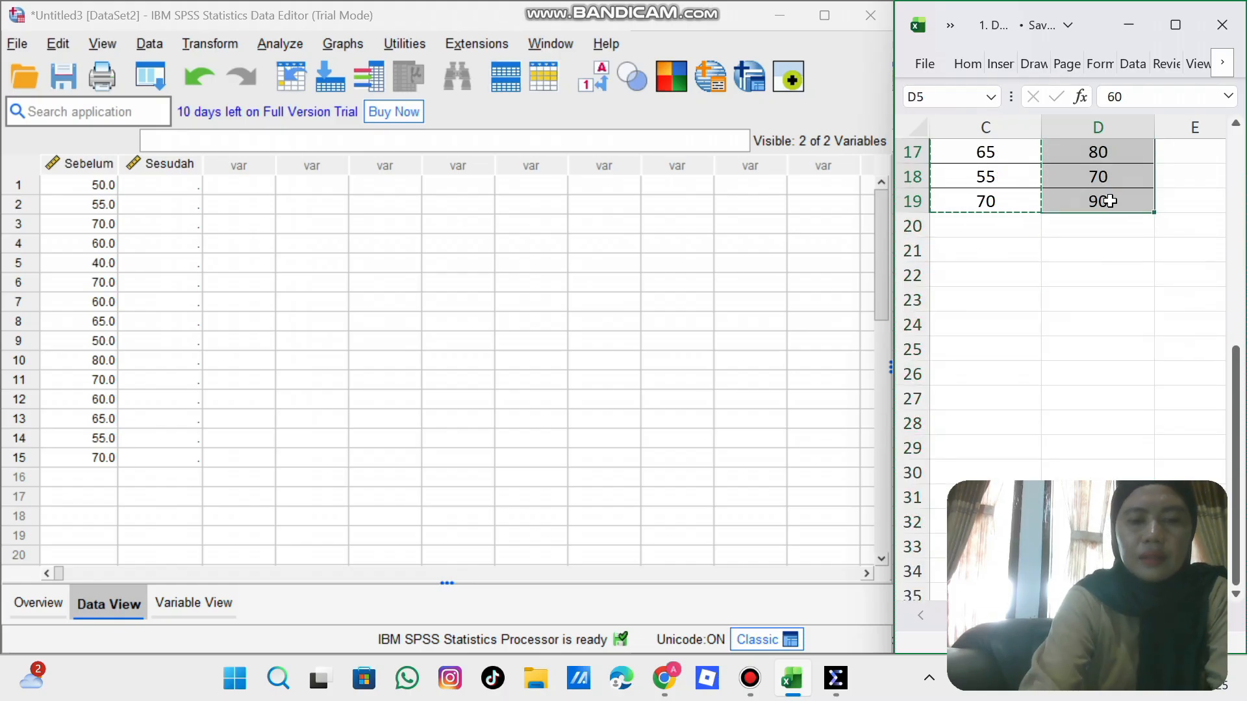
key("ctrl+c")
left_click(187, 186)
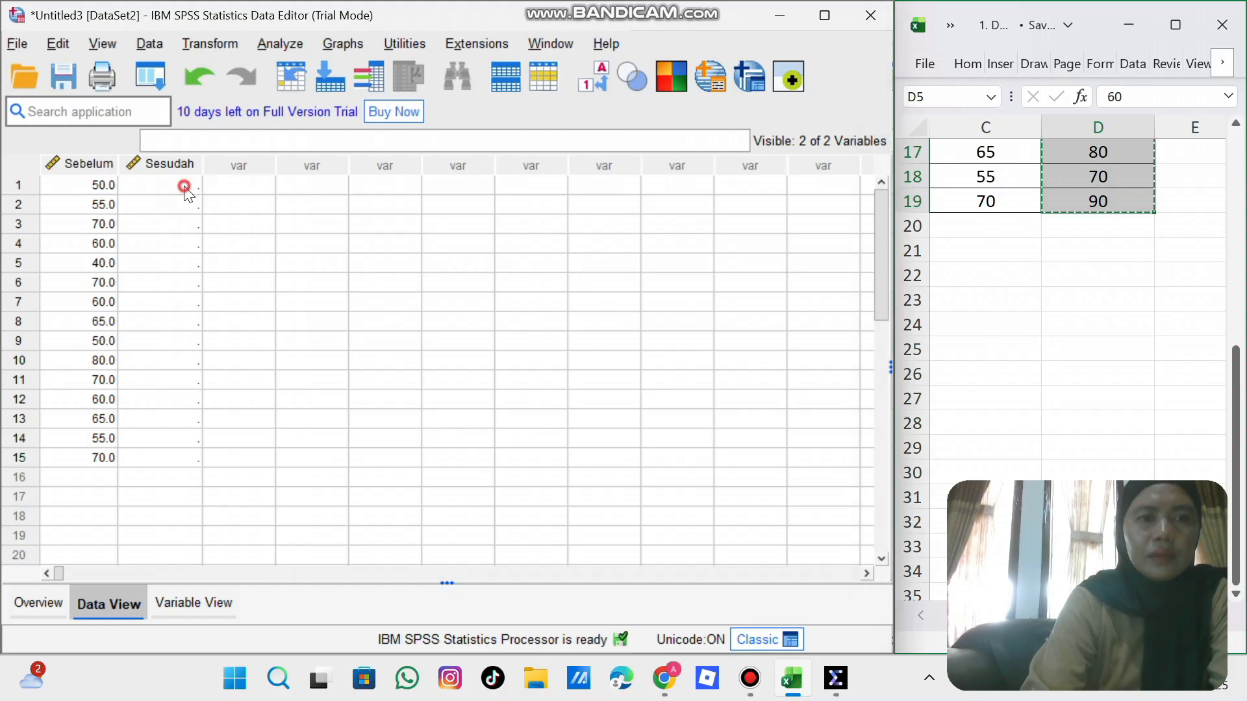
key("ctrl+v")
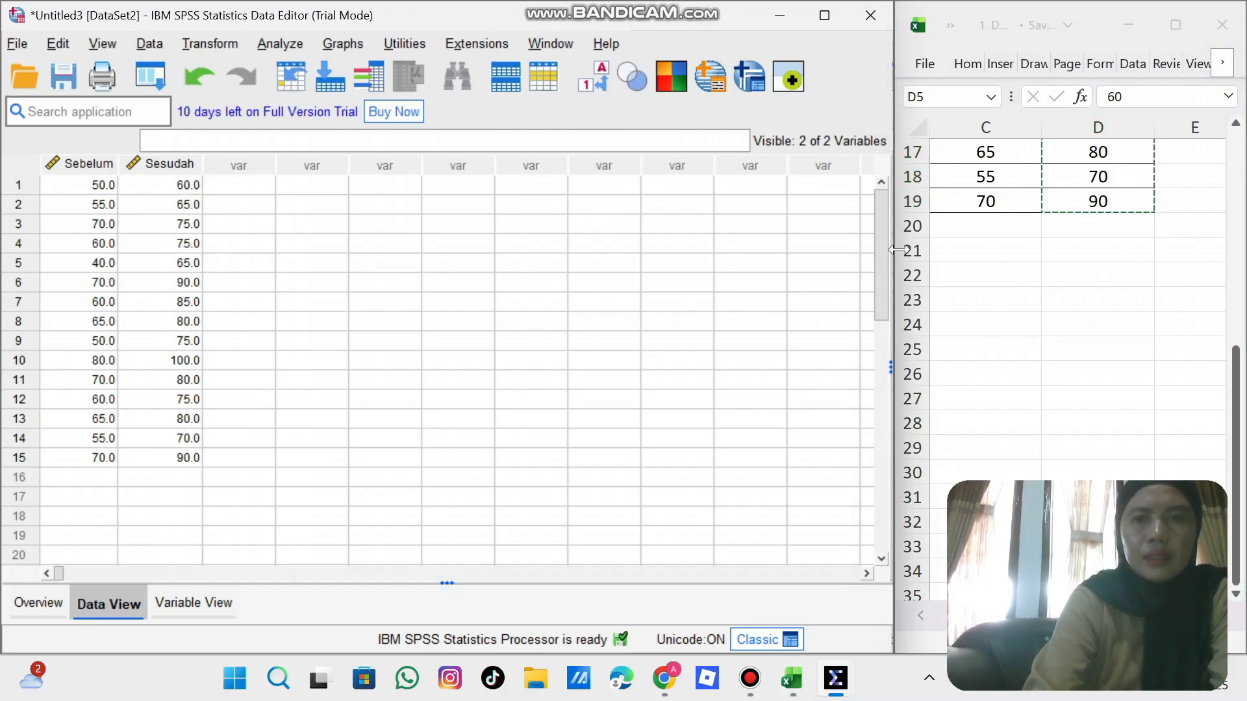
Step: Set up a paired-samples t test with Media Visual [Sebelum] as Variable1 and Media AR [Sesudah] as Variable2 of pair 1
left_click(1239, 378)
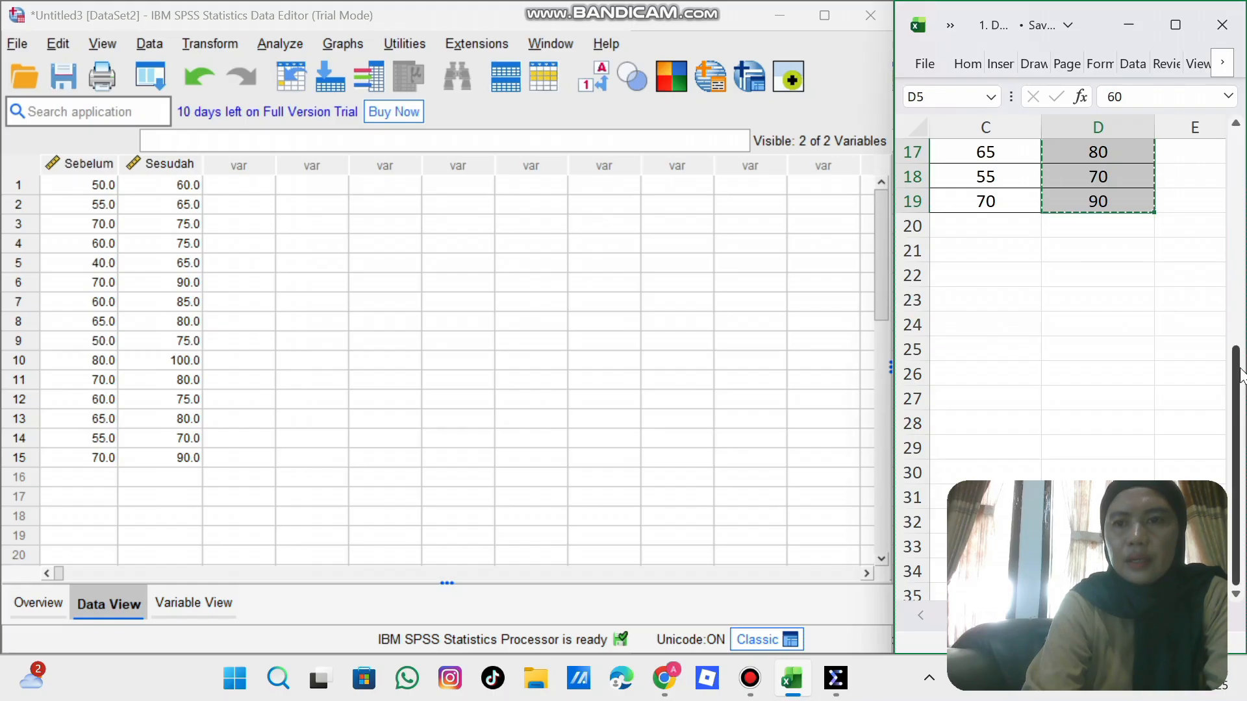
left_click_drag(1240, 383, 1223, 169)
left_click(284, 41)
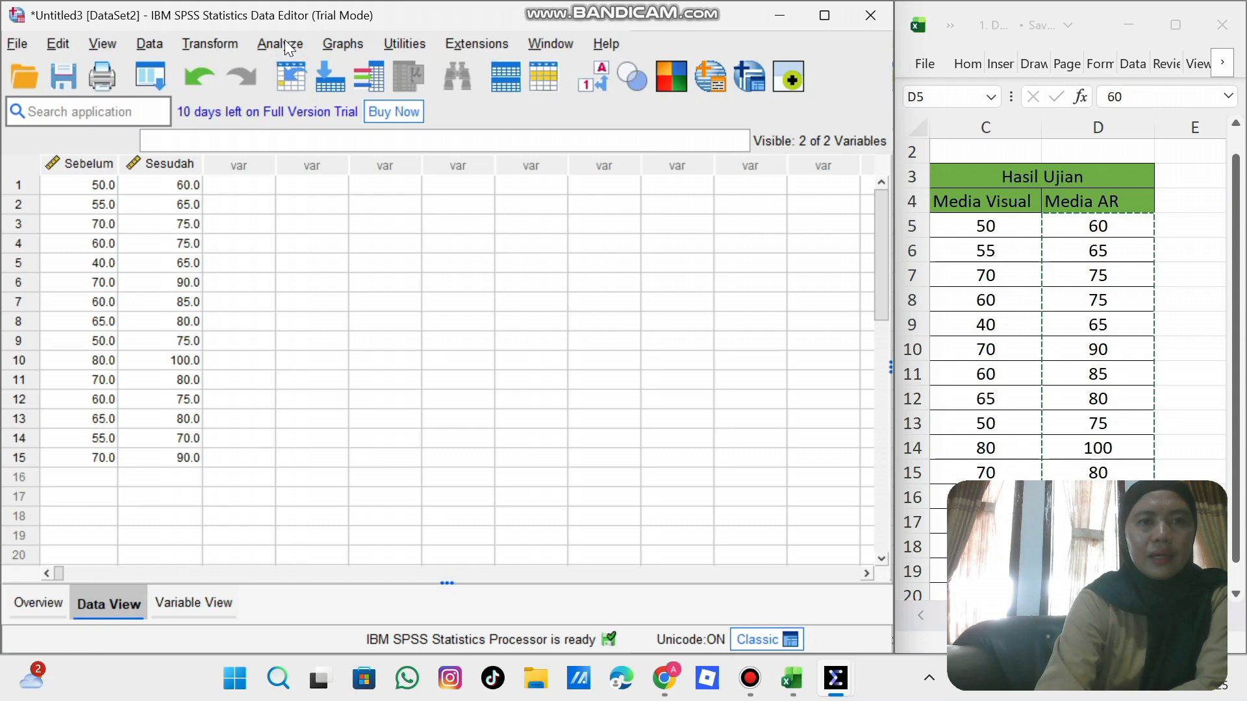
left_click(286, 45)
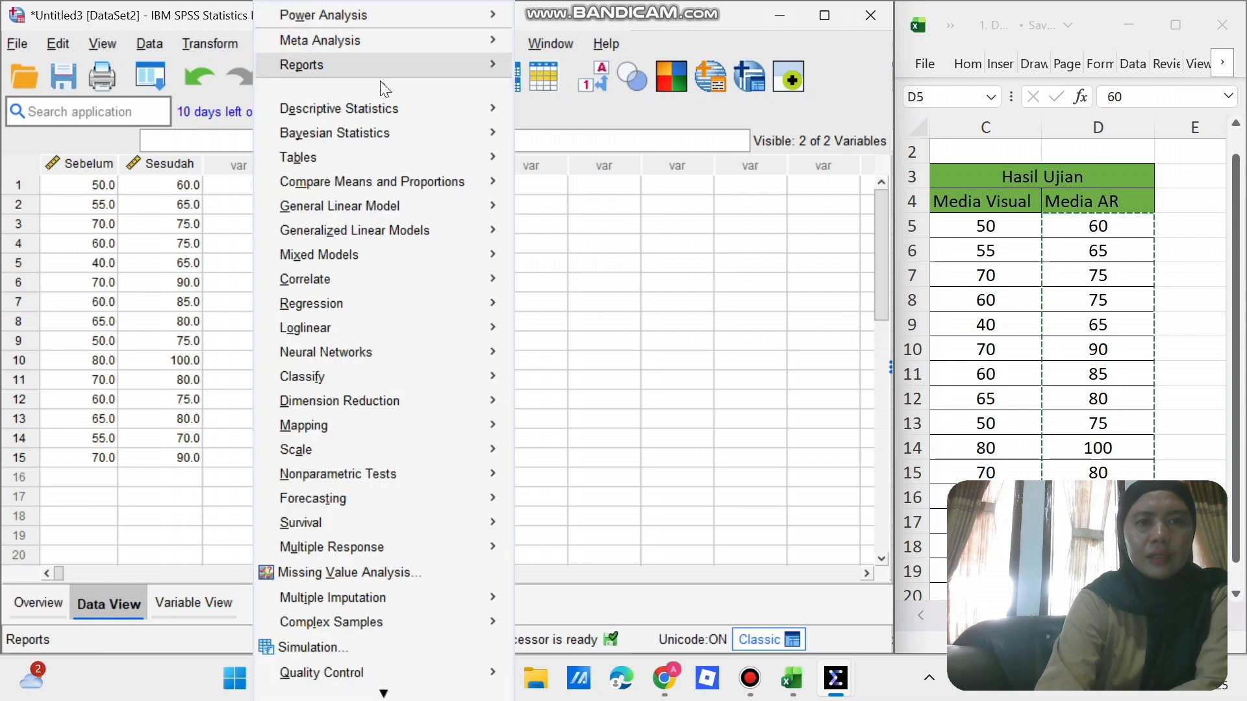
mouse_move(391, 189)
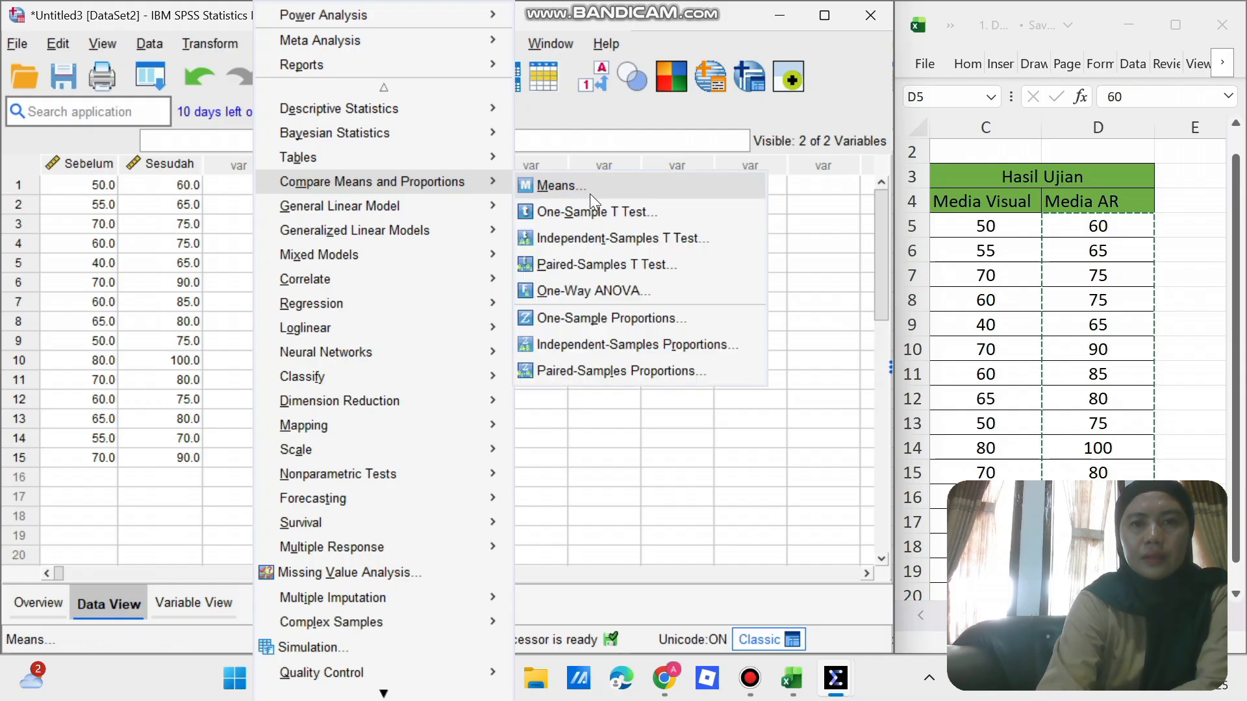
left_click(590, 265)
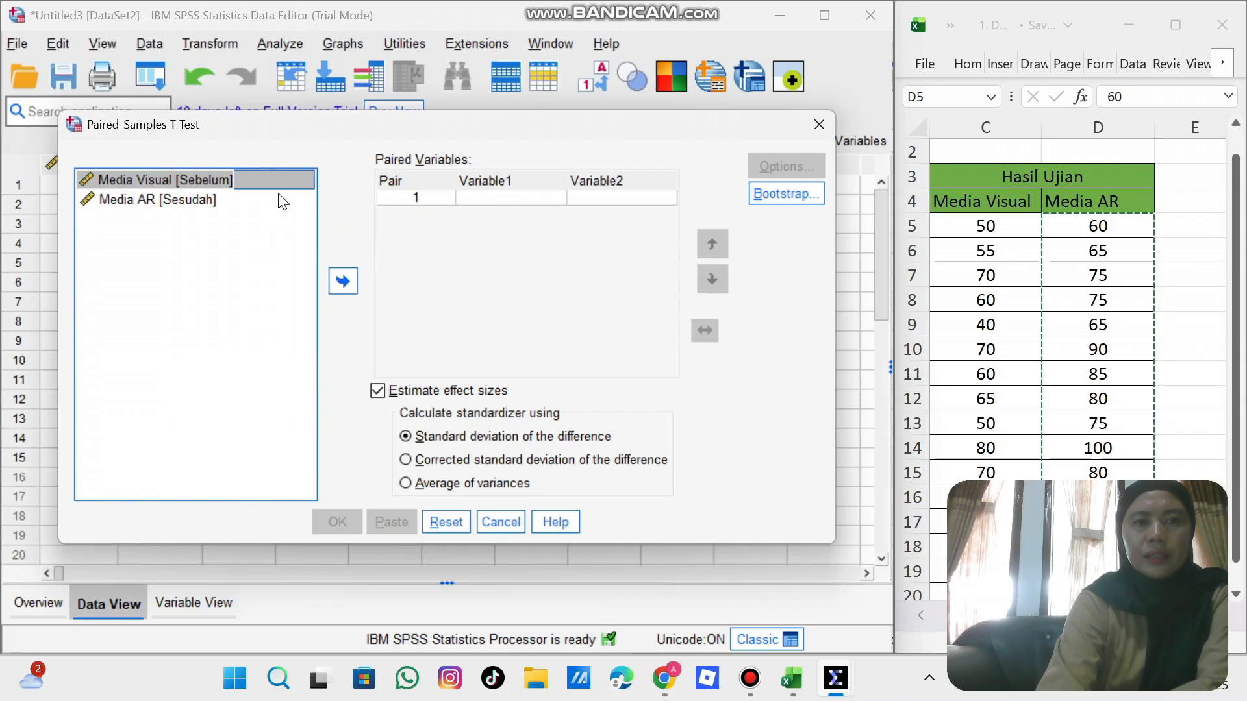
left_click(341, 282)
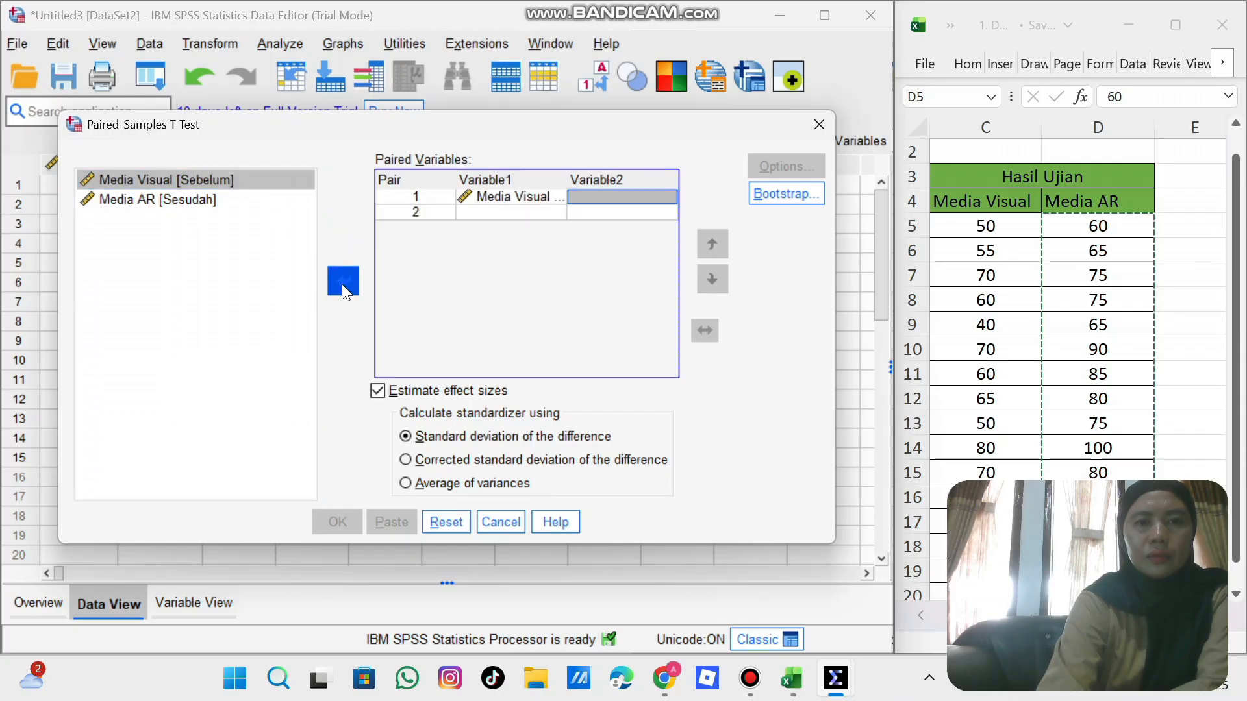
left_click(235, 201)
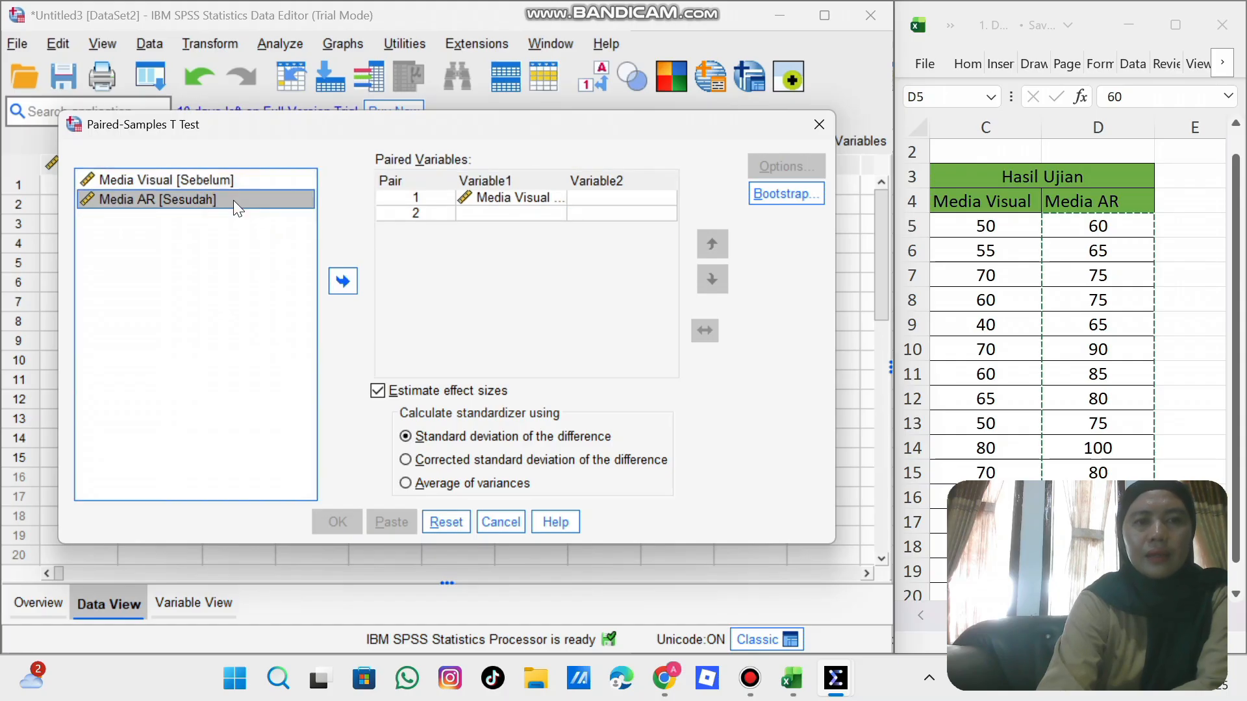
left_click(344, 281)
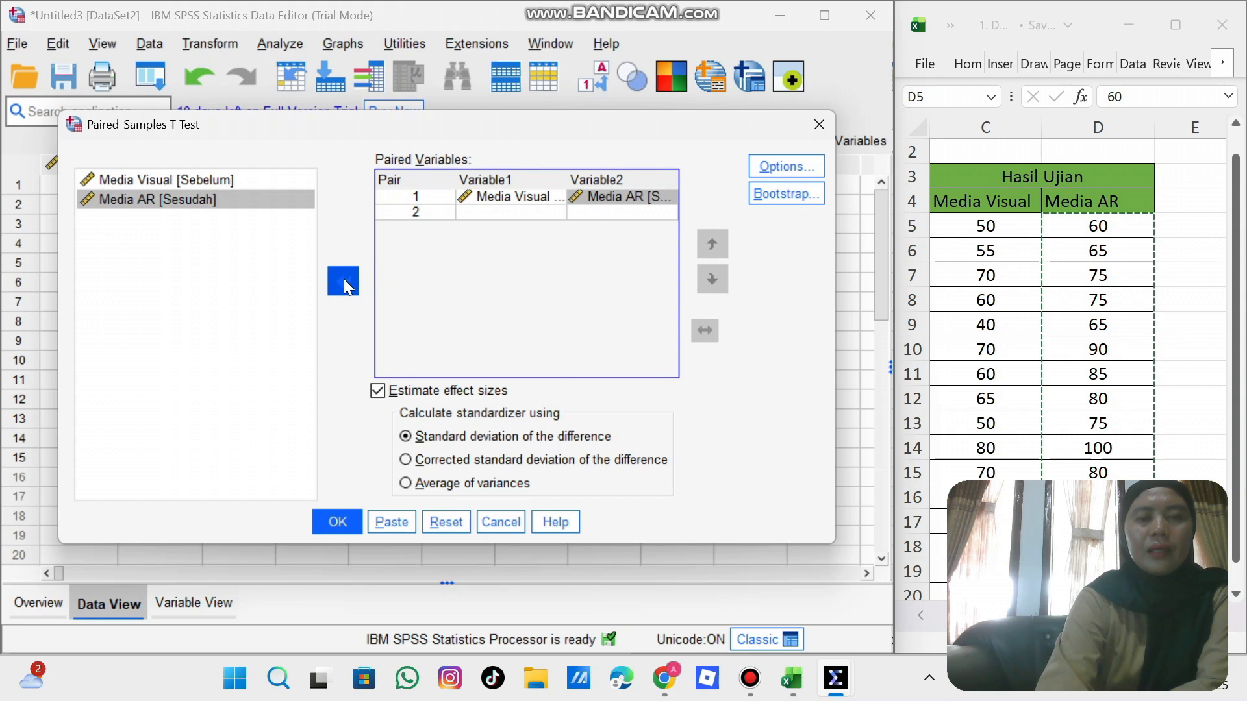
Step: Keep the 95% confidence interval and analysis-by-analysis exclusion of missing values, and run the paired-samples t test
left_click(788, 165)
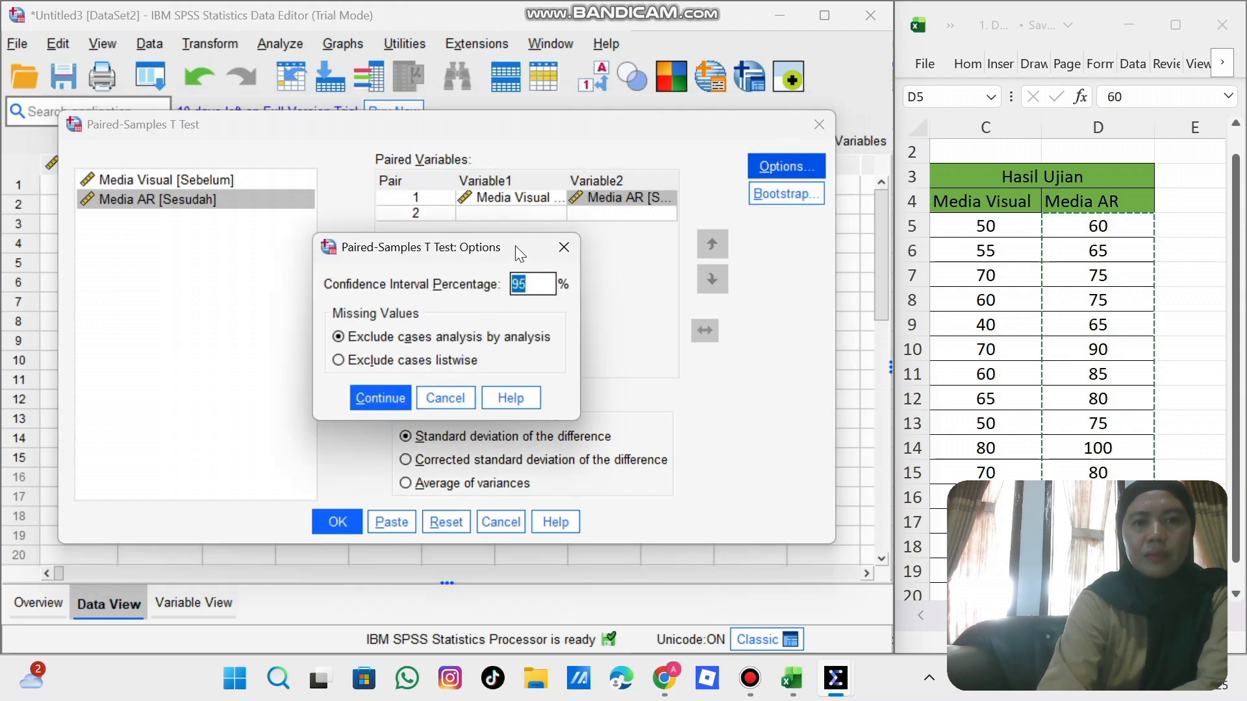
left_click(376, 402)
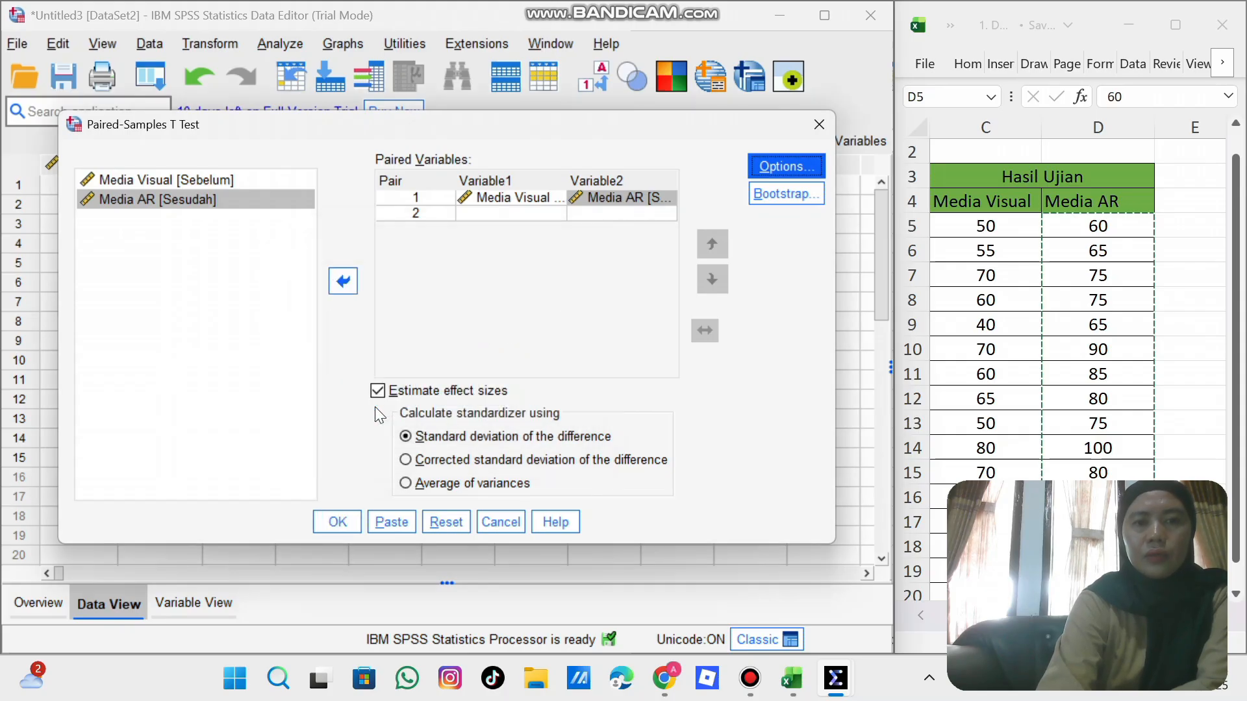
left_click(339, 523)
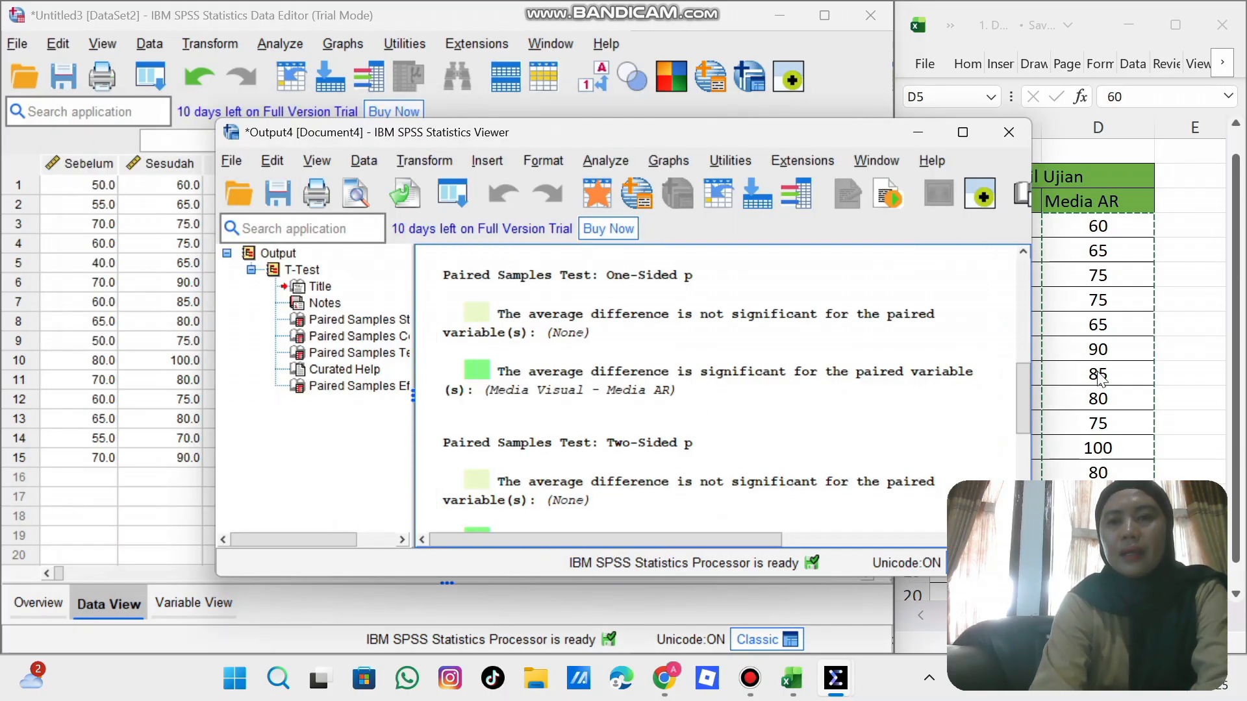
Step: Examine the Paired Samples Statistics and Paired Samples Correlations tables at the start of the t-test output
left_click_drag(1023, 409, 1011, 357)
scroll(1008, 351, "up", 4)
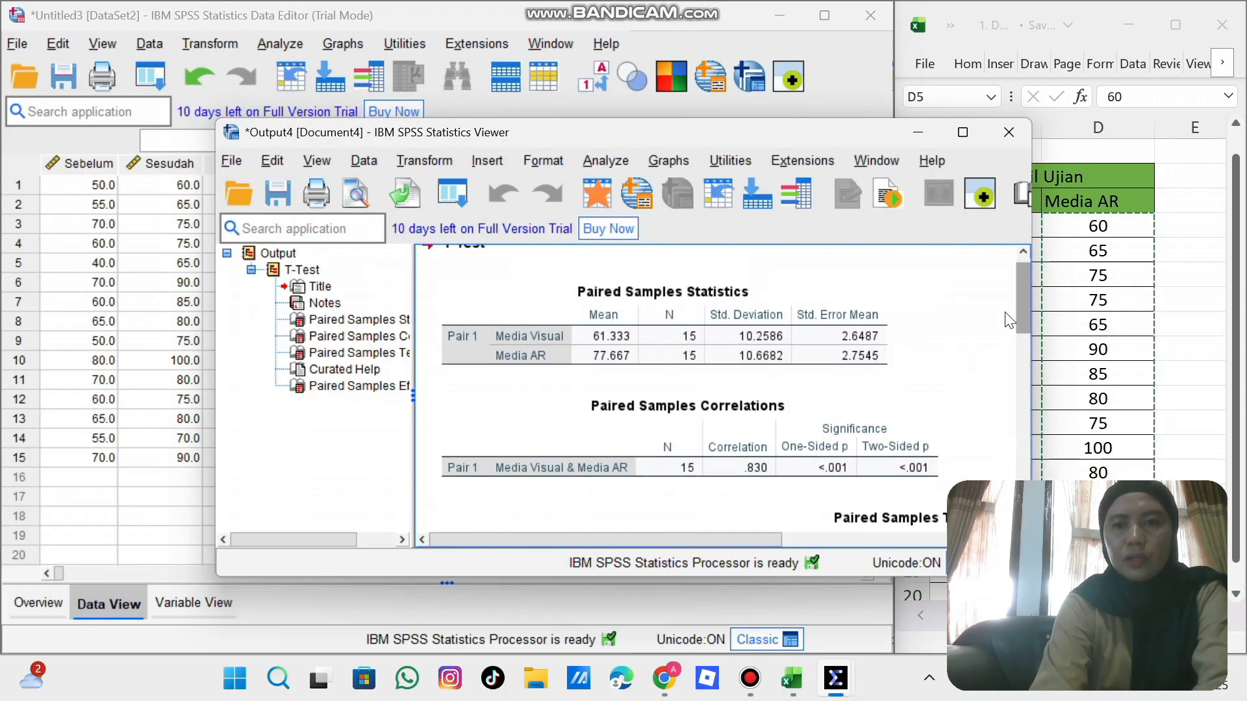
scroll(1008, 320, "up", 1)
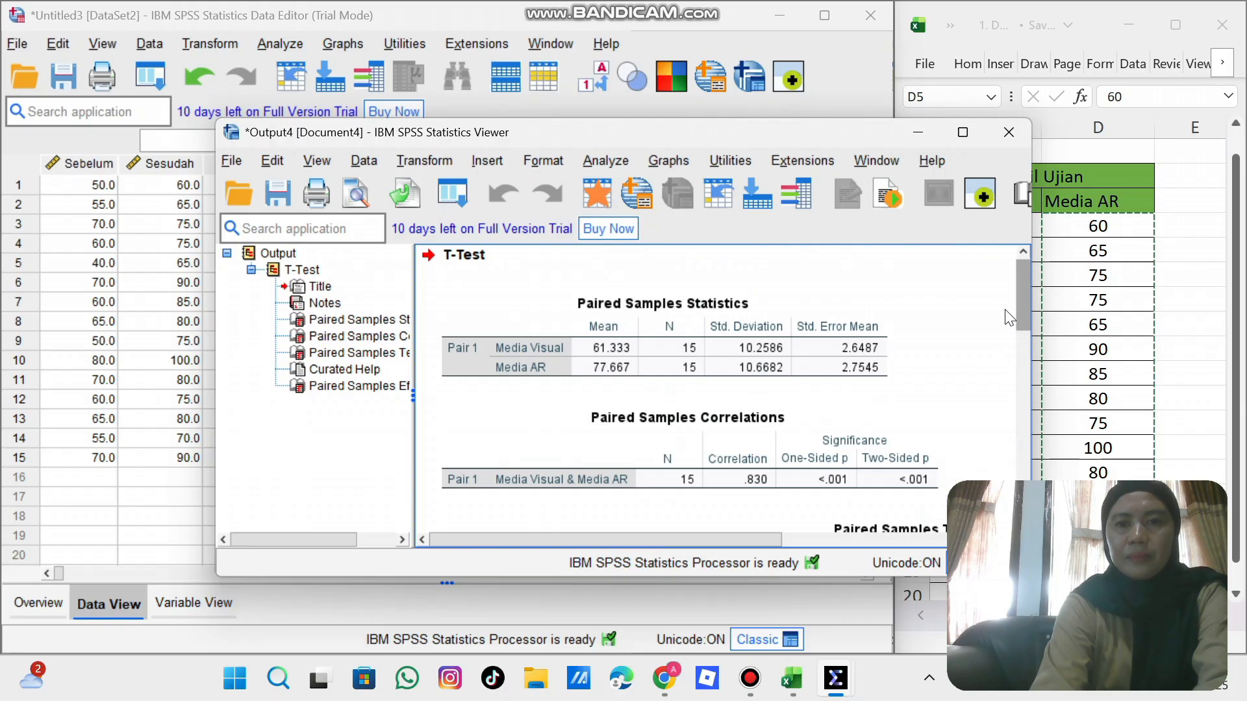
scroll(1008, 318, "down", 1)
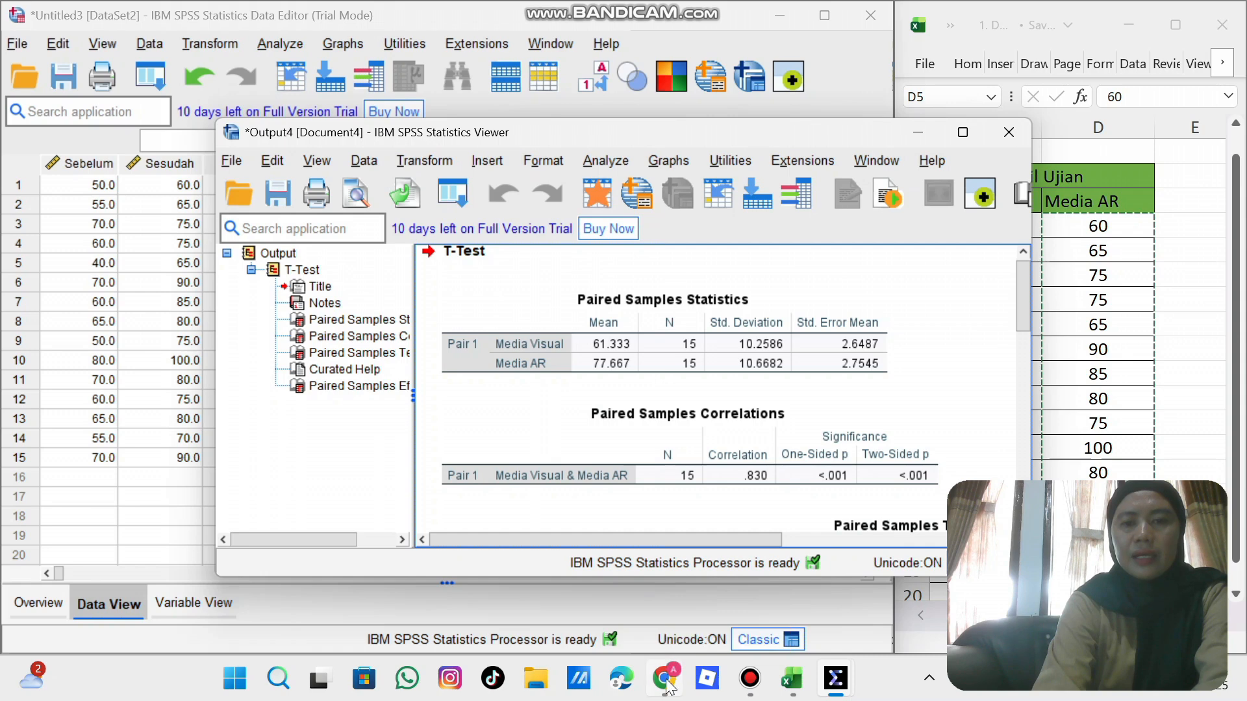
Step: Switch to the PDF in Chrome and read the paired-sample t-test decision rules and the "UJI ANOVA SATU ARAH" slide
mouse_move(665, 679)
left_click(649, 607)
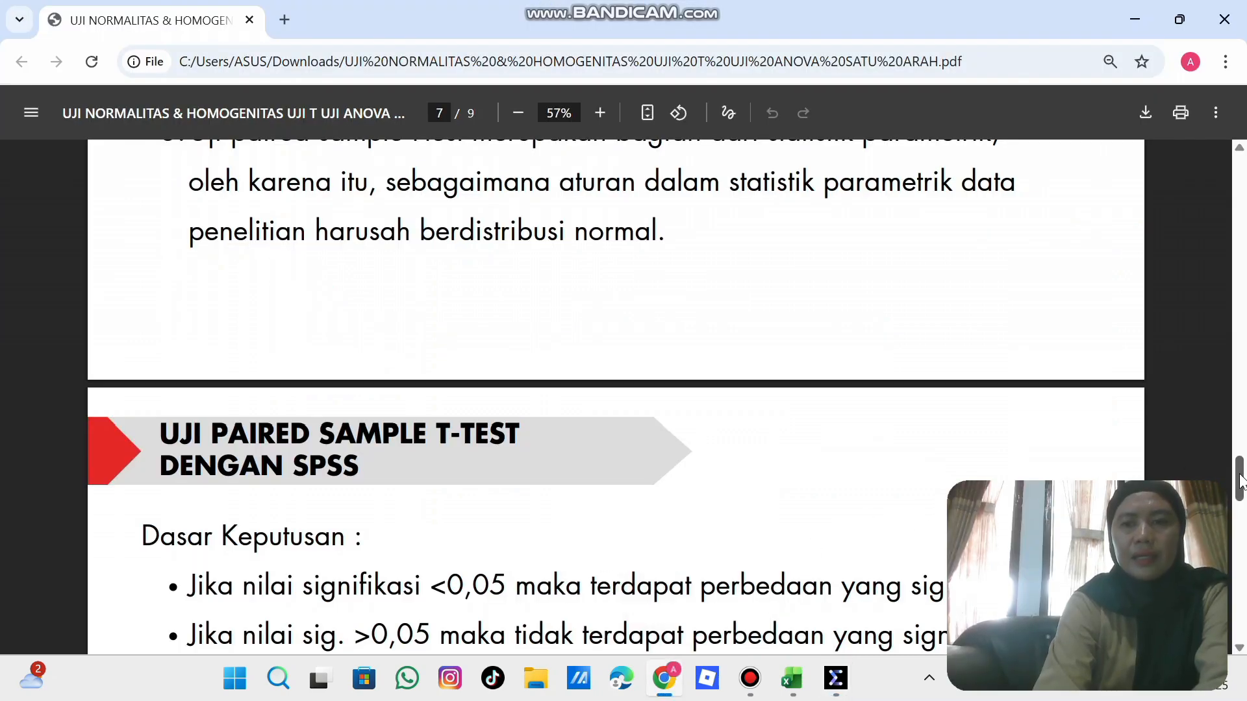
left_click_drag(1240, 476, 1240, 502)
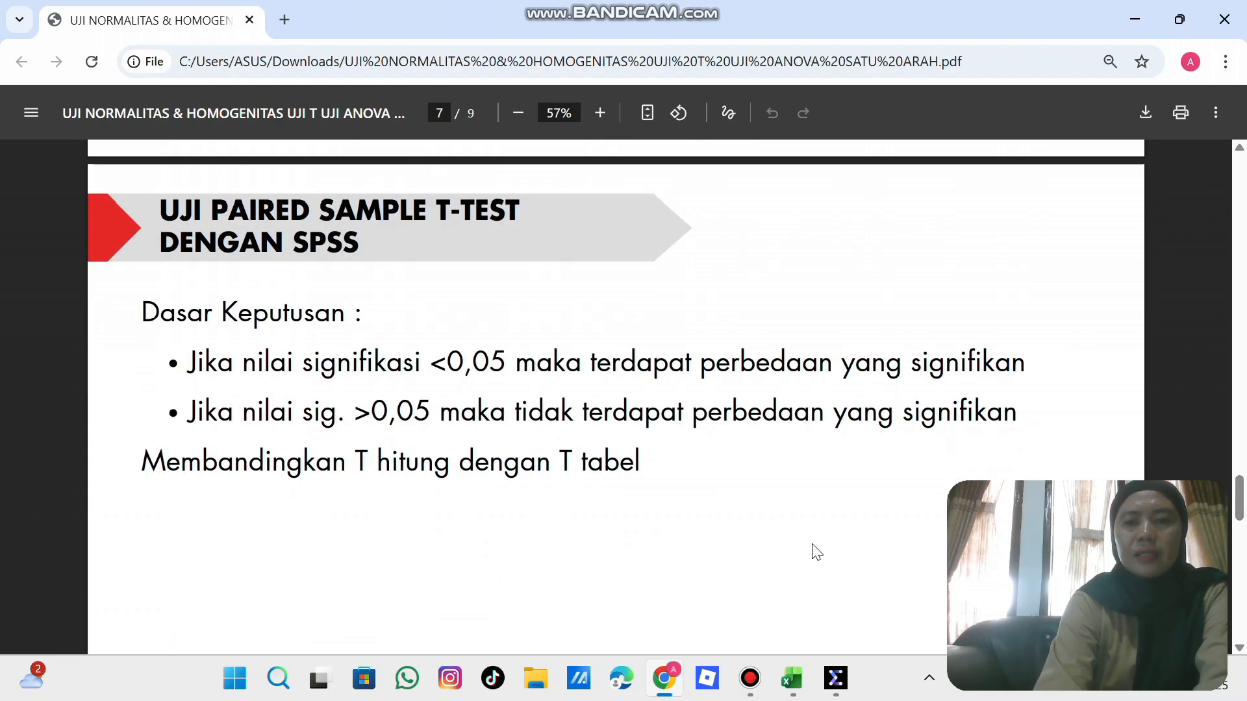
left_click(1135, 23)
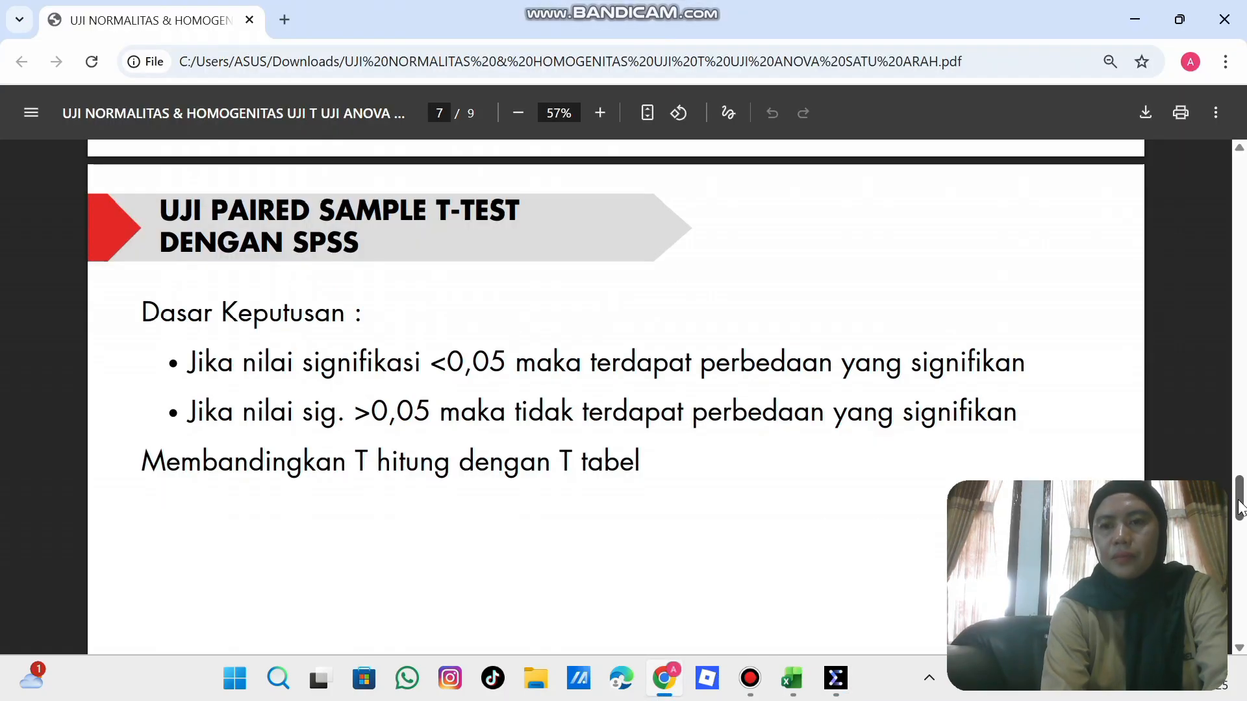
left_click_drag(1241, 506, 1241, 562)
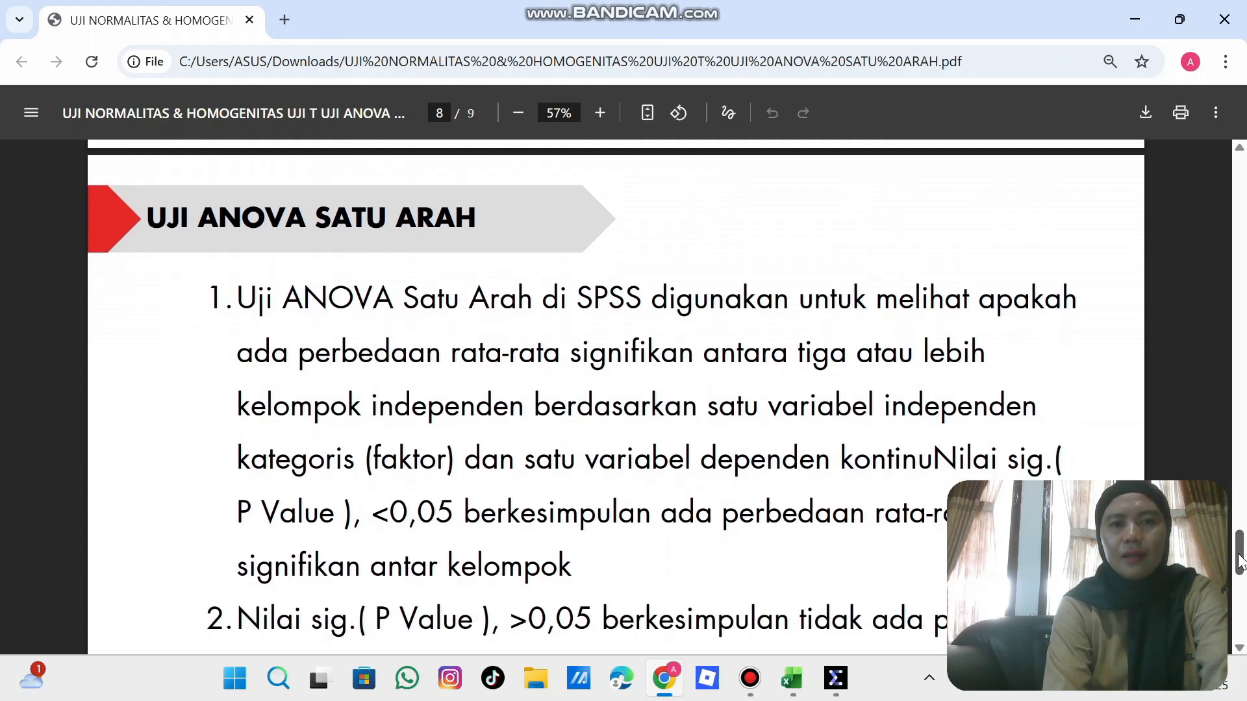
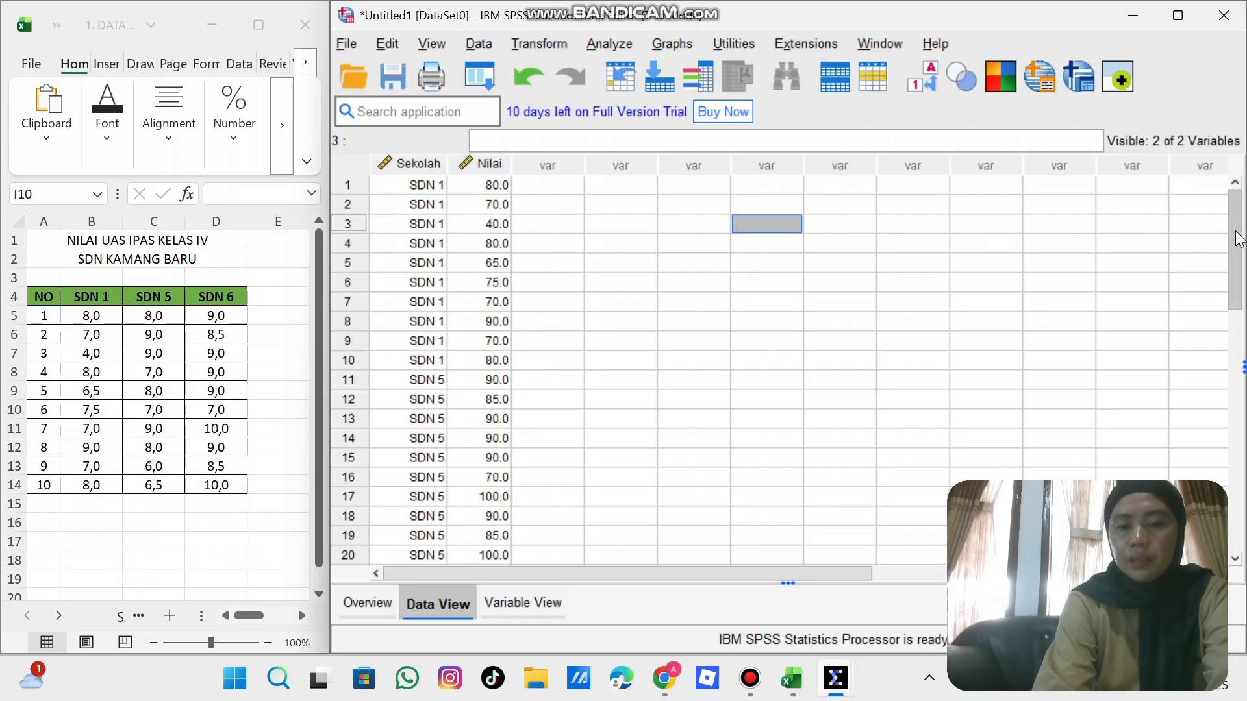
Step: Copy the SDN 6 scores in D5:D14 of the Excel workbook into the SPSS Nilai column, starting at case 21
left_click_drag(1237, 239, 1234, 349)
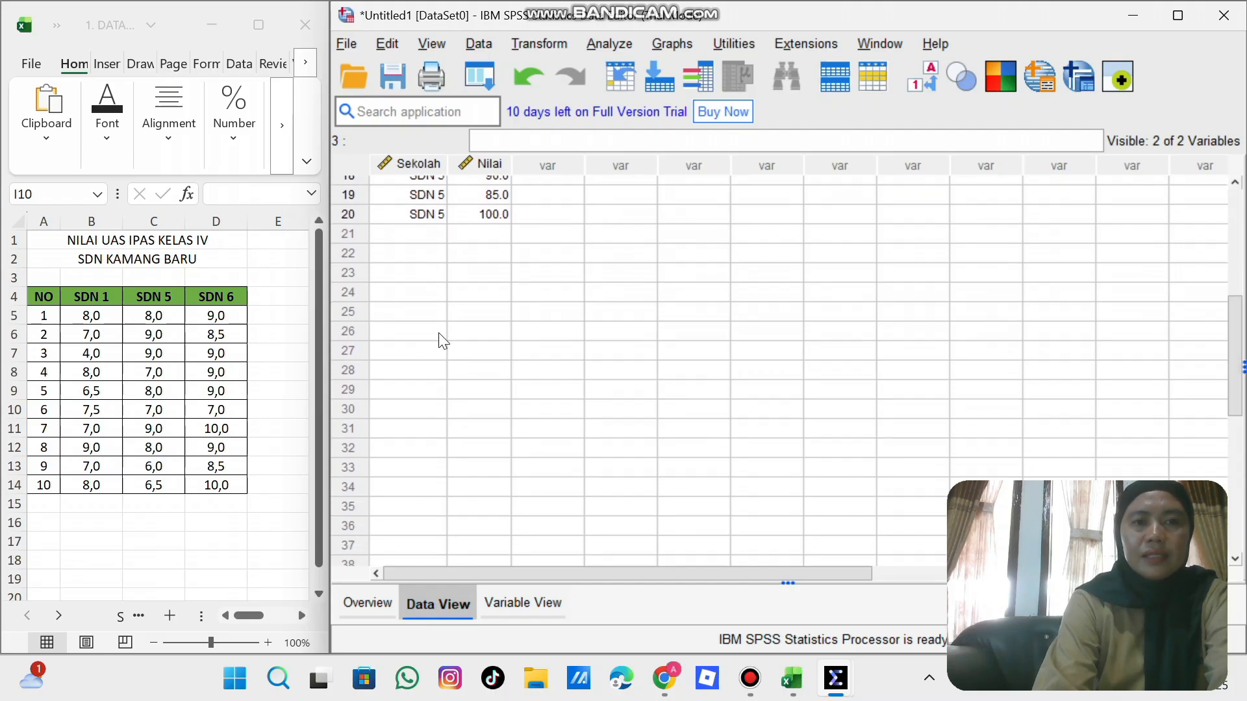
left_click(217, 319)
left_click(216, 318)
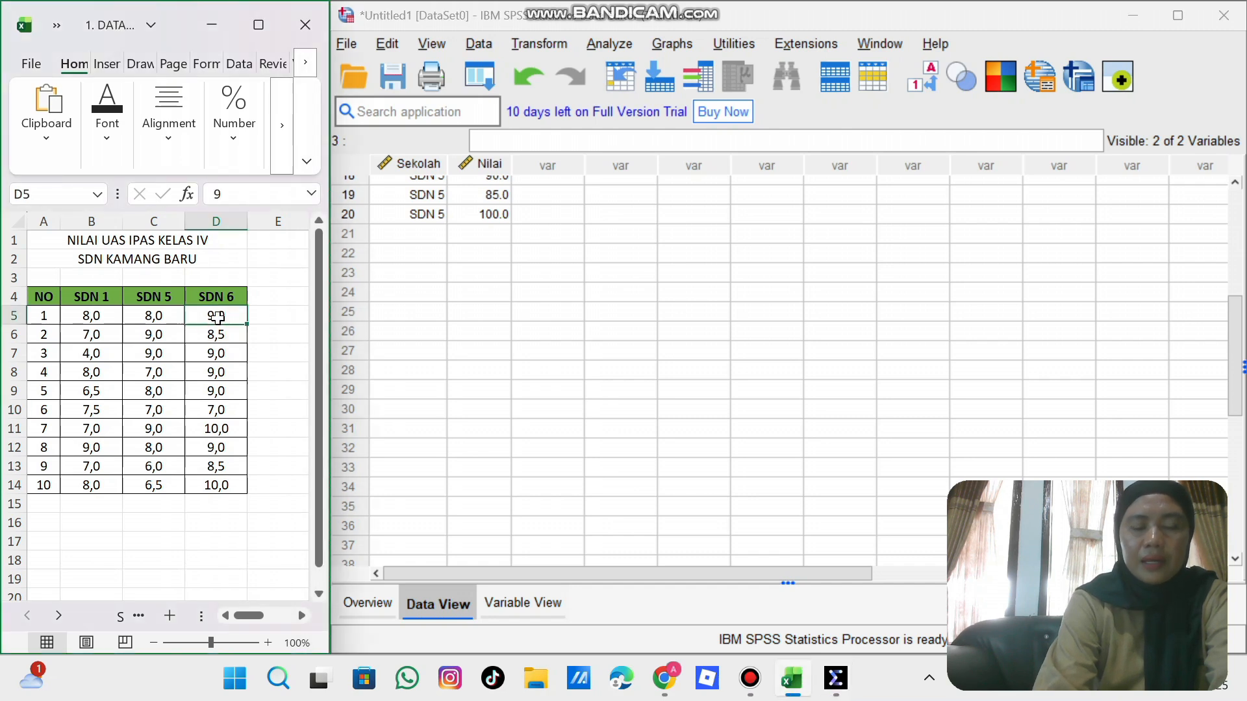
left_click_drag(217, 319, 218, 485)
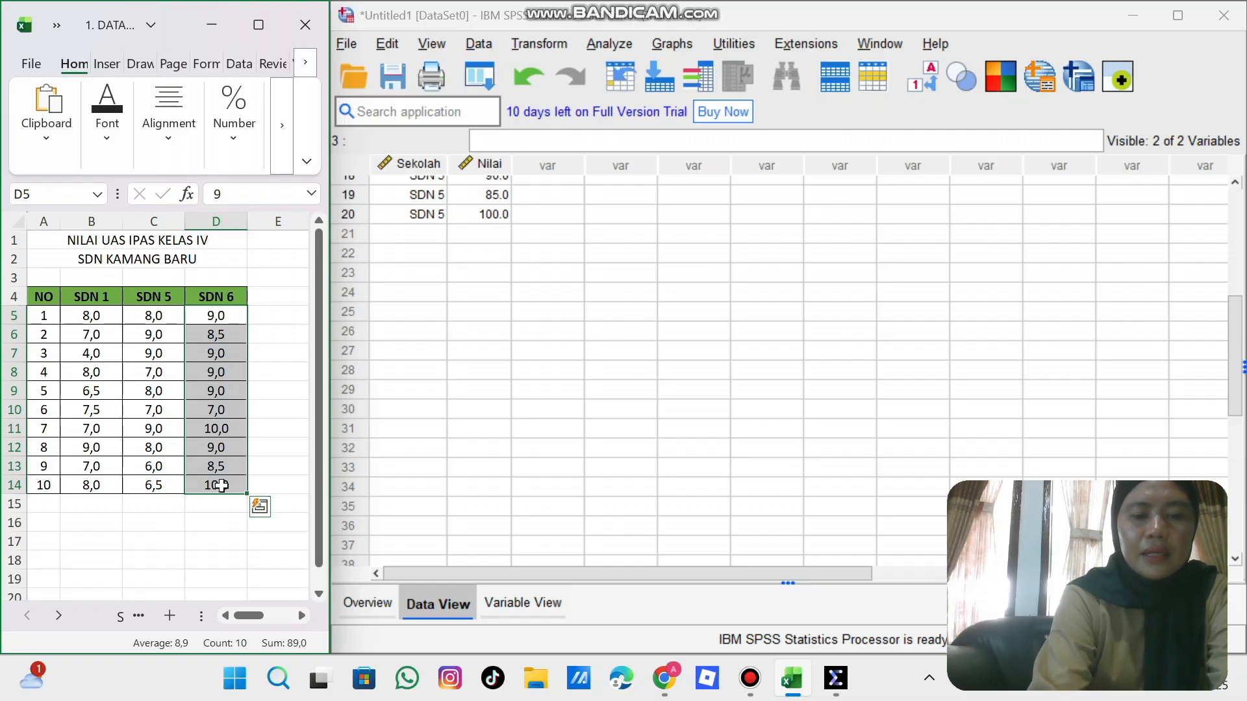
key("ctrl+c")
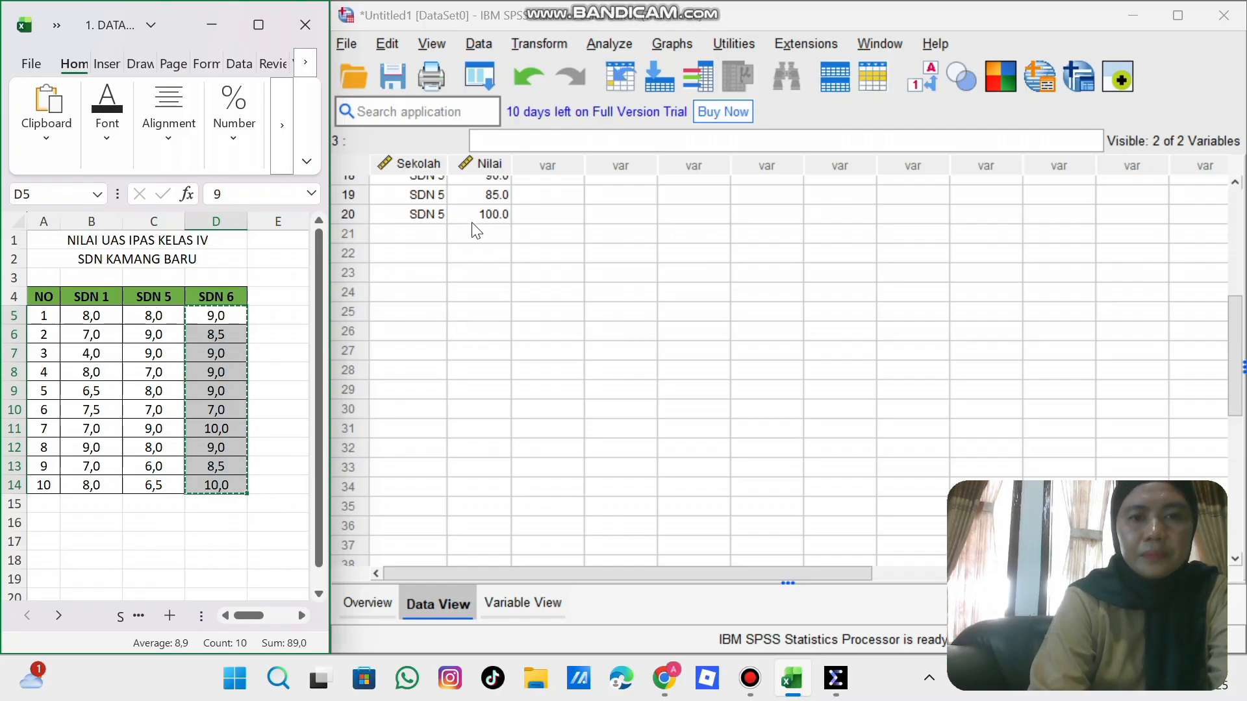
left_click(481, 233)
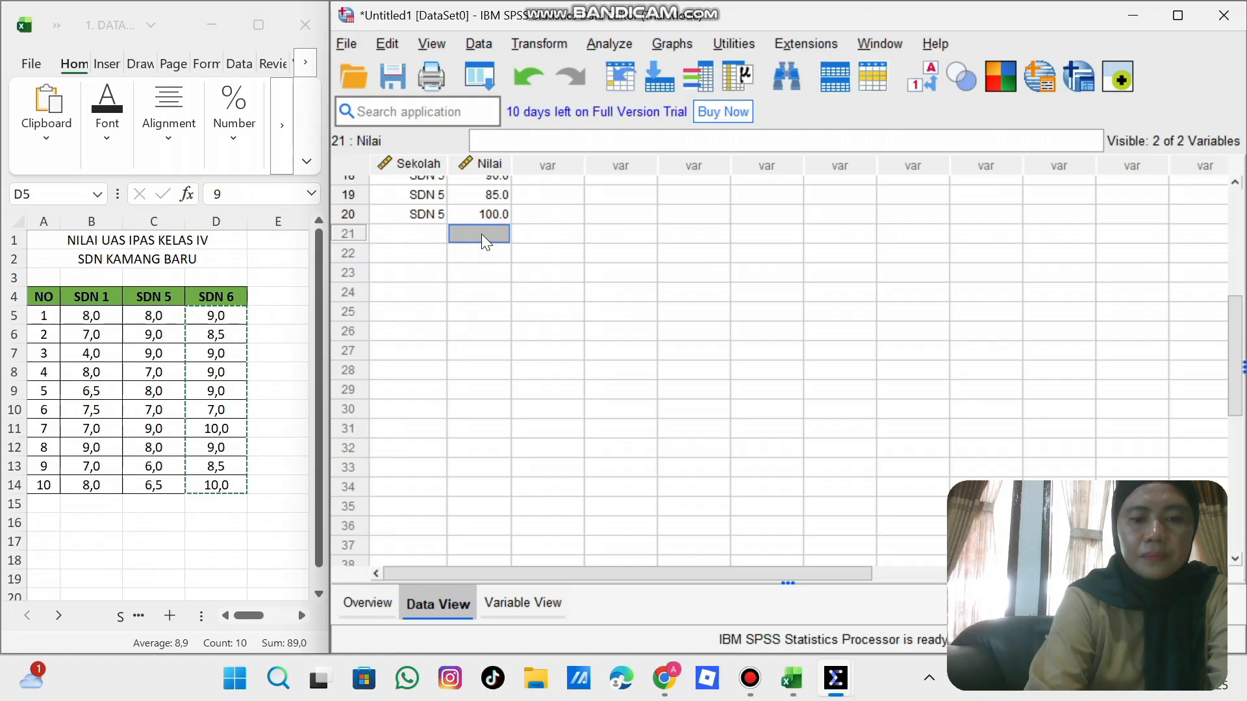
key("ctrl+v")
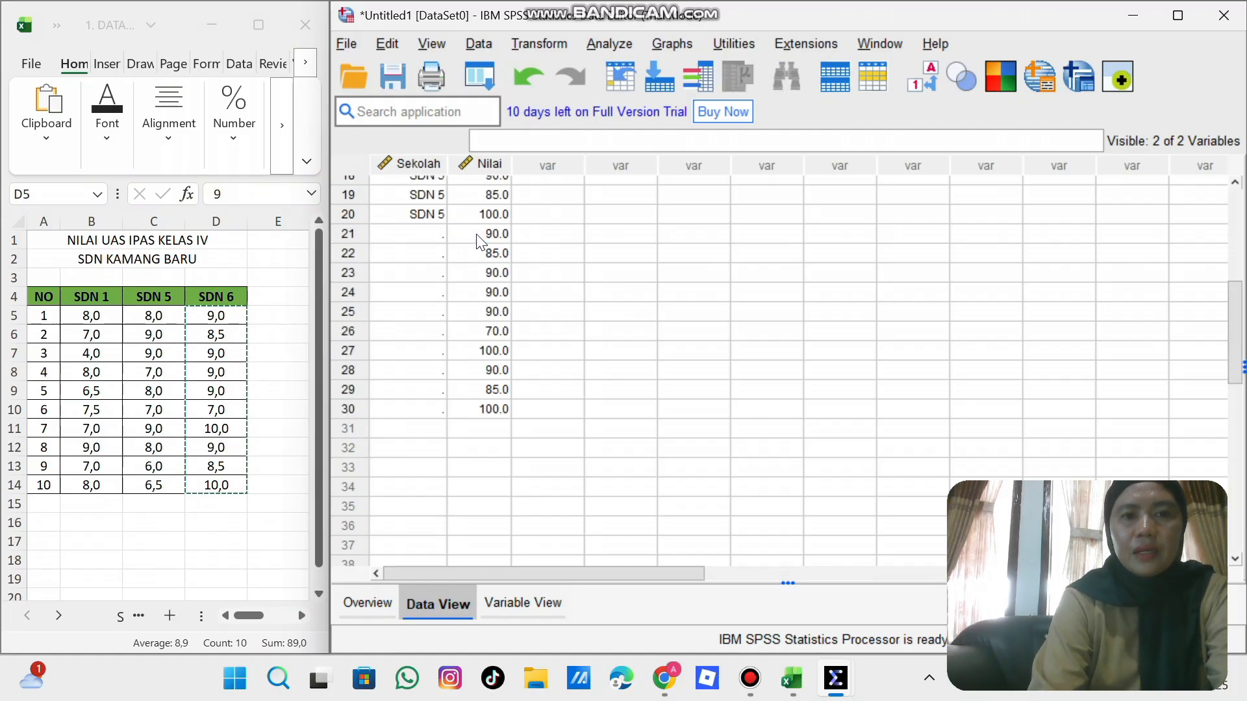
Step: Enter SDN 1 as the Sekolah value of case 21
left_click(438, 234)
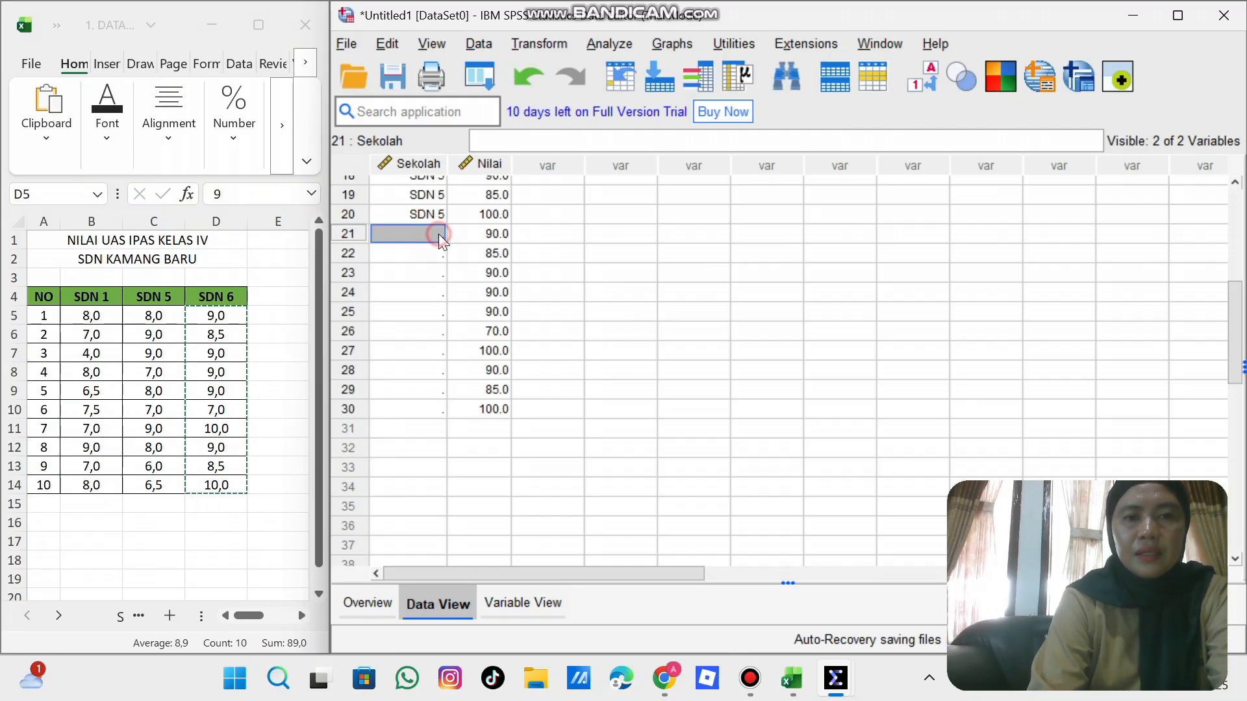
double_click(439, 233)
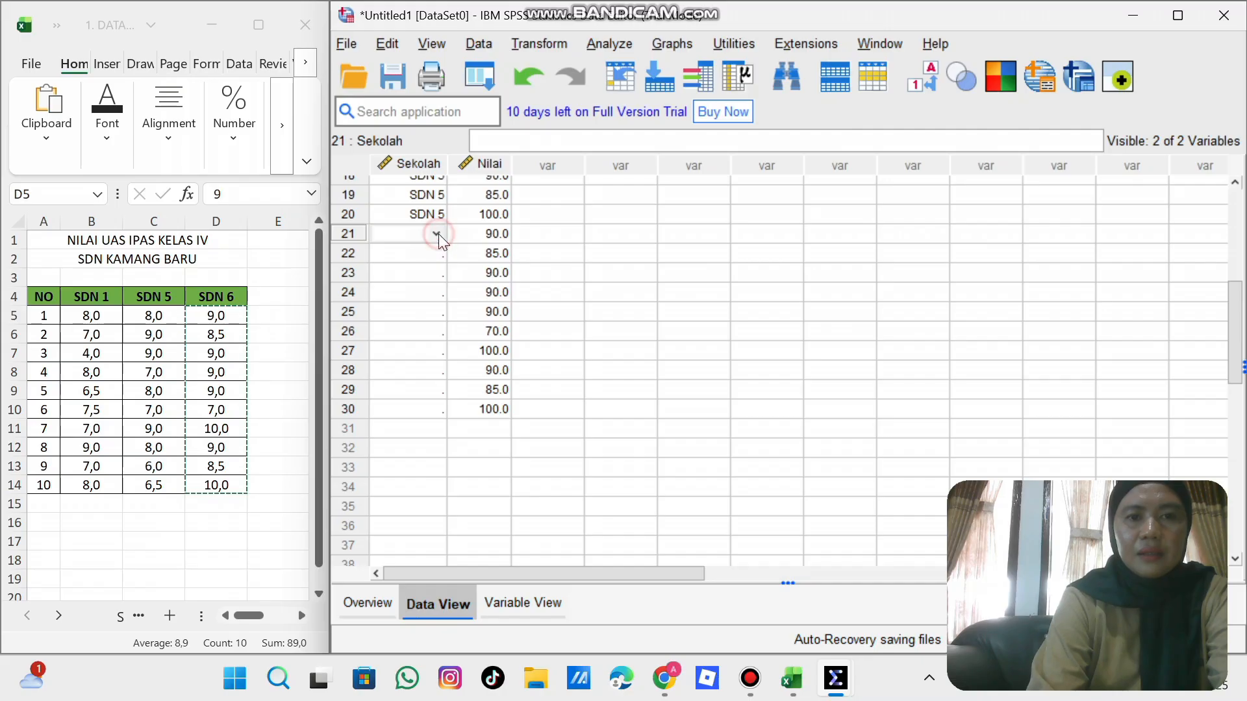
left_click(438, 233)
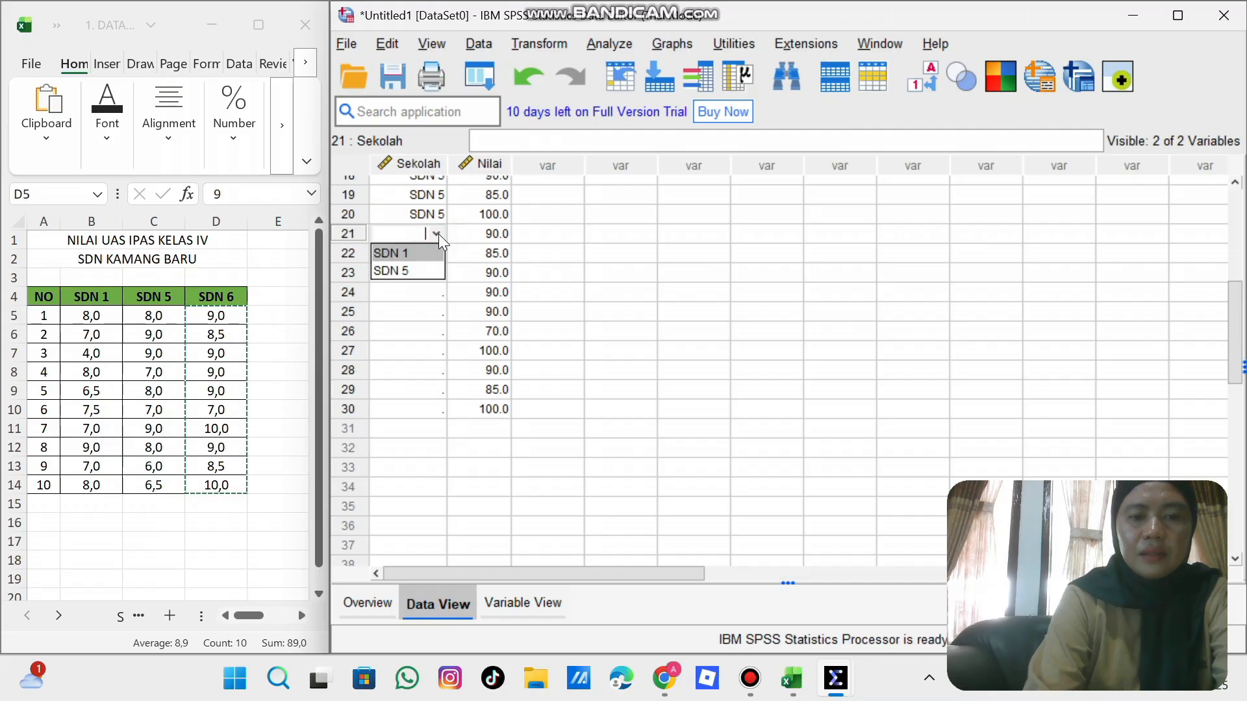
type("SD")
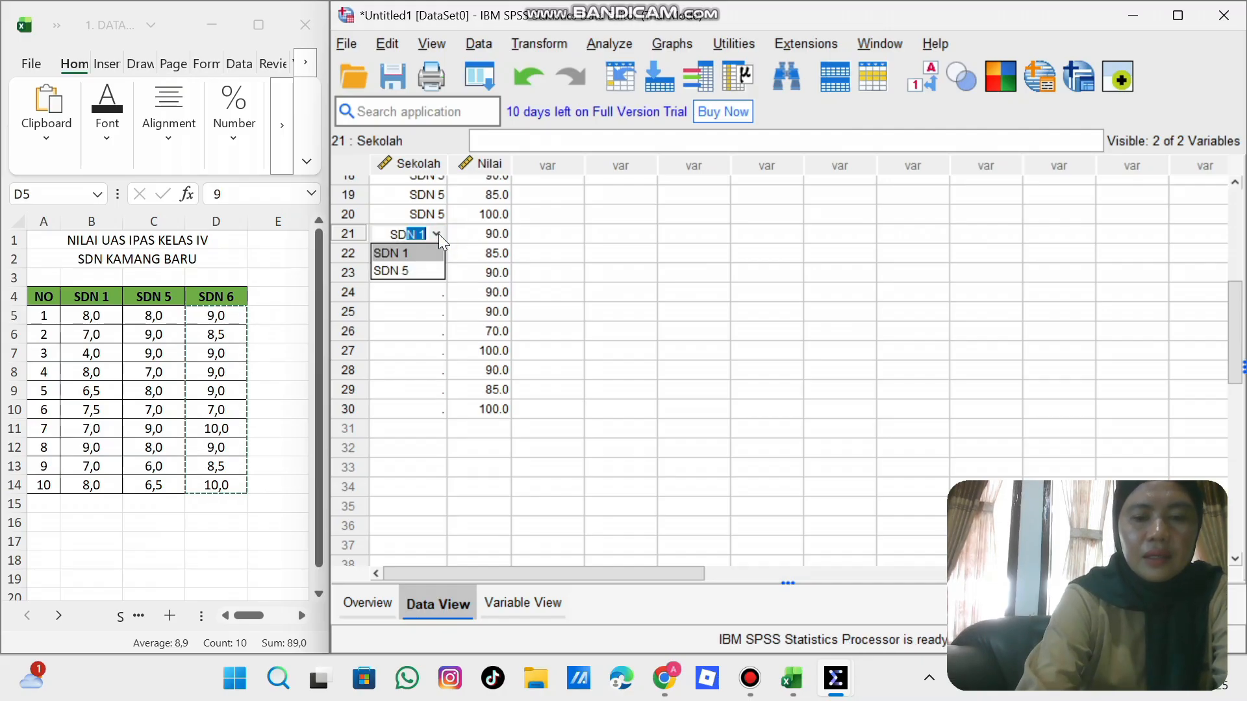
type("N")
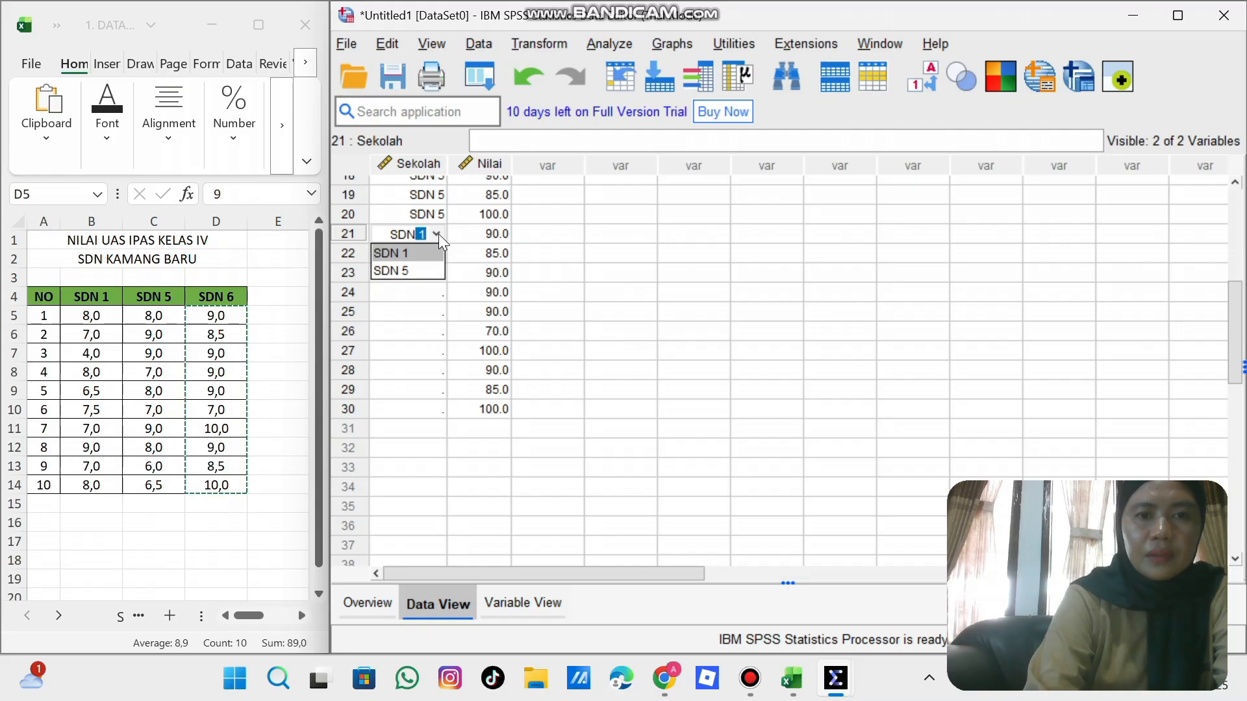
left_click(431, 313)
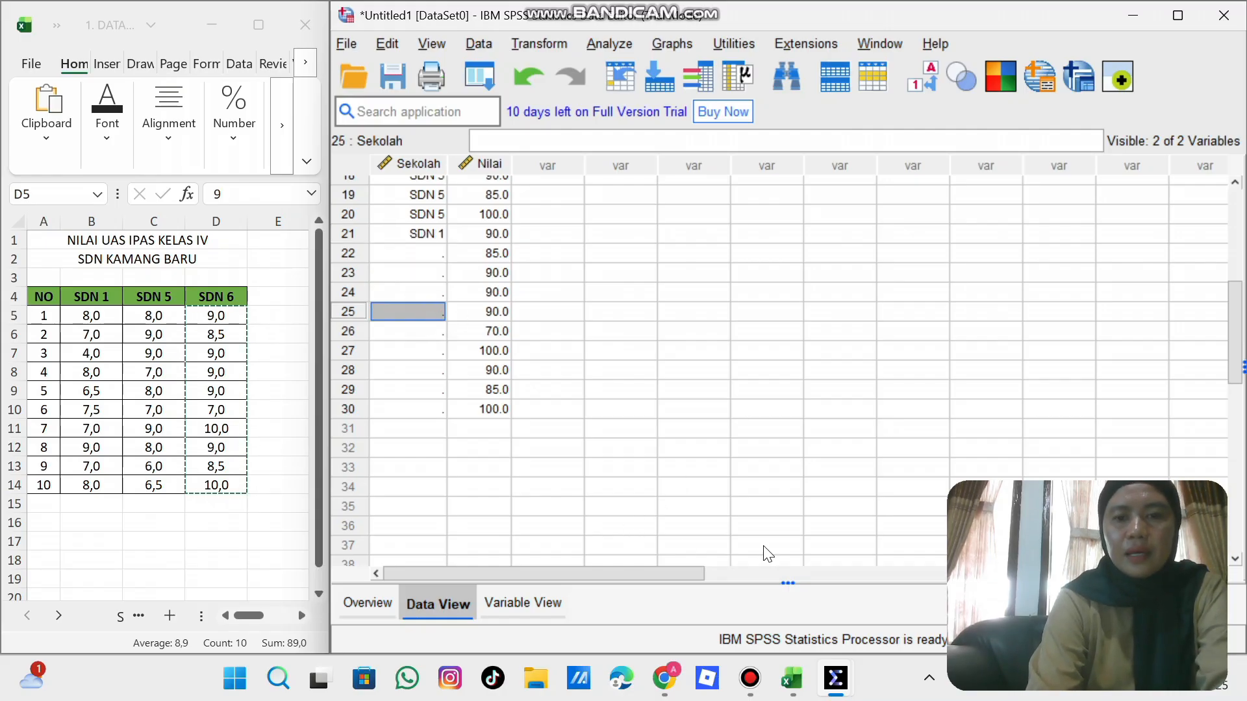
Step: Add the value label SDN 6 for value 3 to the Sekolah variable
left_click(521, 604)
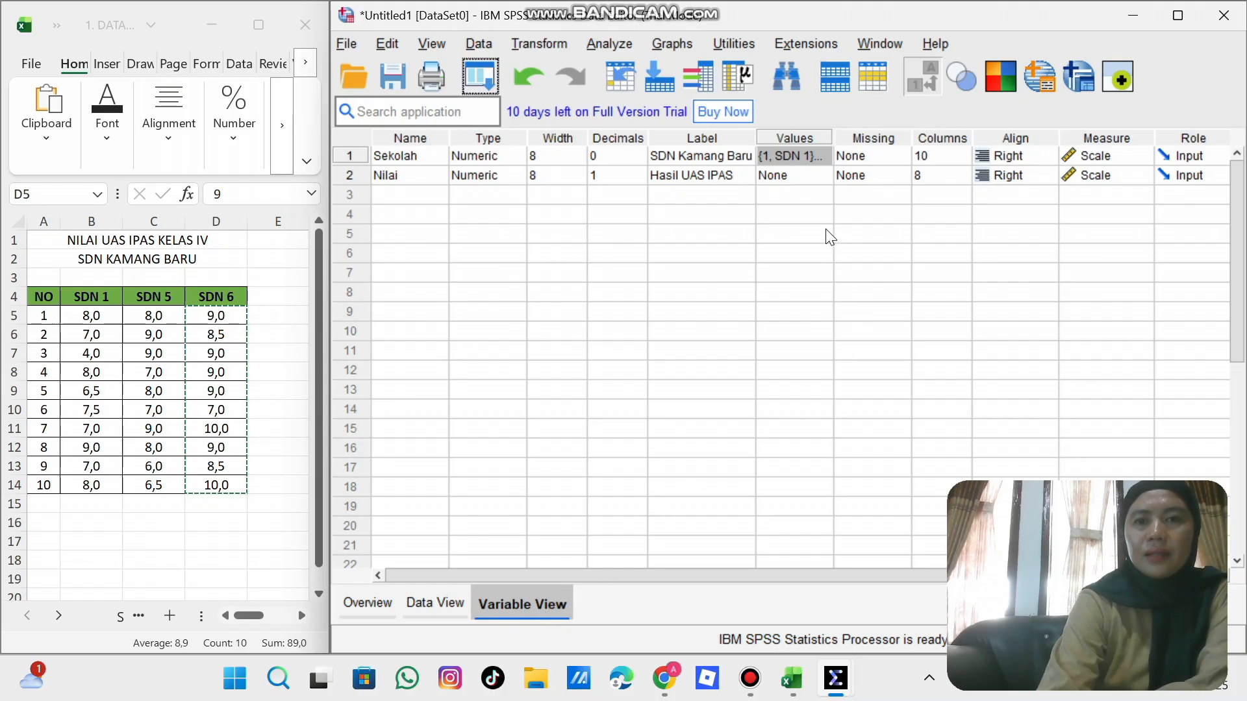
left_click(820, 157)
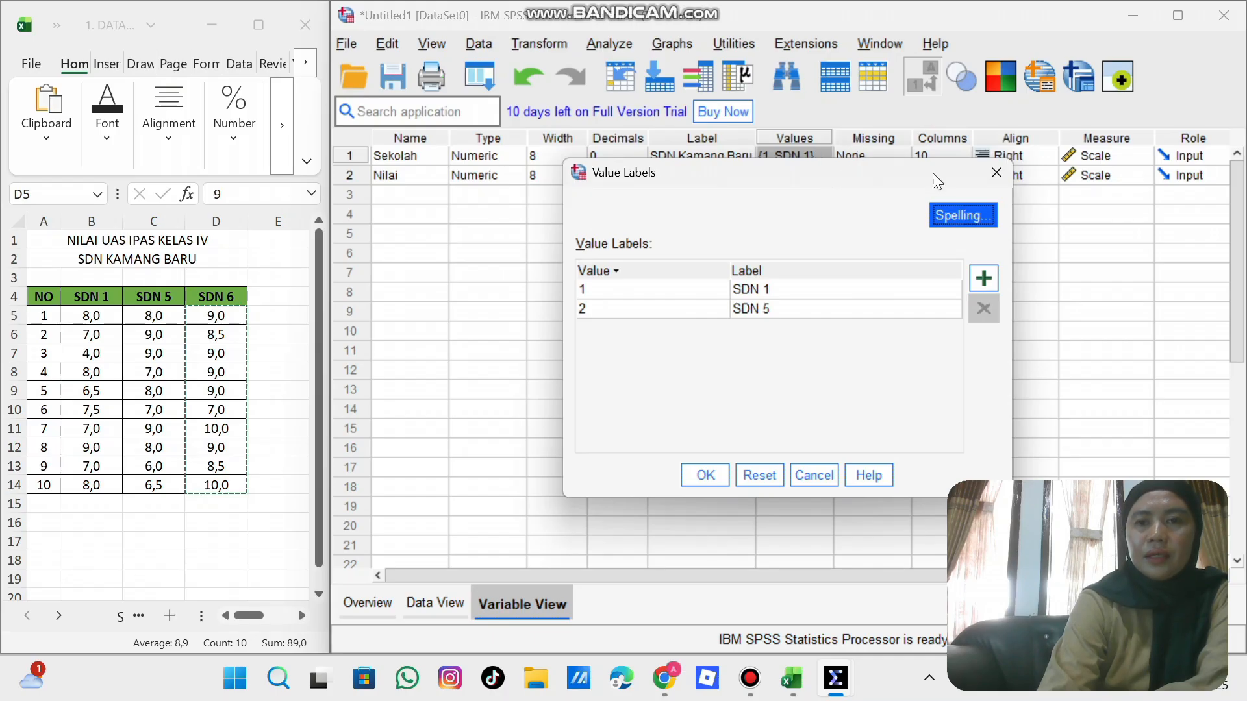
left_click(989, 279)
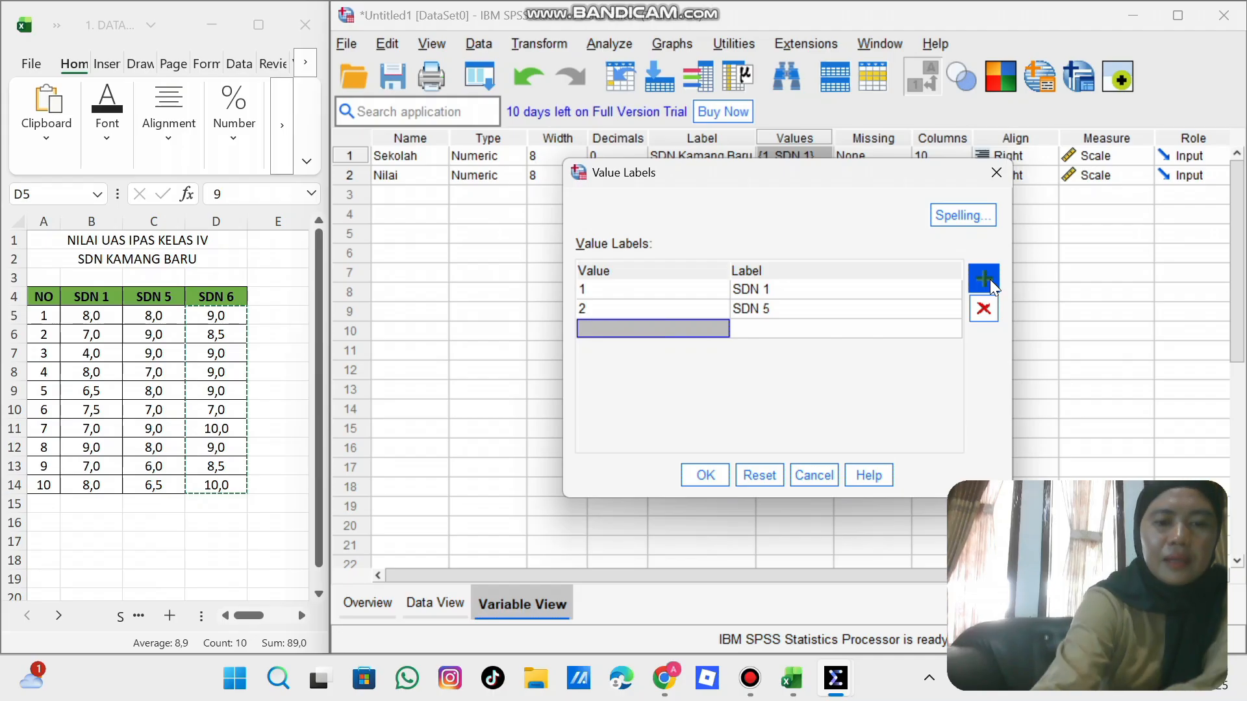
type("3")
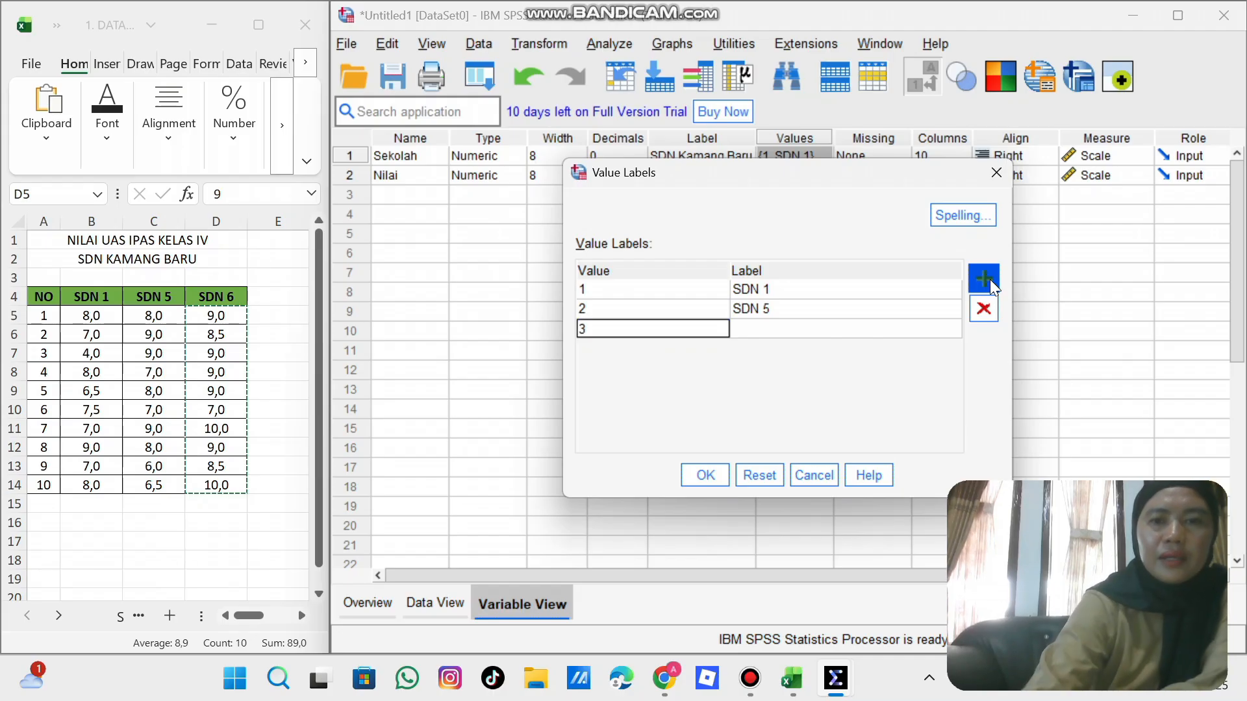
left_click(882, 329)
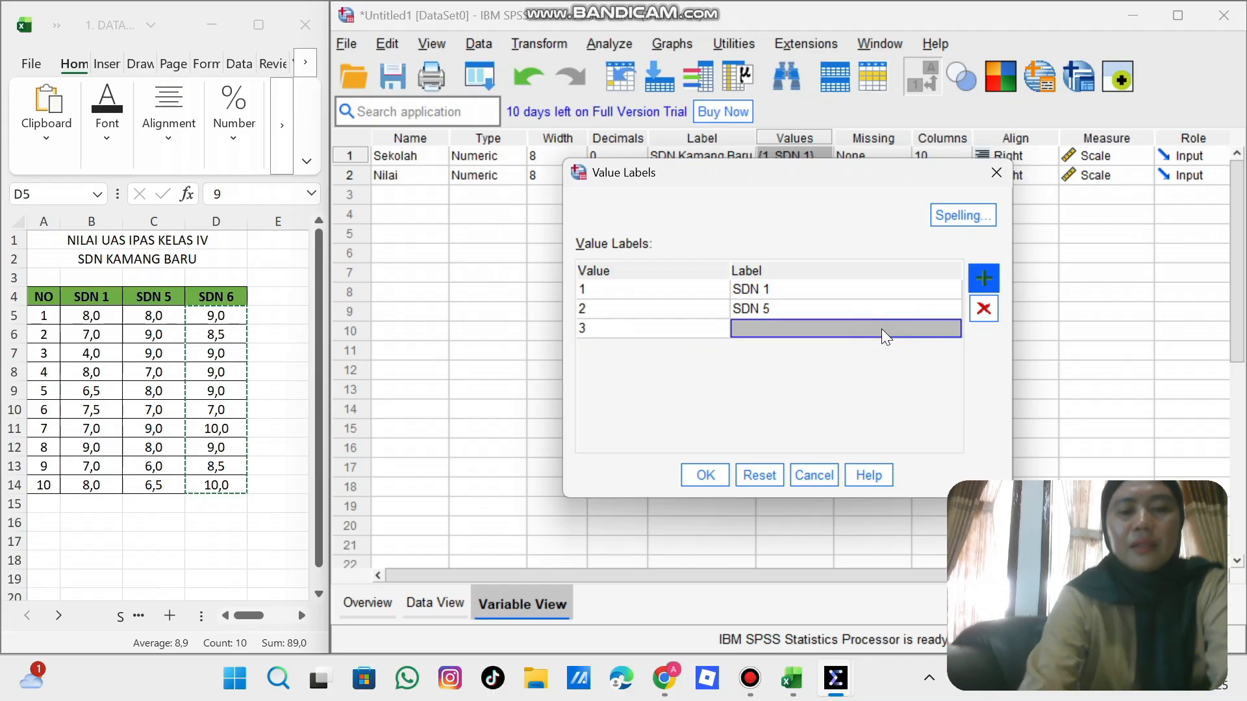
type("SDN 6")
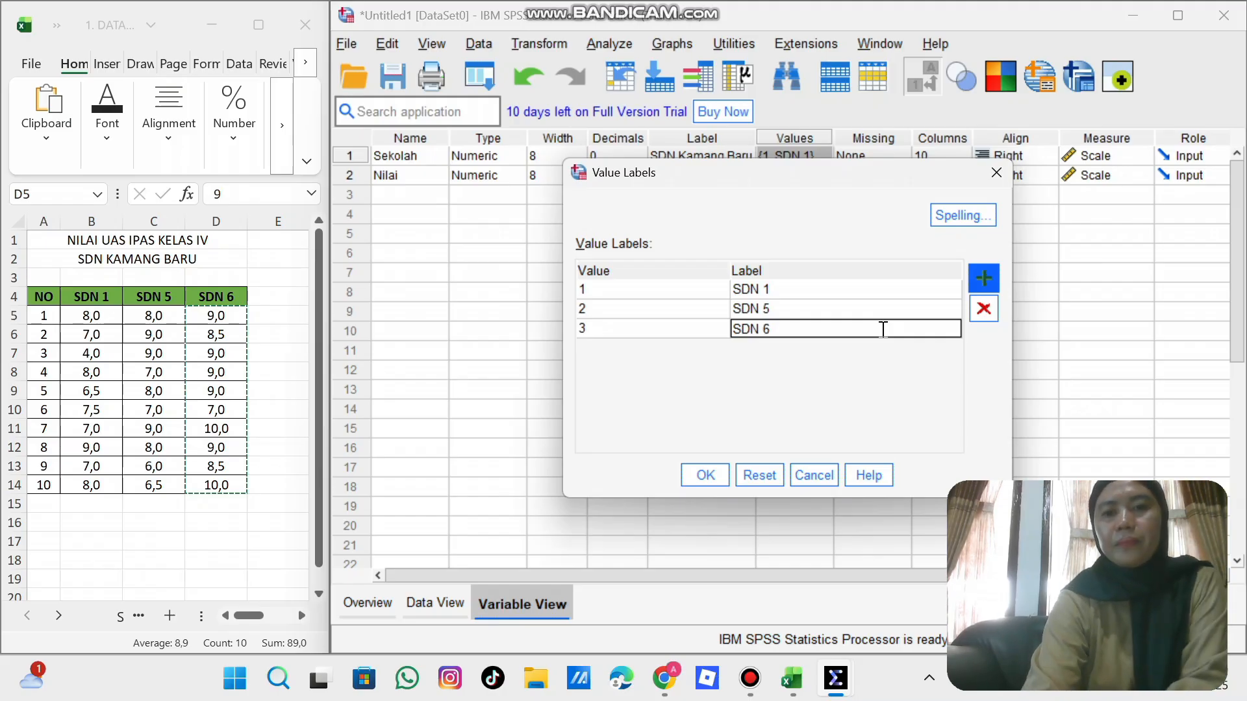
left_click(708, 478)
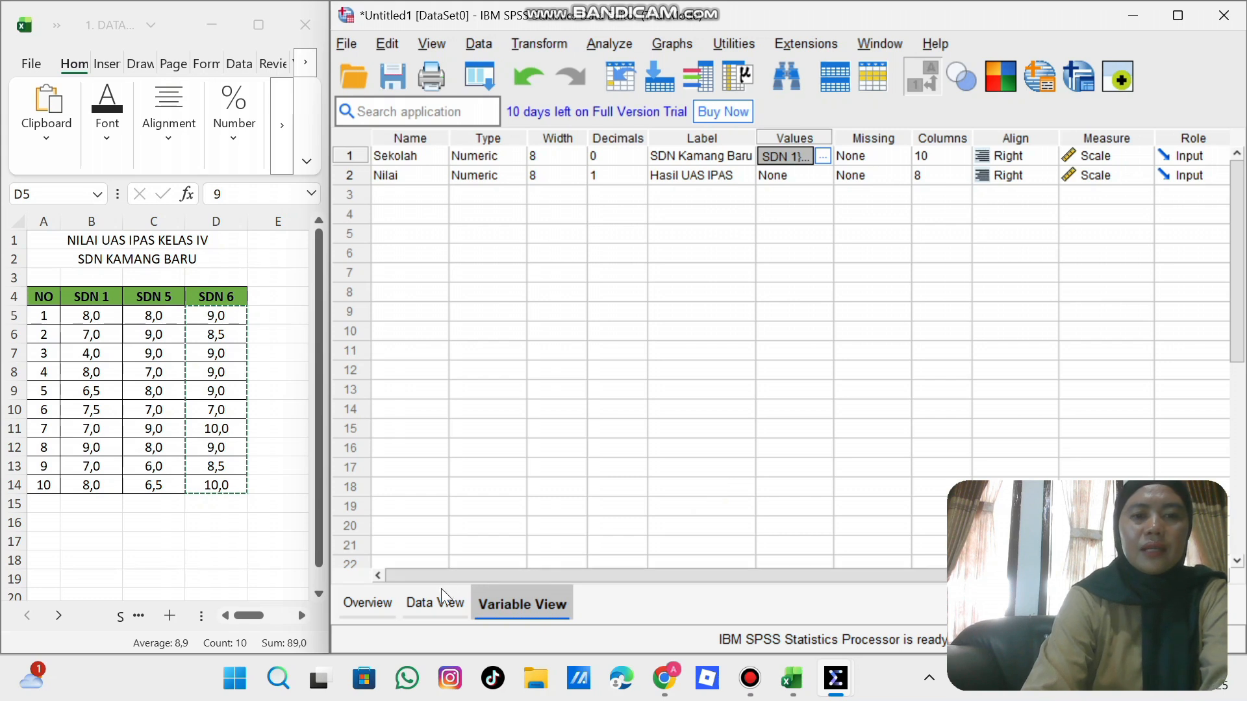
Step: Return to the data cases and set the Sekolah value of case 22 to SDN 6
left_click(423, 606)
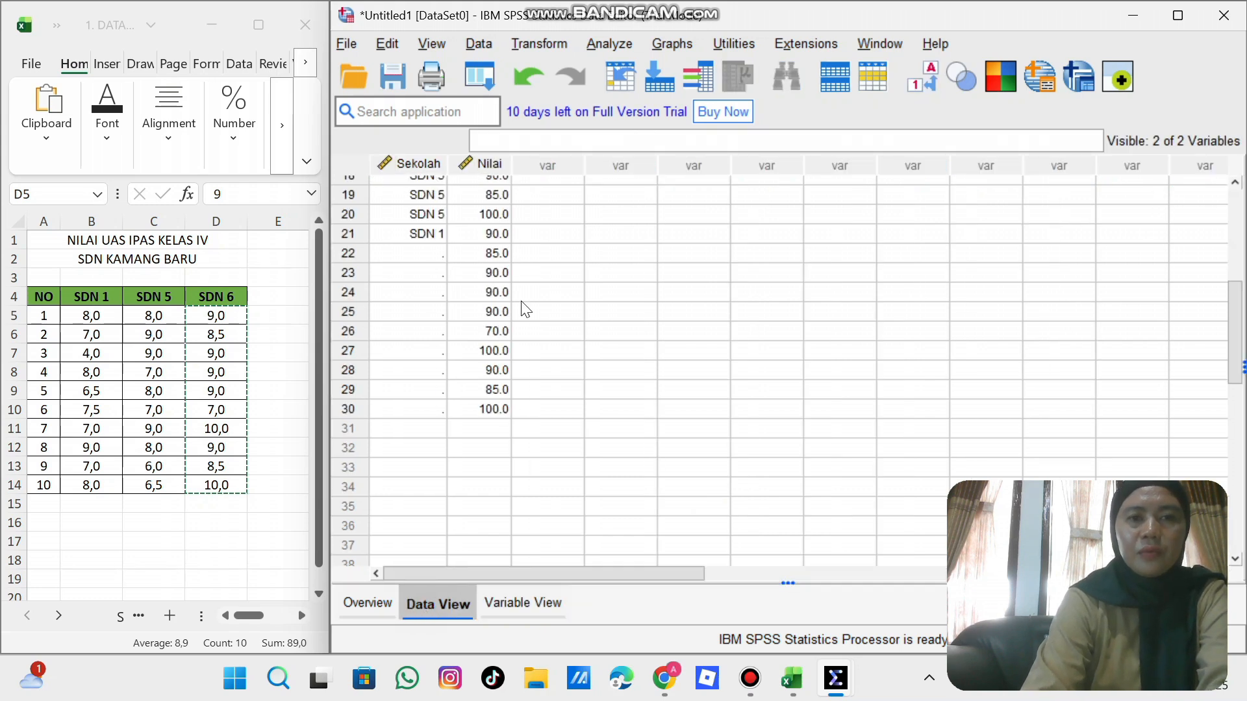
left_click(438, 255)
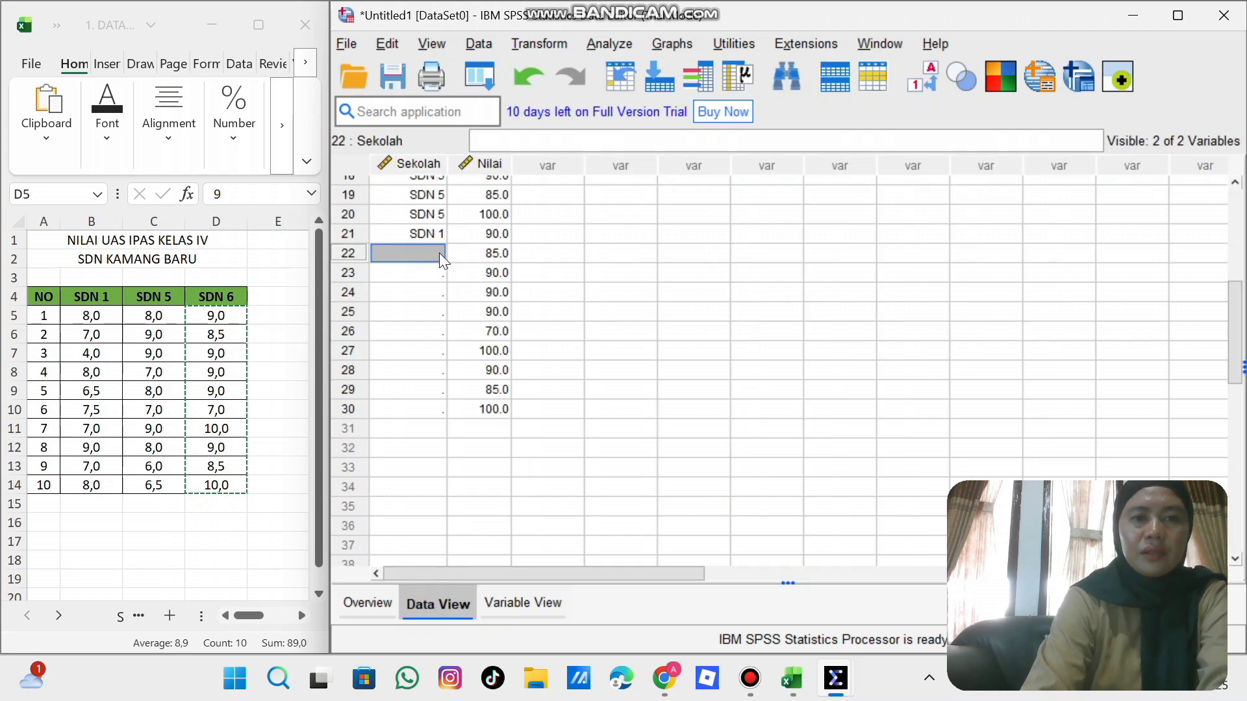
left_click(439, 255)
left_click(435, 253)
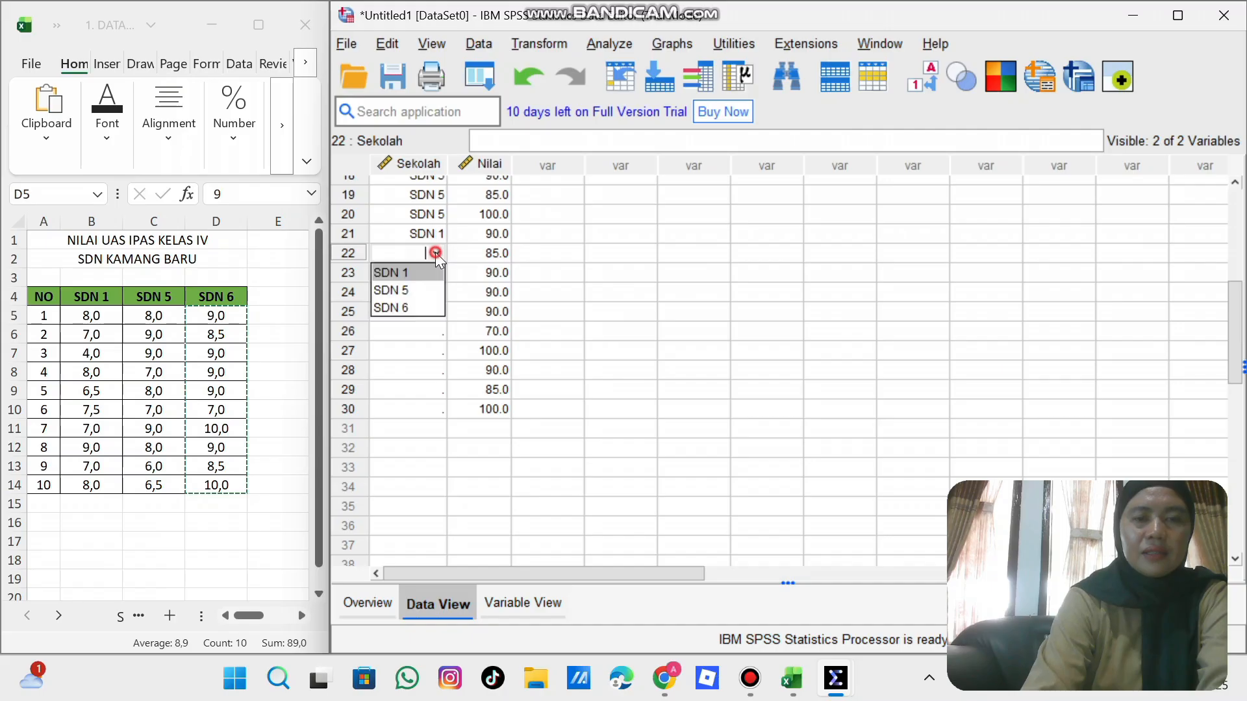
left_click(422, 309)
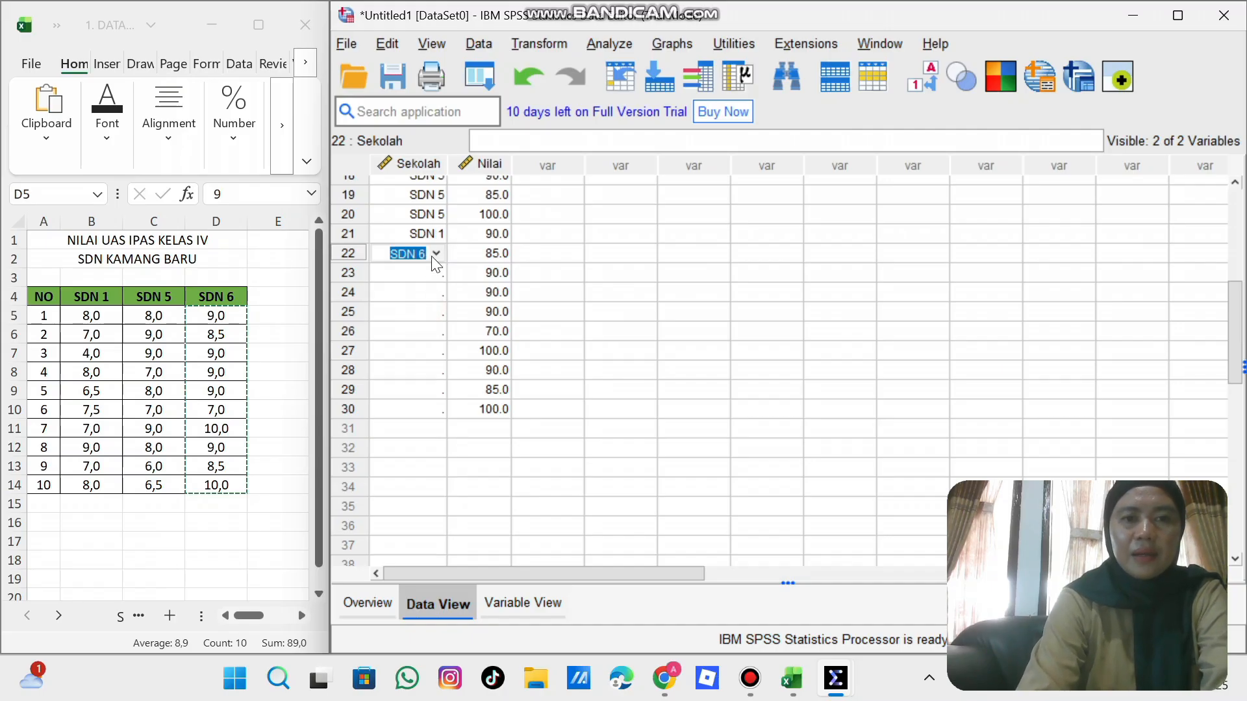
left_click(423, 274)
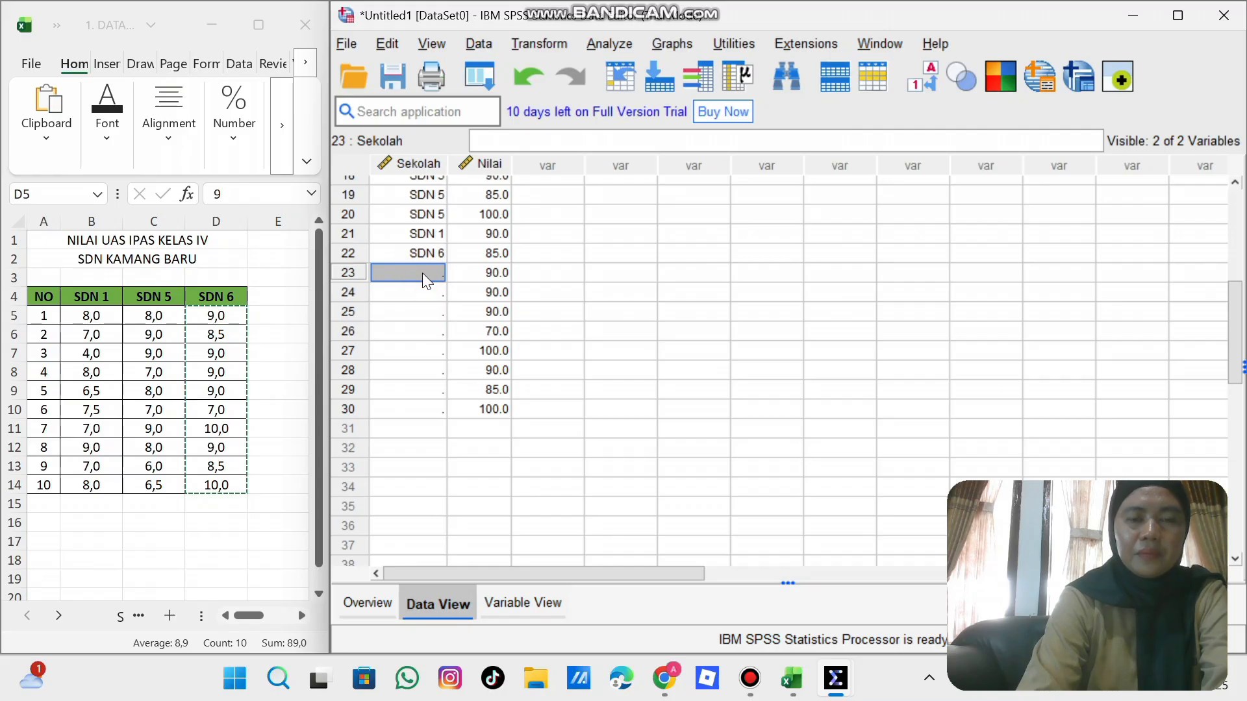
Step: Copy the SDN 6 value of case 22 into the Sekolah column for cases 23 to 30
left_click(421, 253)
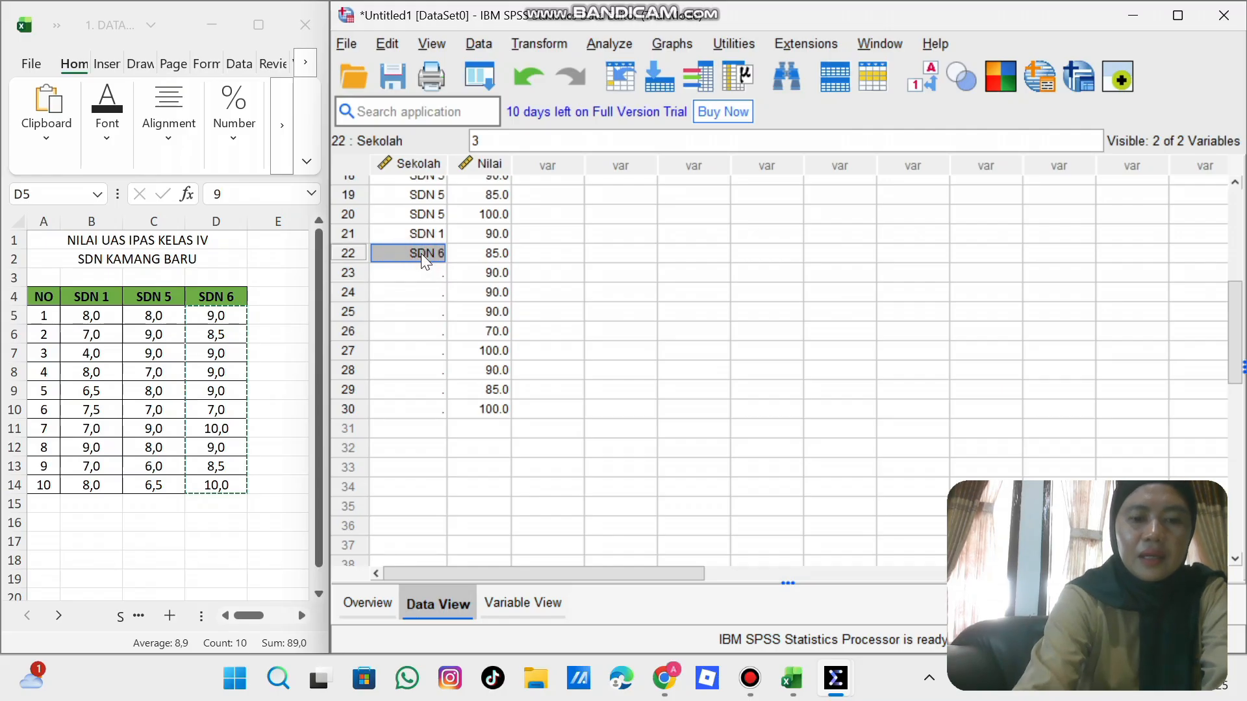
left_click(418, 272)
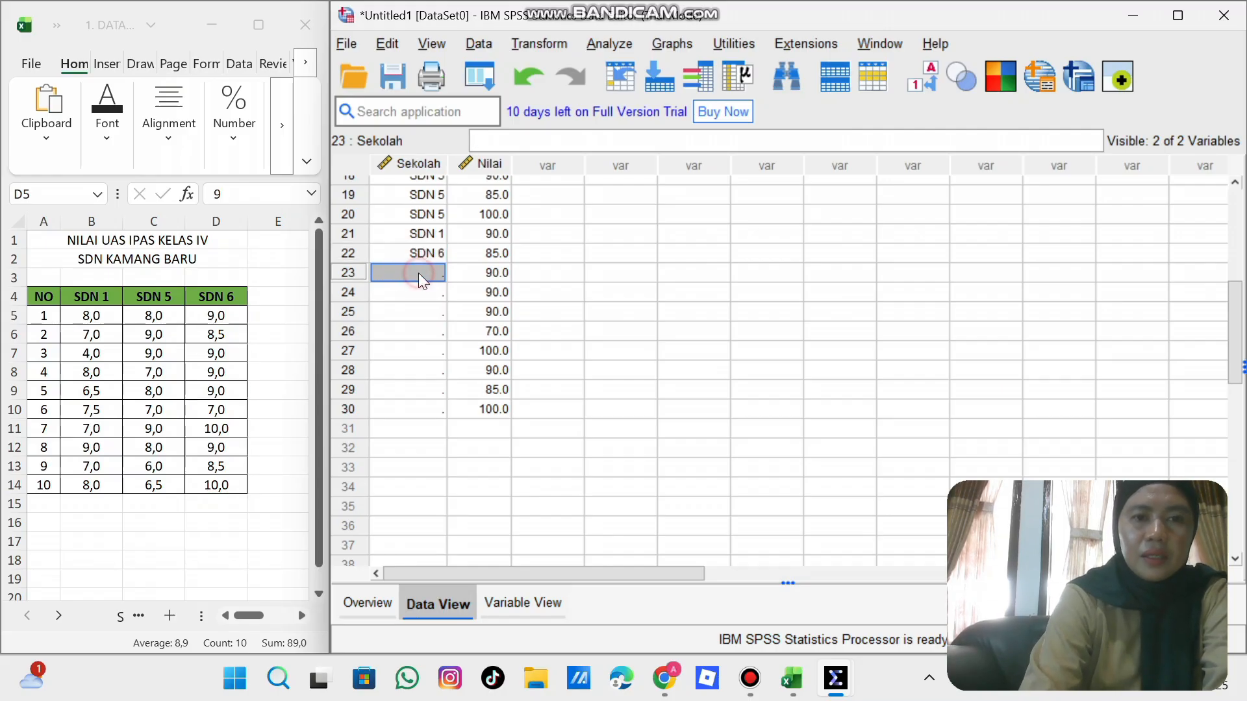
key("shift+Down")
key("shift+Down")
key("shift+Down")
key("shift+Down")
key("shift+Down")
key("shift+Down")
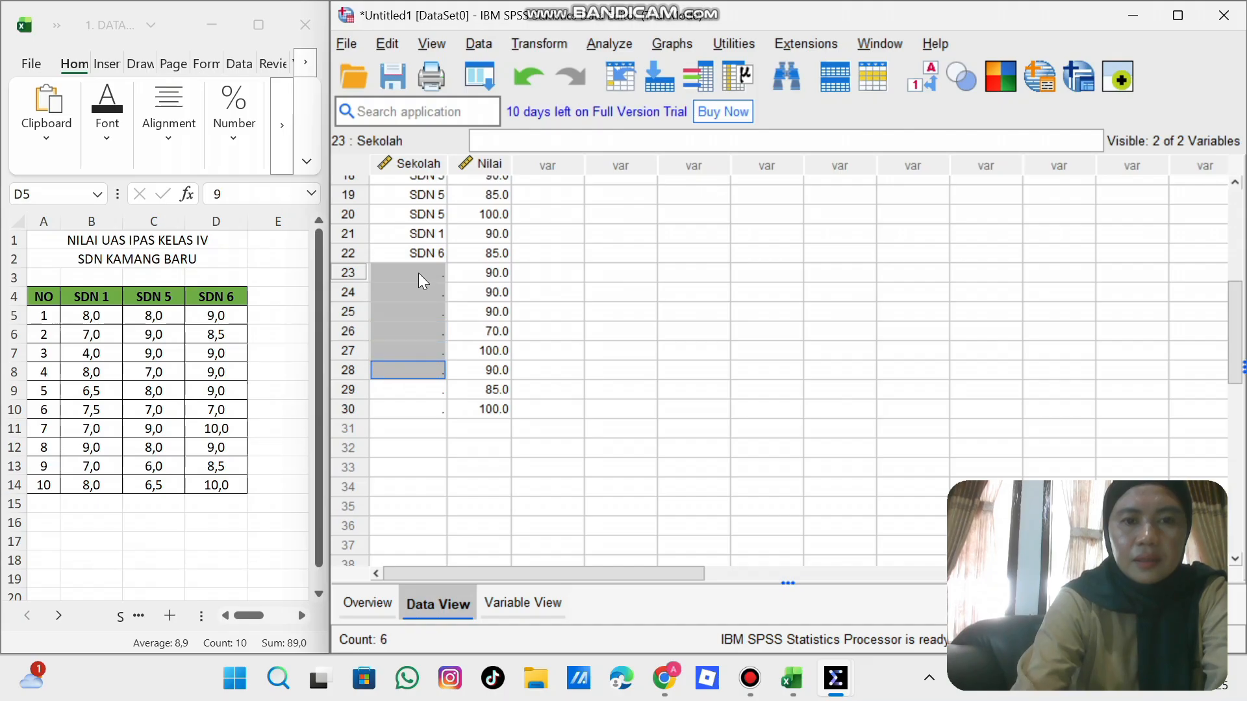
key("shift+Down")
type("SDN 6 SDN 6 SDN 6 SDN 6 SDN 6 SDN 6 SDN 6 SDN 6")
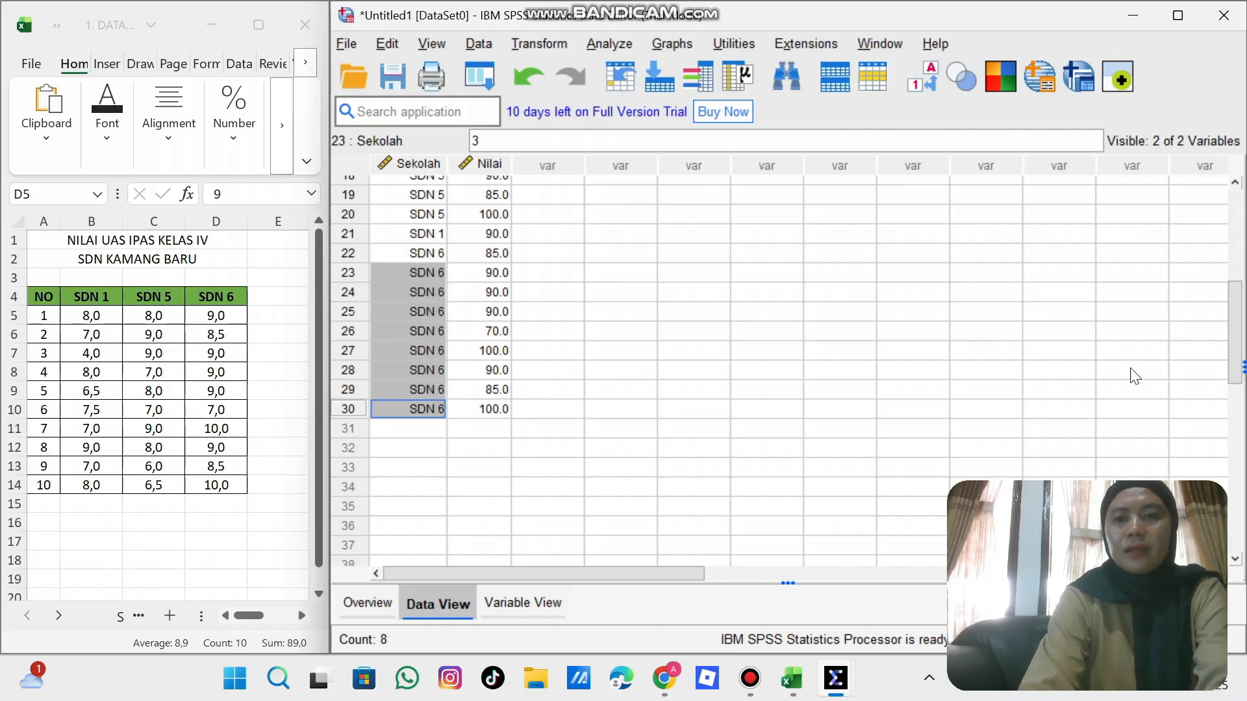
Step: Run a One-Way ANOVA of Hasil UAS IPAS with SDN Kamang Baru as the factor, adding Descriptive statistics to its options
left_click_drag(1237, 318, 1237, 250)
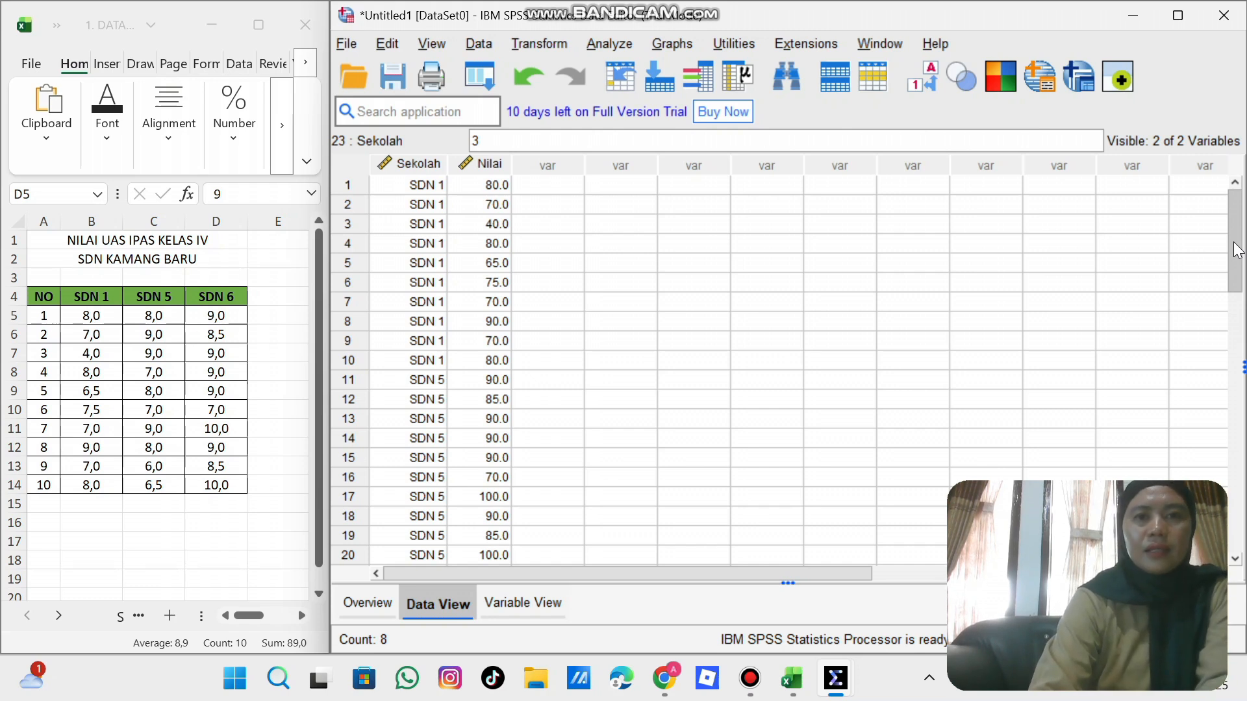
left_click(605, 45)
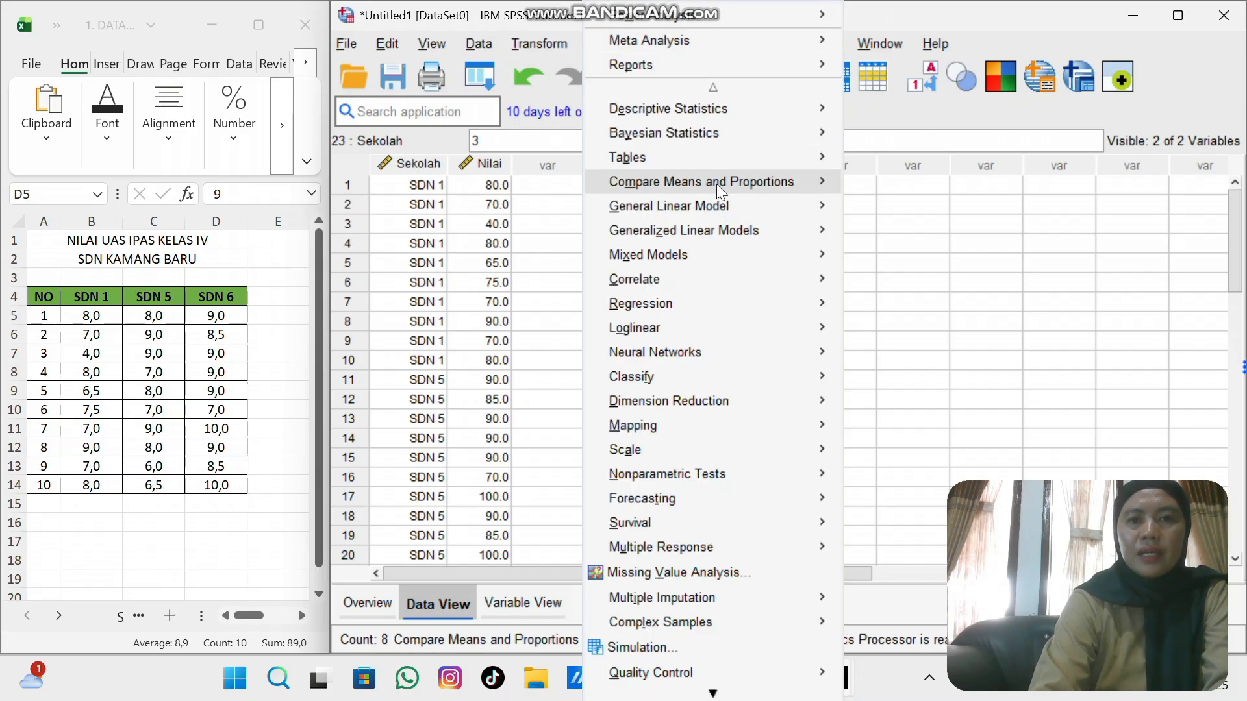
mouse_move(718, 186)
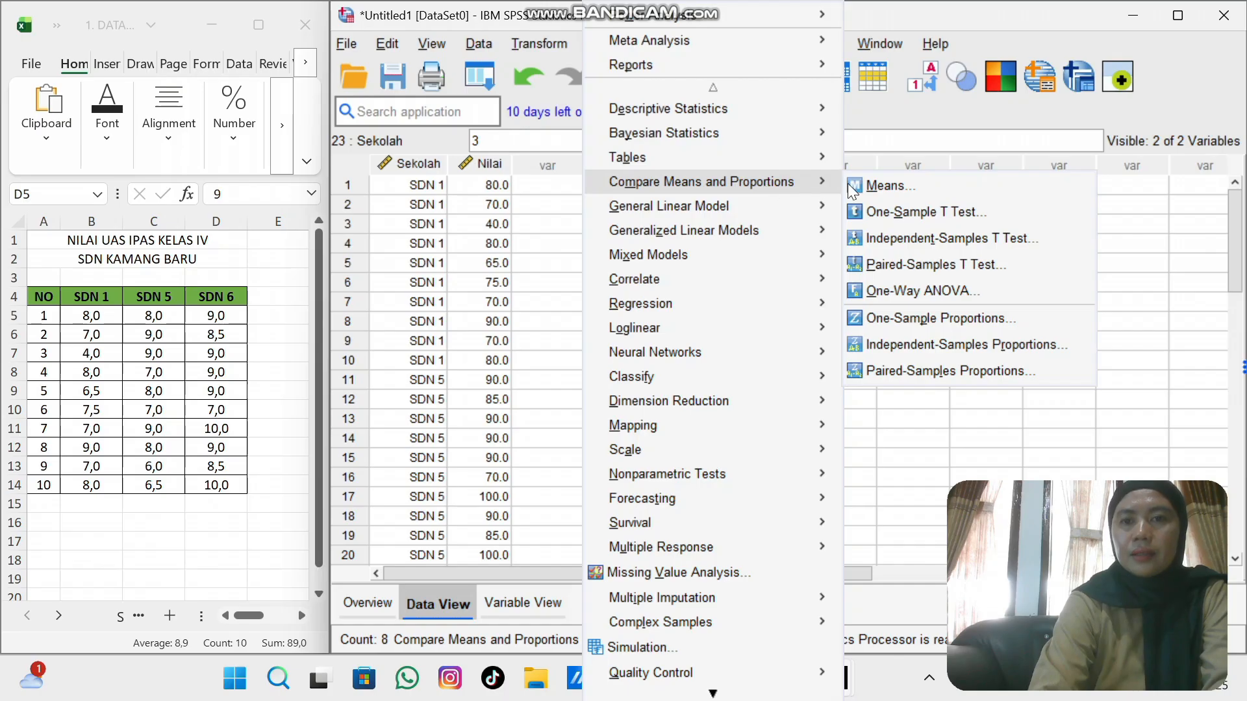
left_click(906, 294)
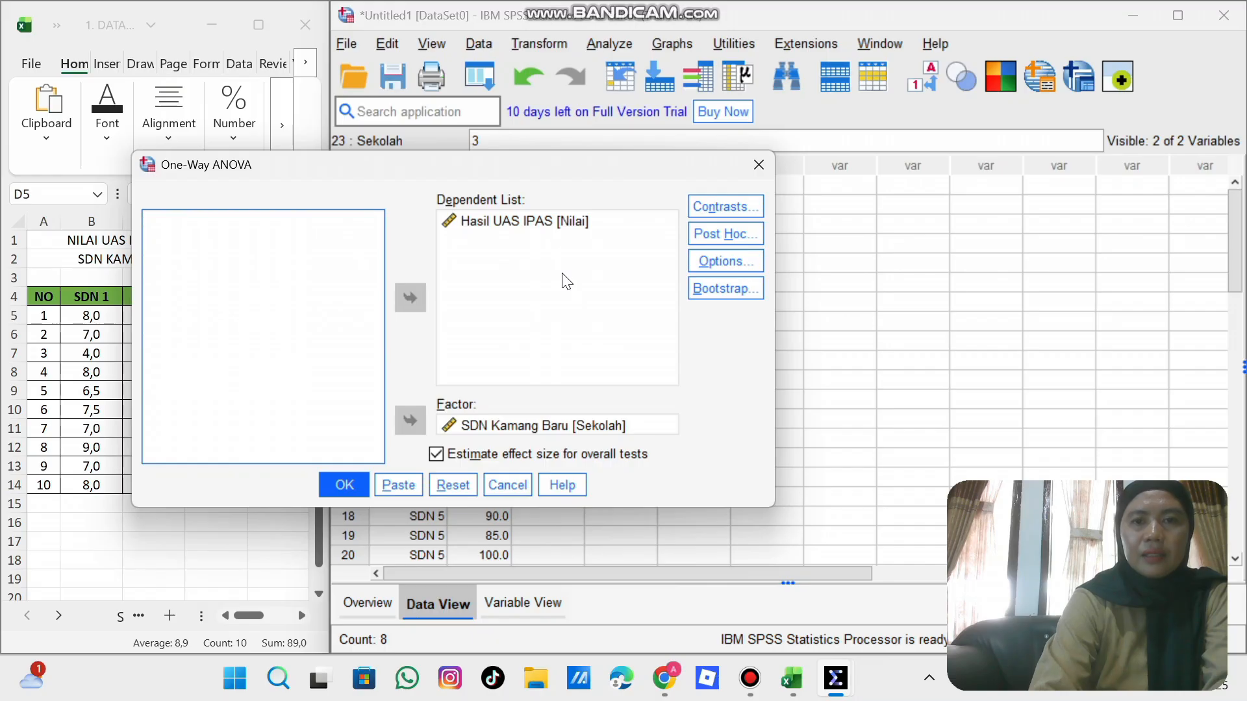
left_click(725, 264)
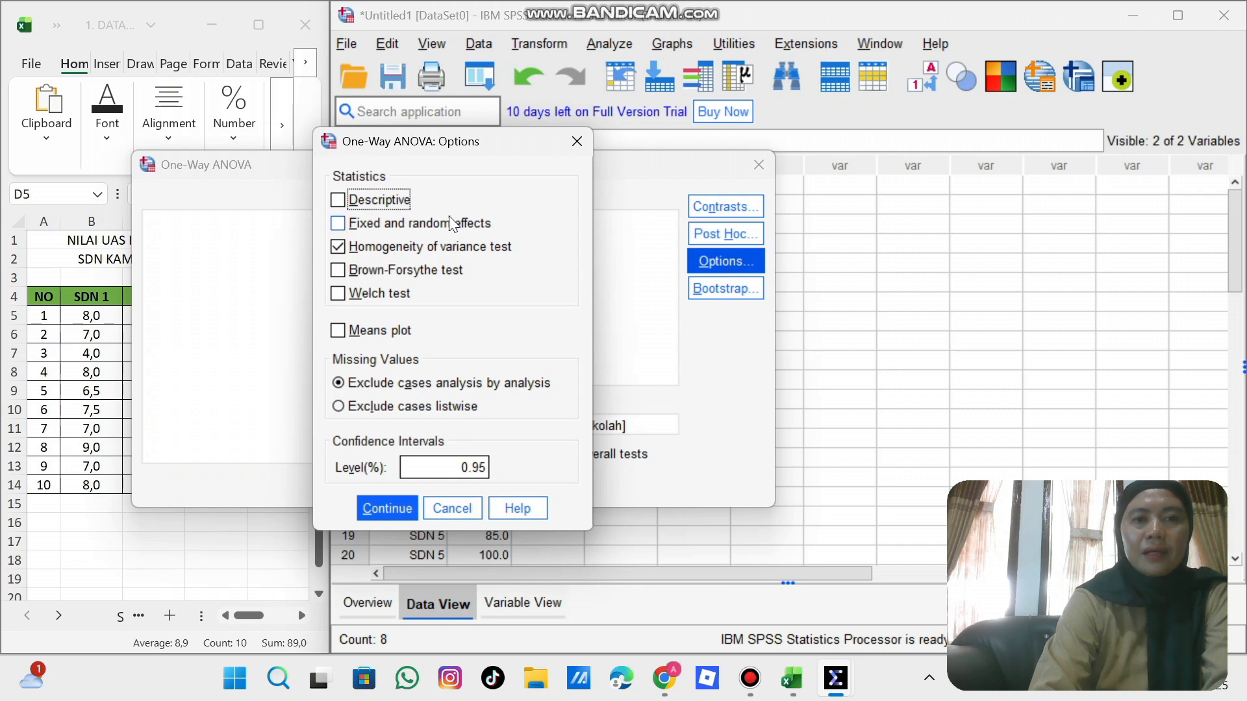
left_click(338, 200)
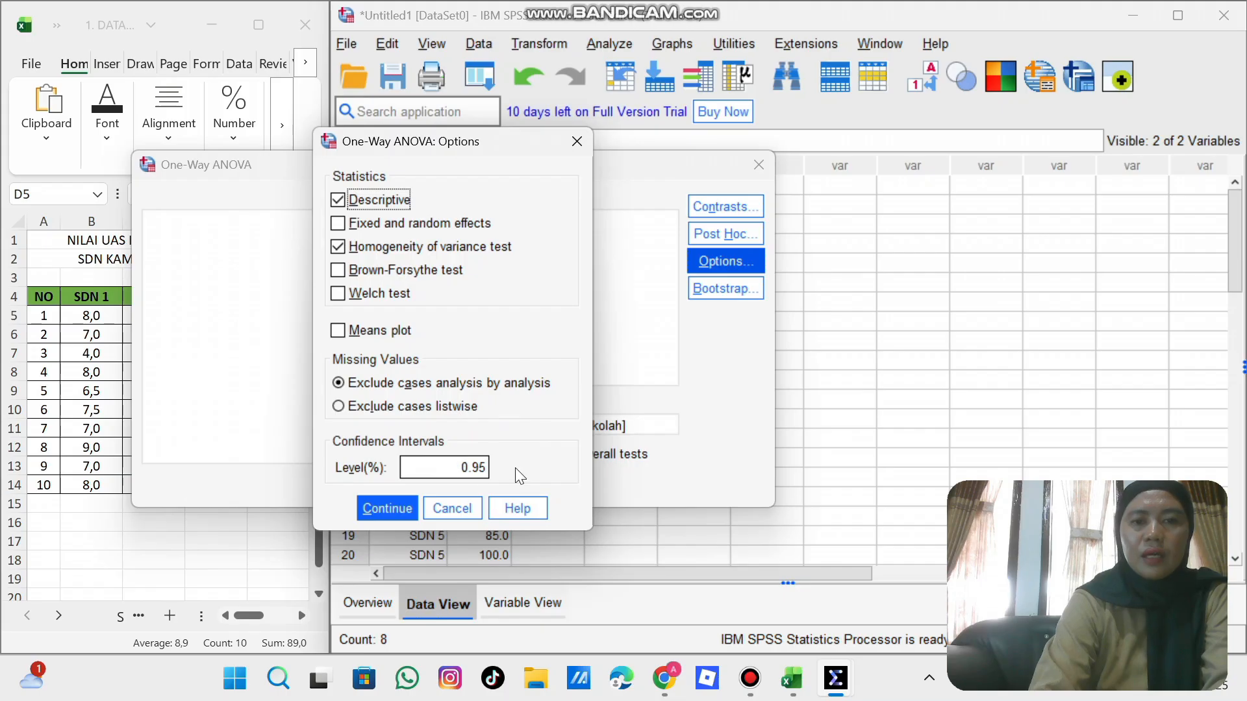
left_click(387, 508)
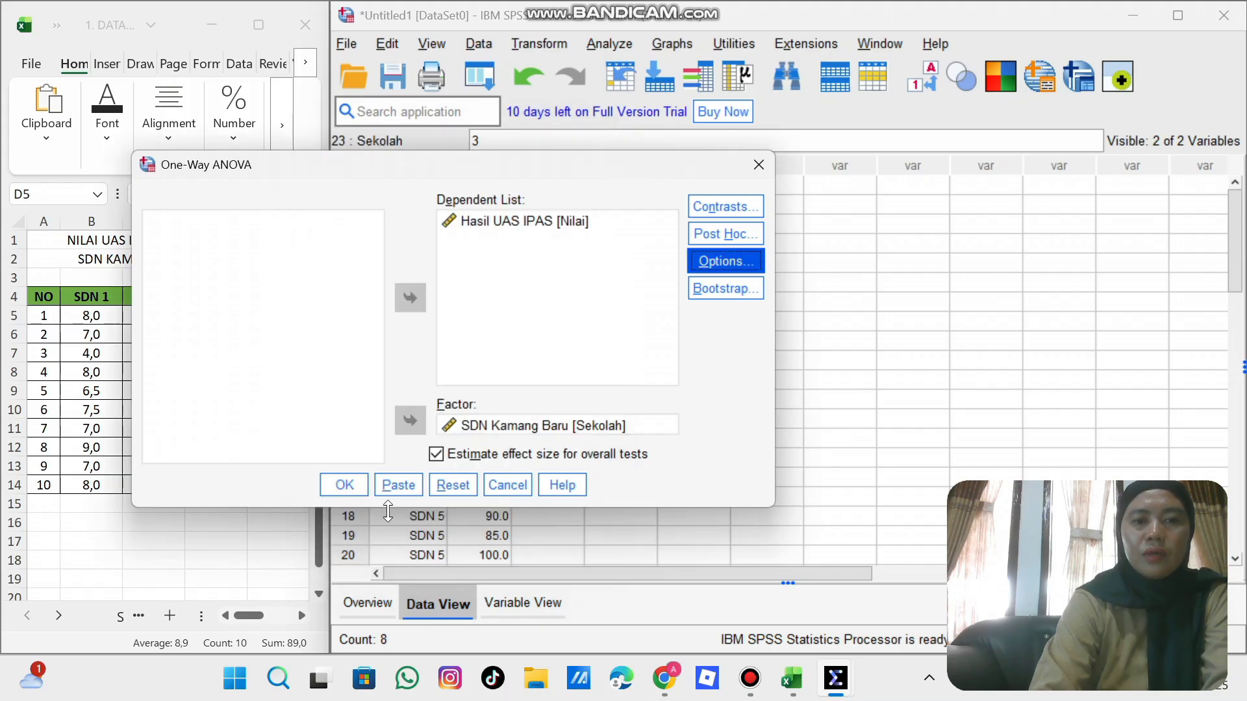
left_click(336, 488)
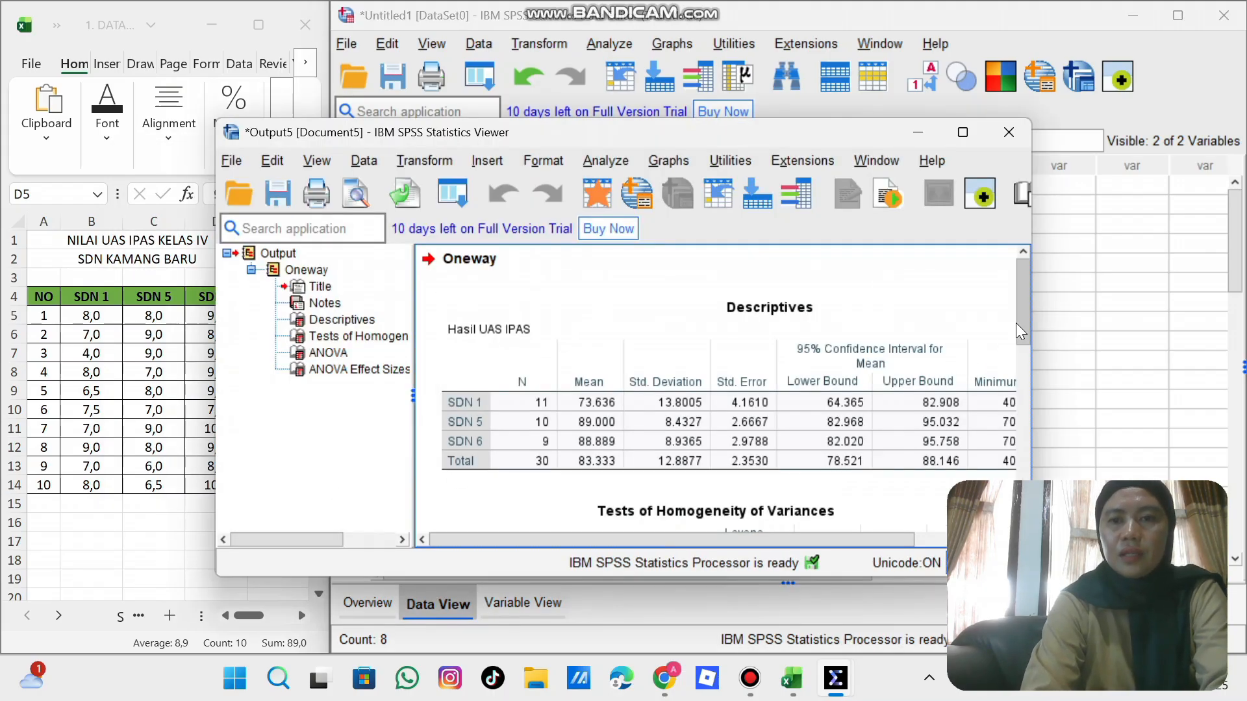
Step: Examine the Descriptives and Tests of Homogeneity of Variances tables across their full width, down to the ANOVA table
left_click_drag(1022, 313, 1019, 338)
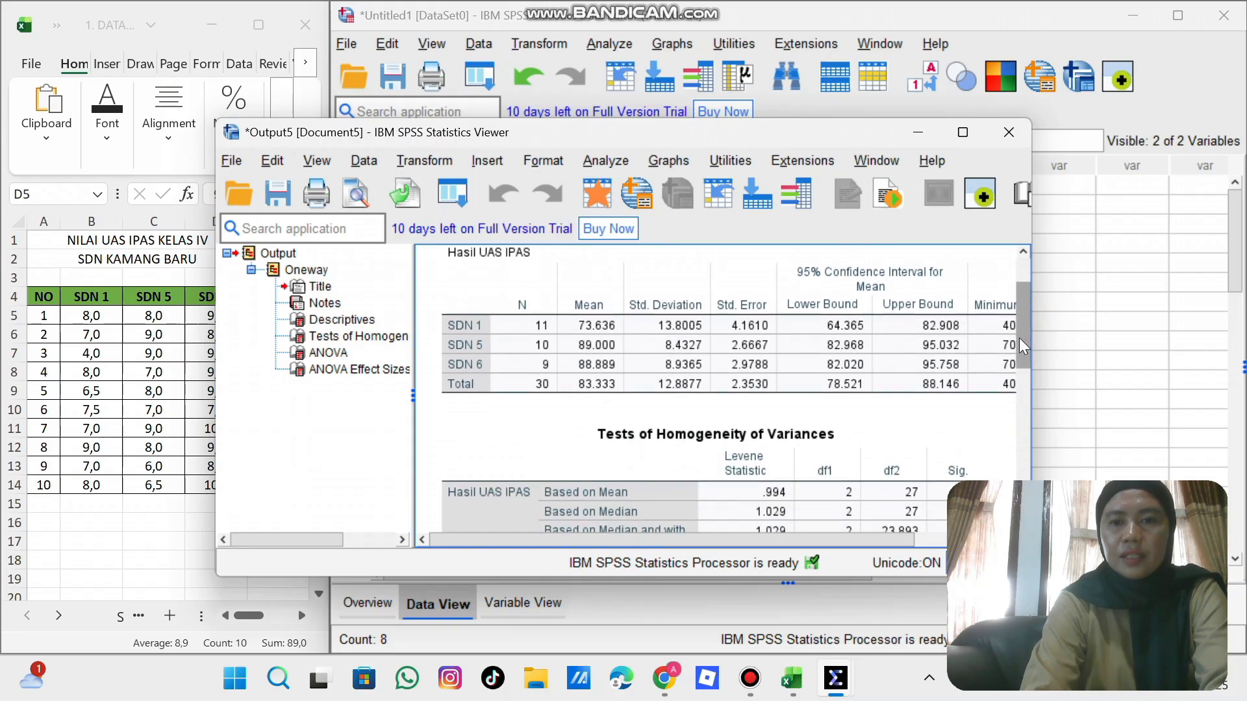
left_click(757, 539)
left_click_drag(757, 540, 817, 540)
left_click_drag(832, 536, 755, 530)
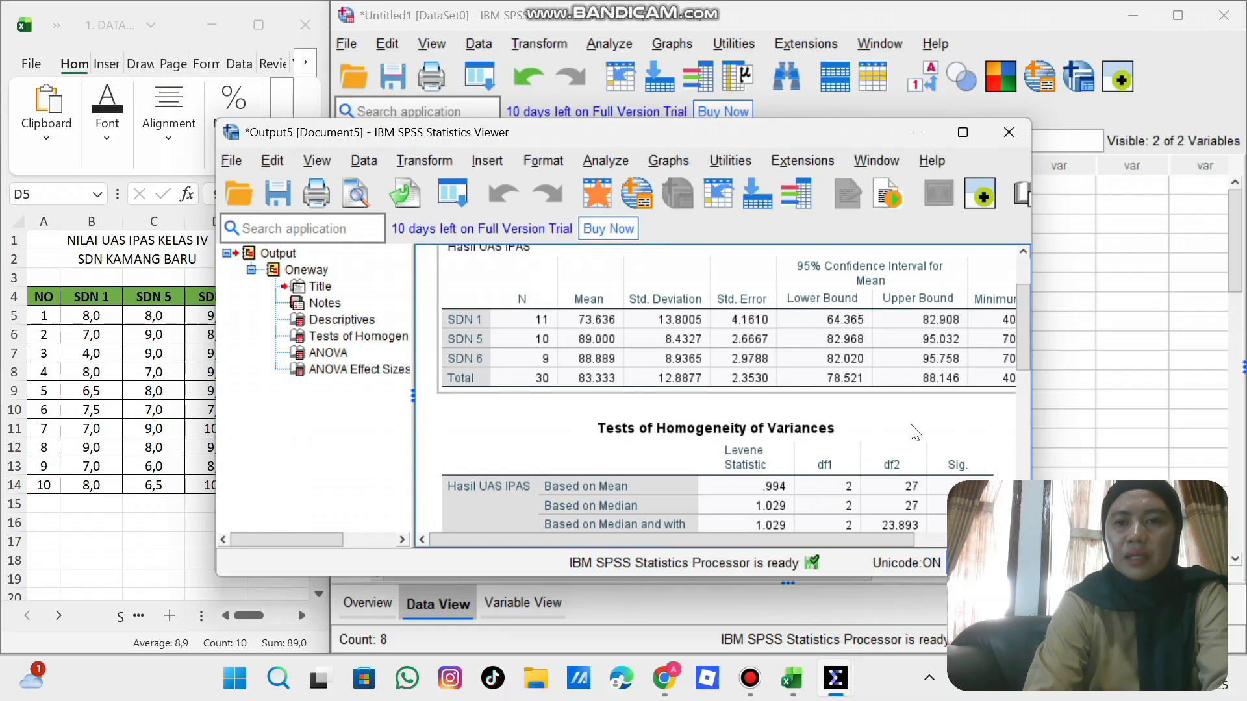
left_click_drag(1025, 345, 1022, 365)
left_click(846, 548)
left_click_drag(844, 547, 916, 537)
left_click_drag(1021, 364, 1020, 348)
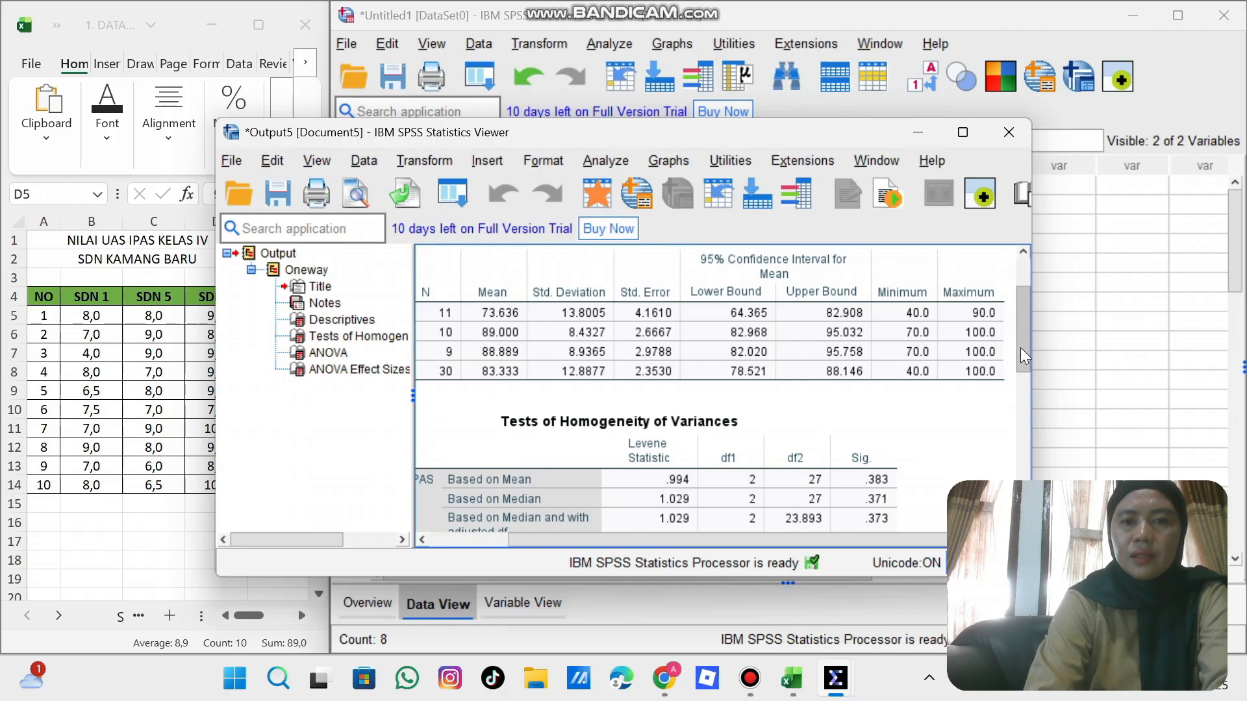
left_click_drag(1020, 348, 1032, 421)
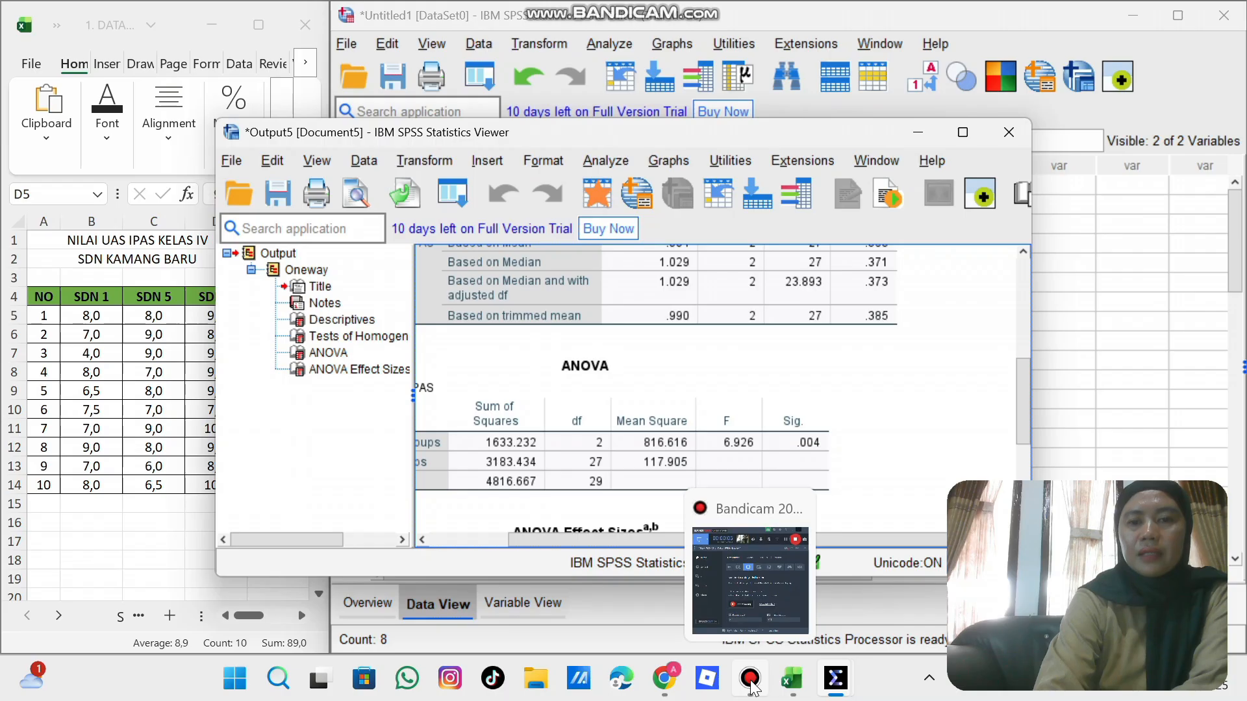
Step: Read the significance rule on the "UJI ANOVA SATU ARAH" slide in Chrome and compare it with the ANOVA table in the SPSS output
left_click(664, 679)
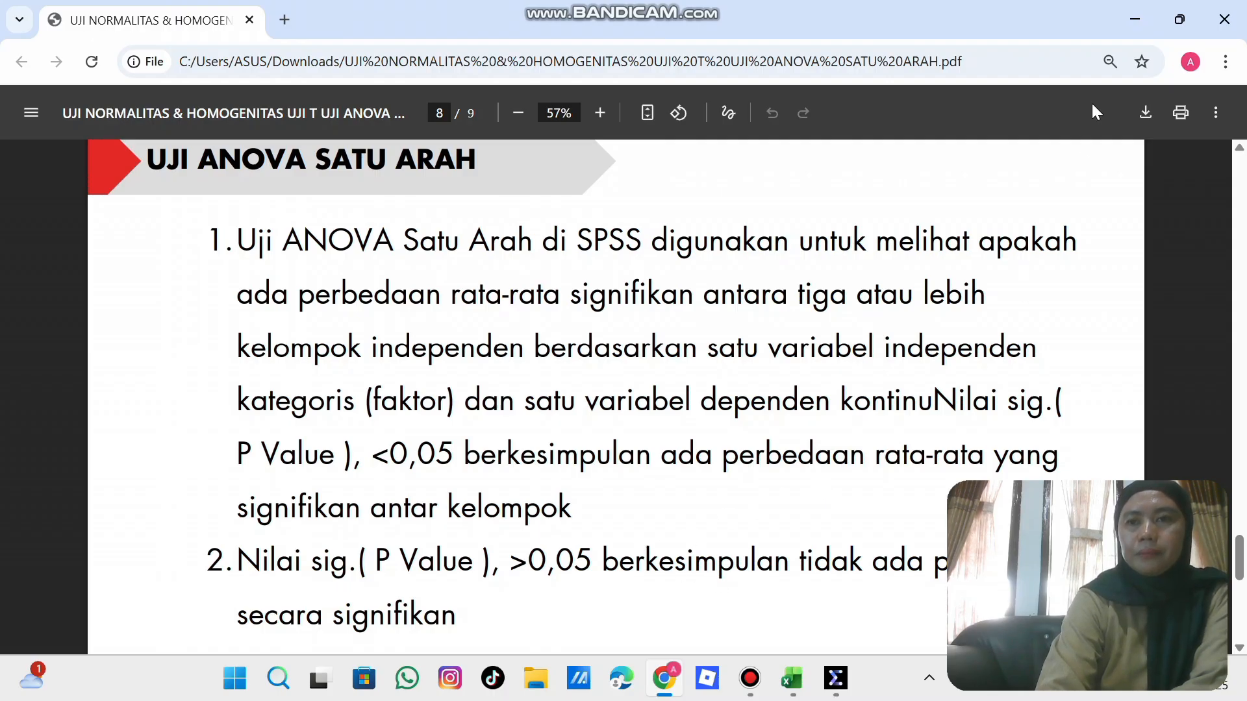
left_click(1135, 20)
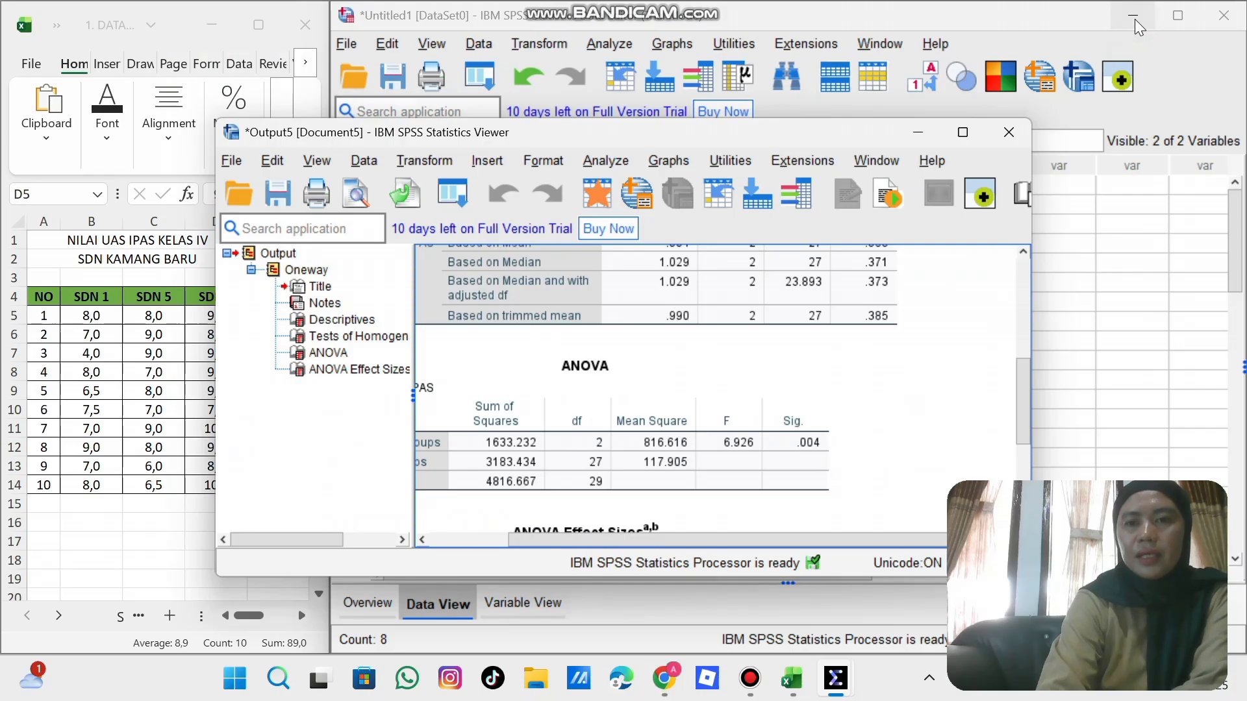
left_click(746, 364)
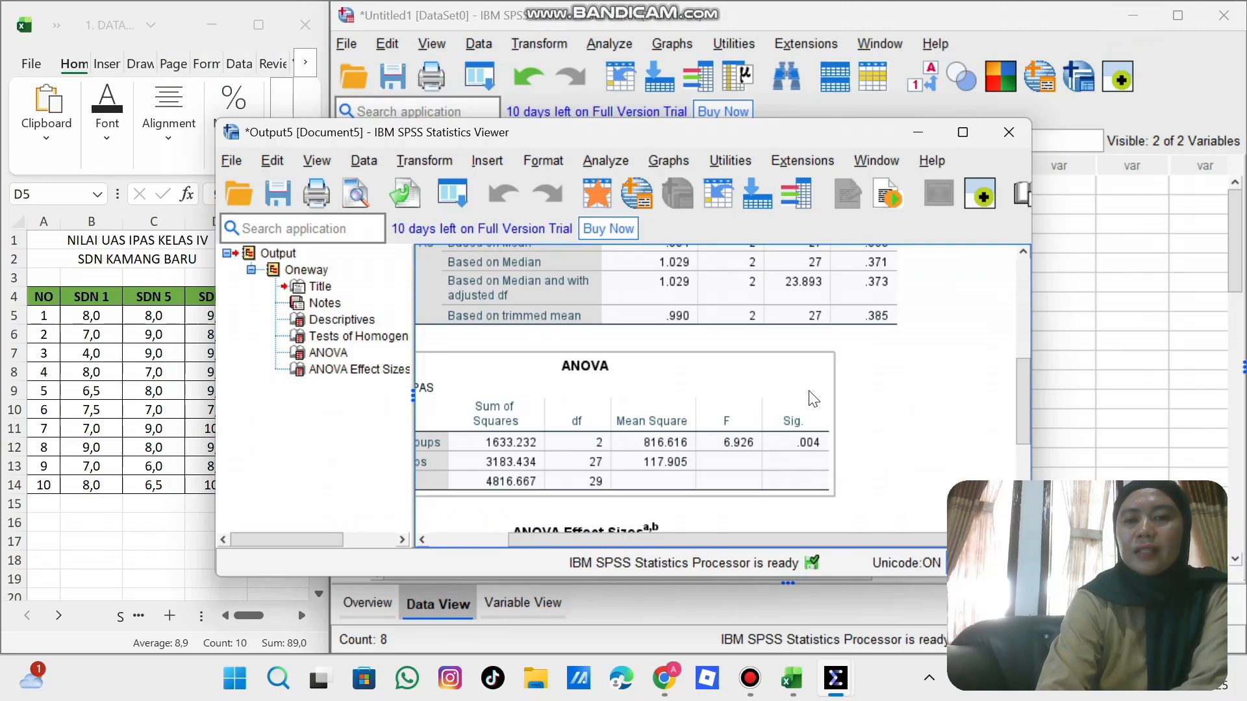
left_click(842, 477)
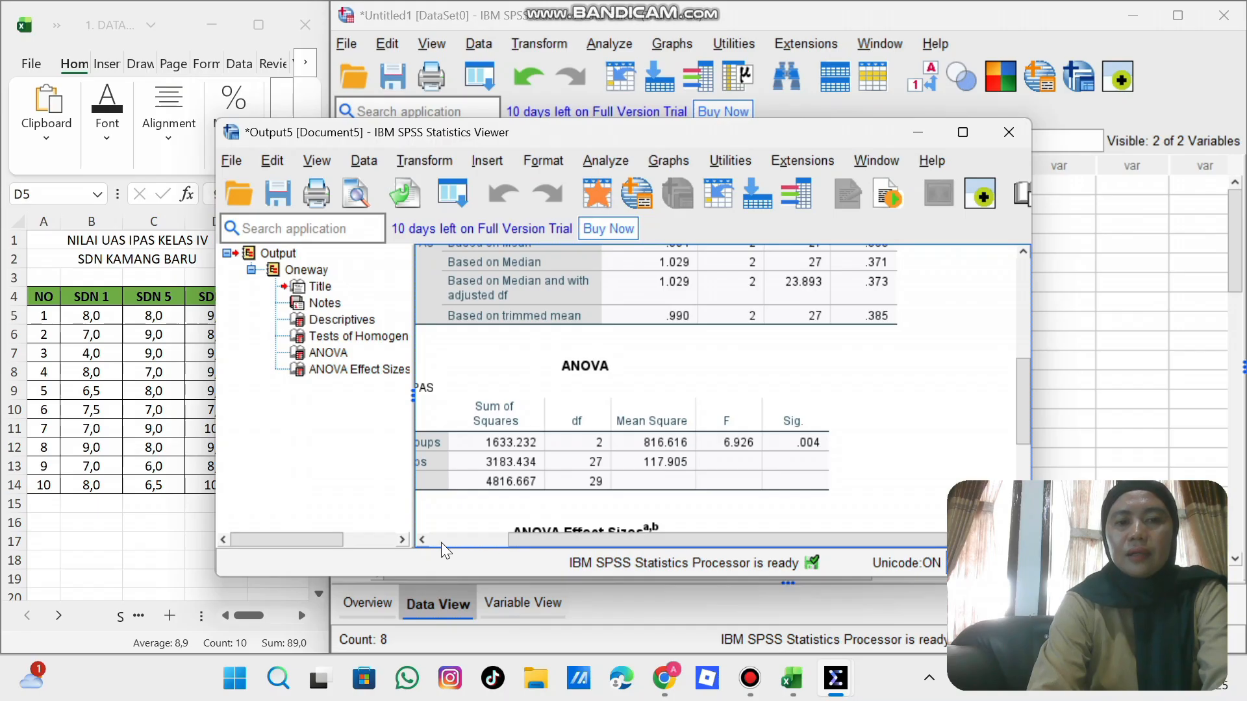
left_click(422, 539)
left_click(422, 539)
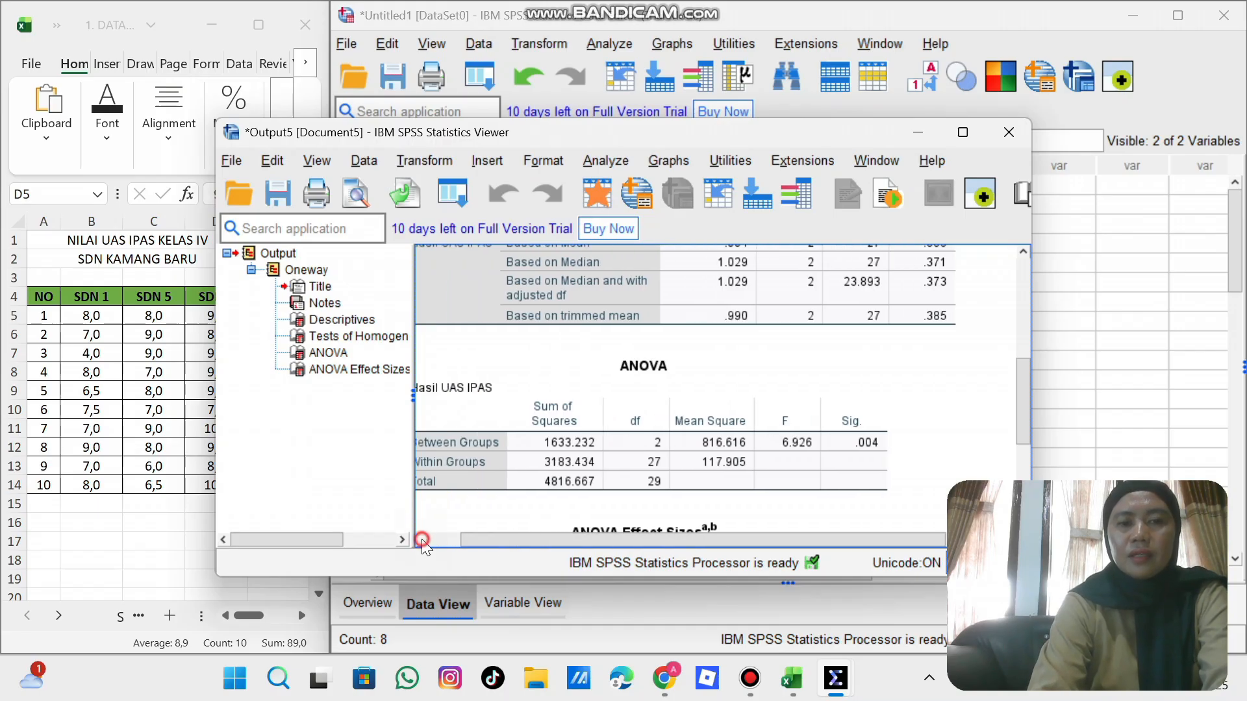
left_click(422, 539)
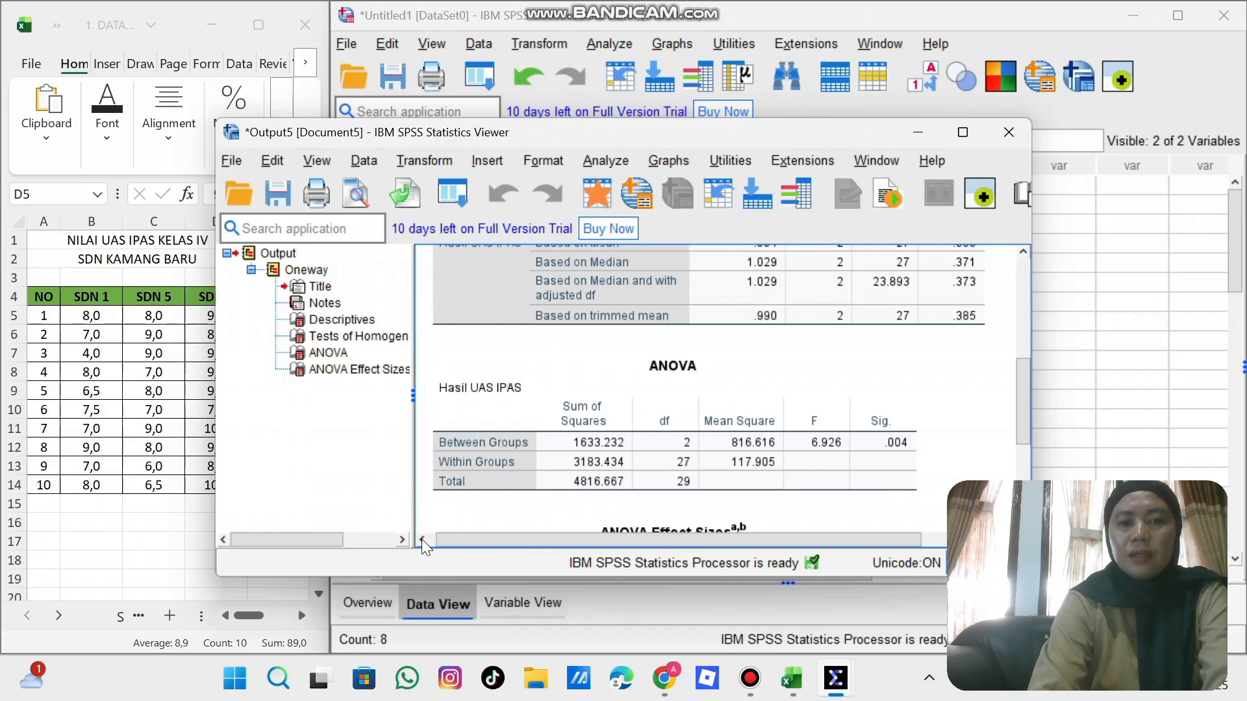
left_click(422, 539)
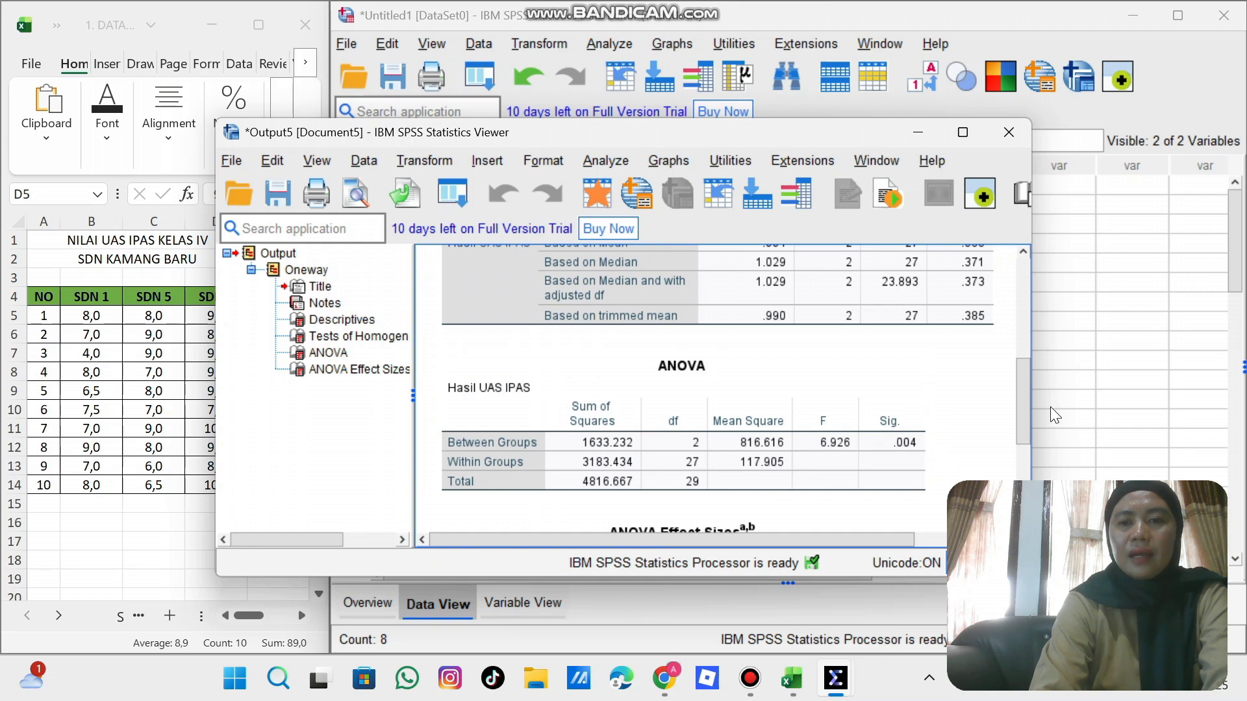
Step: Review the ANOVA and ANOVA Effect Sizes tables for Hasil UAS IPAS, and close the output without saving it
left_click_drag(1023, 400, 1018, 430)
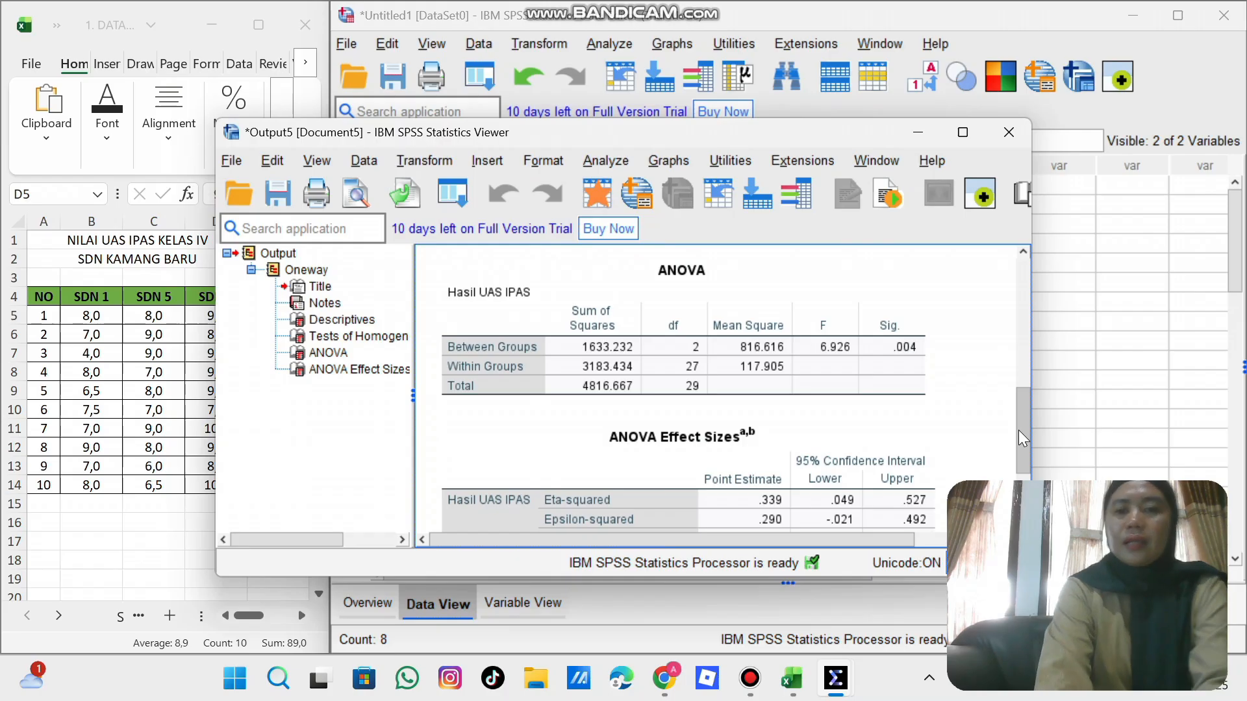
left_click_drag(1026, 419, 1021, 384)
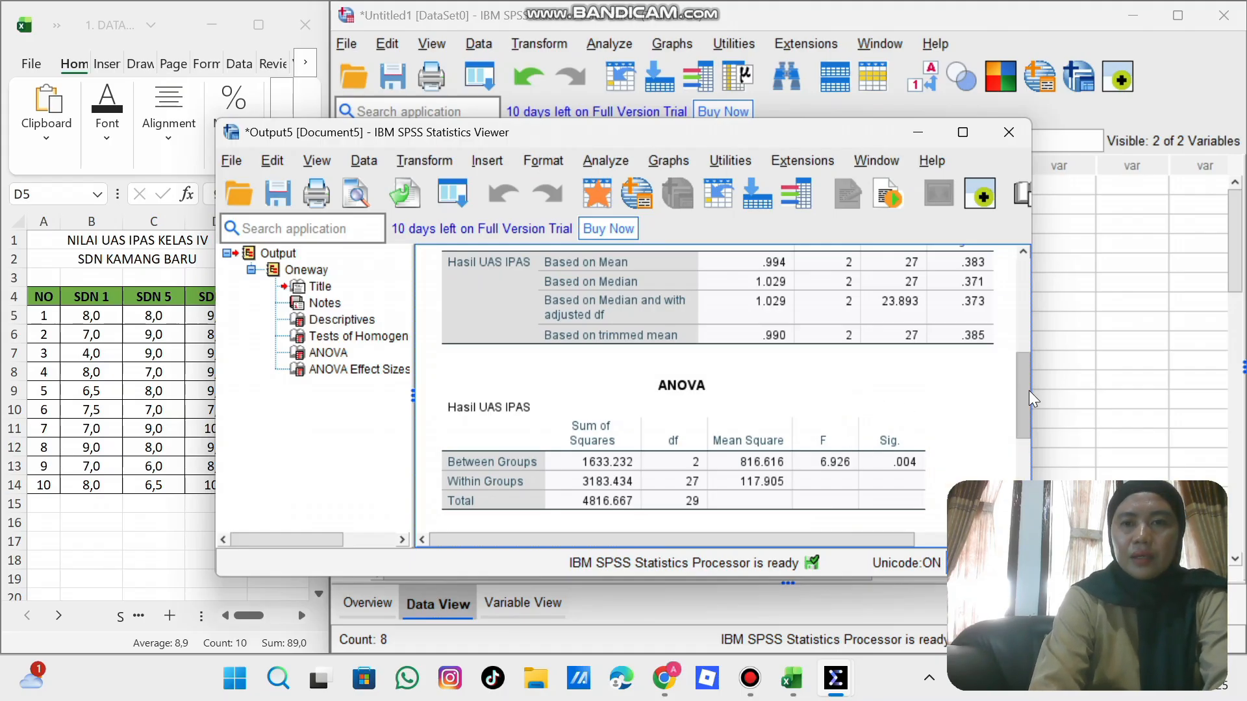
mouse_move(1023, 400)
left_mouse_down()
mouse_move(1026, 380)
mouse_move(1020, 419)
left_mouse_up()
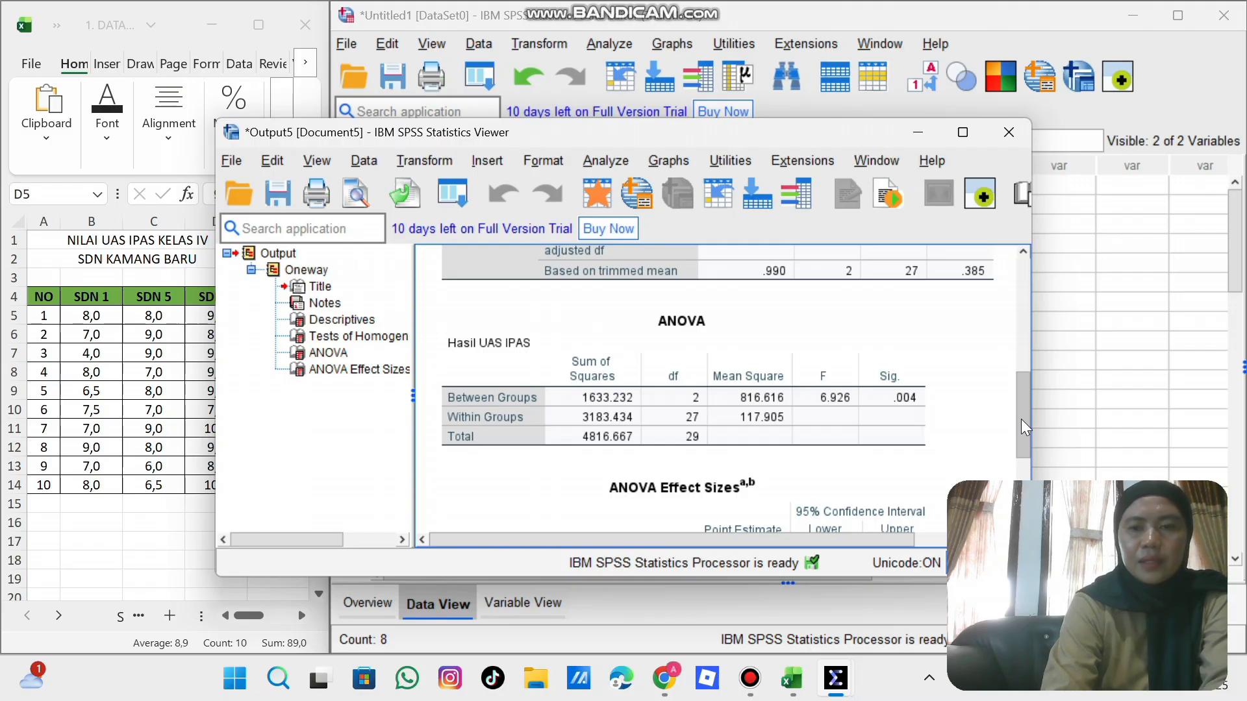
mouse_move(1021, 426)
left_mouse_down()
mouse_move(1015, 443)
mouse_move(1022, 426)
left_mouse_up()
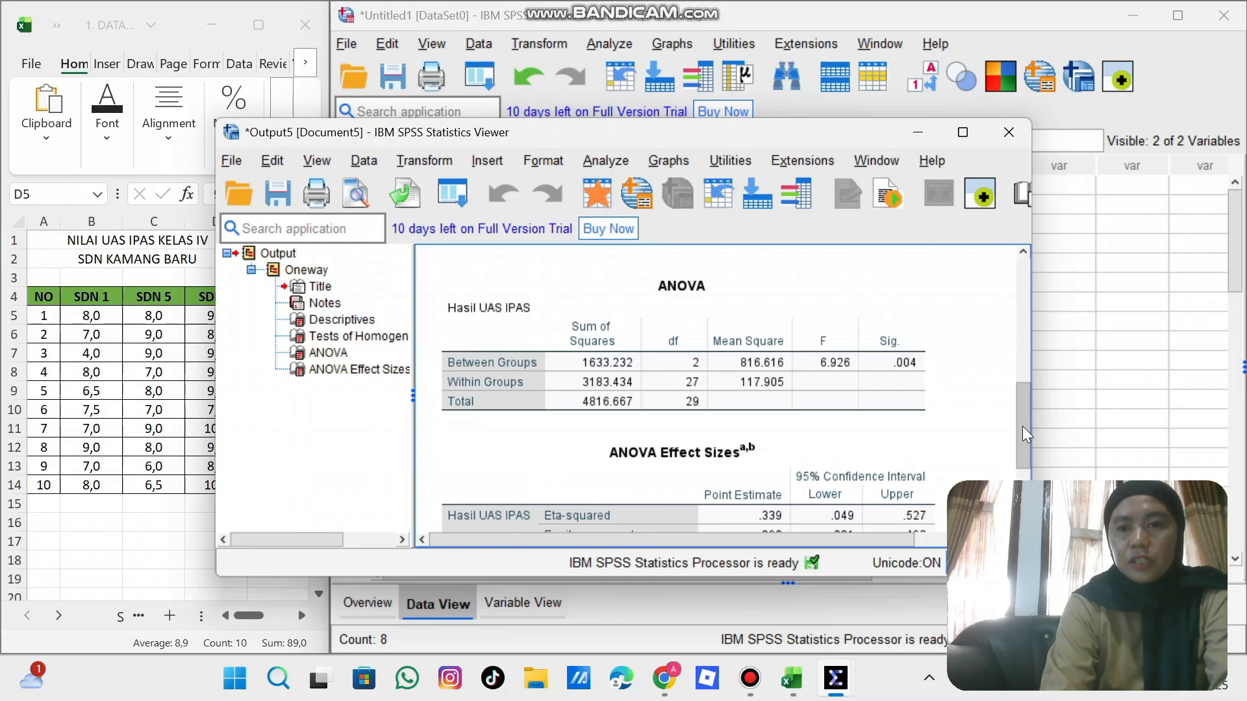
left_click_drag(1023, 429, 1015, 454)
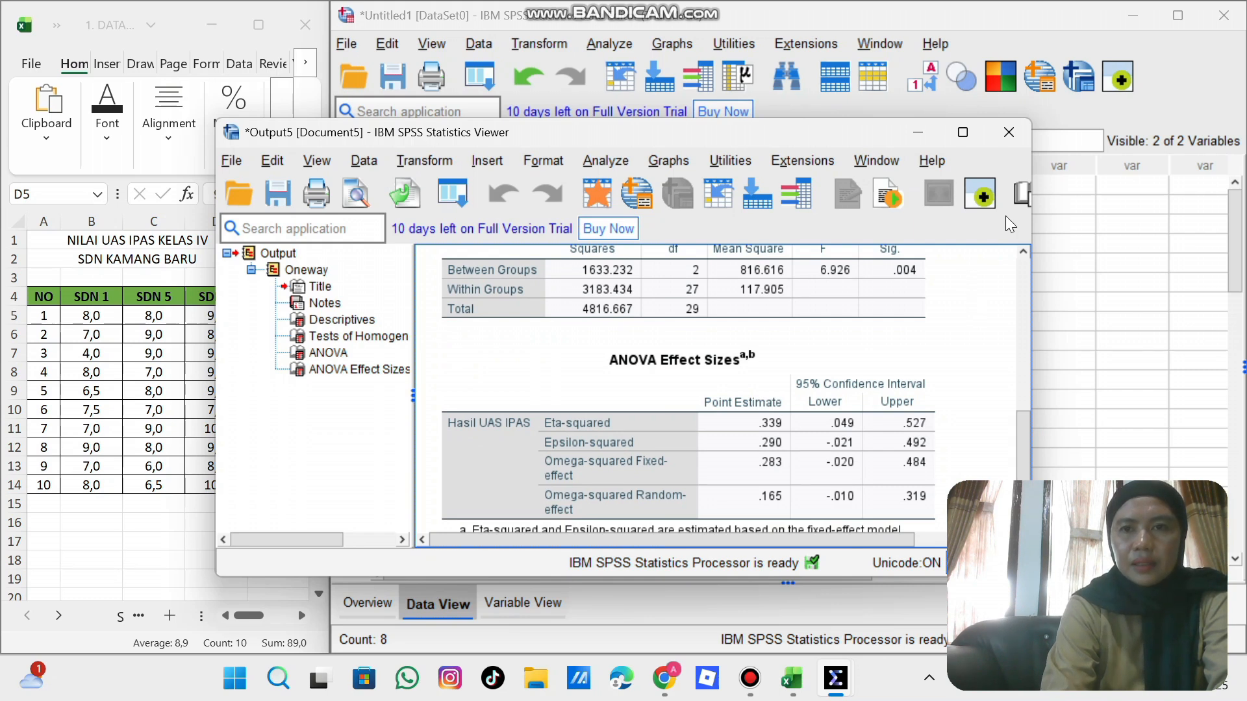
left_click(1015, 133)
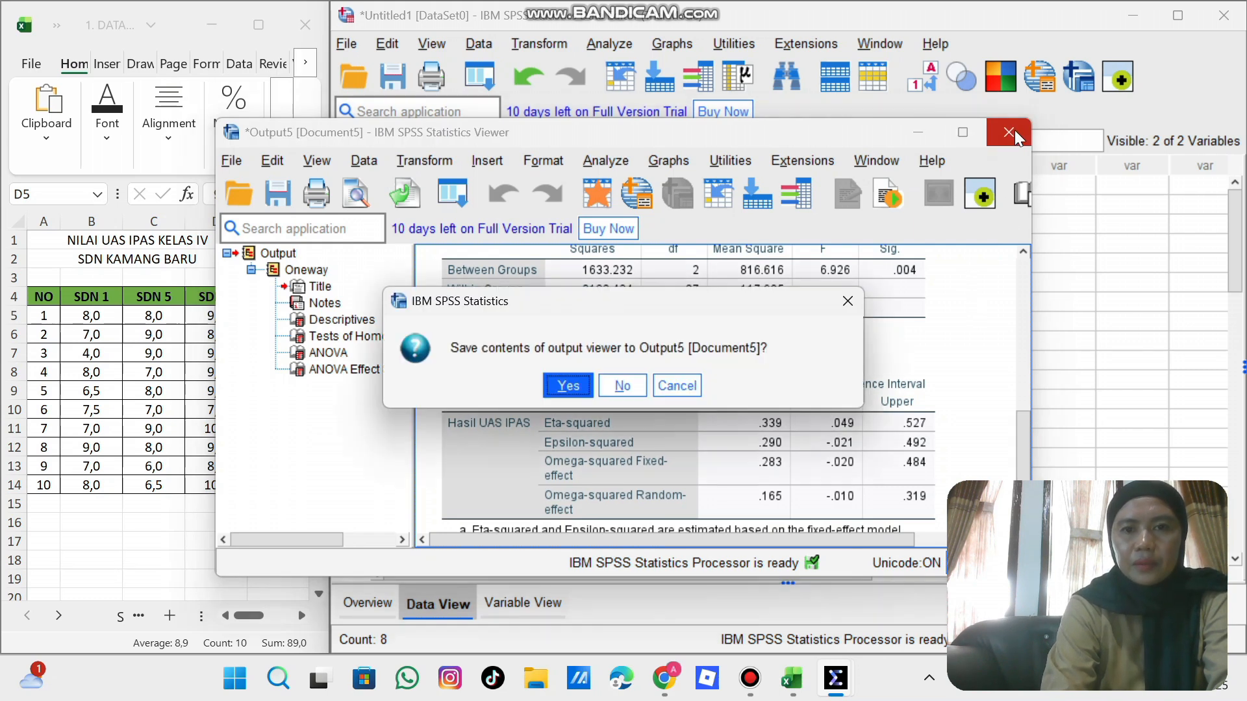
left_click(619, 382)
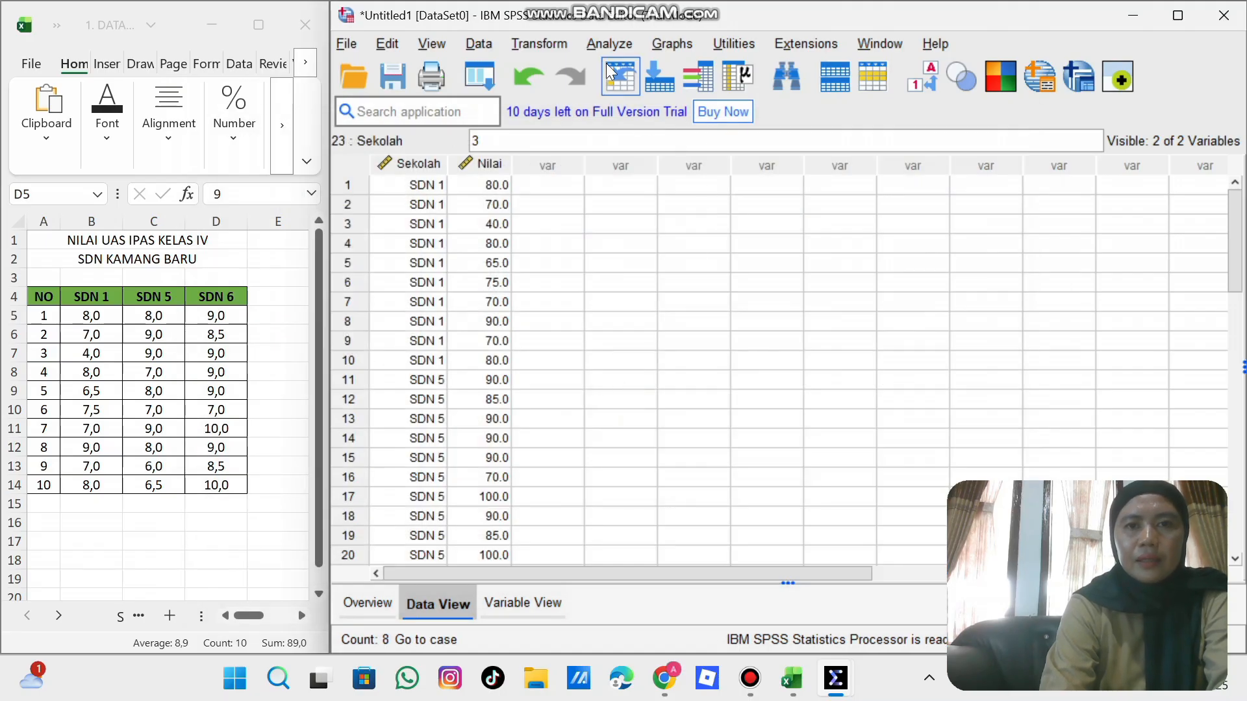
Step: Rerun the One-Way ANOVA of Hasil UAS IPAS by SDN Kamang Baru with the Tukey post hoc test added
left_click(606, 44)
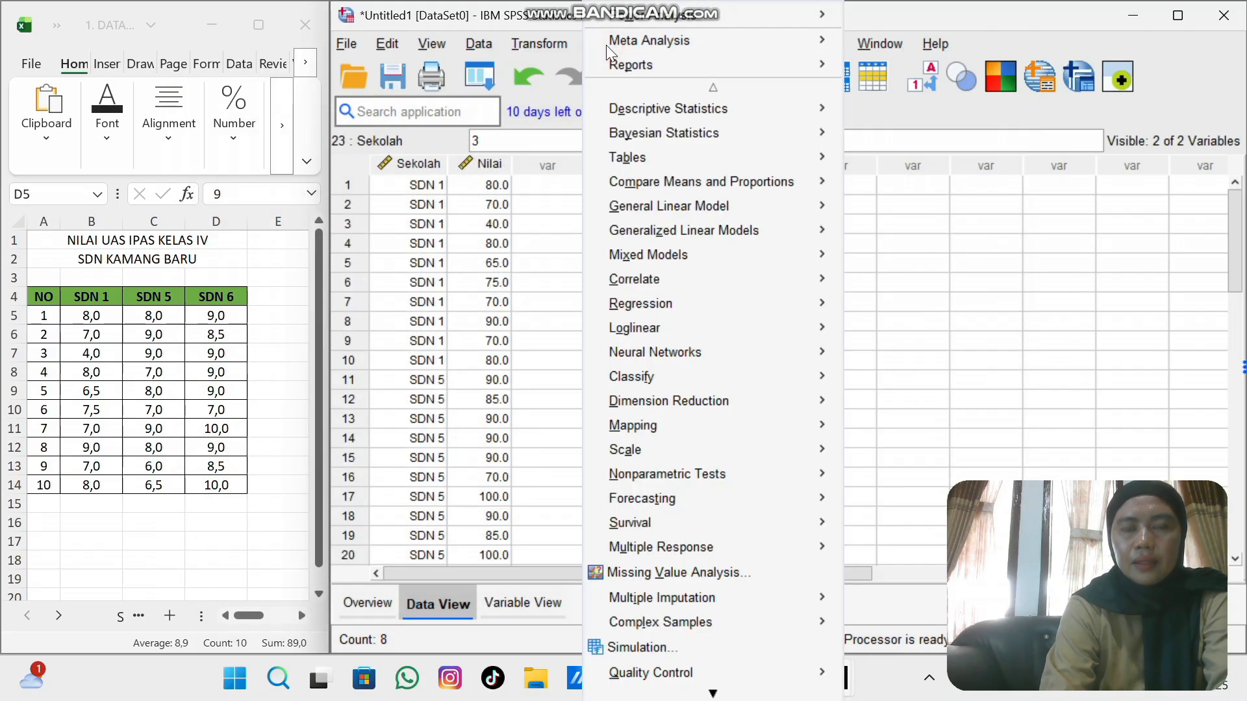
mouse_move(688, 181)
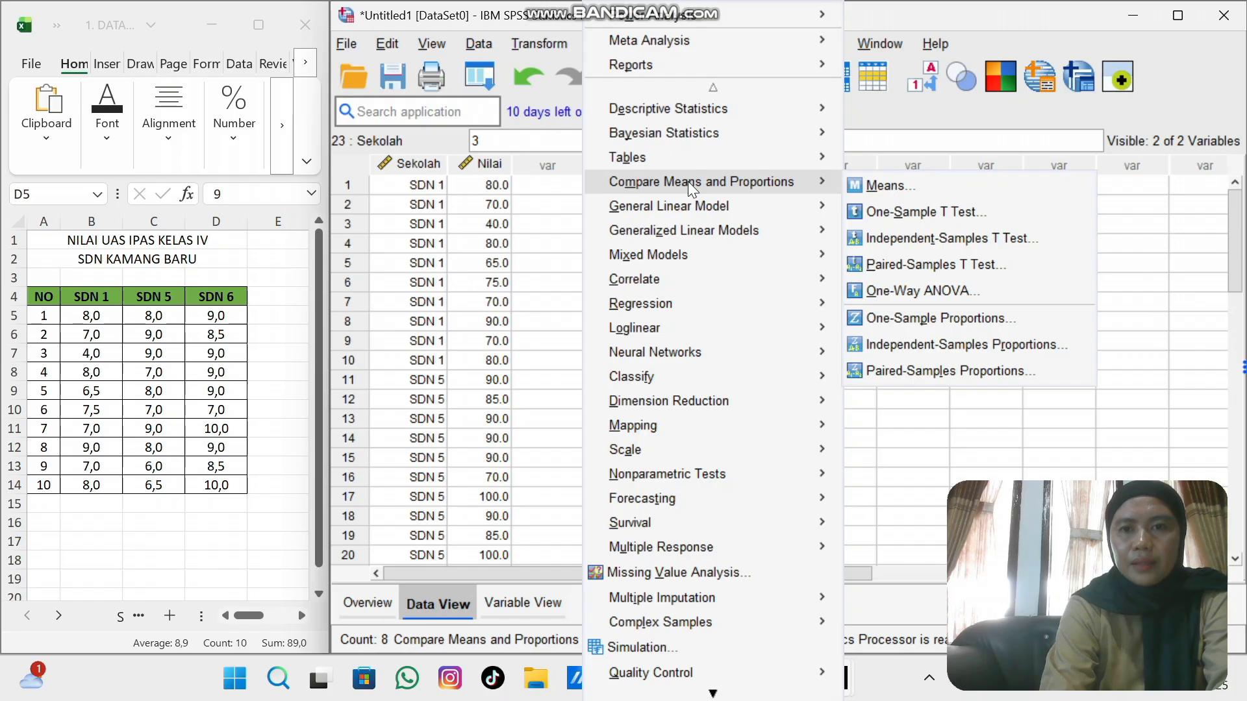
left_click(917, 290)
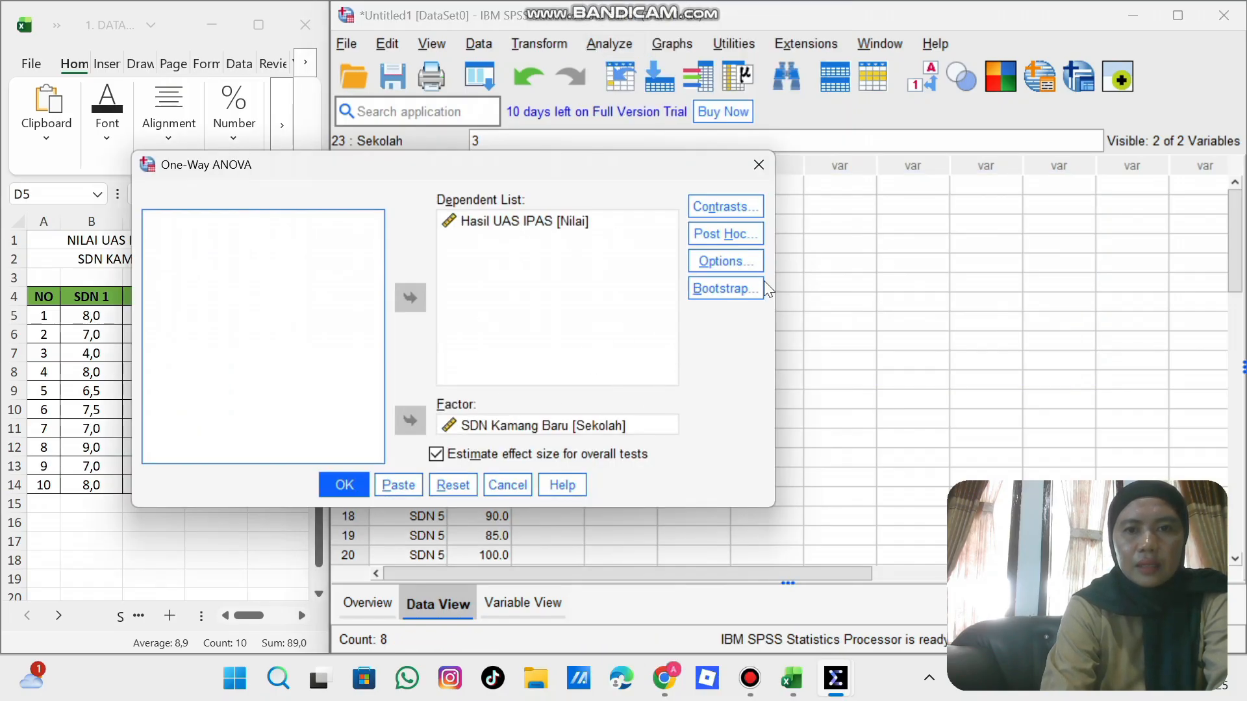
left_click(731, 232)
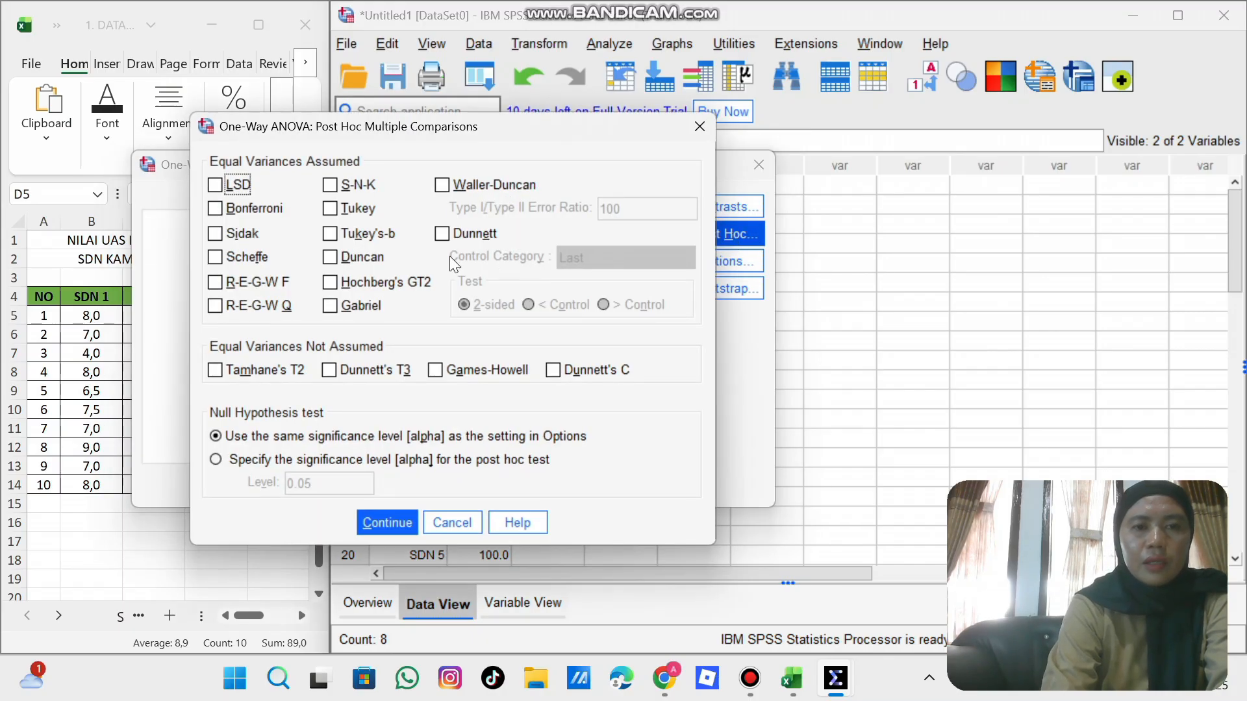
left_click(330, 209)
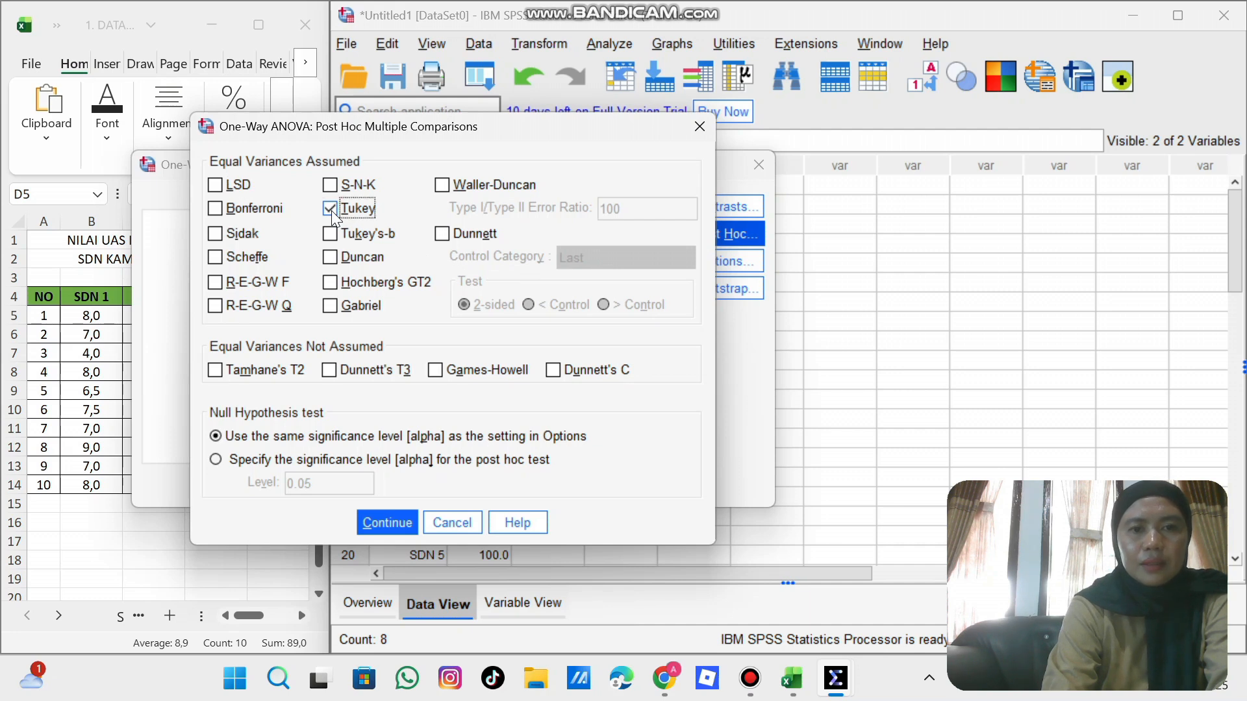
left_click(385, 525)
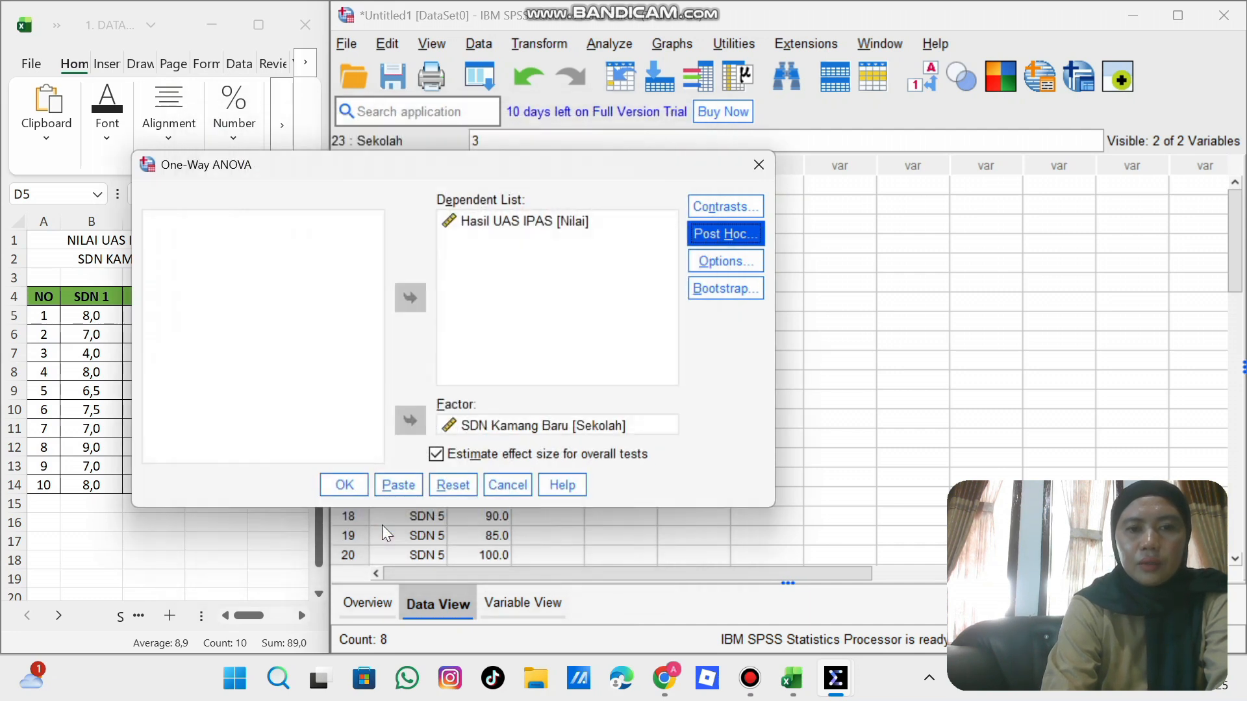
left_click(345, 486)
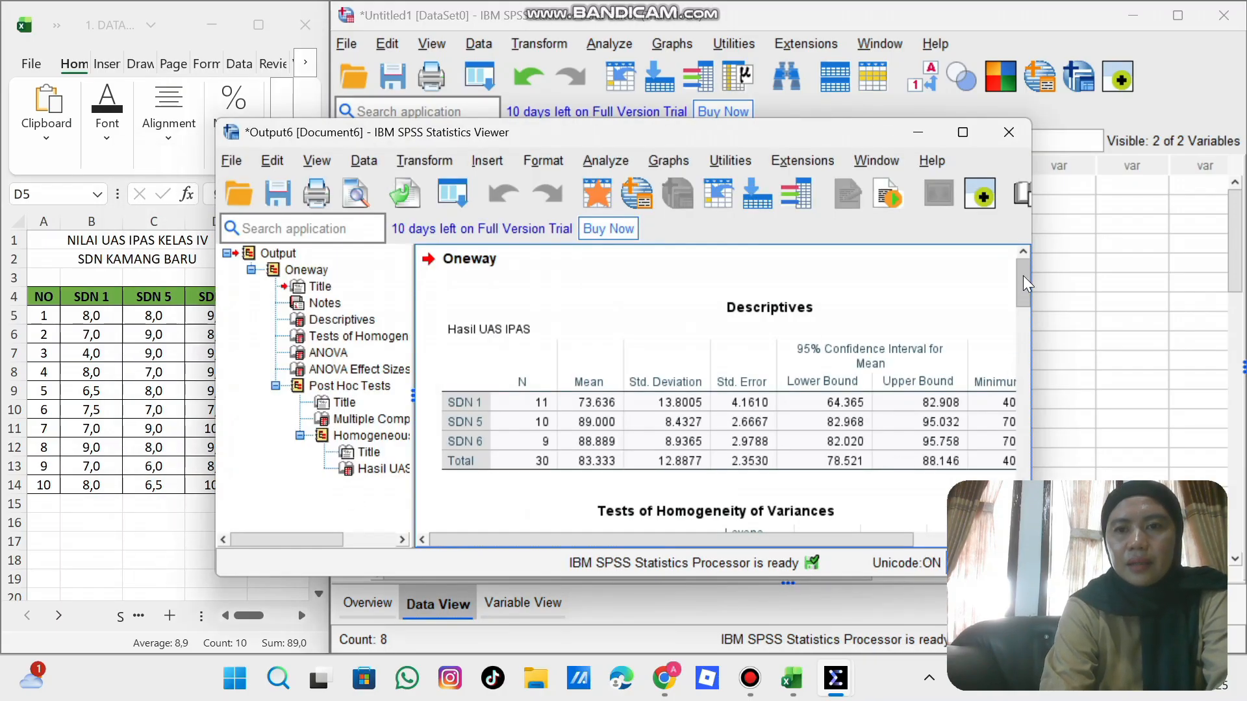
Step: Examine the Descriptives table for SDN 1, SDN 5 and SDN 6 in the new output
mouse_move(1023, 275)
left_mouse_down()
mouse_move(1019, 339)
mouse_move(1019, 279)
left_mouse_up()
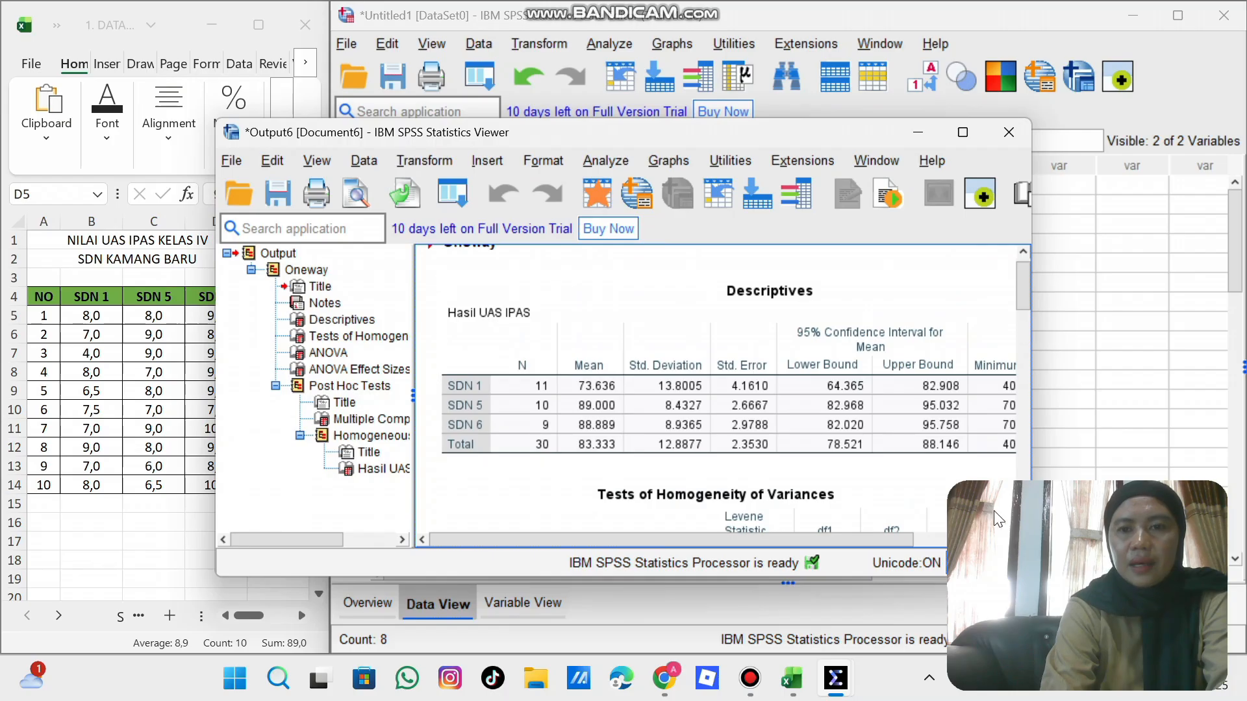
left_click_drag(895, 545, 926, 540)
left_click_drag(929, 541, 875, 531)
left_click(478, 393)
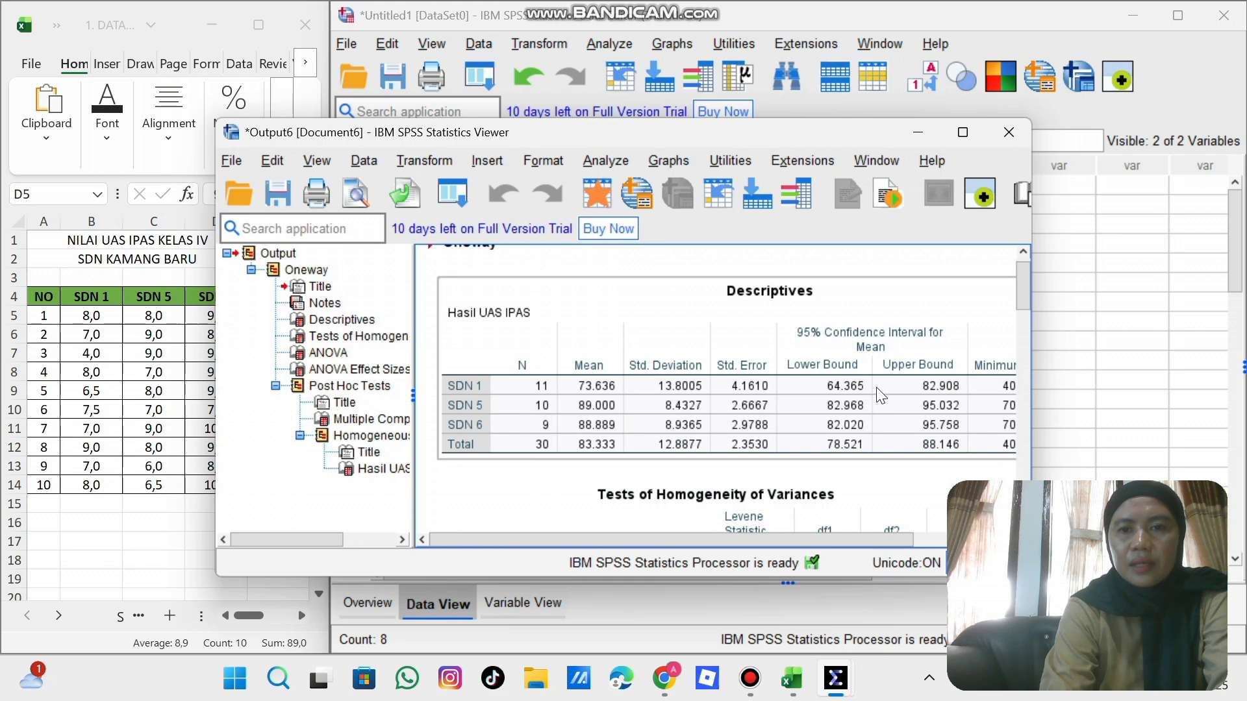
Step: Read the Tukey HSD significance values for each school pair in the Multiple Comparisons table, and close the output without saving
left_click_drag(1029, 282, 1024, 442)
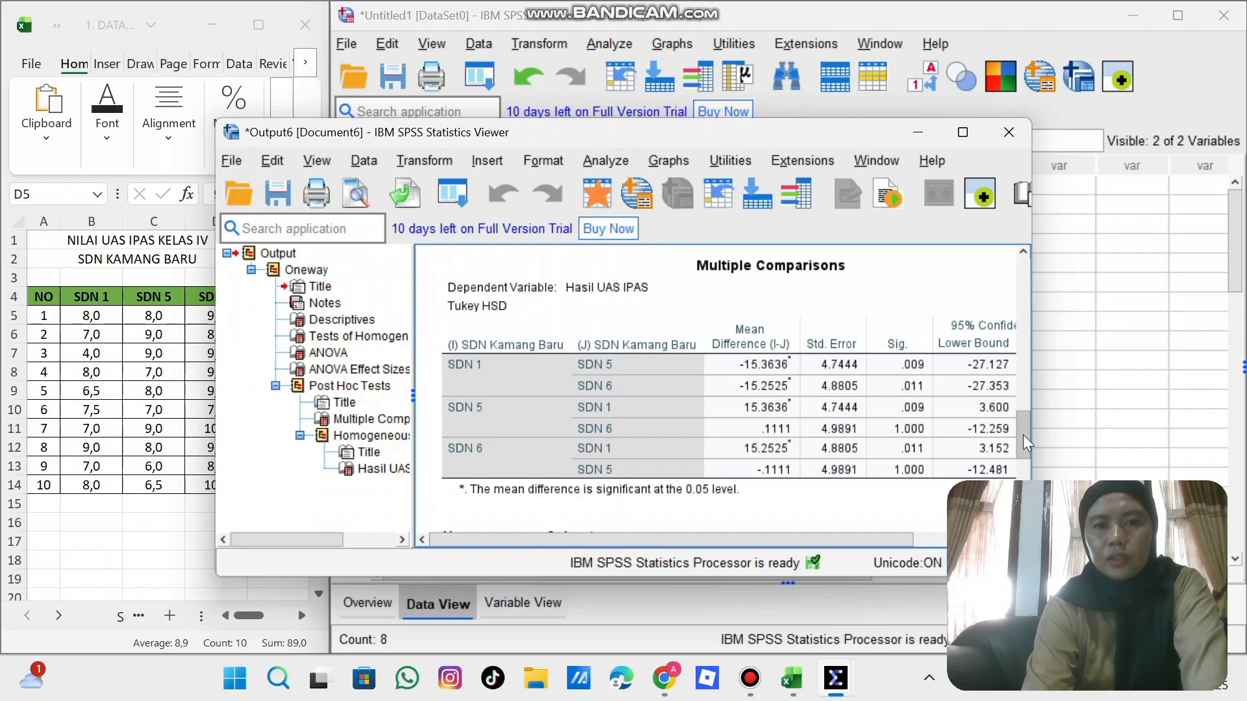
left_click(939, 440)
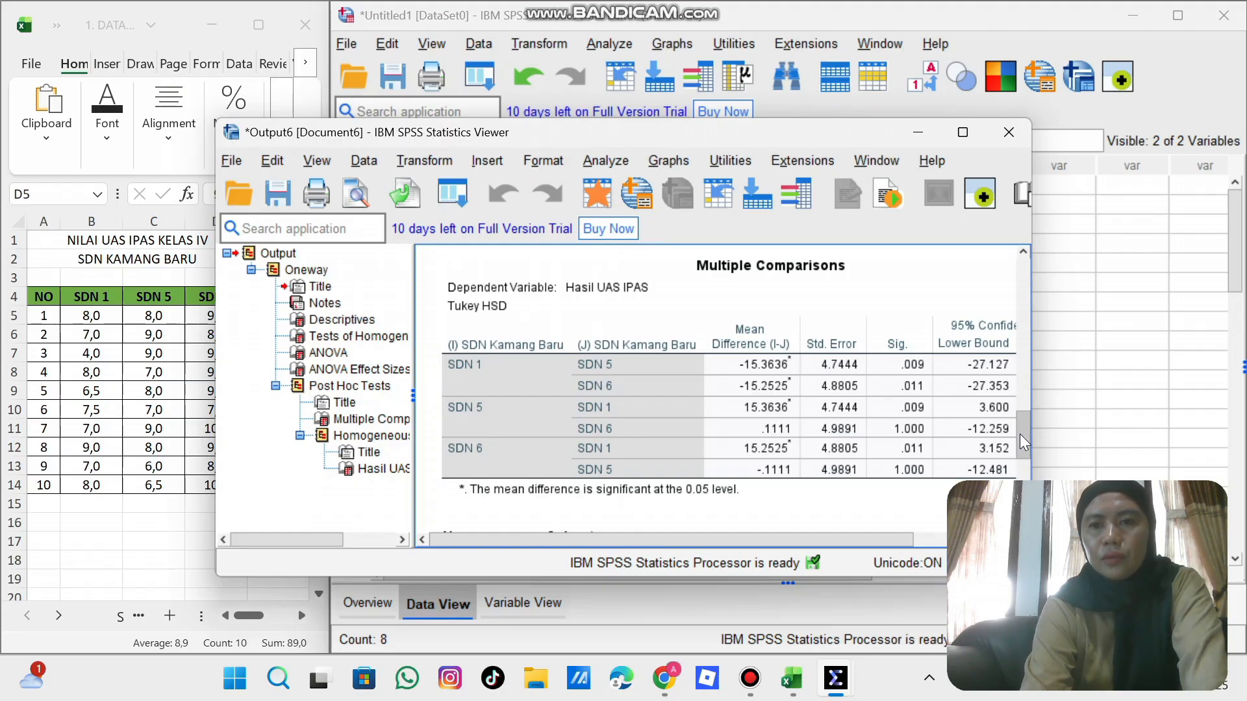
mouse_move(1026, 431)
left_mouse_down()
mouse_move(1021, 282)
mouse_move(1031, 446)
left_mouse_up()
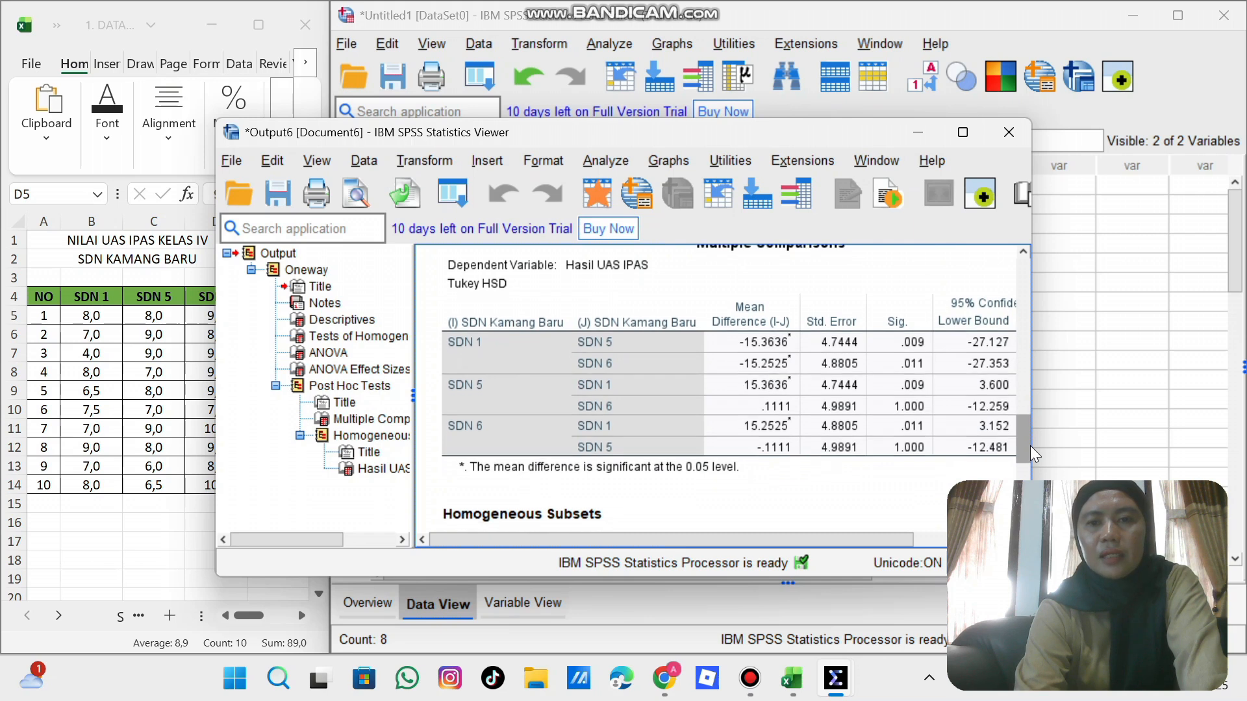
left_click(477, 339)
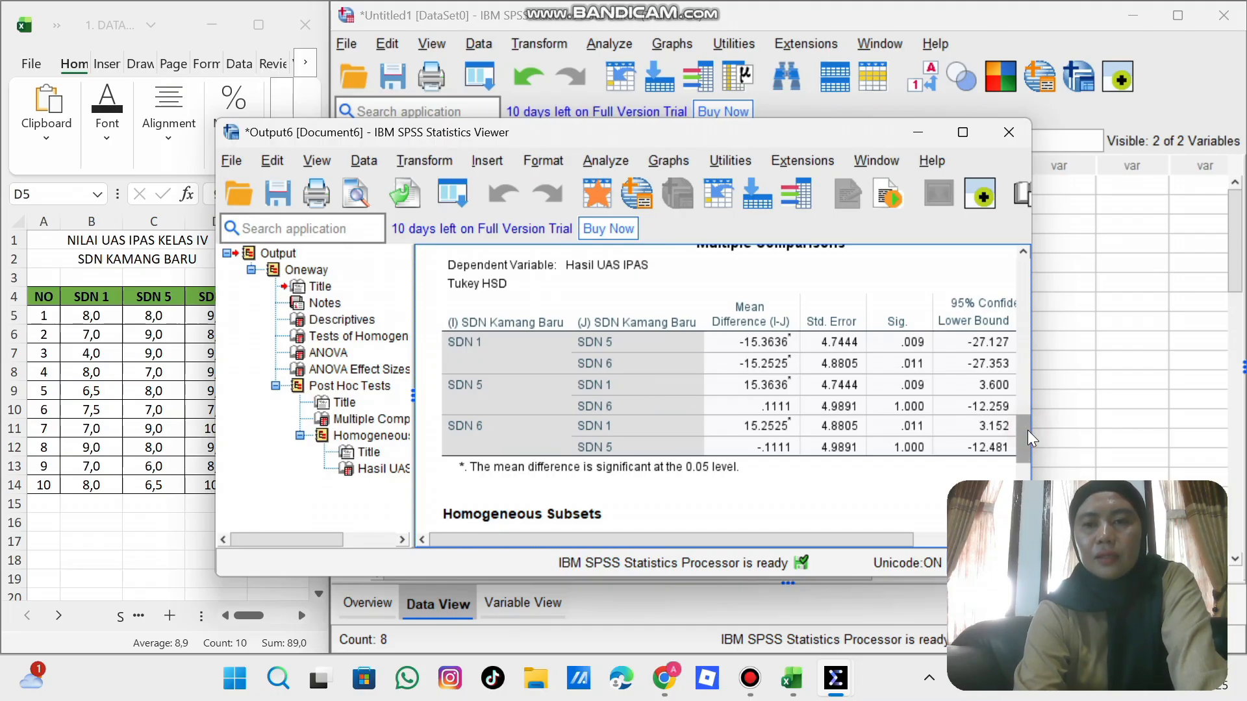
mouse_move(1027, 430)
left_mouse_down()
mouse_move(1026, 416)
mouse_move(1018, 453)
mouse_move(1018, 427)
left_mouse_up()
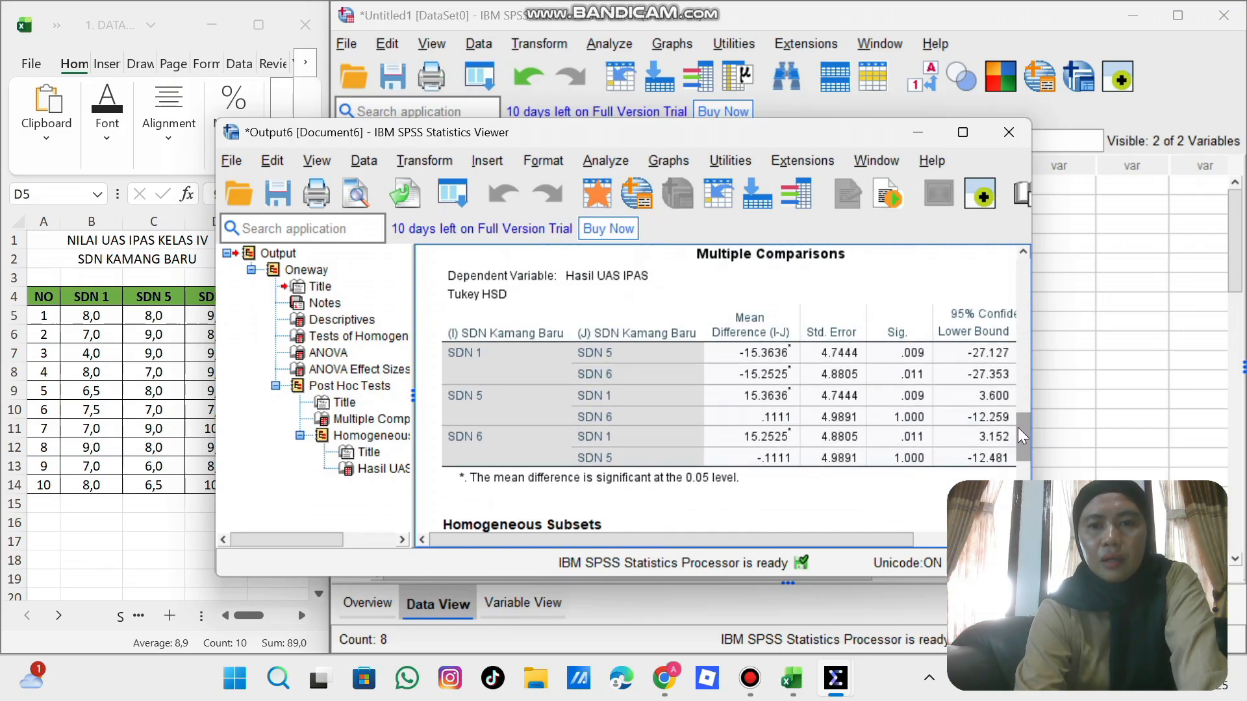
mouse_move(1018, 427)
left_mouse_down()
mouse_move(1014, 400)
mouse_move(1015, 416)
left_mouse_up()
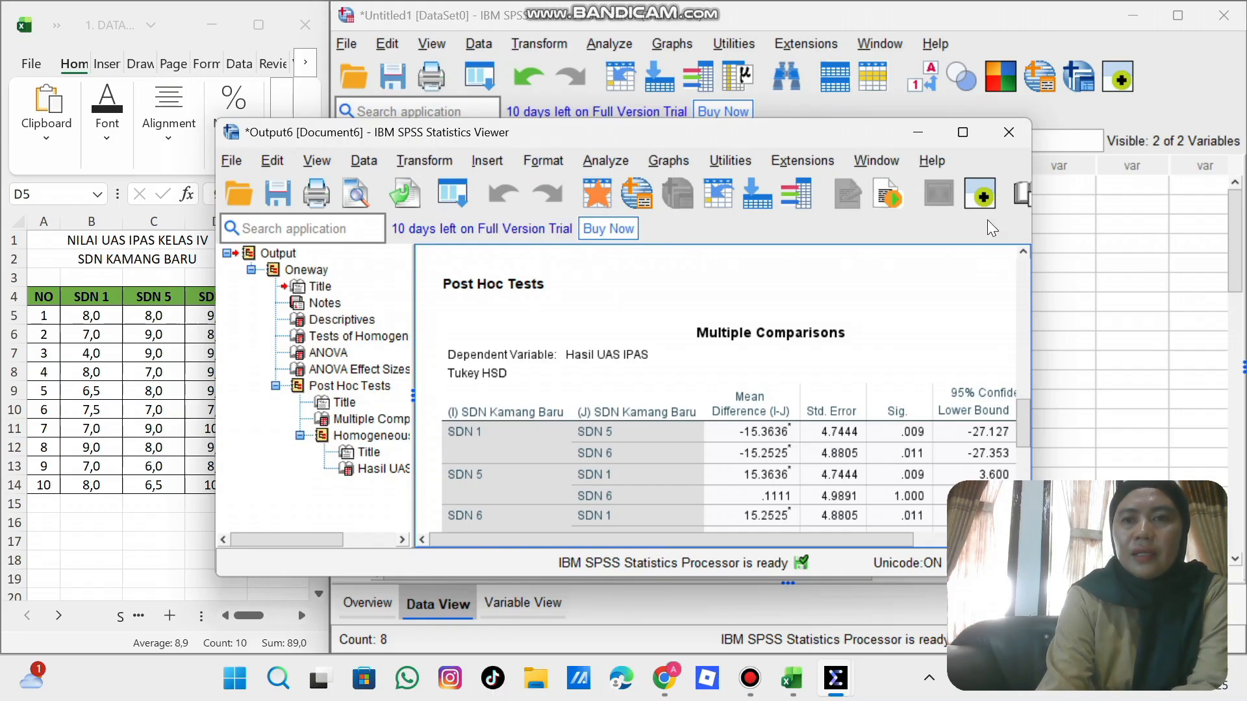
left_click(1008, 135)
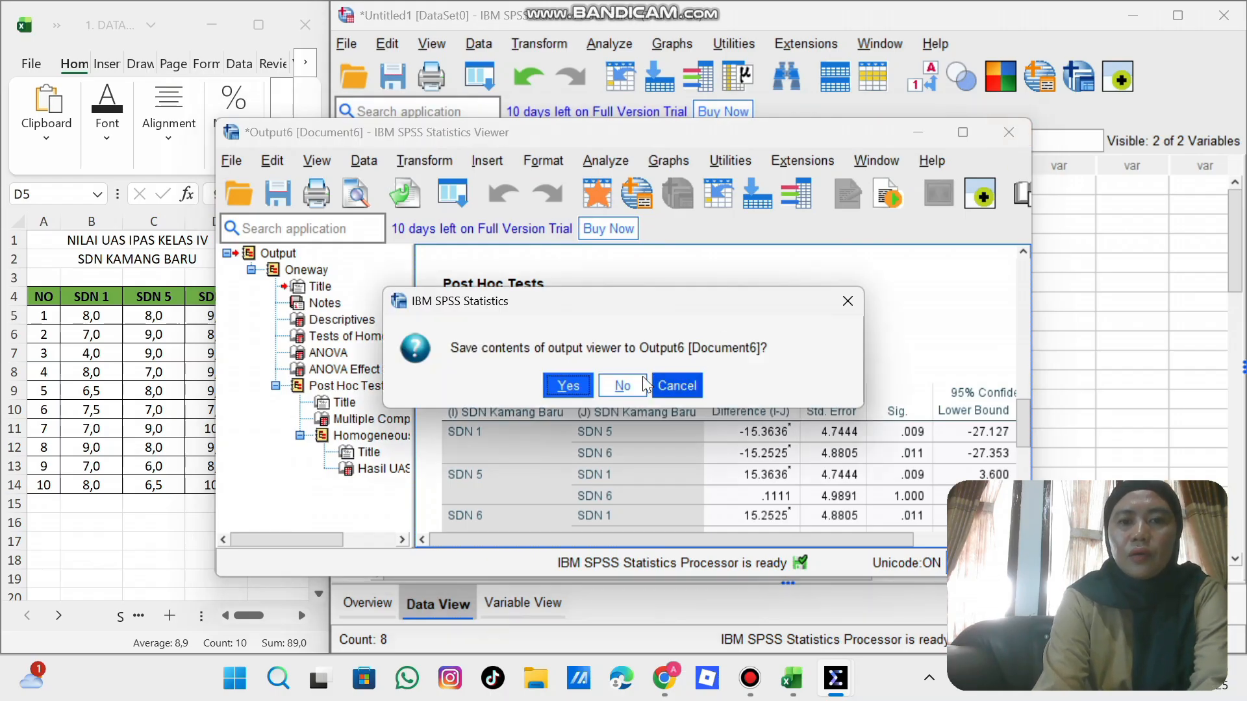
left_click(617, 385)
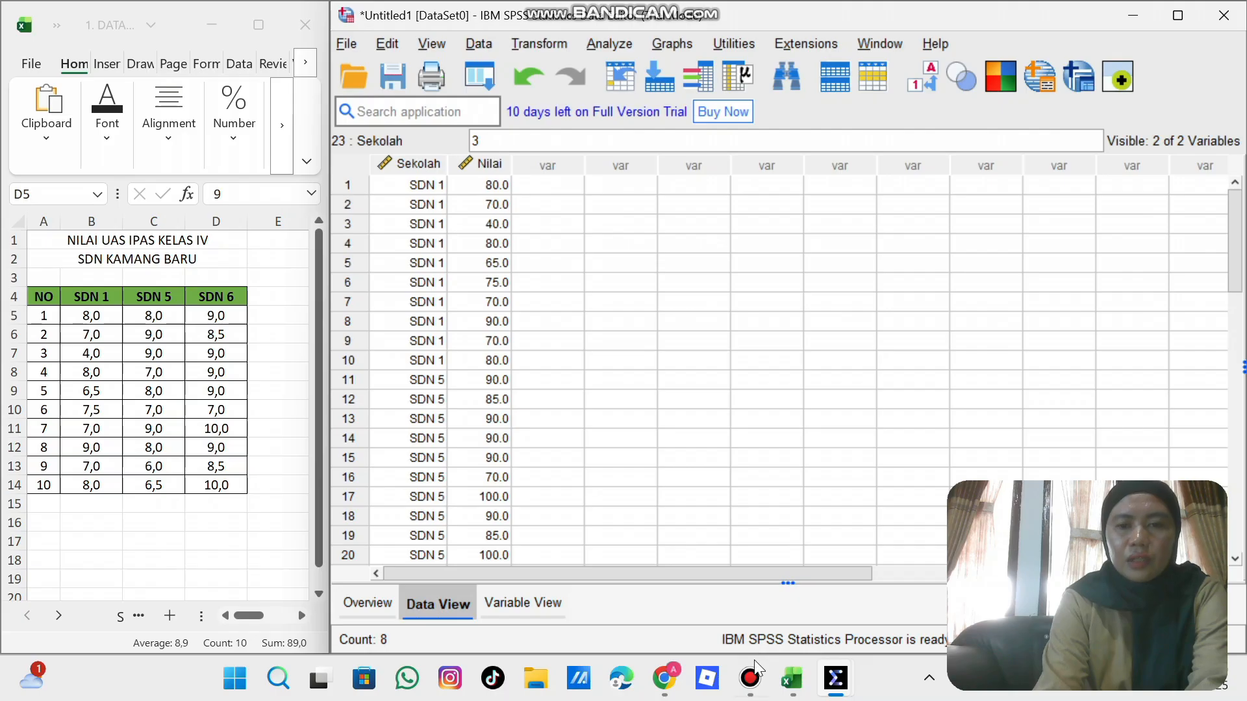
Step: Switch to the statistics PDF in Chrome and return to its title page
mouse_move(756, 673)
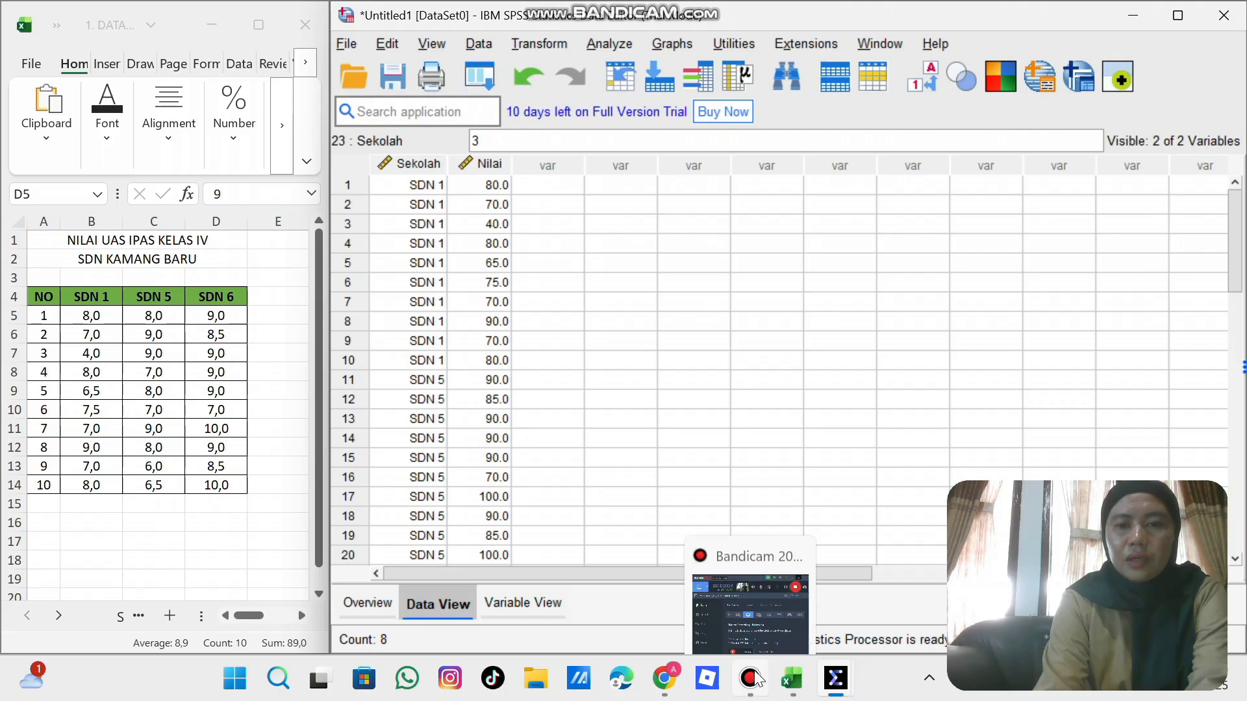
left_click(669, 681)
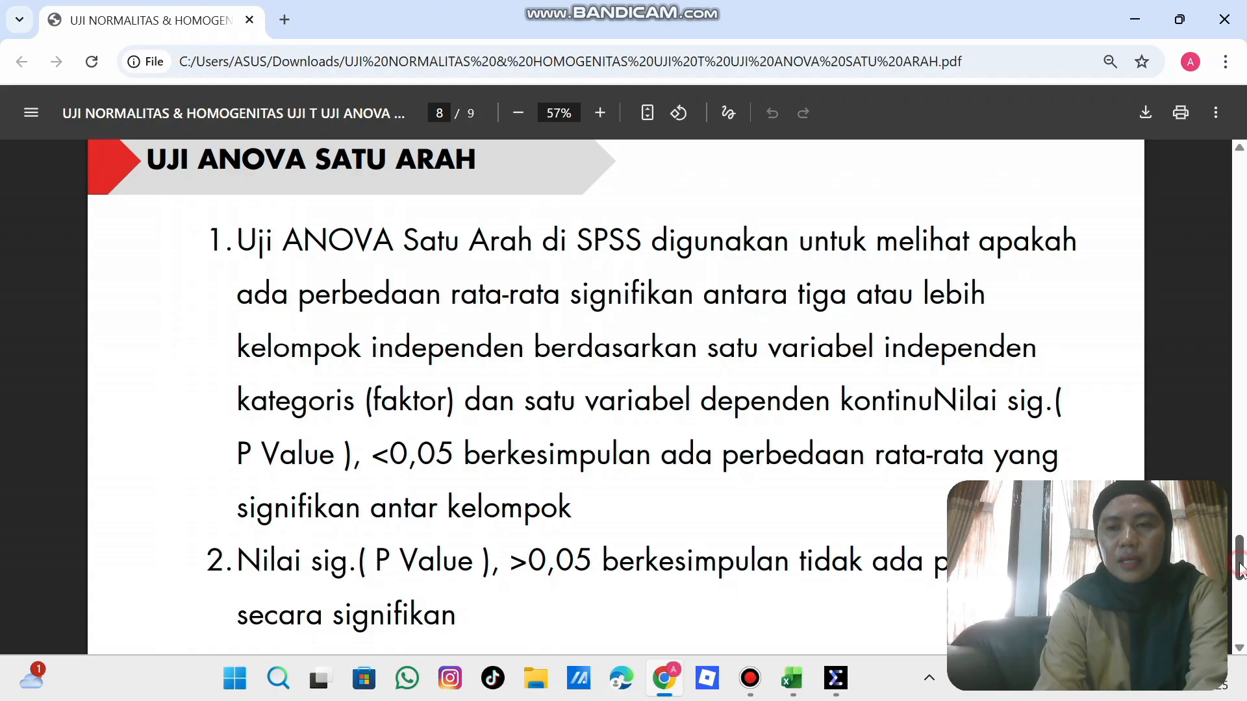
left_click_drag(1239, 552, 1242, 182)
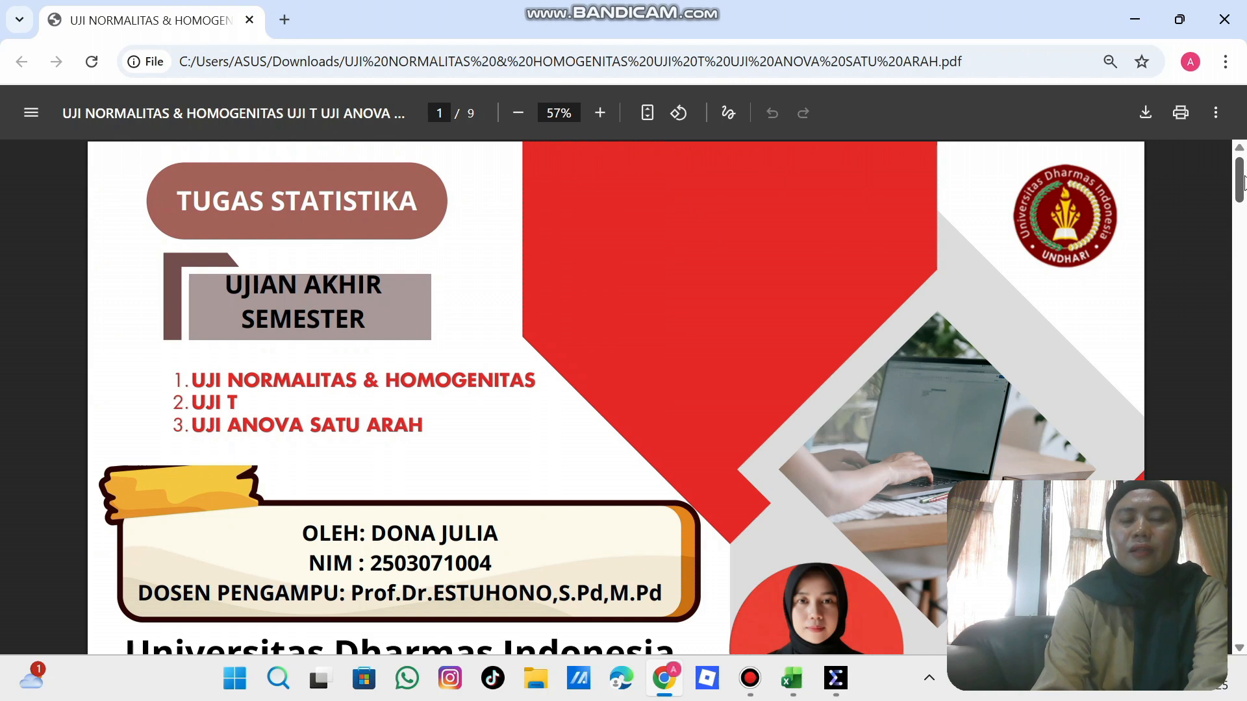